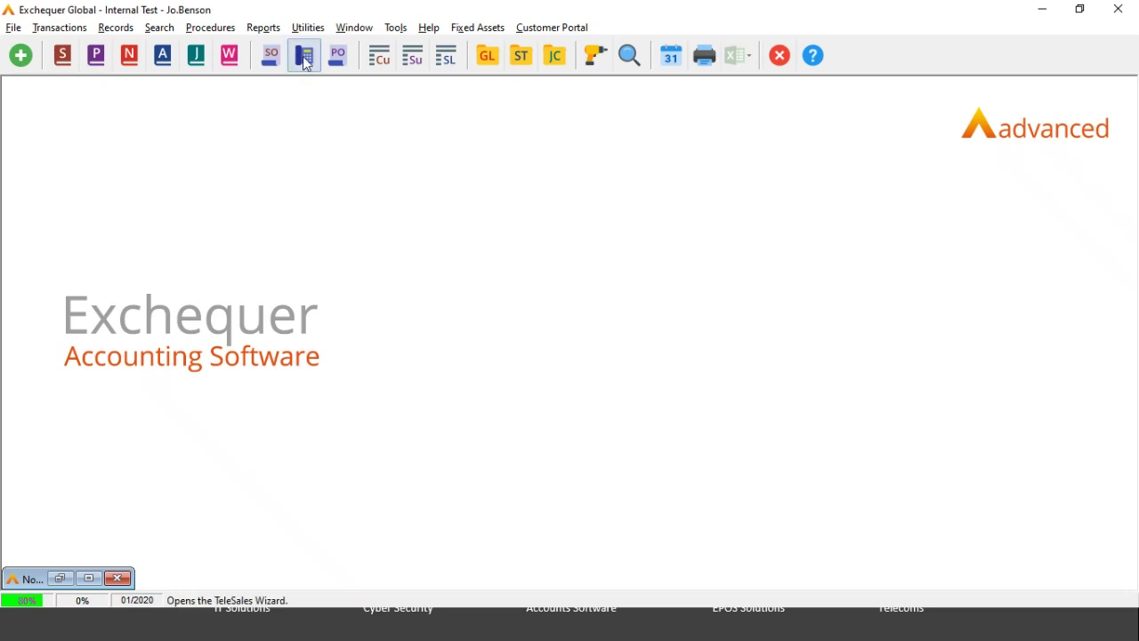
Step: Open Utilities > System Setup > User Management to list all users and their statuses
{"action": "left_click", "coordinate": [305, 28]}
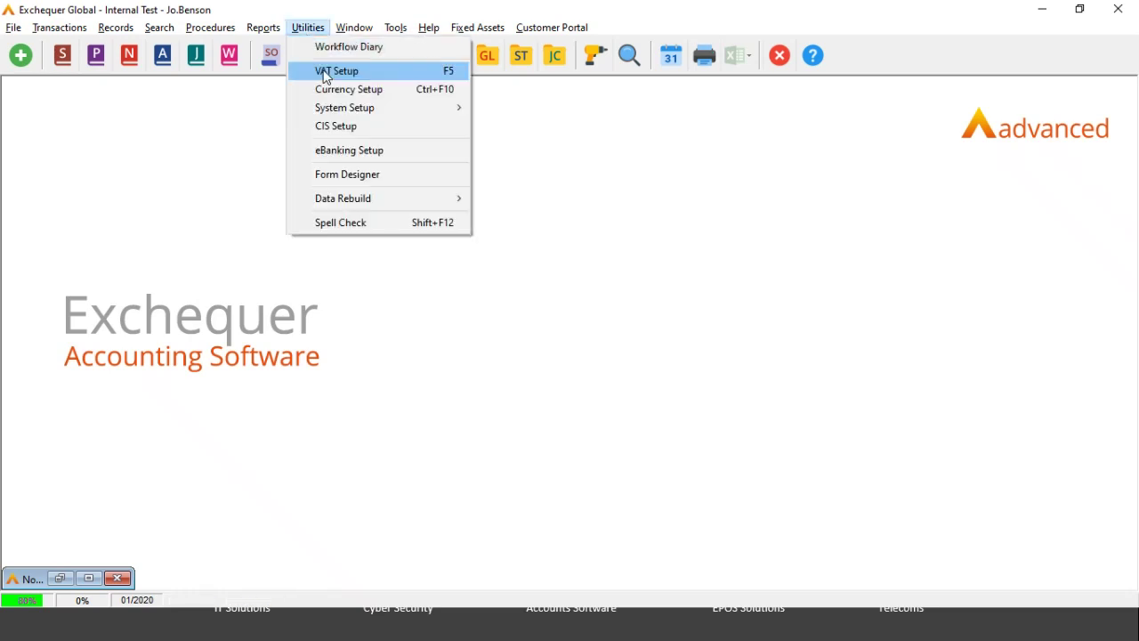
{"action": "mouse_move", "coordinate": [346, 110]}
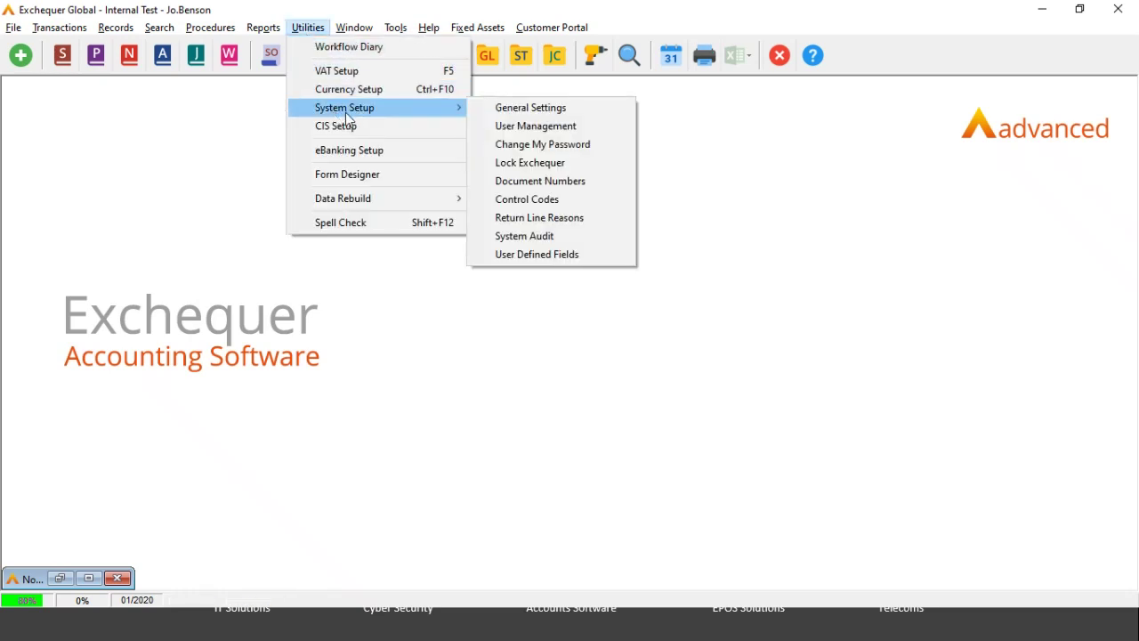
{"action": "left_click", "coordinate": [518, 126]}
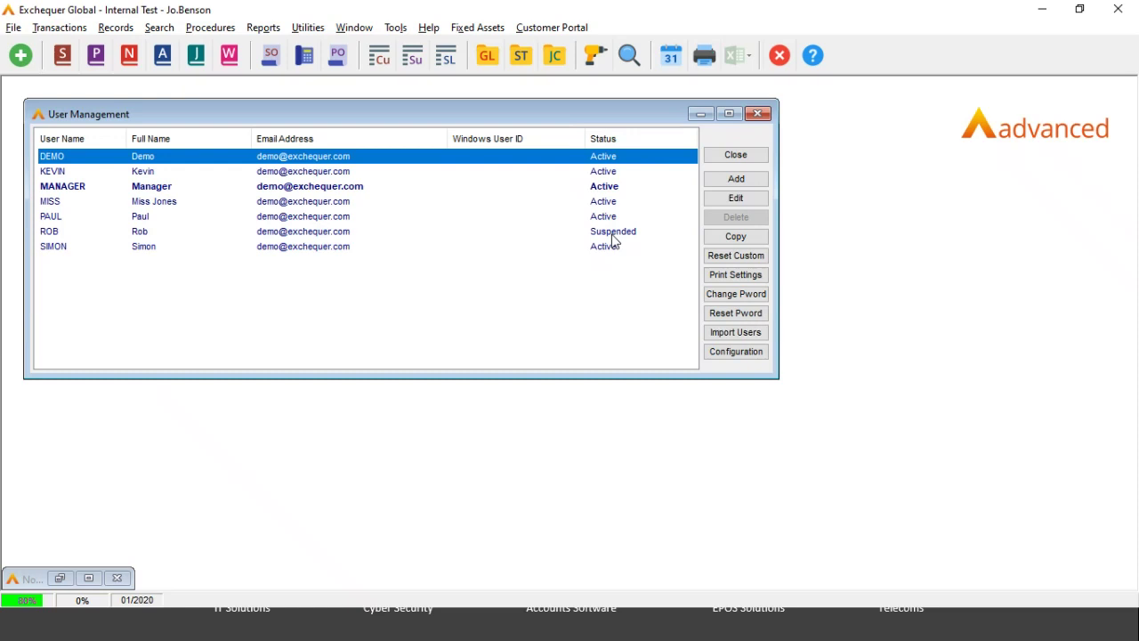
{"action": "left_click", "coordinate": [735, 352]}
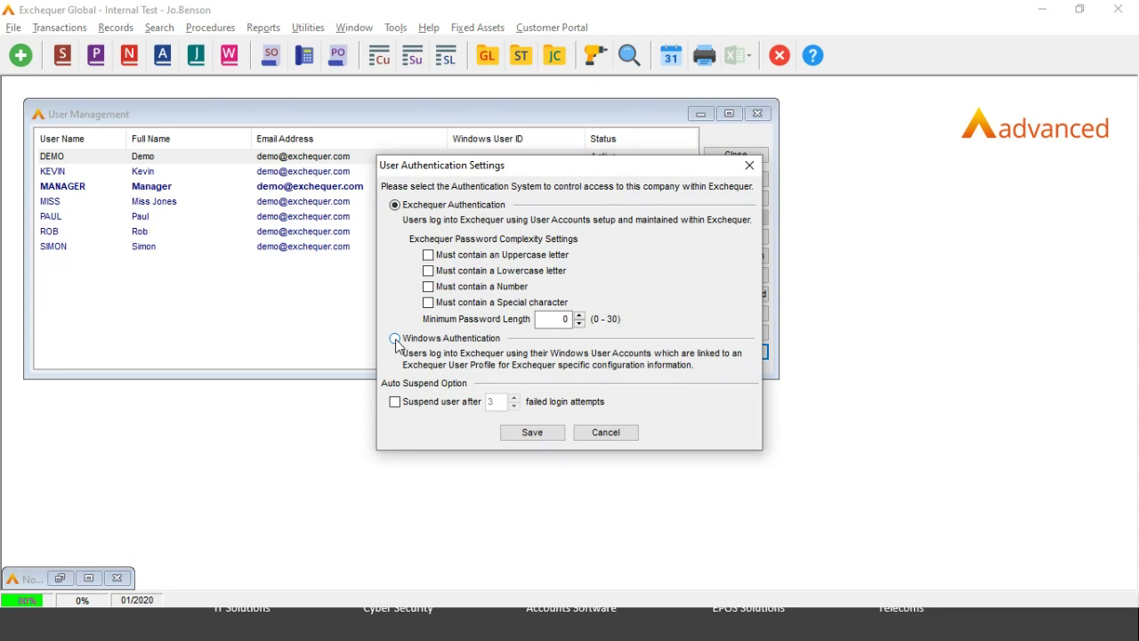
Step: Turn on suspending users after 10 failed login attempts, replacing 3, and save
{"action": "left_click", "coordinate": [396, 405]}
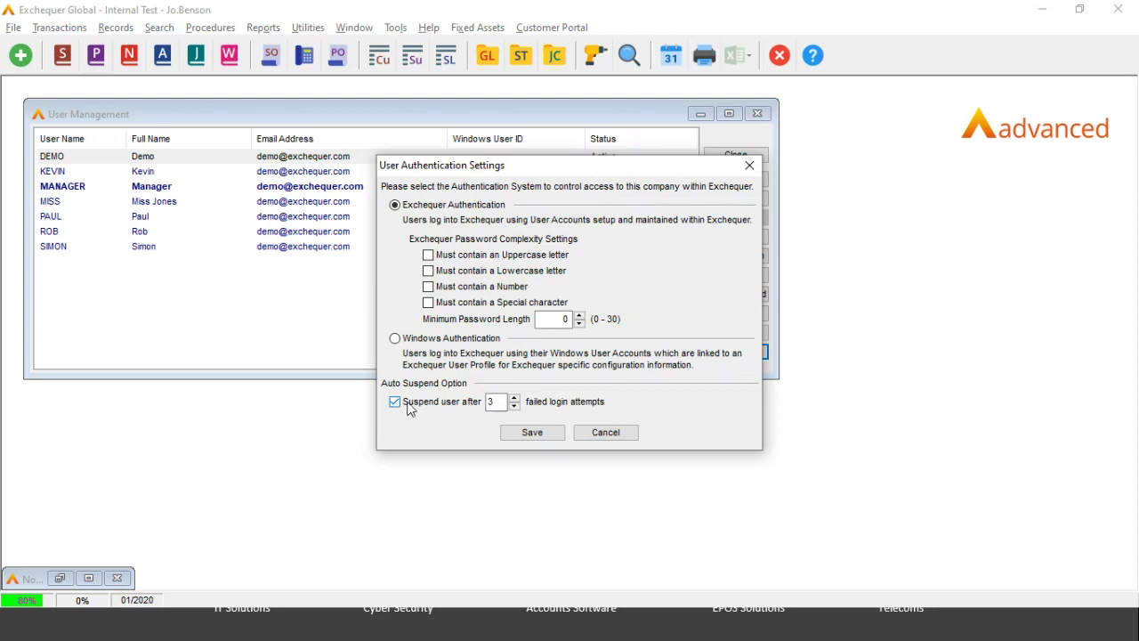
{"action": "double_click", "coordinate": [496, 402]}
{"action": "key", "text": "BackSpace"}
{"action": "type", "text": "10"}
{"action": "left_click", "coordinate": [538, 433]}
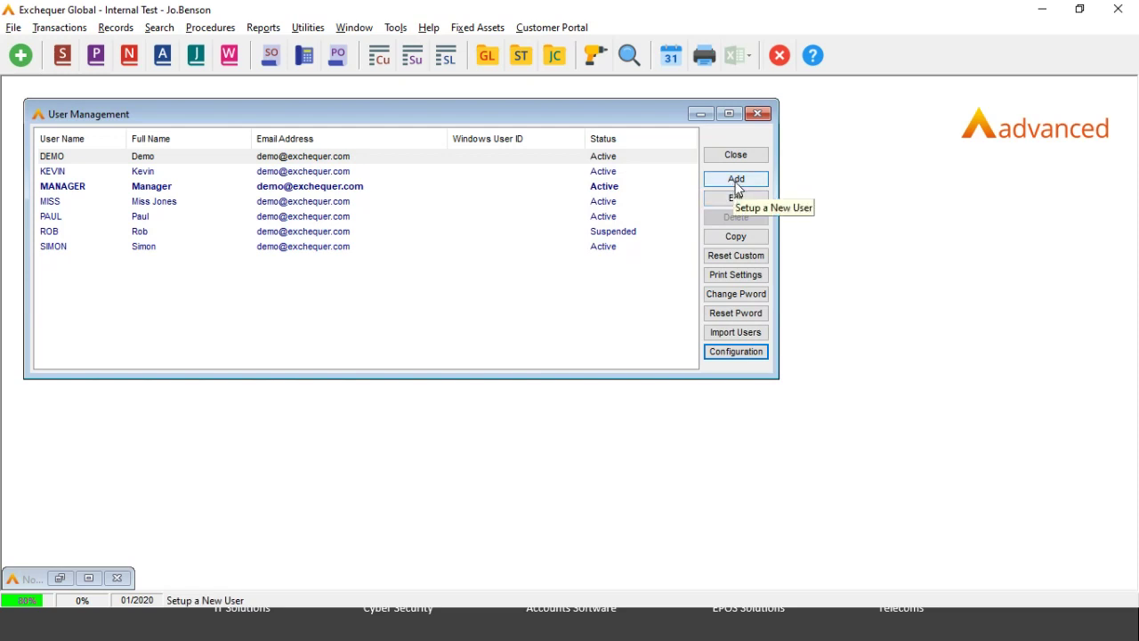
{"action": "left_click", "coordinate": [735, 181]}
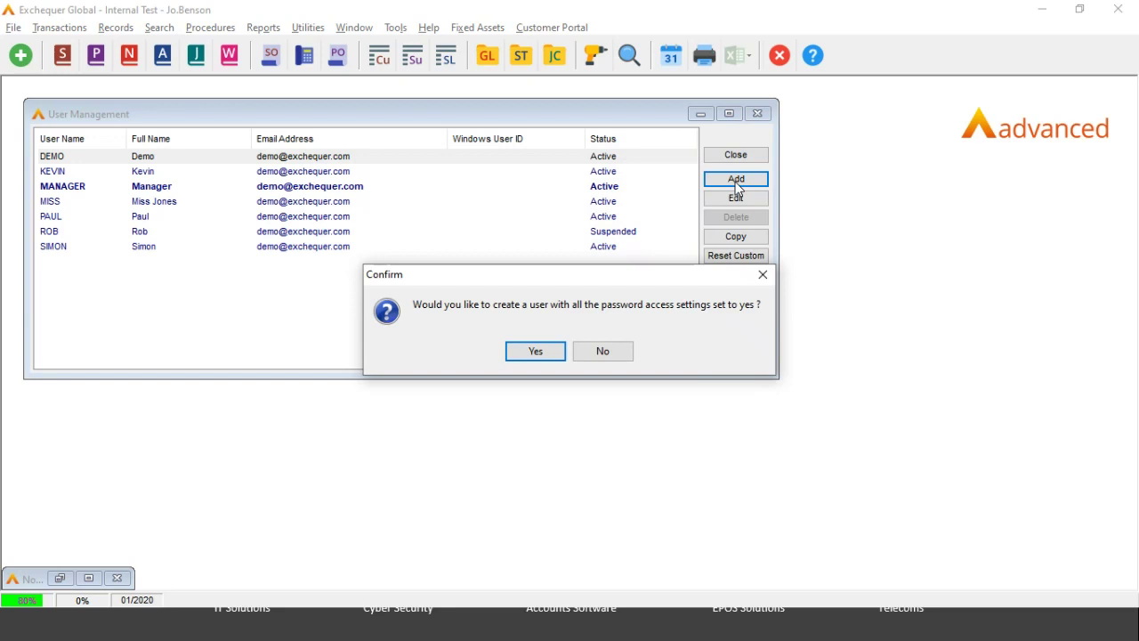
Step: Confirm creating a new user with full password access, leaving status Active
{"action": "left_click", "coordinate": [545, 351]}
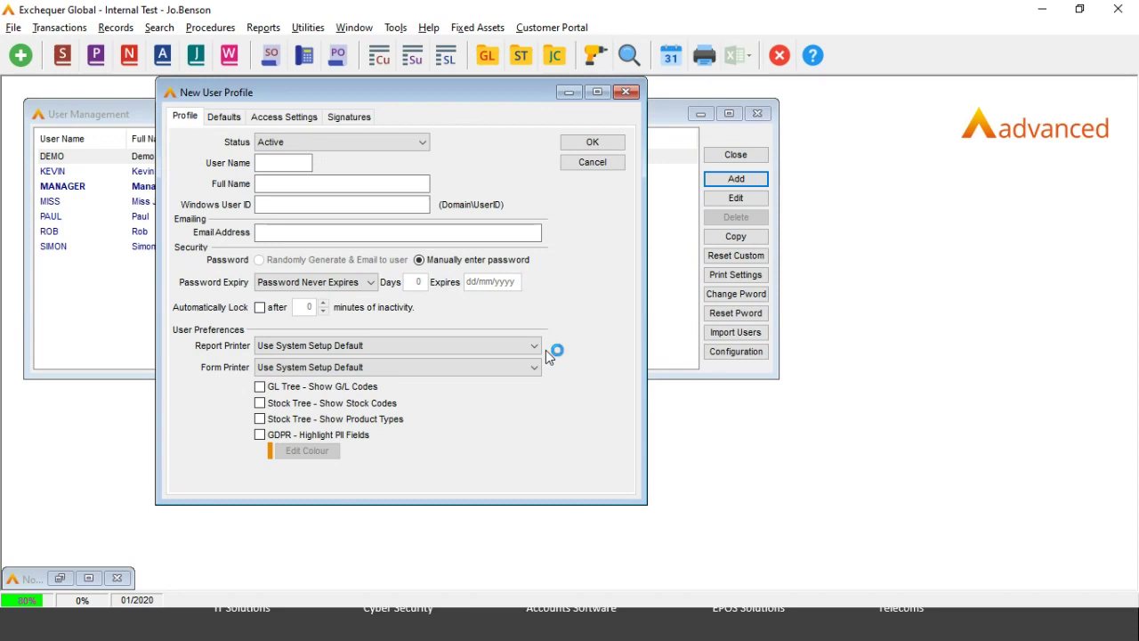
{"action": "left_click", "coordinate": [369, 143]}
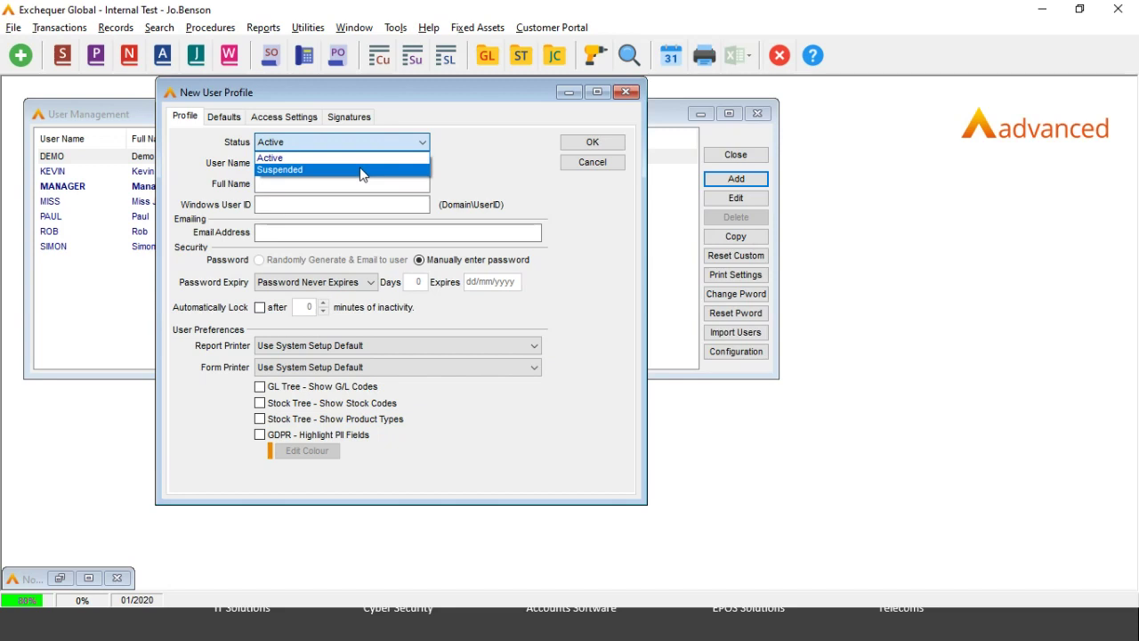
Step: Enter TEST as user name and full name, and fill in the user's e-mail address
{"action": "left_click", "coordinate": [292, 183]}
{"action": "left_click", "coordinate": [276, 164]}
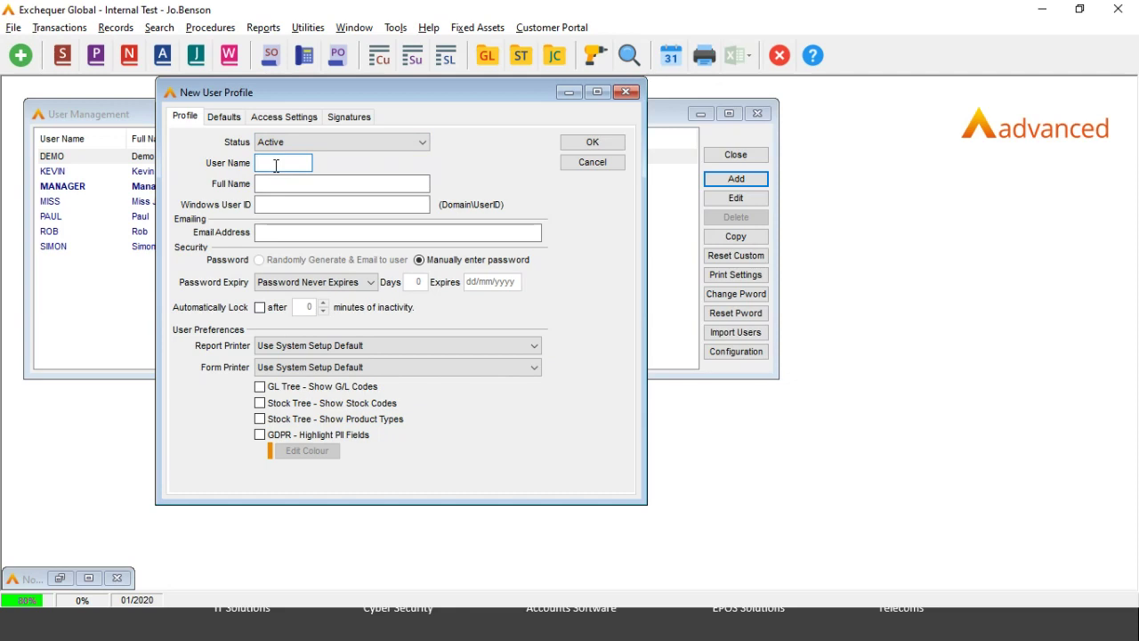
{"action": "type", "text": "TEST"}
{"action": "left_click", "coordinate": [267, 184]}
{"action": "type", "text": "TEST"}
{"action": "left_click", "coordinate": [274, 203]}
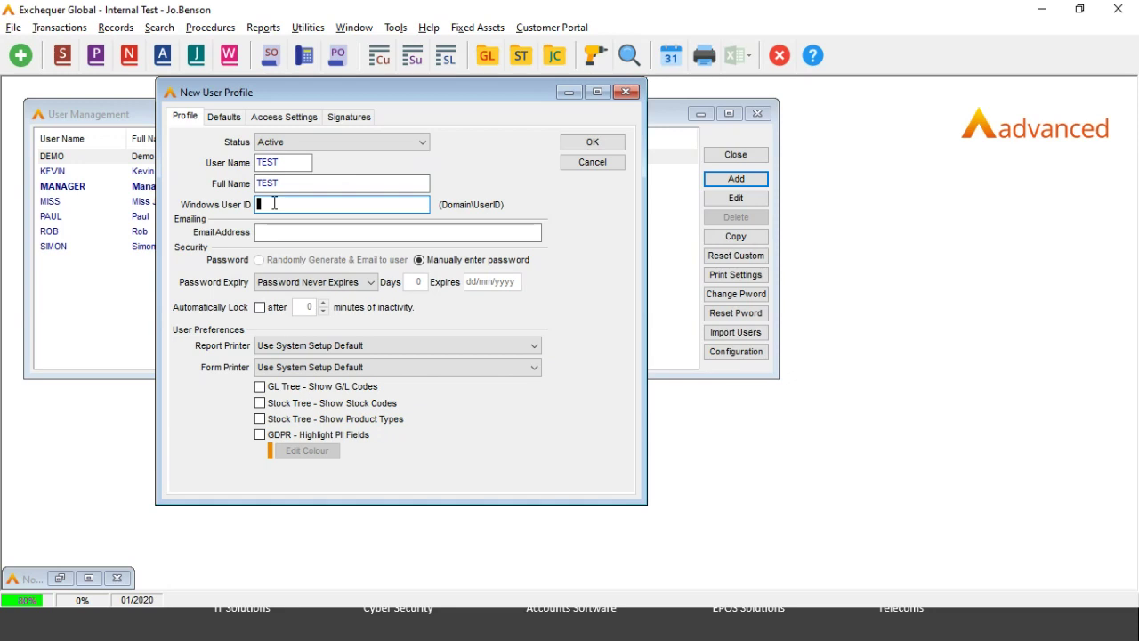
{"action": "left_click", "coordinate": [270, 231]}
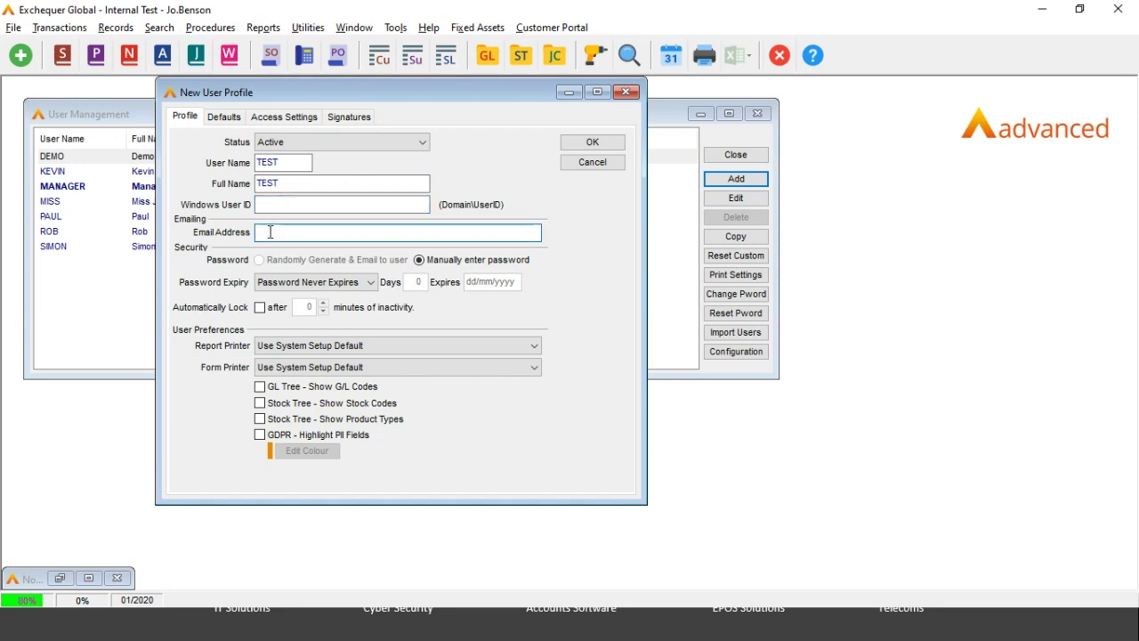
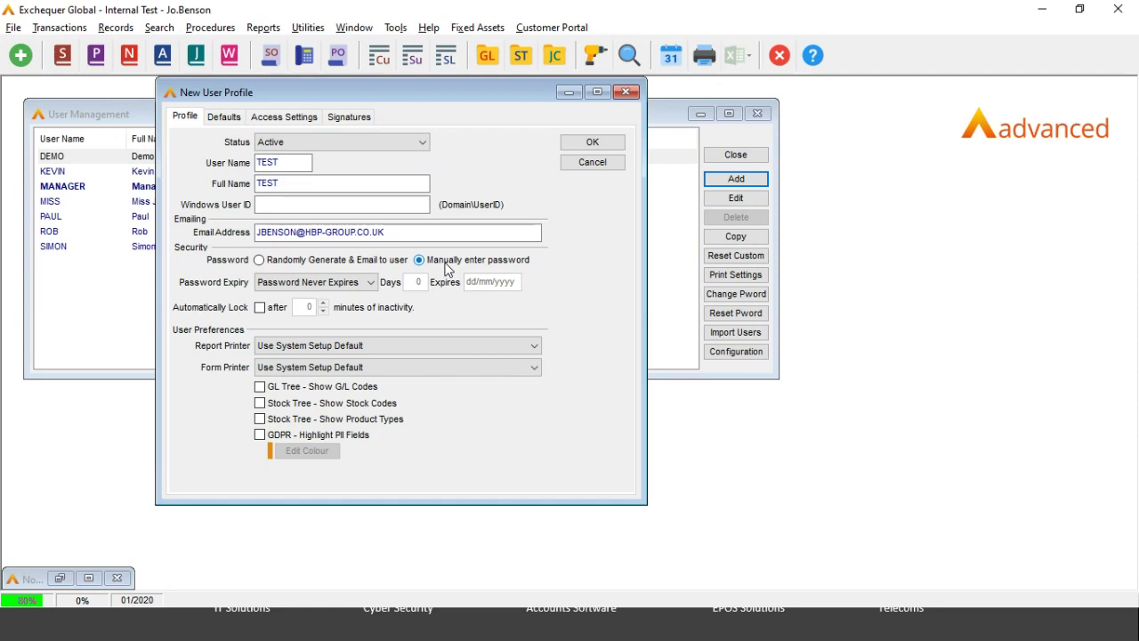
Step: Keep the password set to never expire and leave automatic locking off
{"action": "left_click", "coordinate": [353, 286]}
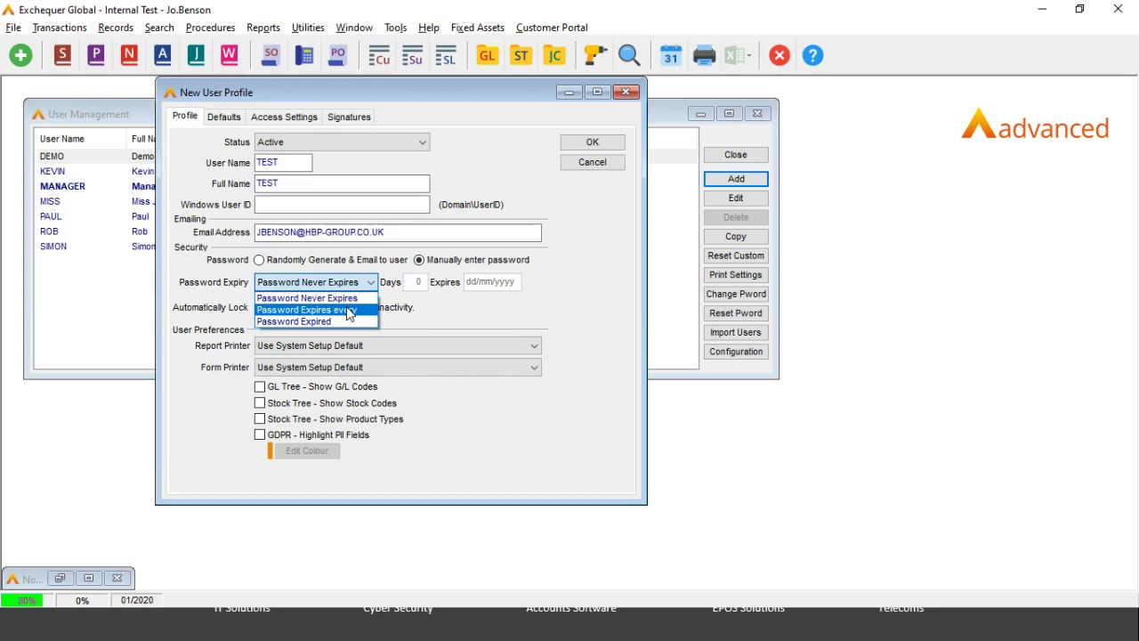
{"action": "left_click", "coordinate": [454, 320]}
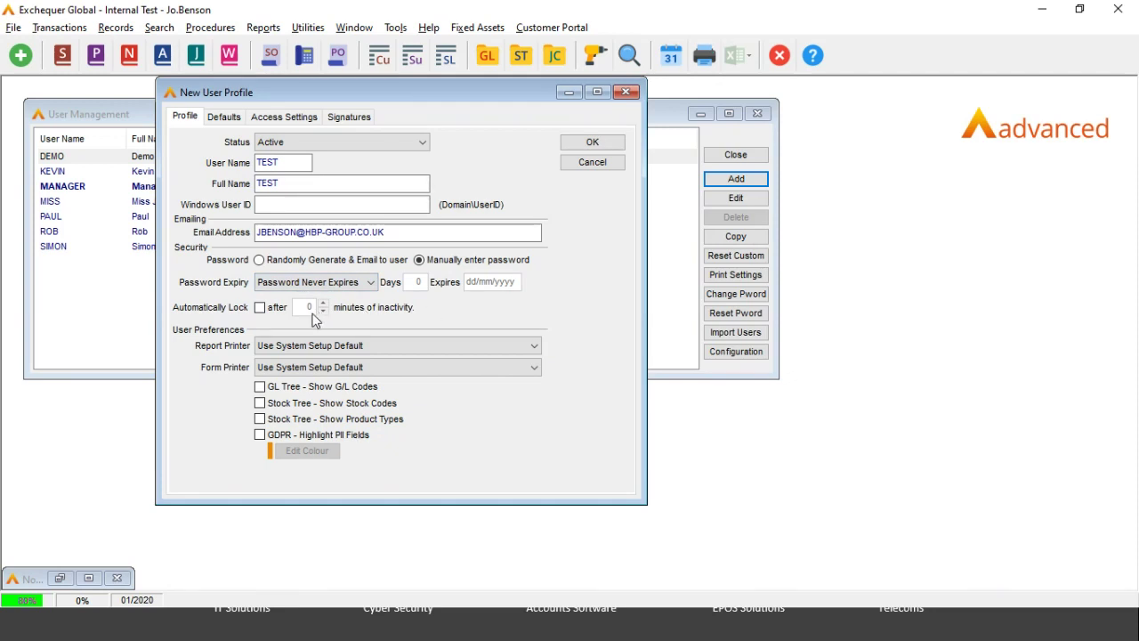
{"action": "left_click", "coordinate": [260, 308]}
{"action": "left_click", "coordinate": [306, 306]}
{"action": "left_click", "coordinate": [260, 310]}
Step: Move through the Defaults tab to the new user's Access Settings tab
{"action": "left_click", "coordinate": [224, 118]}
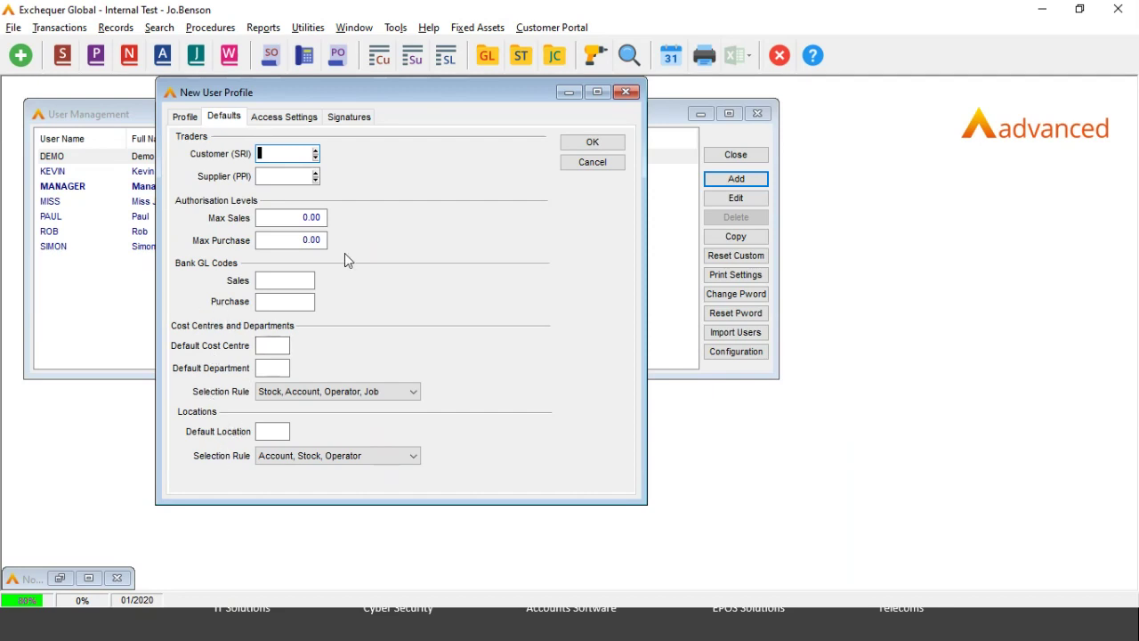
{"action": "left_click", "coordinate": [275, 119]}
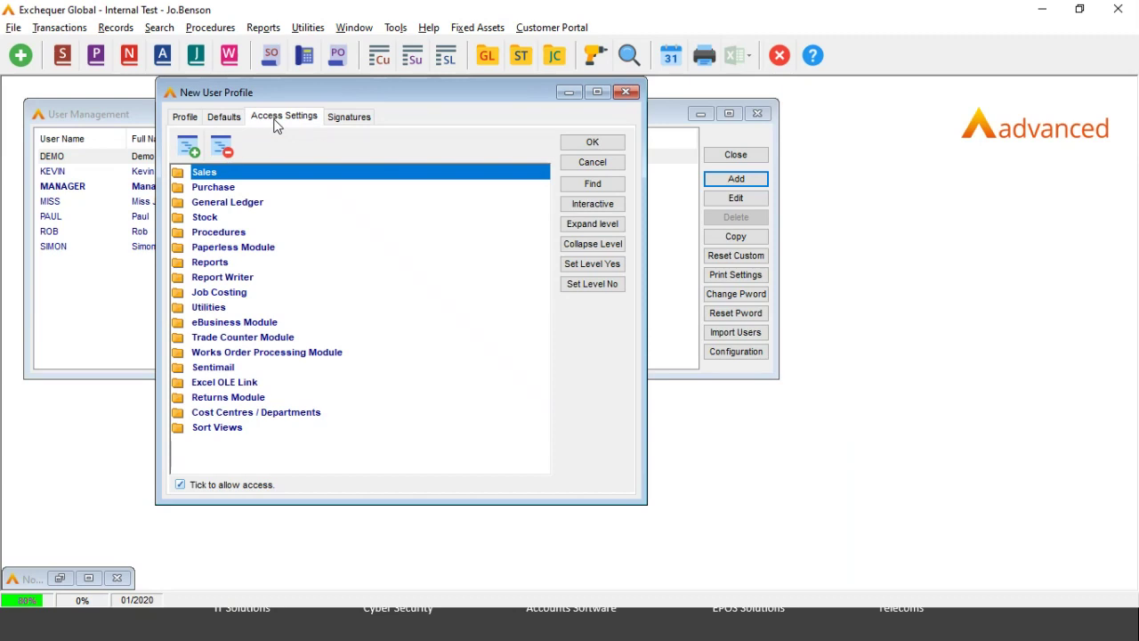
Step: Grant every Sales Transactions permission, including Credit Note (SCR) and Journal Credit (SJC)
{"action": "double_click", "coordinate": [180, 176]}
{"action": "double_click", "coordinate": [195, 189]}
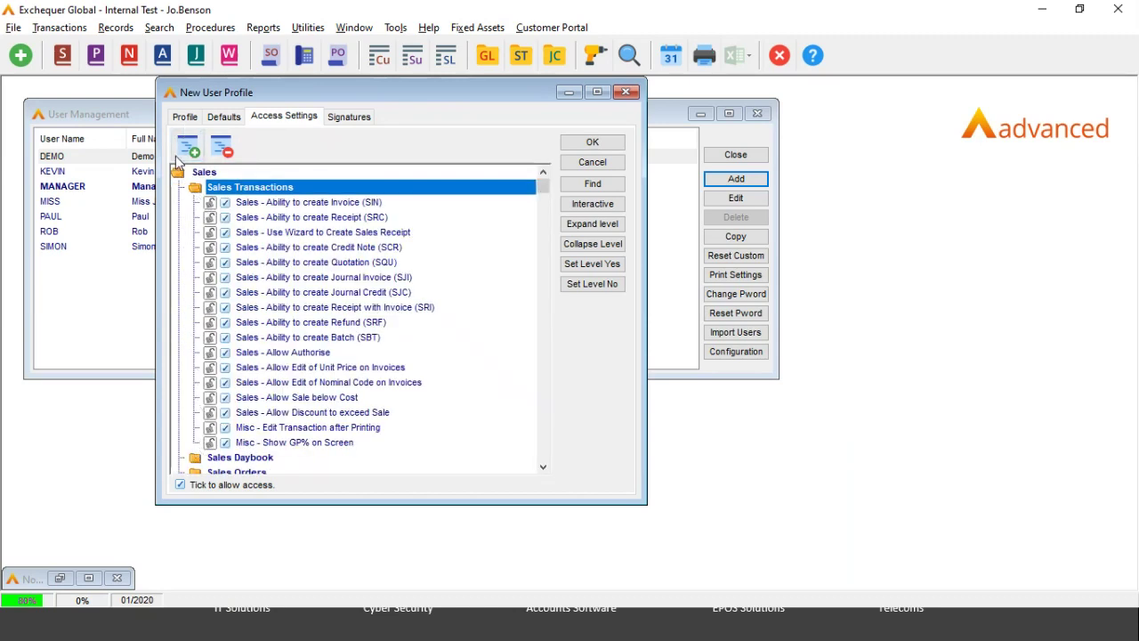
{"action": "double_click", "coordinate": [178, 173]}
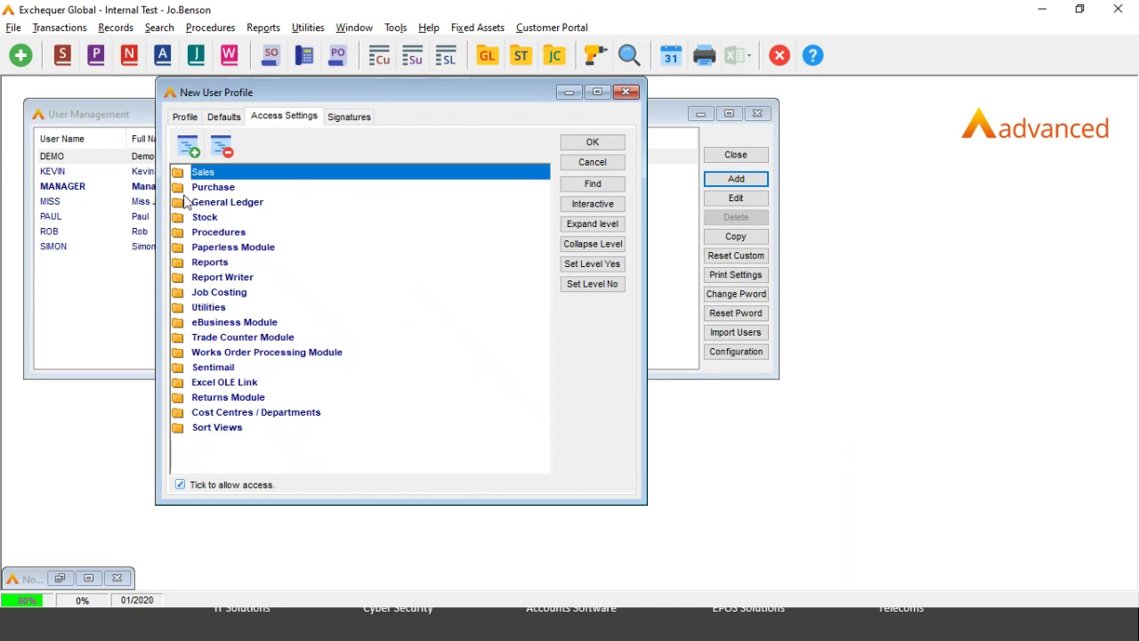
{"action": "left_click", "coordinate": [592, 284]}
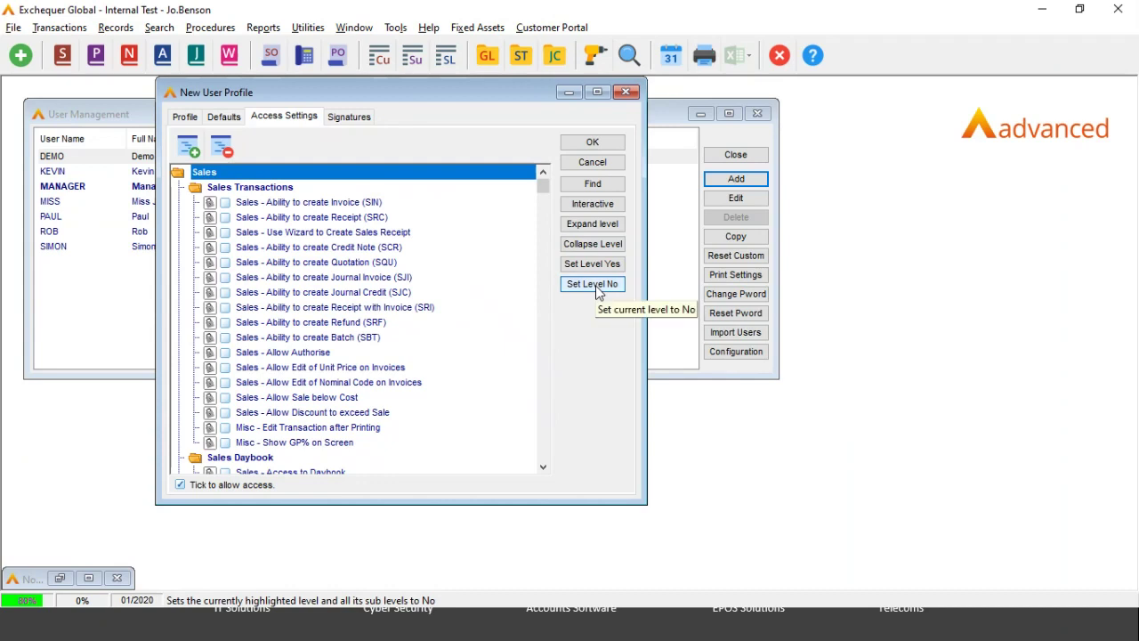
{"action": "left_click", "coordinate": [592, 264]}
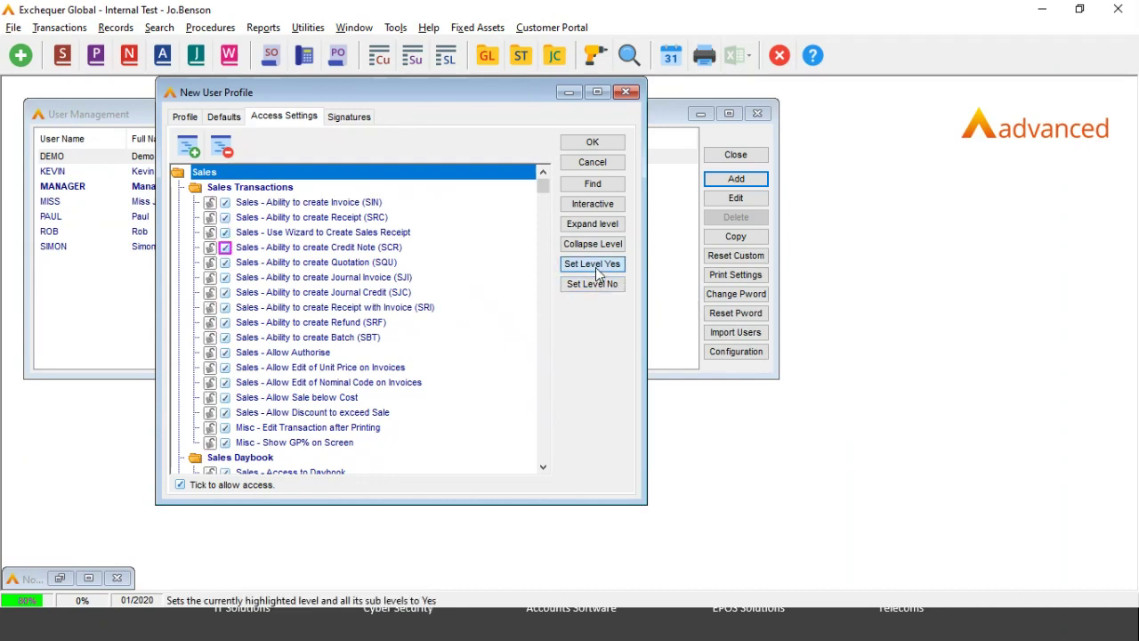
{"action": "double_click", "coordinate": [196, 187]}
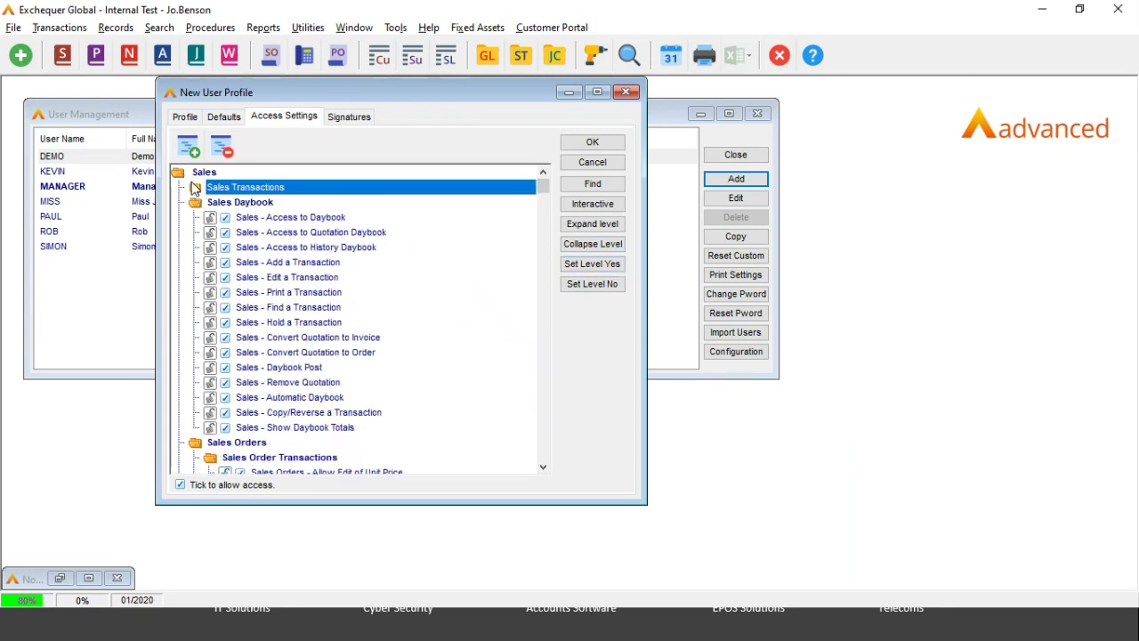
{"action": "double_click", "coordinate": [194, 188]}
{"action": "left_click", "coordinate": [225, 248]}
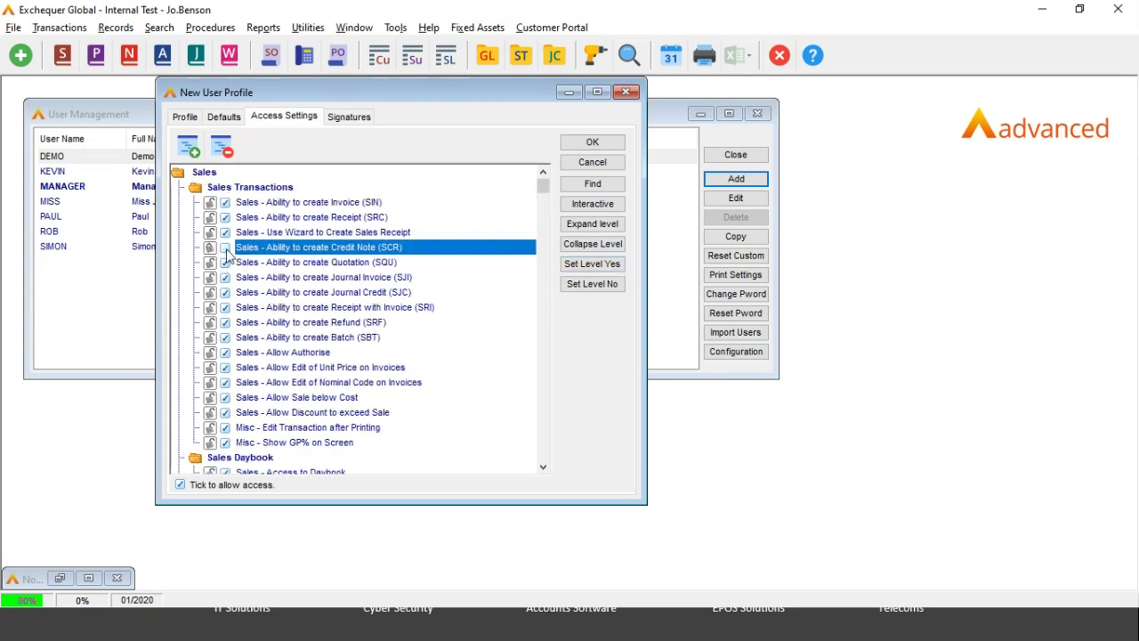
{"action": "left_click", "coordinate": [225, 292]}
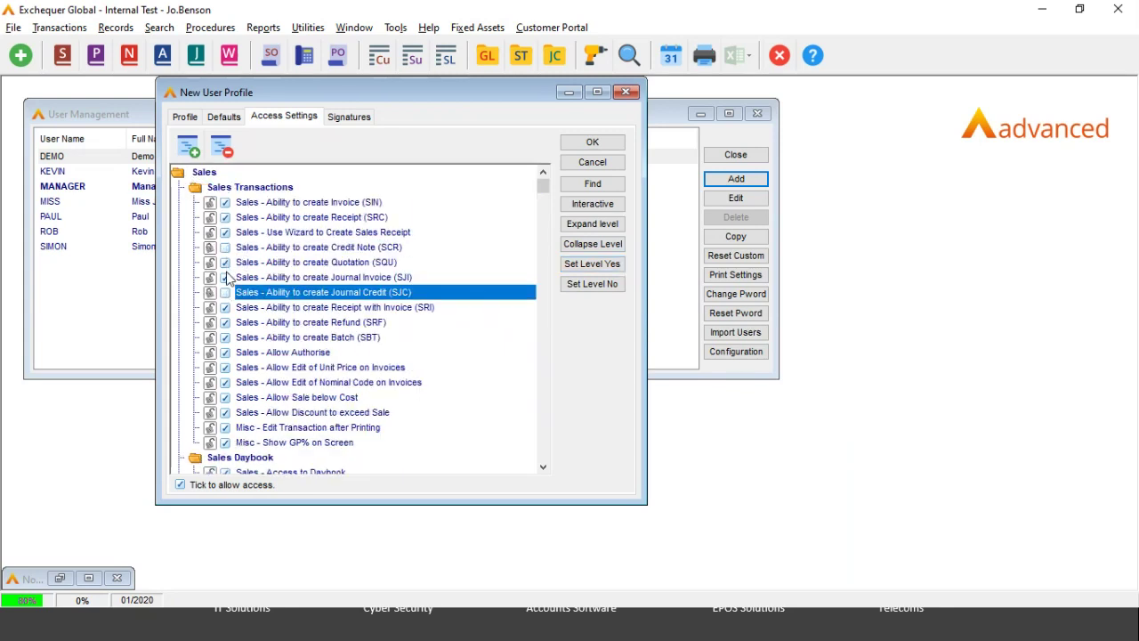
{"action": "left_click", "coordinate": [228, 187]}
{"action": "left_click", "coordinate": [592, 264]}
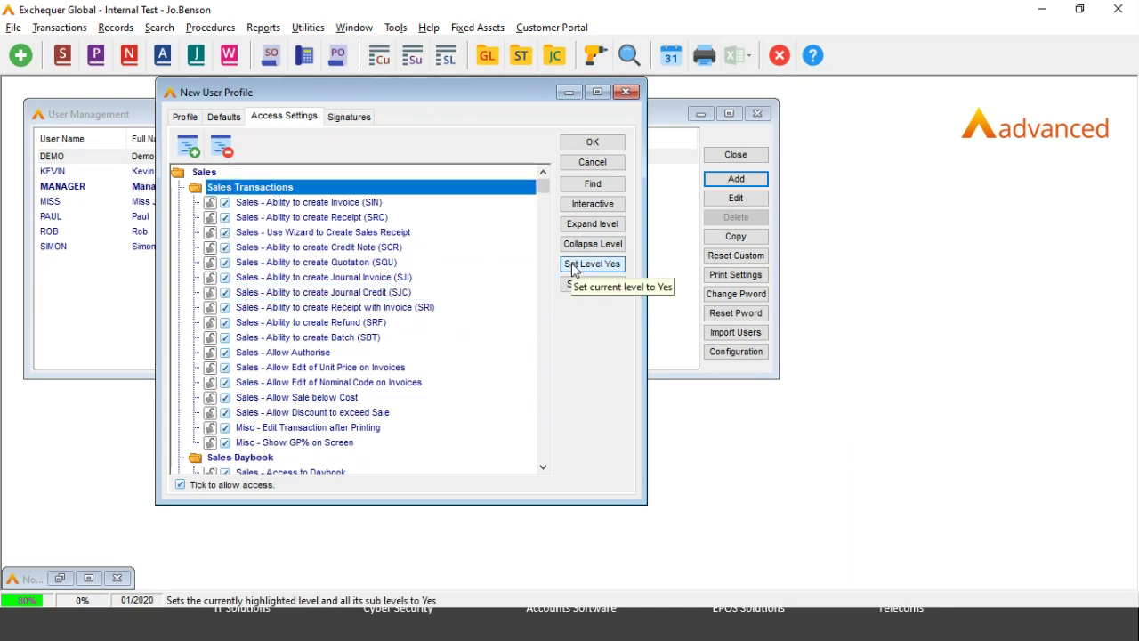
{"action": "double_click", "coordinate": [194, 186]}
{"action": "double_click", "coordinate": [179, 176]}
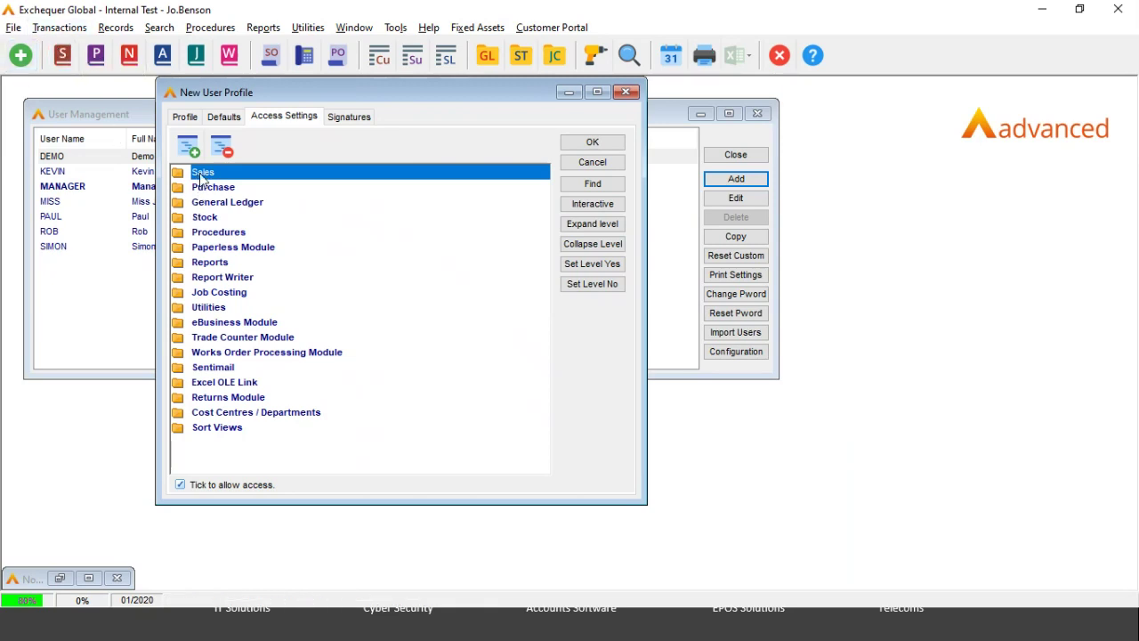
Step: Set the whole Sales level to Yes and switch the access settings to Interactive
{"action": "left_click", "coordinate": [609, 290]}
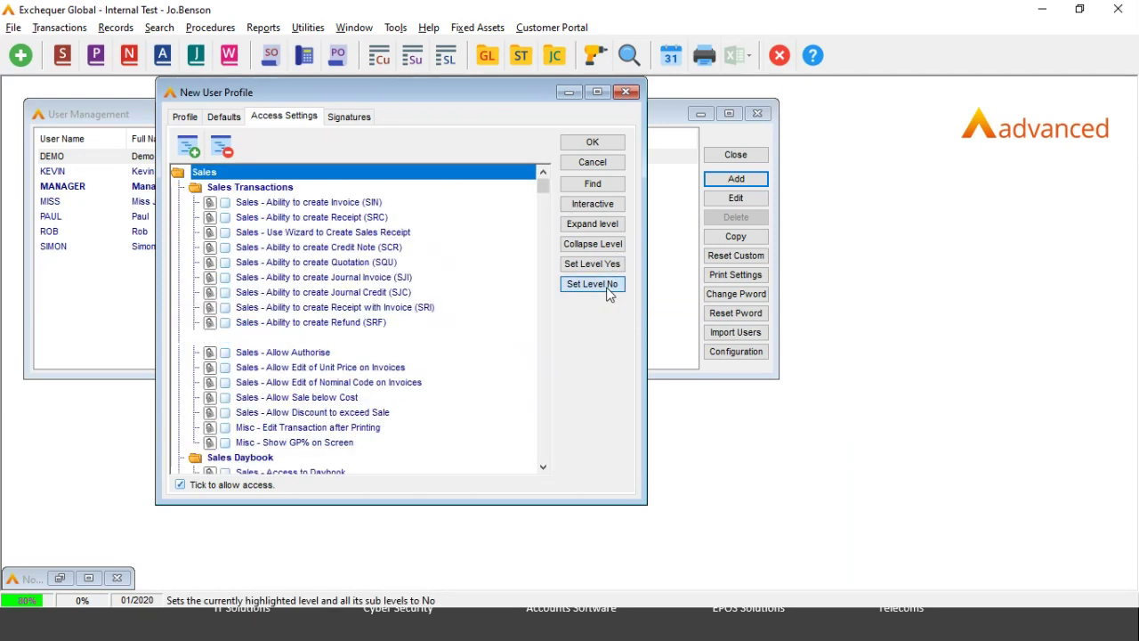
{"action": "left_click", "coordinate": [601, 207]}
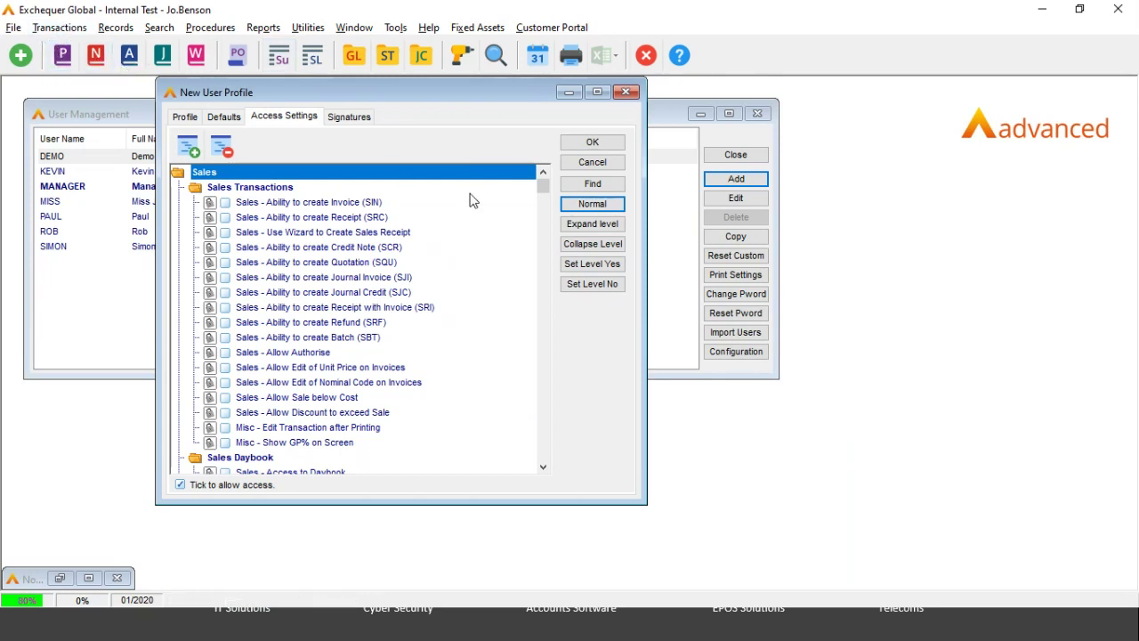
{"action": "left_click", "coordinate": [602, 267]}
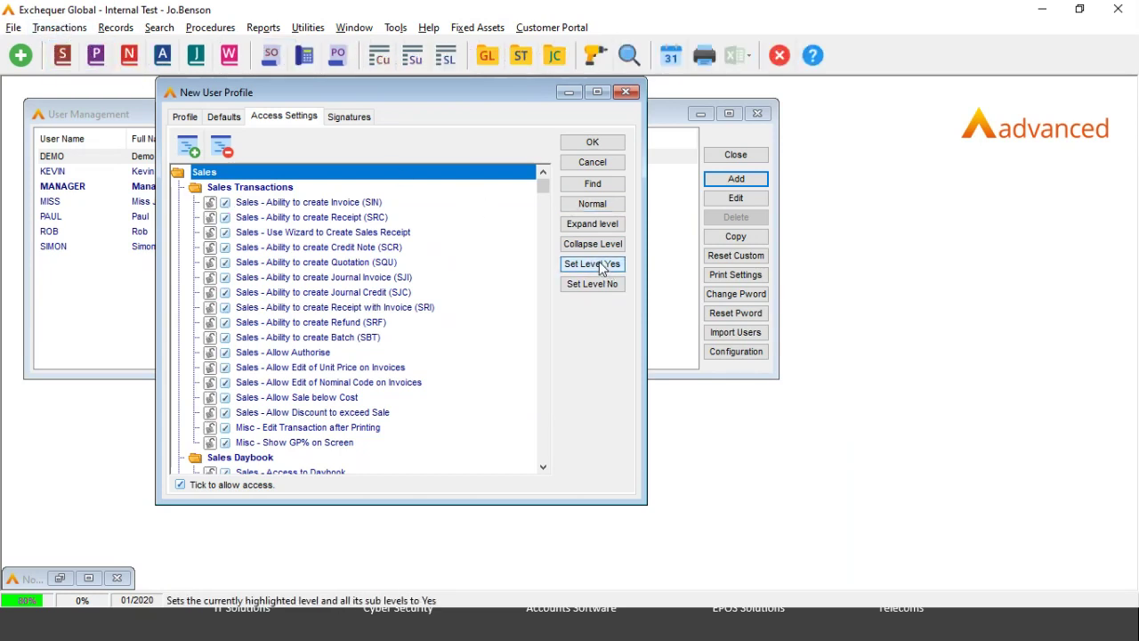
{"action": "left_click", "coordinate": [611, 204]}
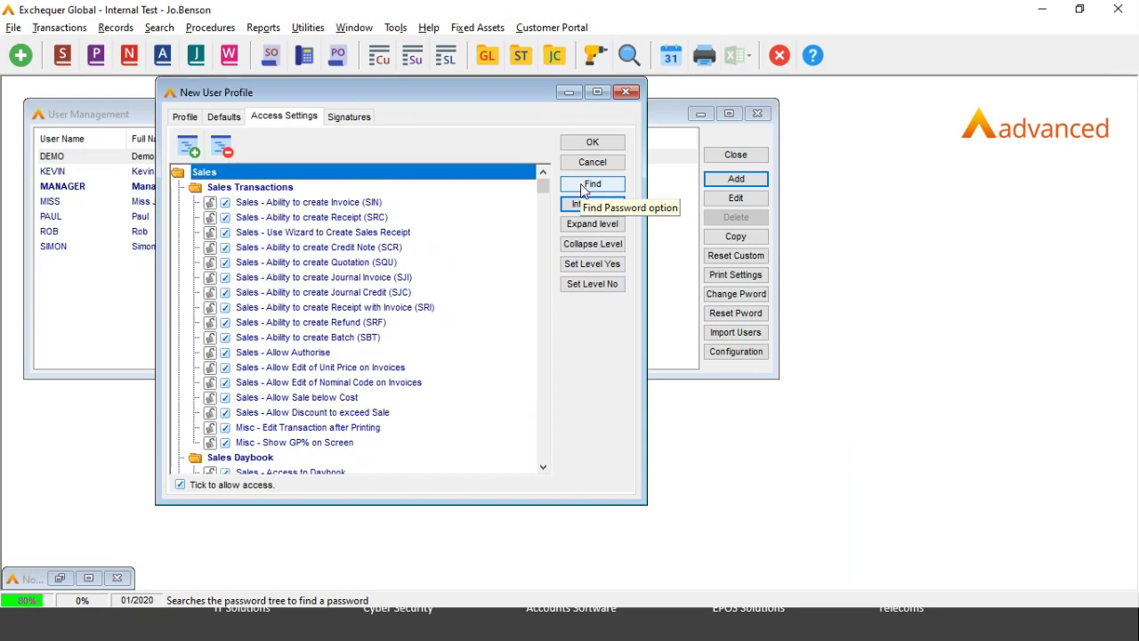
{"action": "left_click", "coordinate": [350, 117]}
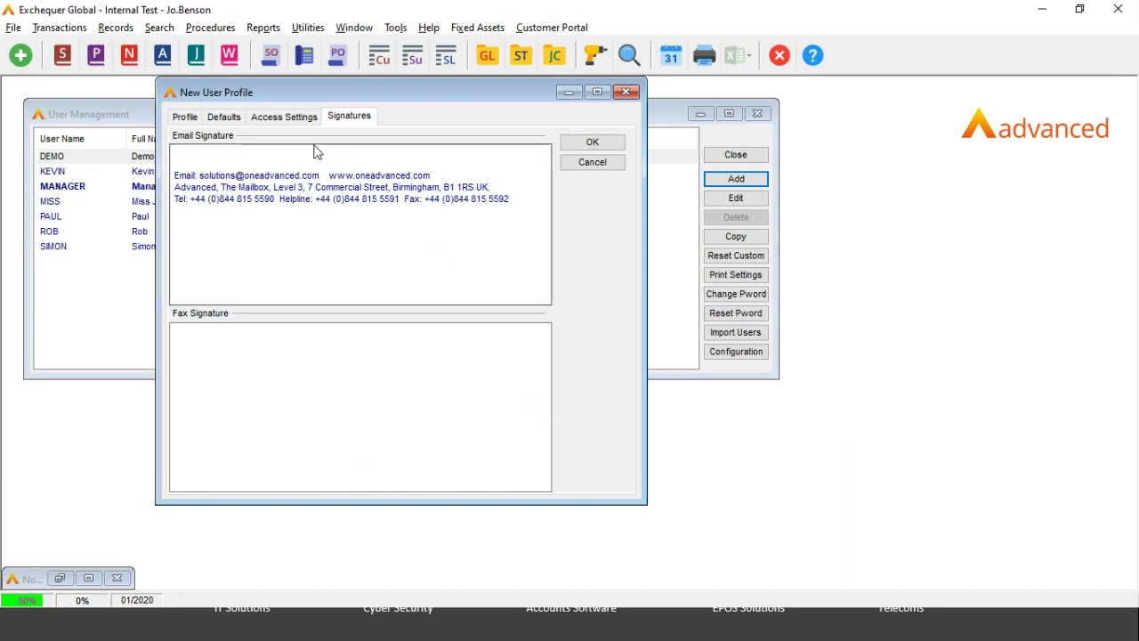
Step: Go from the Signatures tab back to the new user's Profile tab
{"action": "left_click", "coordinate": [186, 119]}
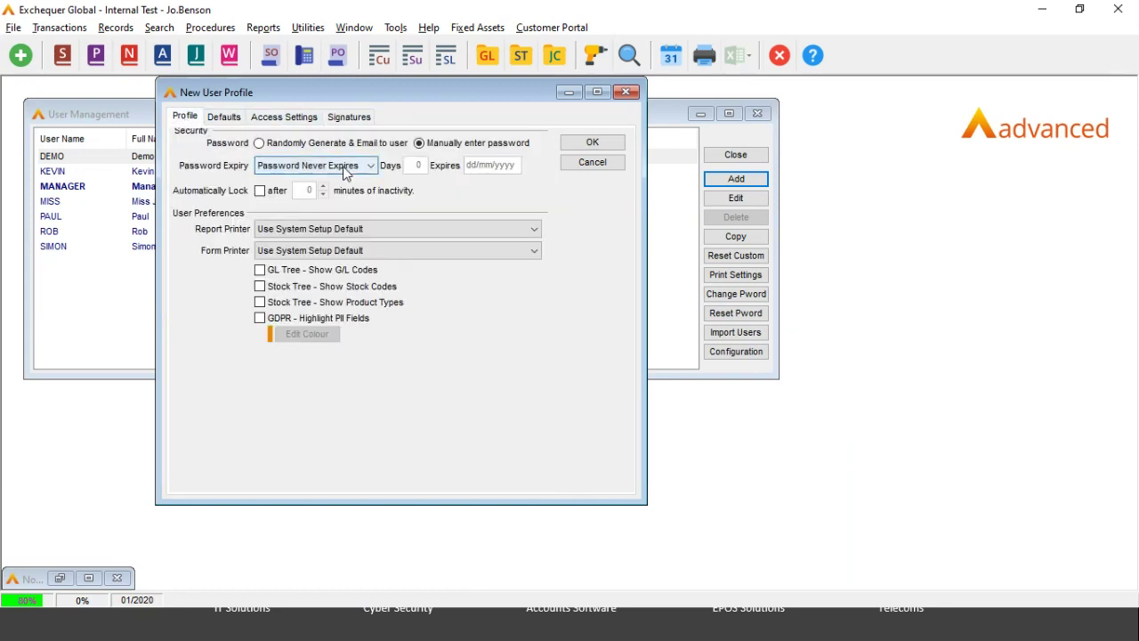
Step: Save the TEST user profile, entering and confirming its new password
{"action": "left_click", "coordinate": [578, 145]}
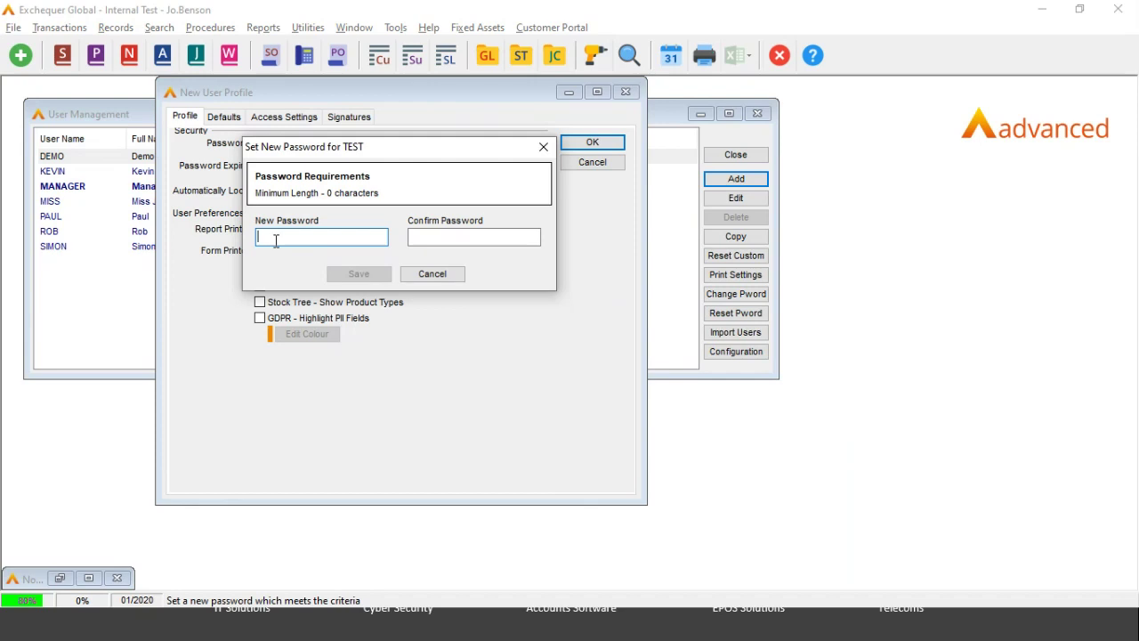
{"action": "type", "text": "test"}
{"action": "key", "text": "Tab"}
{"action": "type", "text": "tes"}
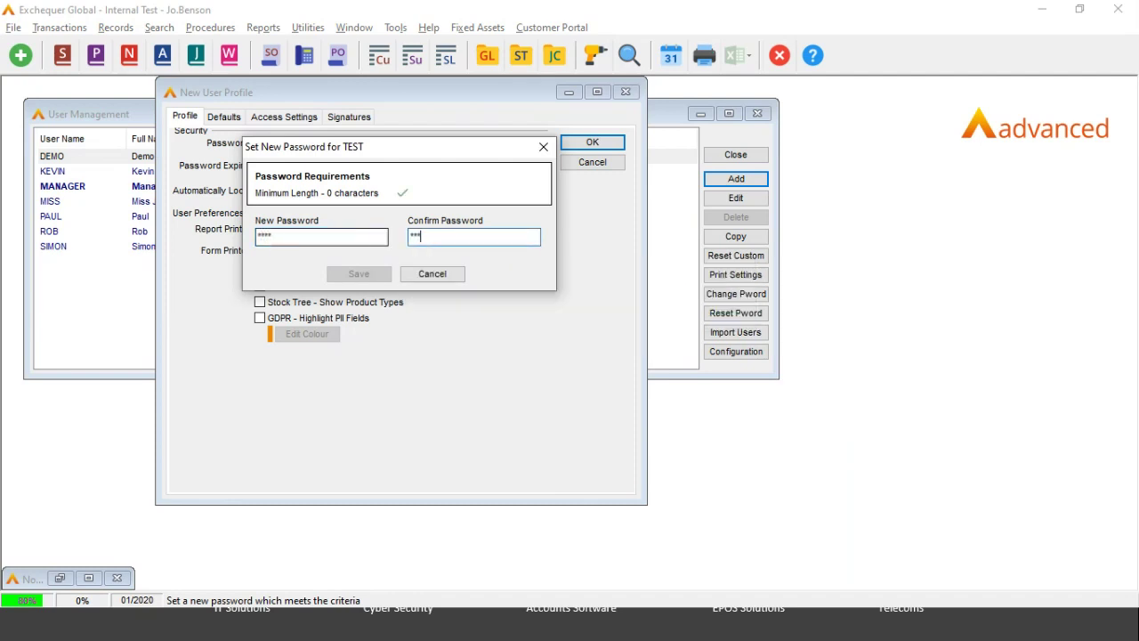
{"action": "type", "text": "t"}
{"action": "key", "text": "Tab"}
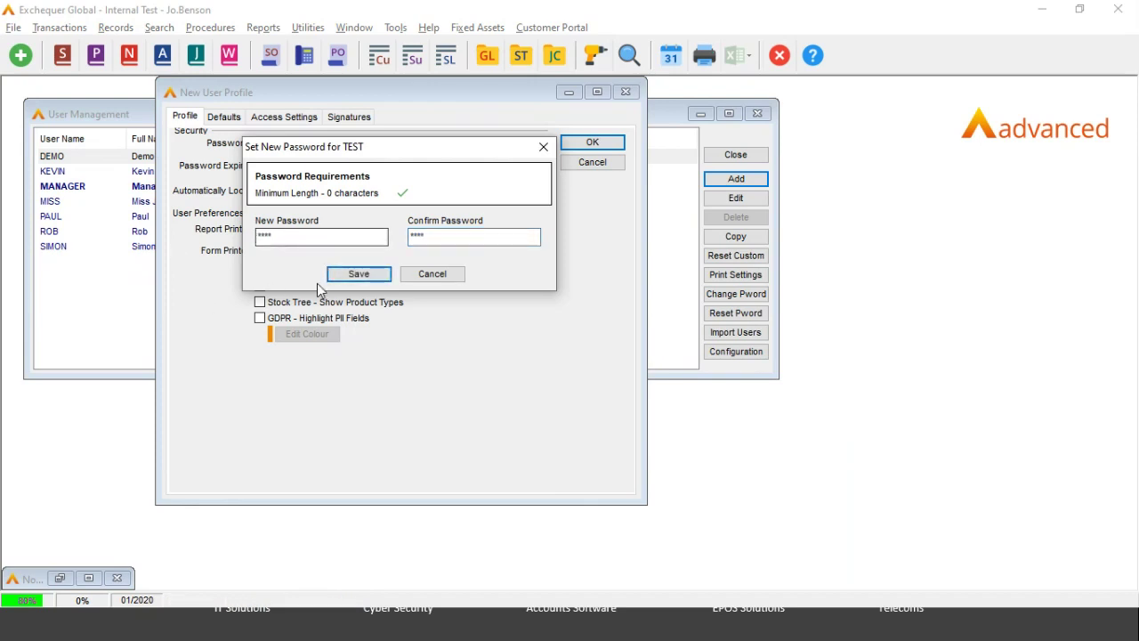
{"action": "left_click", "coordinate": [367, 278]}
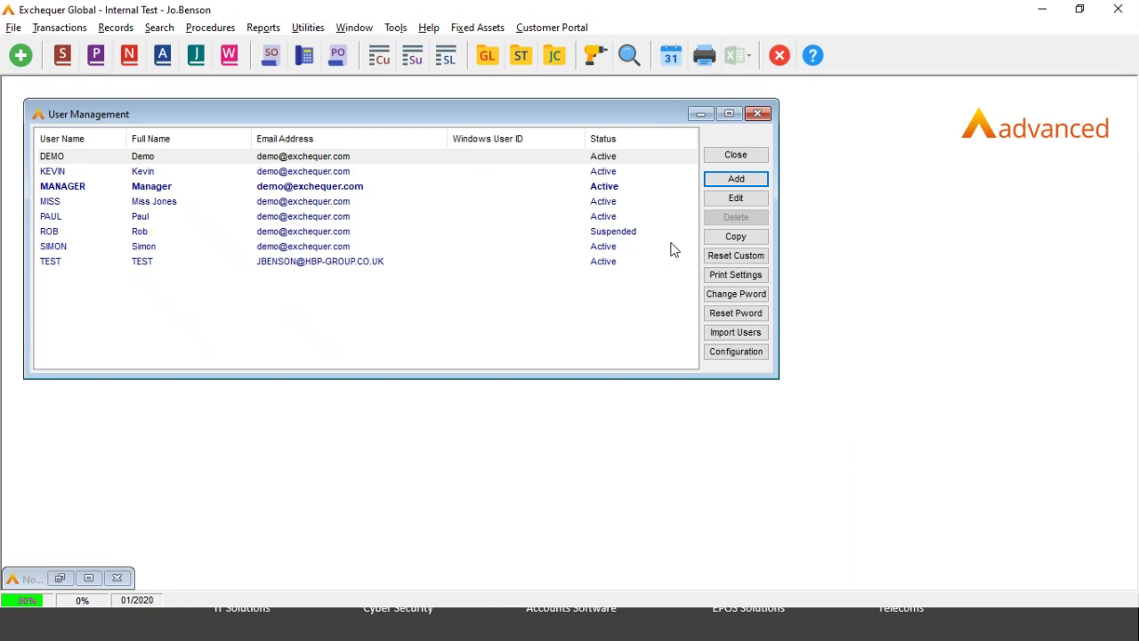
{"action": "left_click", "coordinate": [155, 189]}
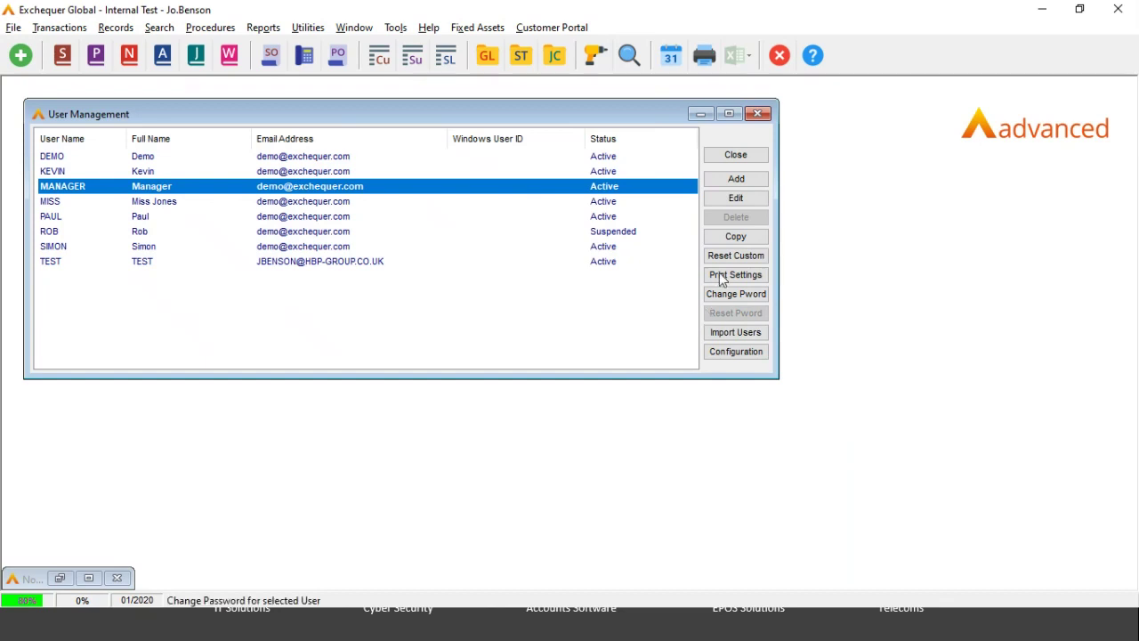
{"action": "left_click", "coordinate": [729, 237]}
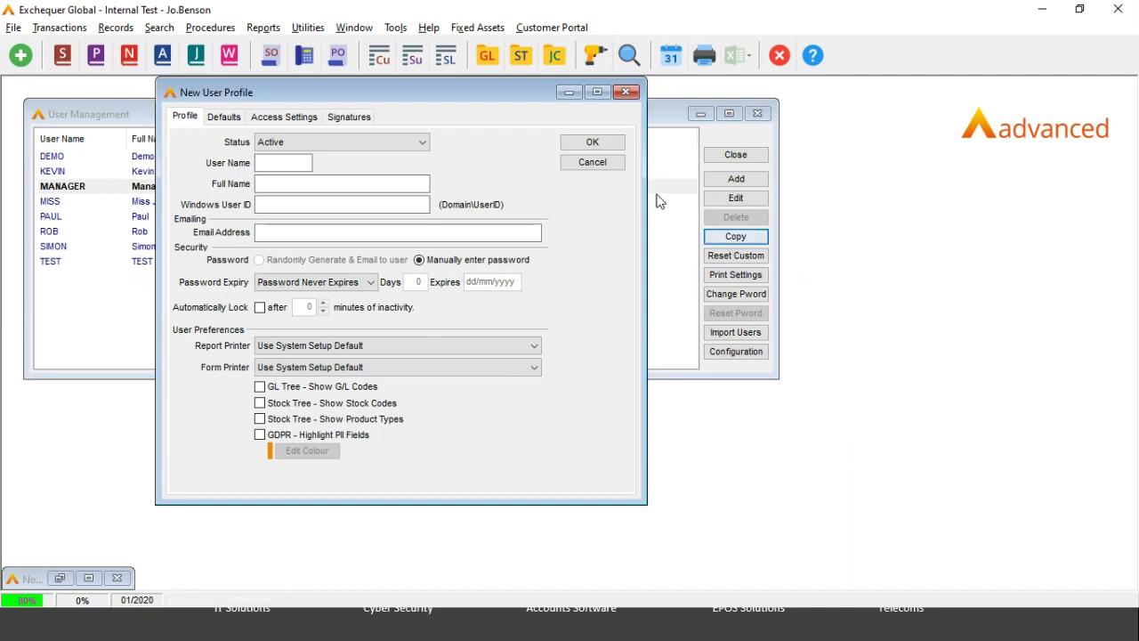
{"action": "left_click", "coordinate": [606, 167]}
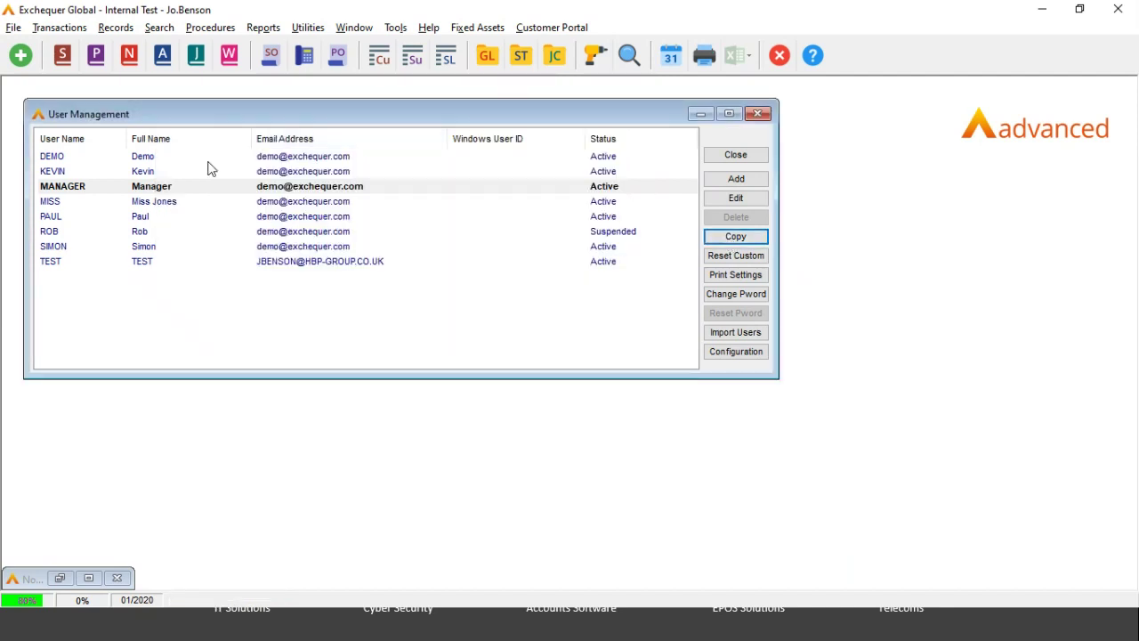
{"action": "left_click", "coordinate": [147, 191]}
Step: Open the MANAGER user's profile and go to its Access Settings tab
{"action": "double_click", "coordinate": [147, 191]}
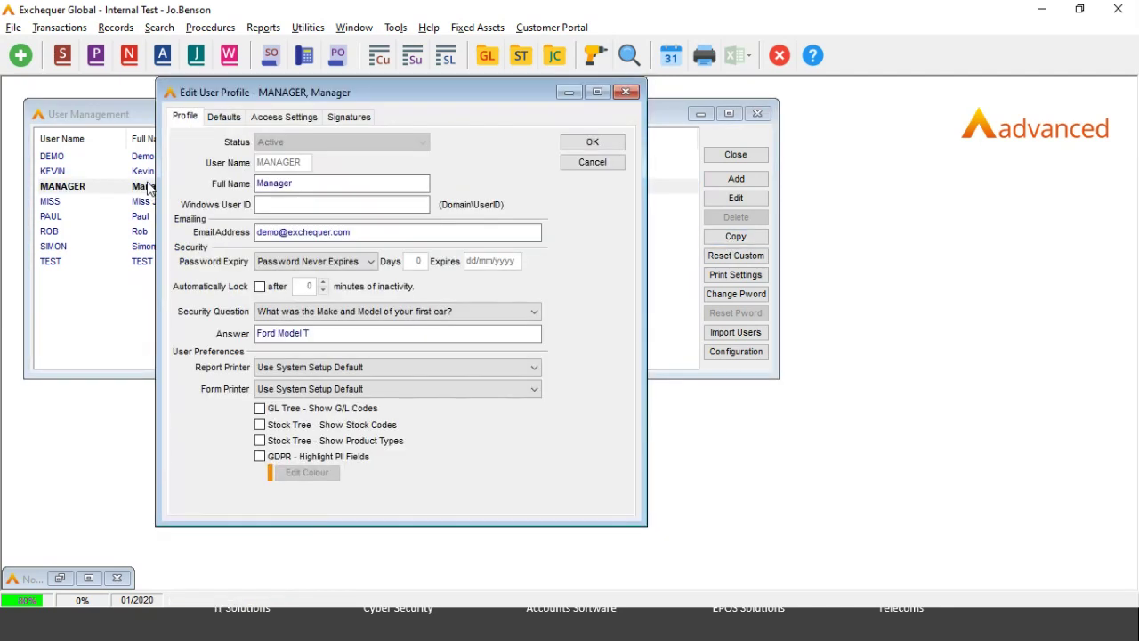
{"action": "left_click", "coordinate": [226, 117]}
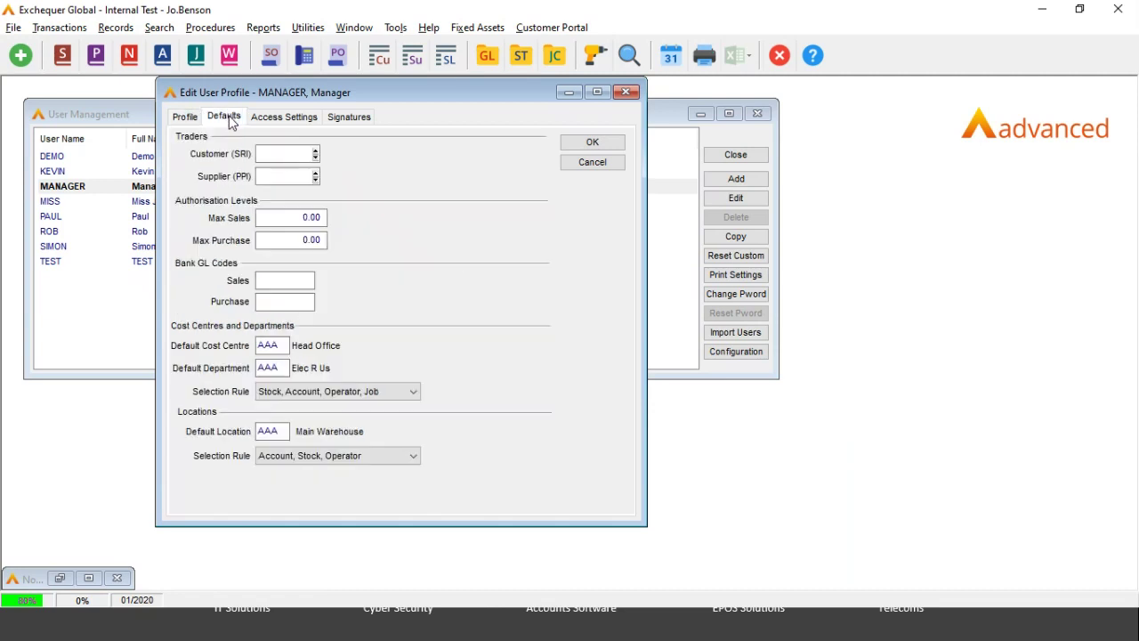
{"action": "left_click", "coordinate": [304, 115]}
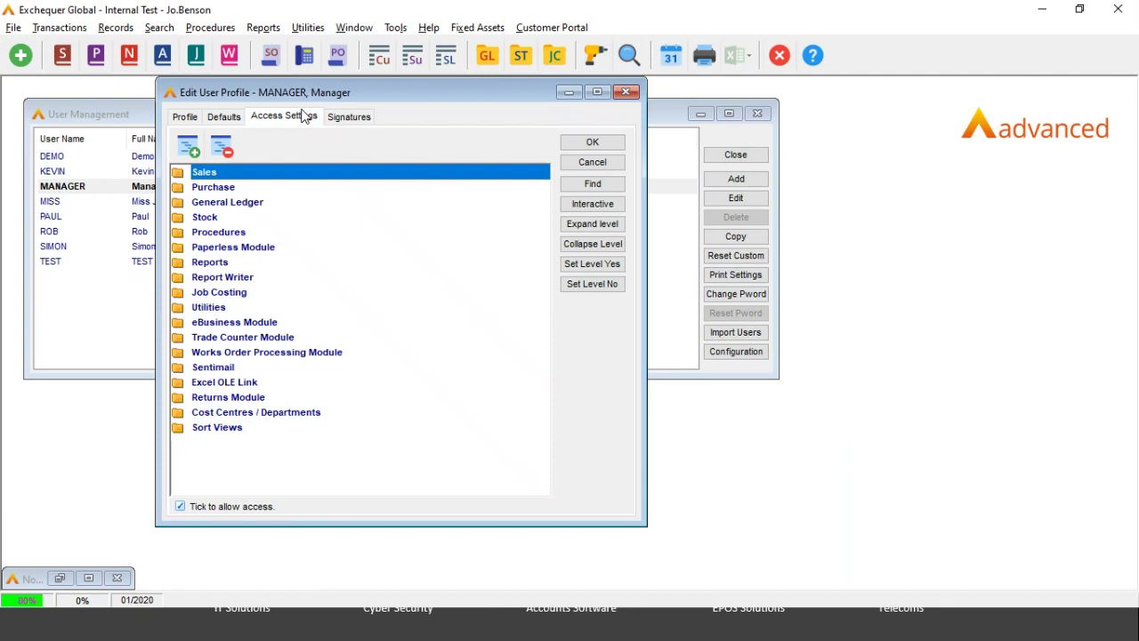
{"action": "double_click", "coordinate": [217, 189]}
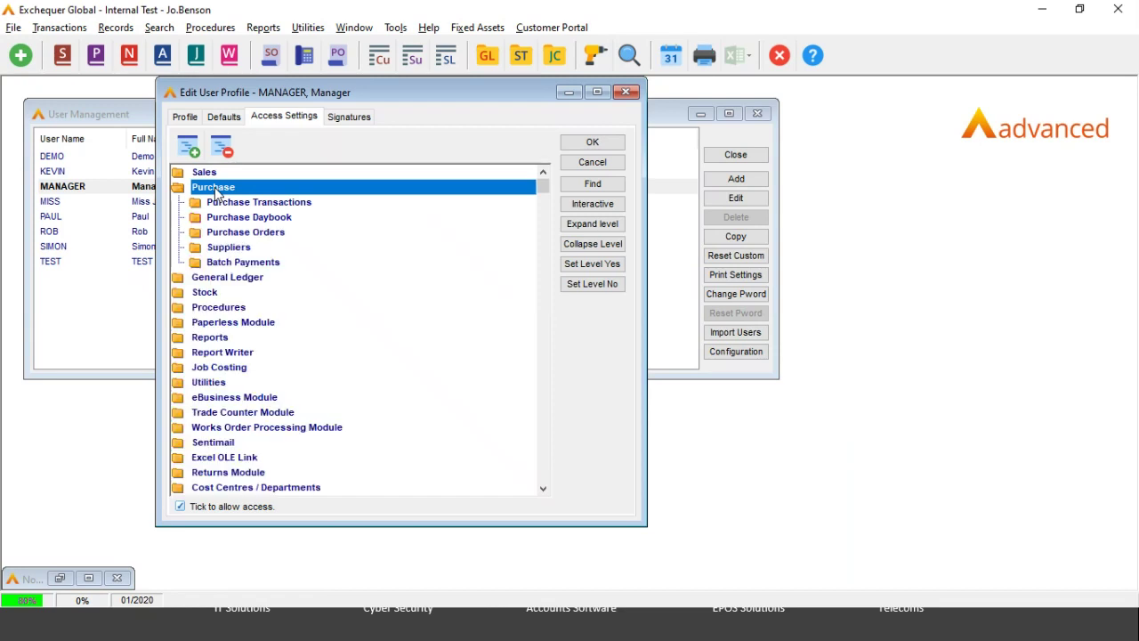
{"action": "double_click", "coordinate": [222, 252]}
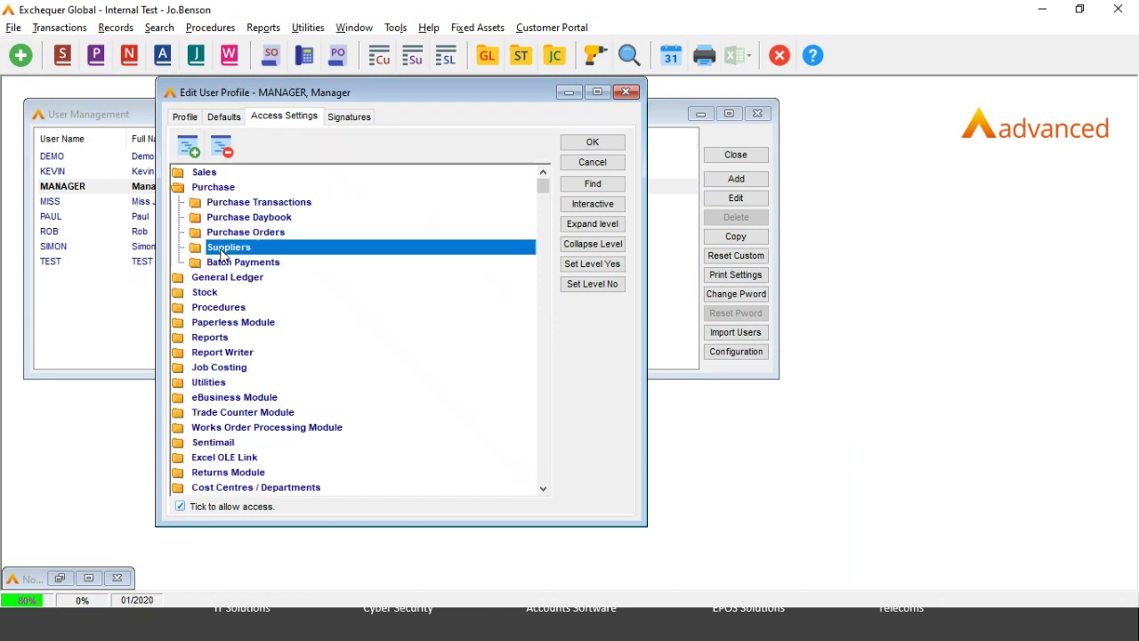
{"action": "double_click", "coordinate": [228, 263]}
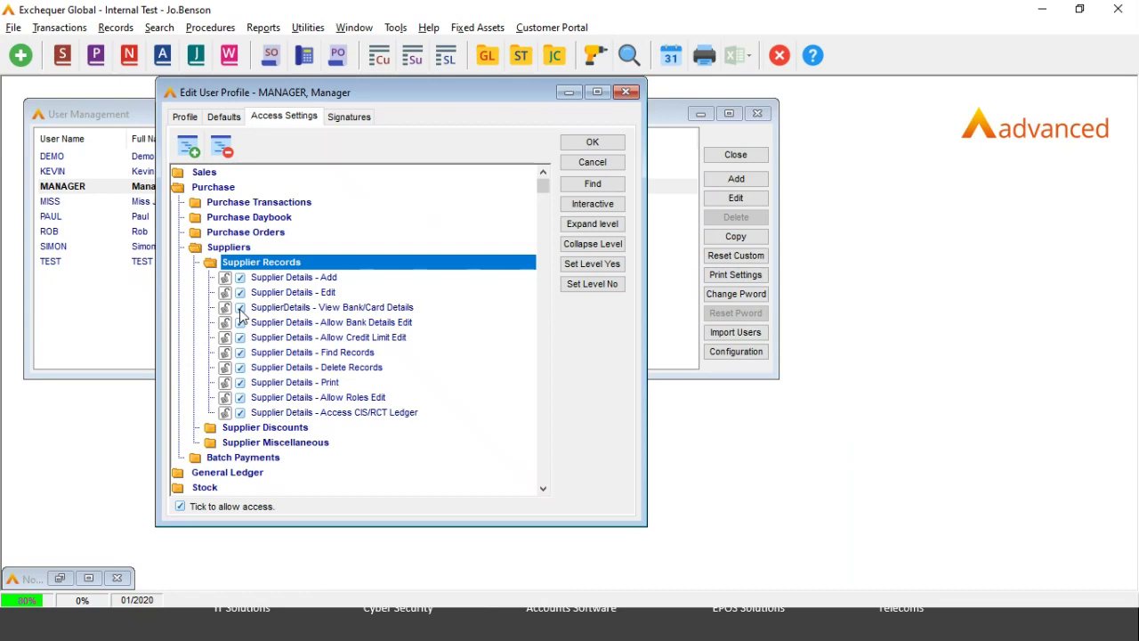
{"action": "double_click", "coordinate": [180, 189]}
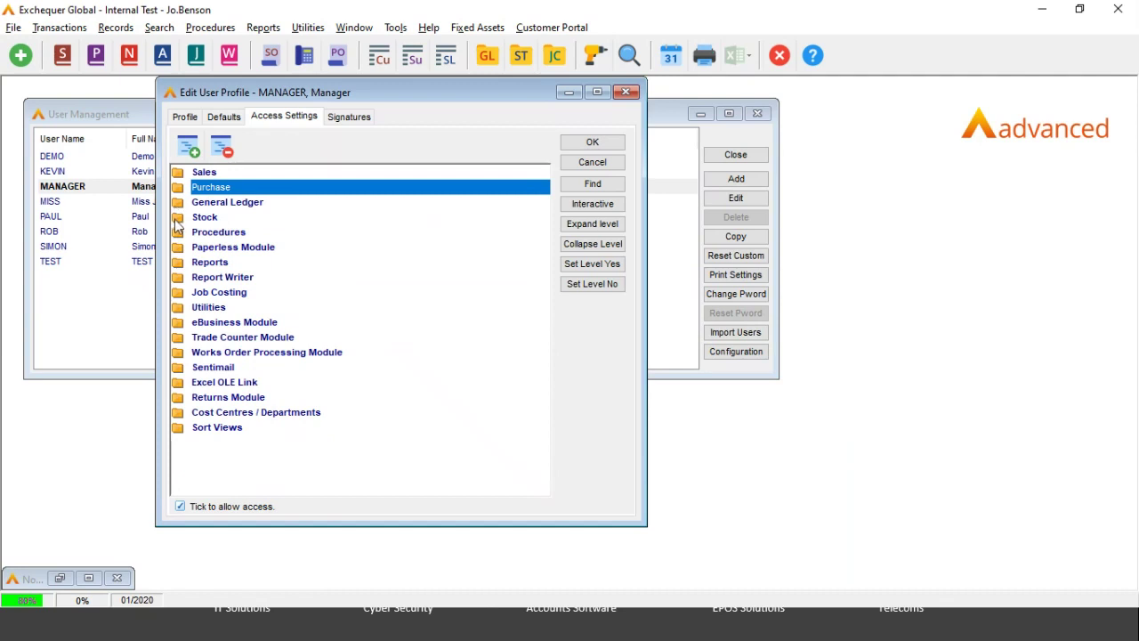
{"action": "double_click", "coordinate": [176, 222]}
{"action": "double_click", "coordinate": [195, 233]}
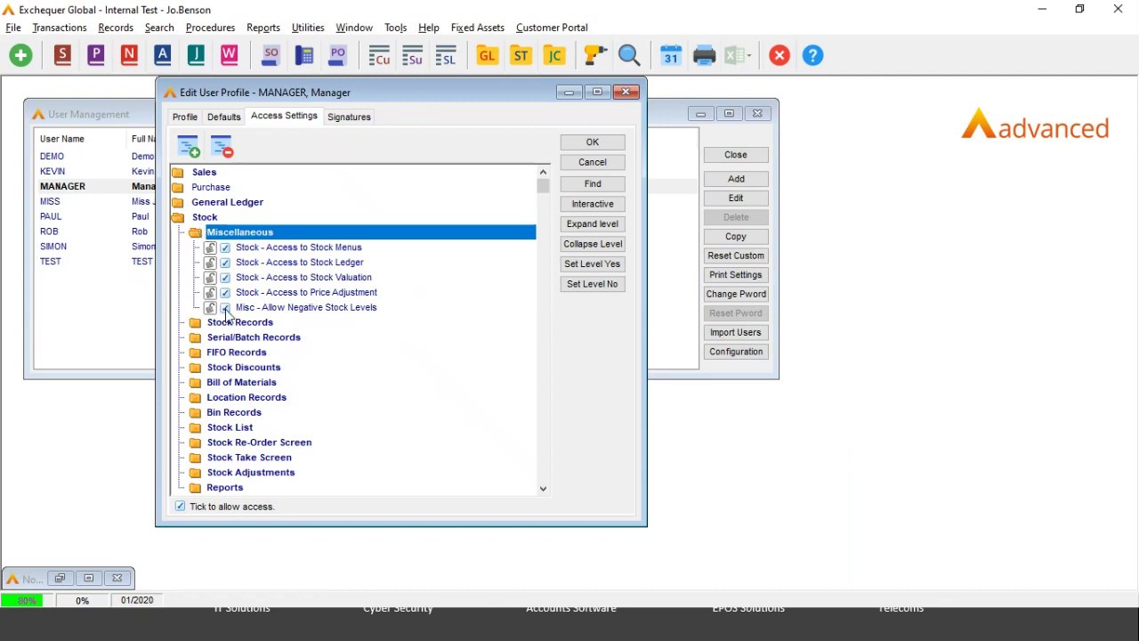
{"action": "double_click", "coordinate": [182, 219]}
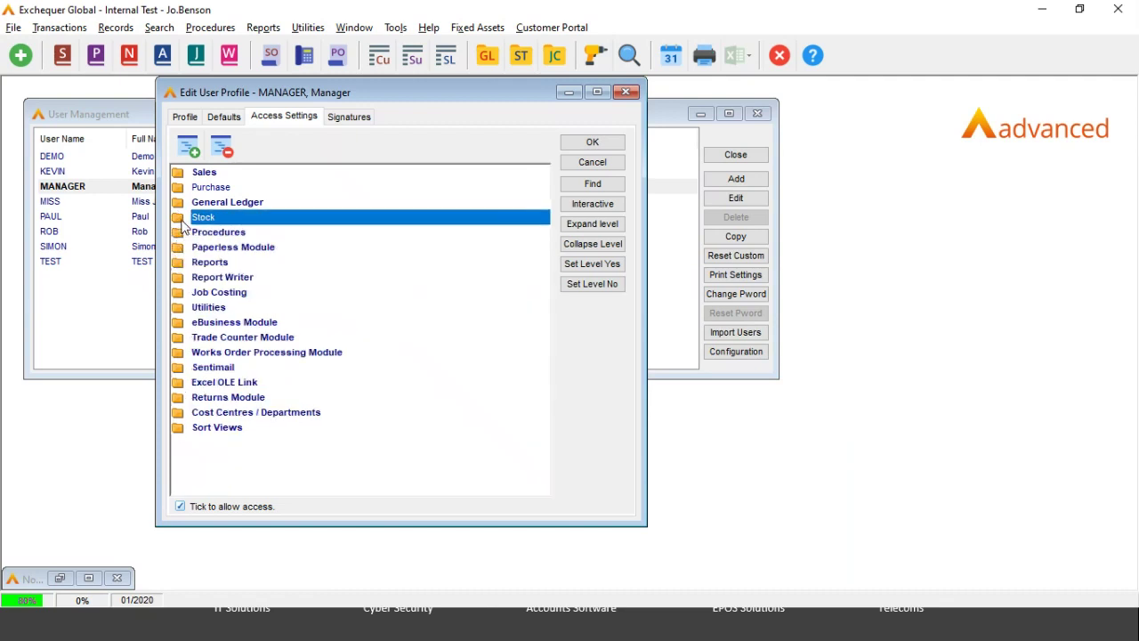
{"action": "left_click", "coordinate": [176, 312]}
Step: Compare the Utilities permissions with the Utilities menu, collapse them, then expand Excel OLE Link
{"action": "double_click", "coordinate": [177, 312]}
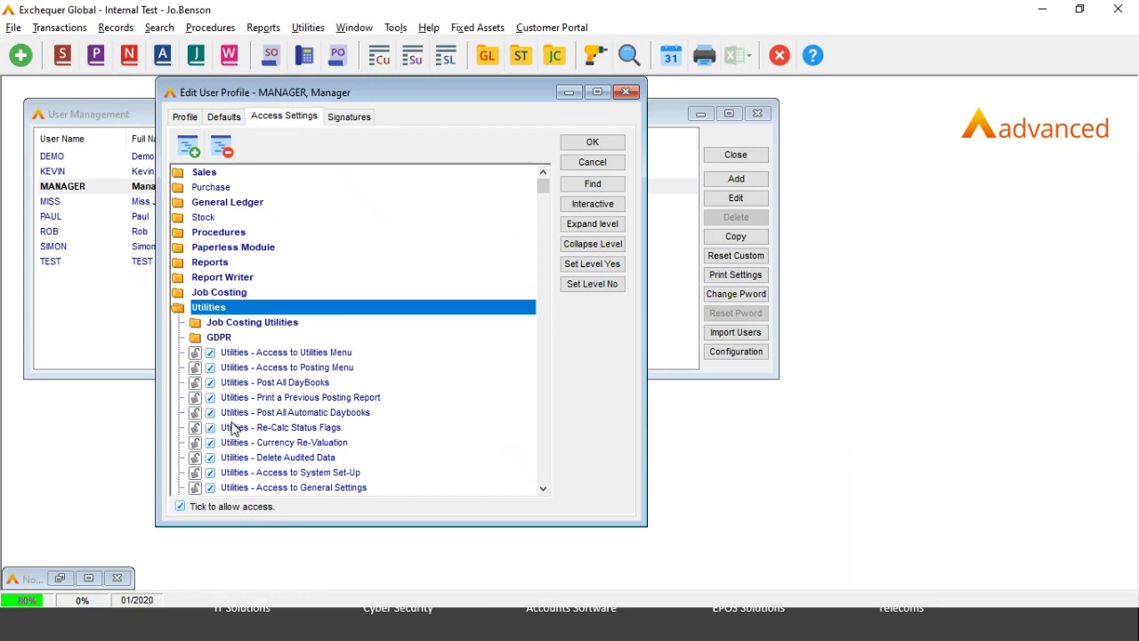
{"action": "left_click", "coordinate": [309, 28]}
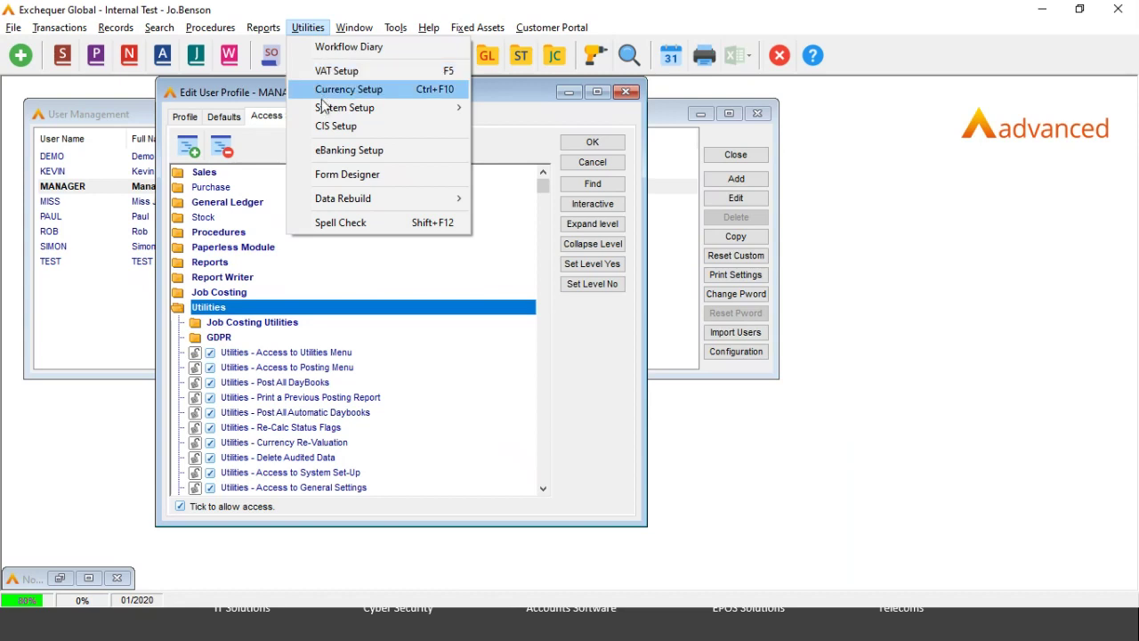
{"action": "mouse_move", "coordinate": [325, 107]}
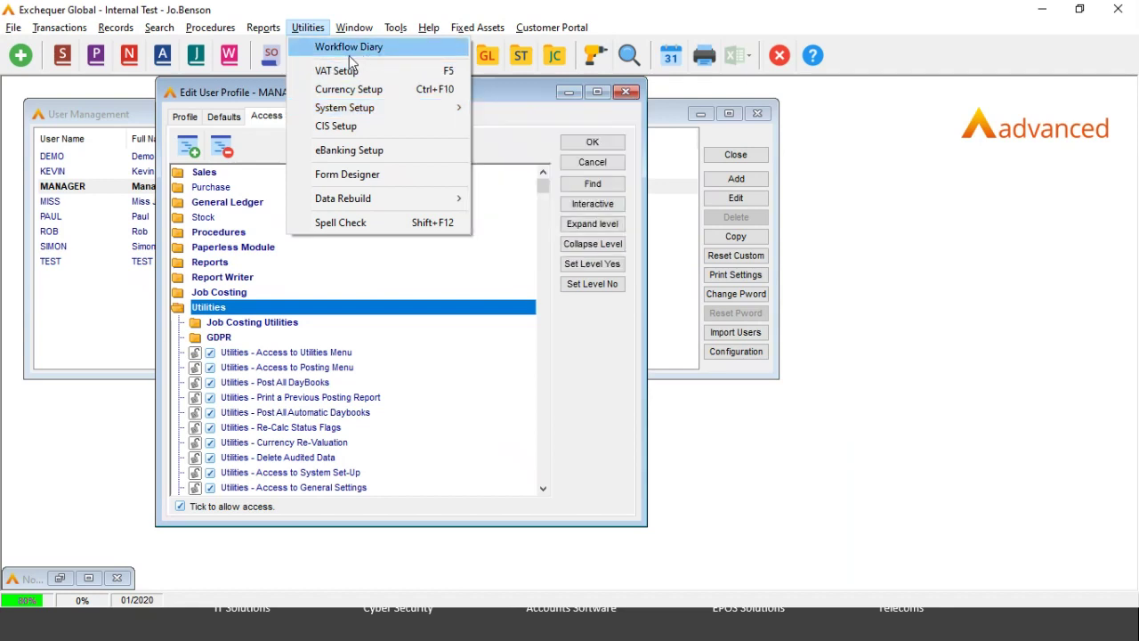
{"action": "left_click", "coordinate": [179, 308]}
{"action": "left_click", "coordinate": [178, 309]}
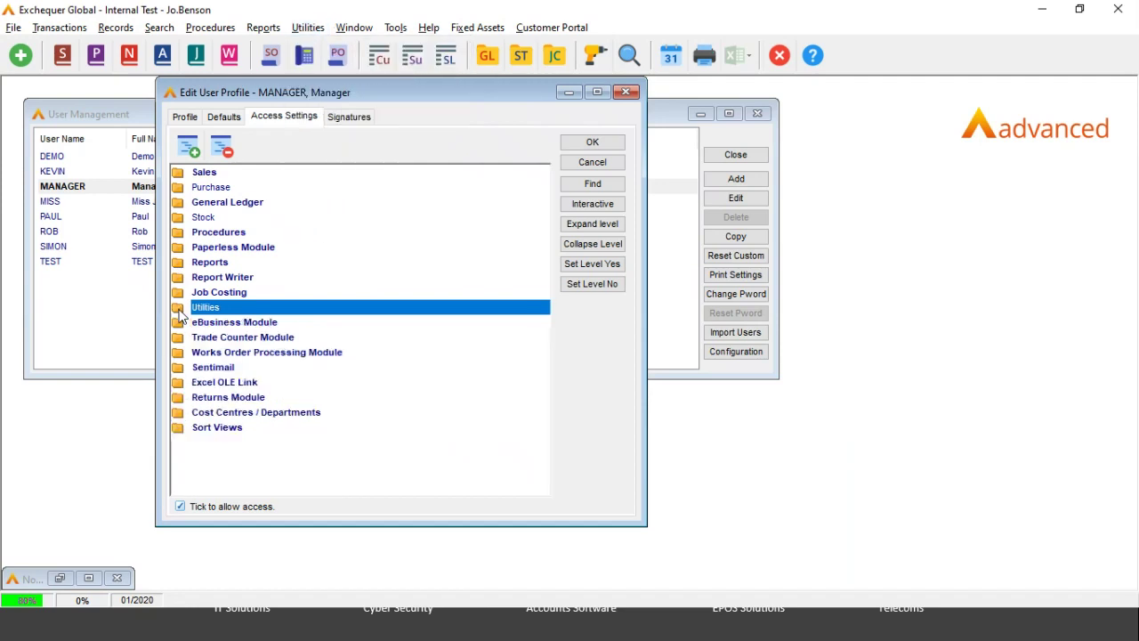
{"action": "left_click", "coordinate": [177, 384]}
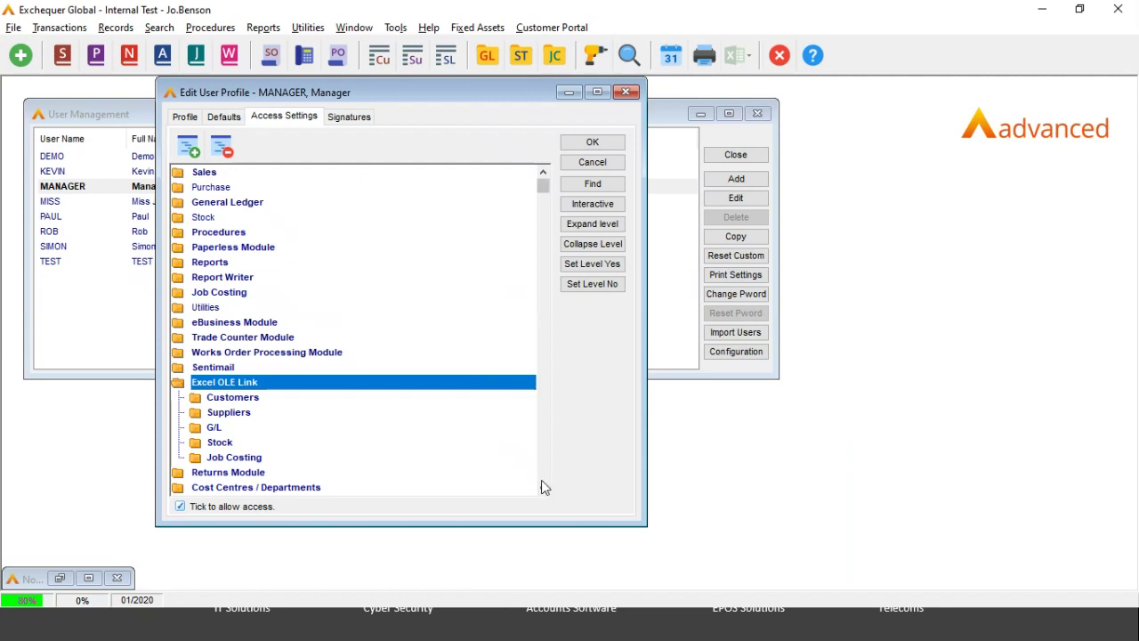
Step: Check the Excel OLE Link Customers and Suppliers permissions, then cancel the profile and close User Management
{"action": "left_click", "coordinate": [543, 488]}
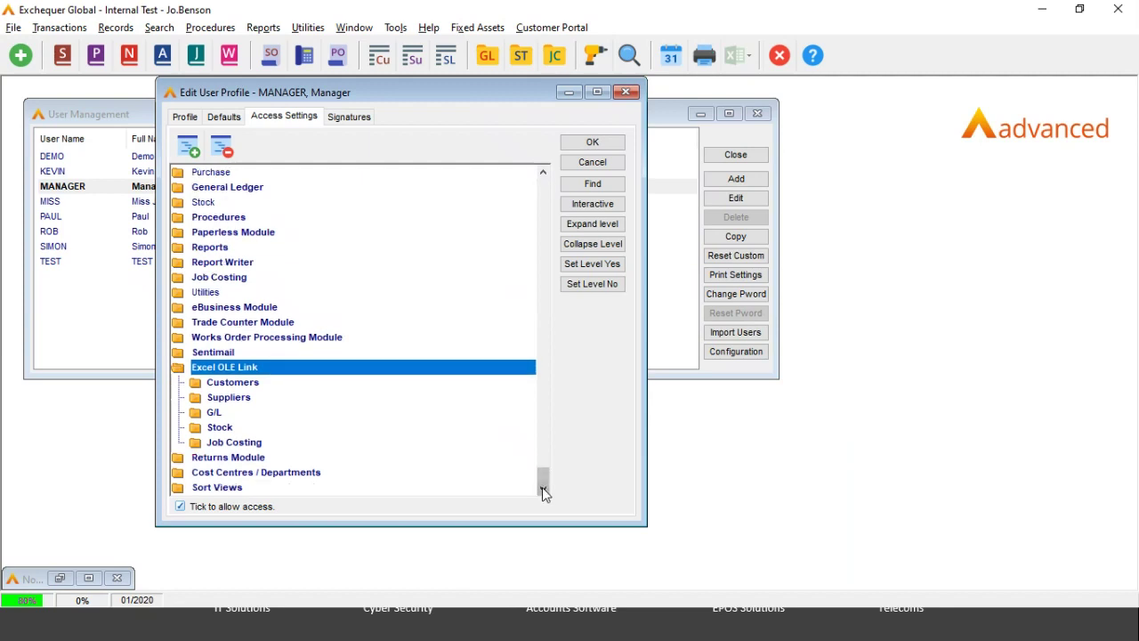
{"action": "left_click", "coordinate": [230, 385]}
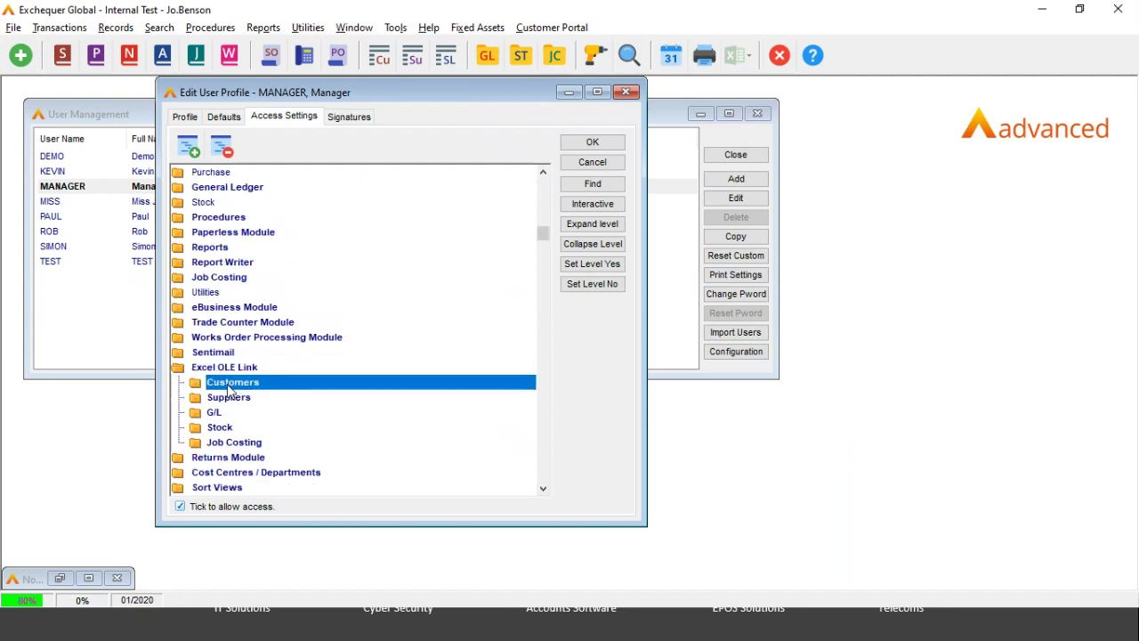
{"action": "double_click", "coordinate": [230, 388]}
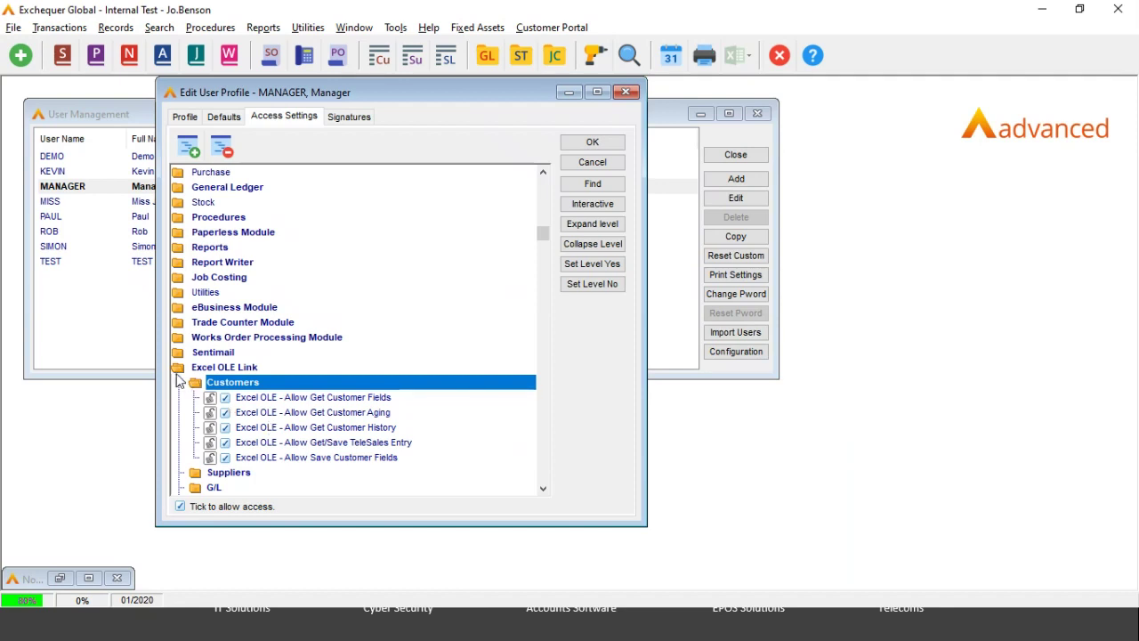
{"action": "double_click", "coordinate": [197, 473]}
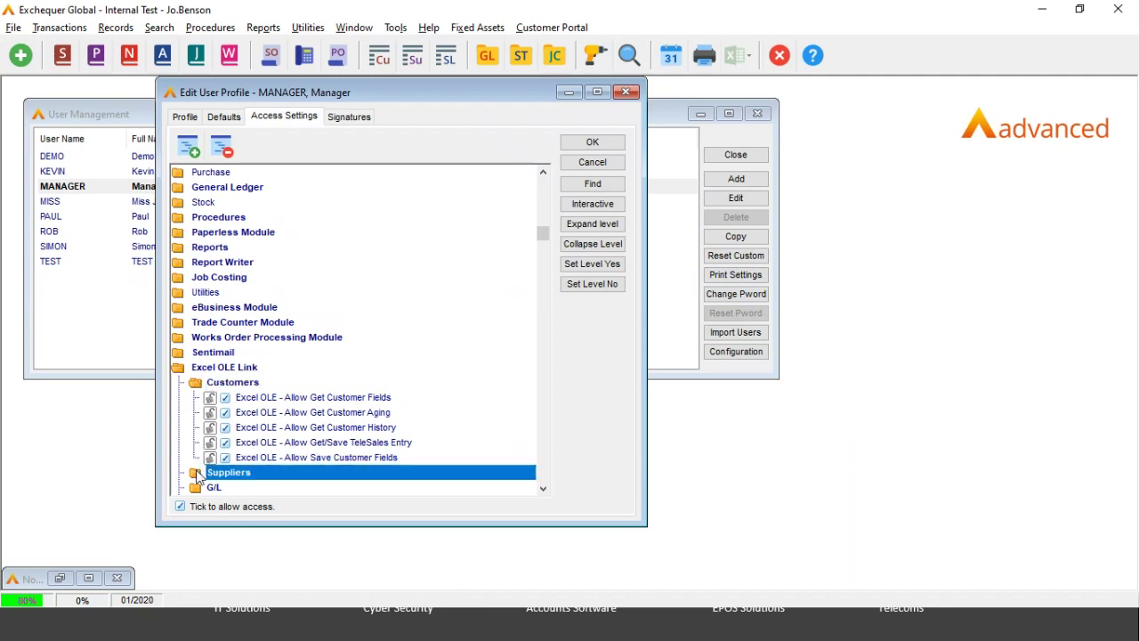
{"action": "left_click", "coordinate": [545, 491]}
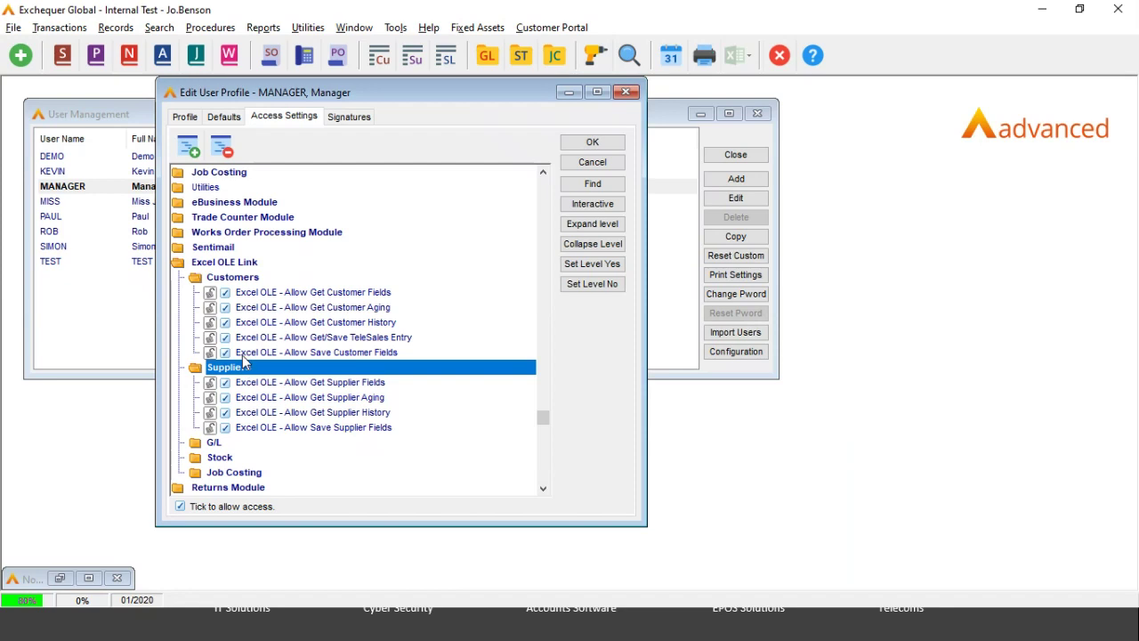
{"action": "left_click", "coordinate": [586, 163]}
{"action": "left_click", "coordinate": [735, 156]}
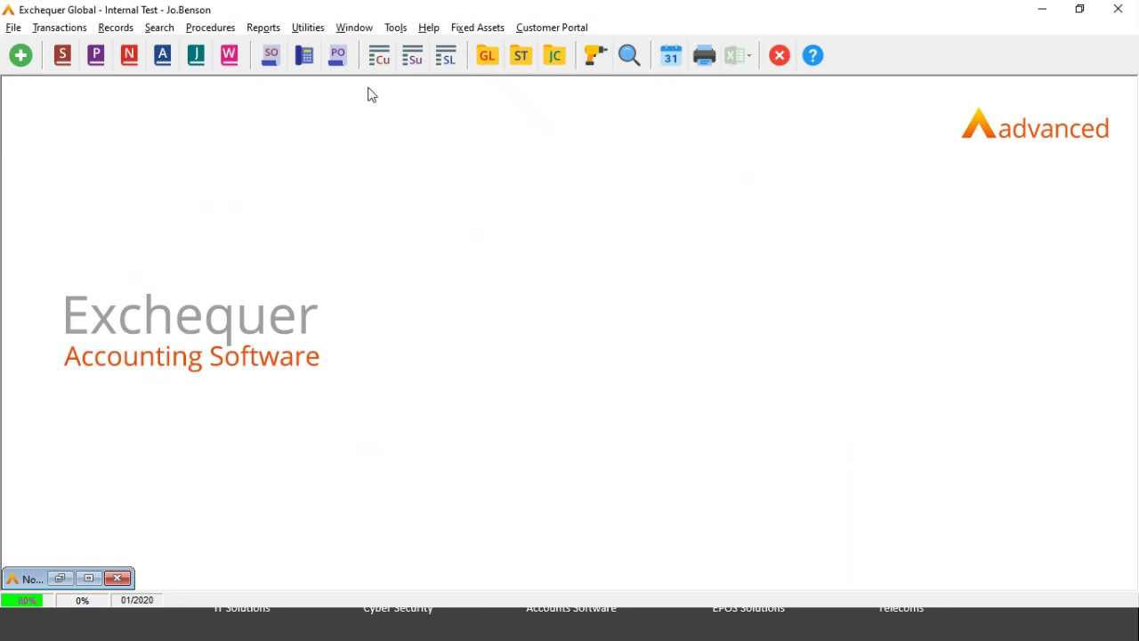
Step: Open the System Audit live audit trail from Utilities > System Setup
{"action": "left_click", "coordinate": [312, 32]}
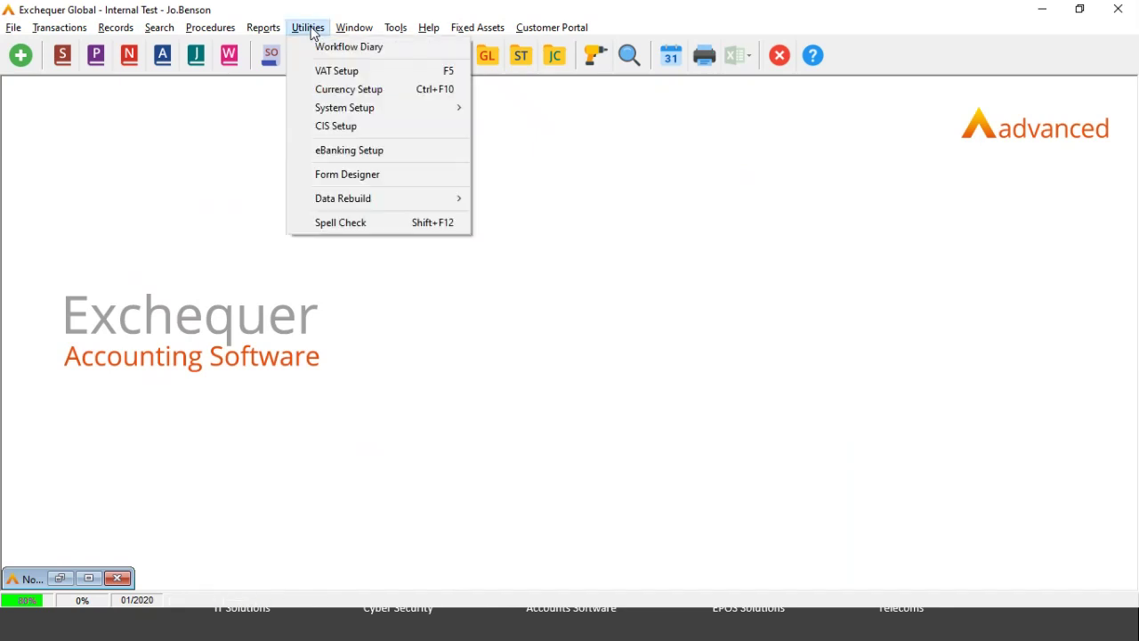
{"action": "mouse_move", "coordinate": [335, 113]}
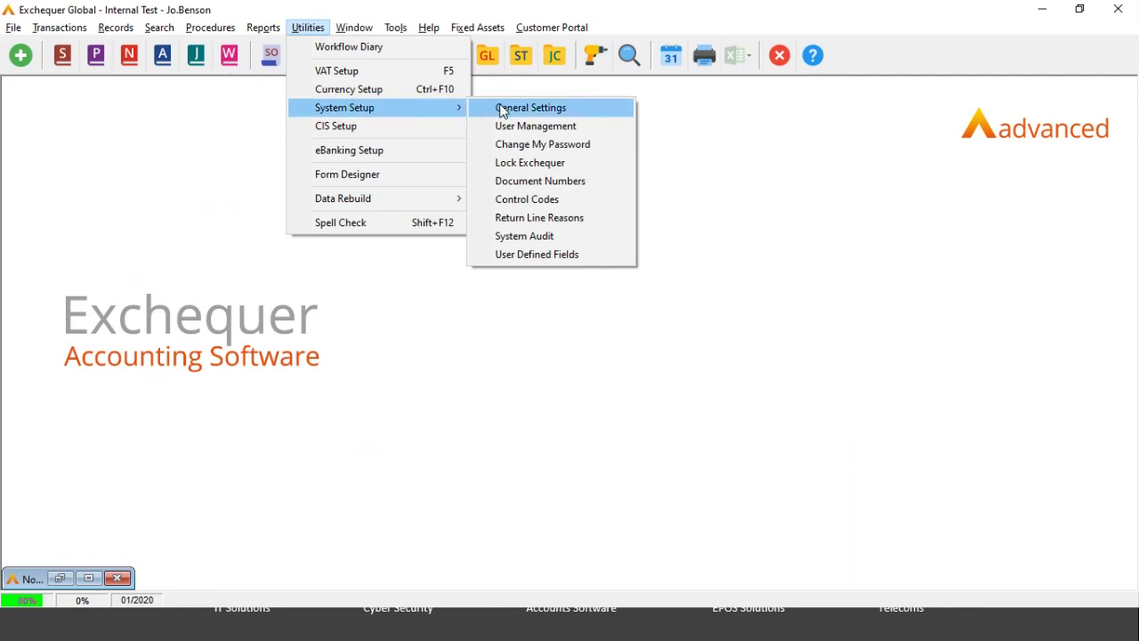
{"action": "left_click", "coordinate": [521, 236]}
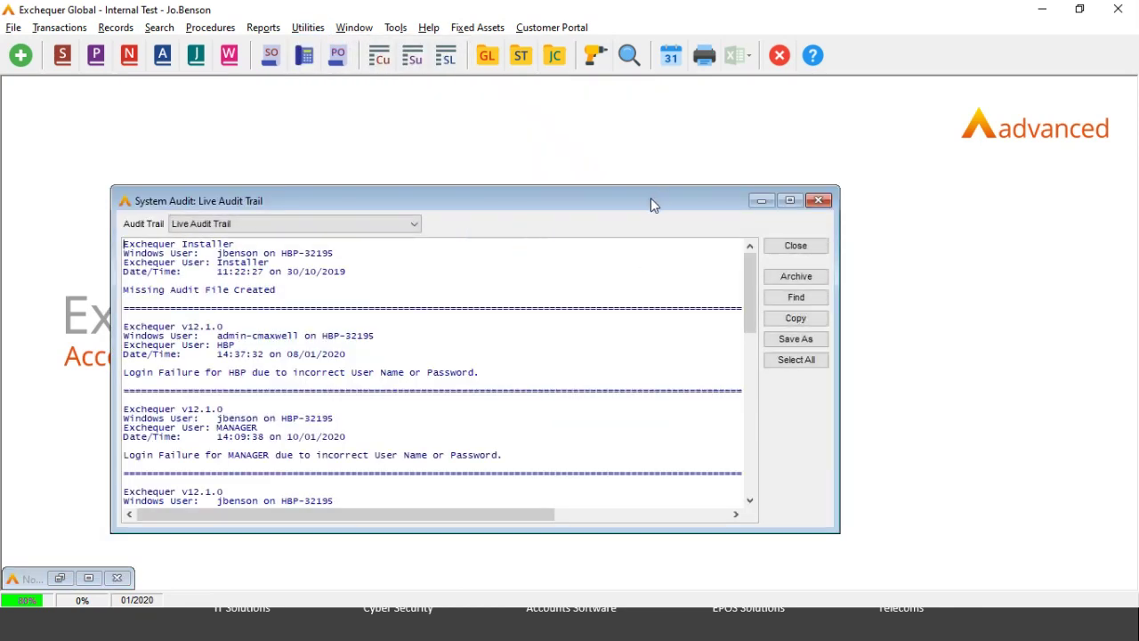
Step: Scroll back through the live audit trail to the earlier supplier-edit entry, then close it
{"action": "left_click_drag", "start_coordinate": [650, 200], "coordinate": [644, 170]}
{"action": "left_click_drag", "start_coordinate": [739, 258], "coordinate": [750, 434]}
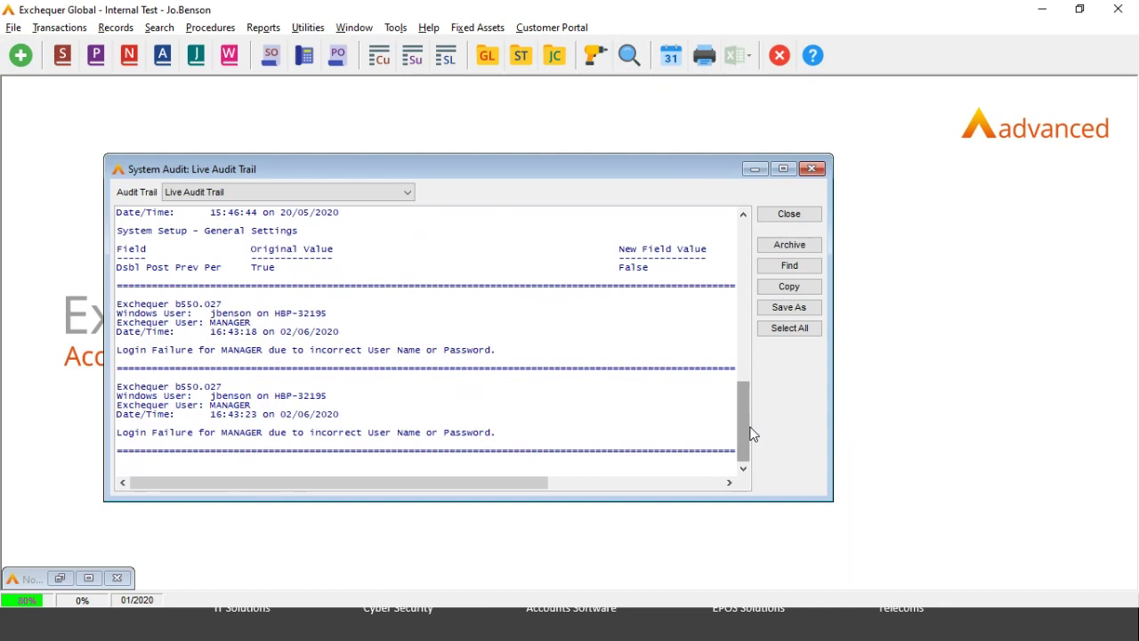
{"action": "left_click", "coordinate": [744, 216]}
{"action": "left_click", "coordinate": [745, 215]}
{"action": "left_click", "coordinate": [744, 216]}
{"action": "left_click", "coordinate": [745, 216]}
{"action": "left_click", "coordinate": [744, 216]}
{"action": "left_click", "coordinate": [744, 215]}
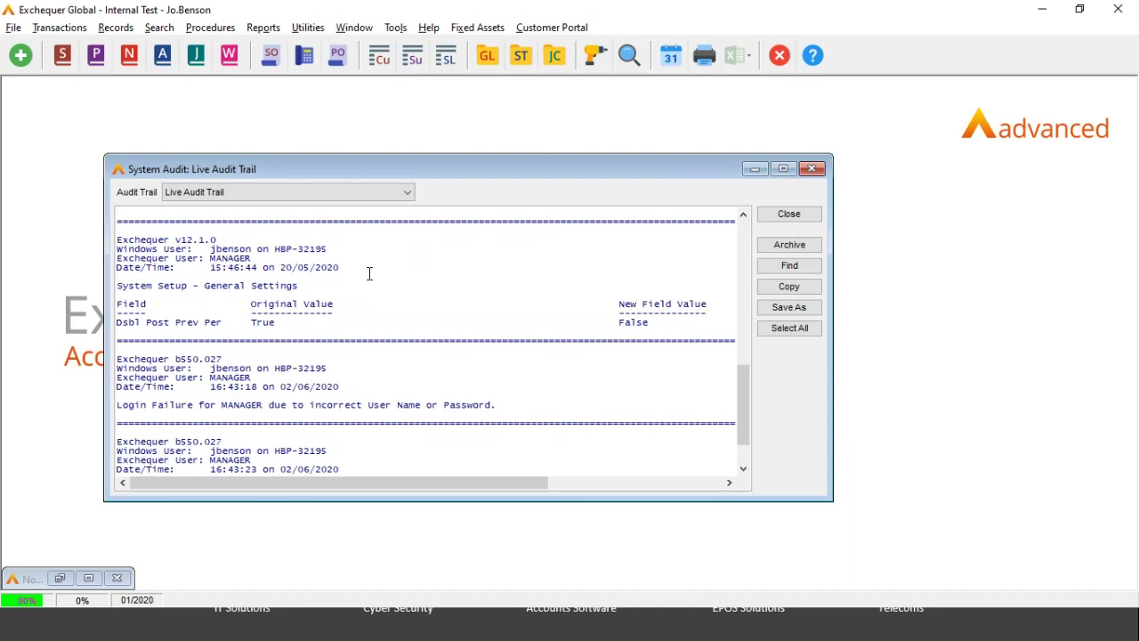
{"action": "left_click", "coordinate": [745, 217]}
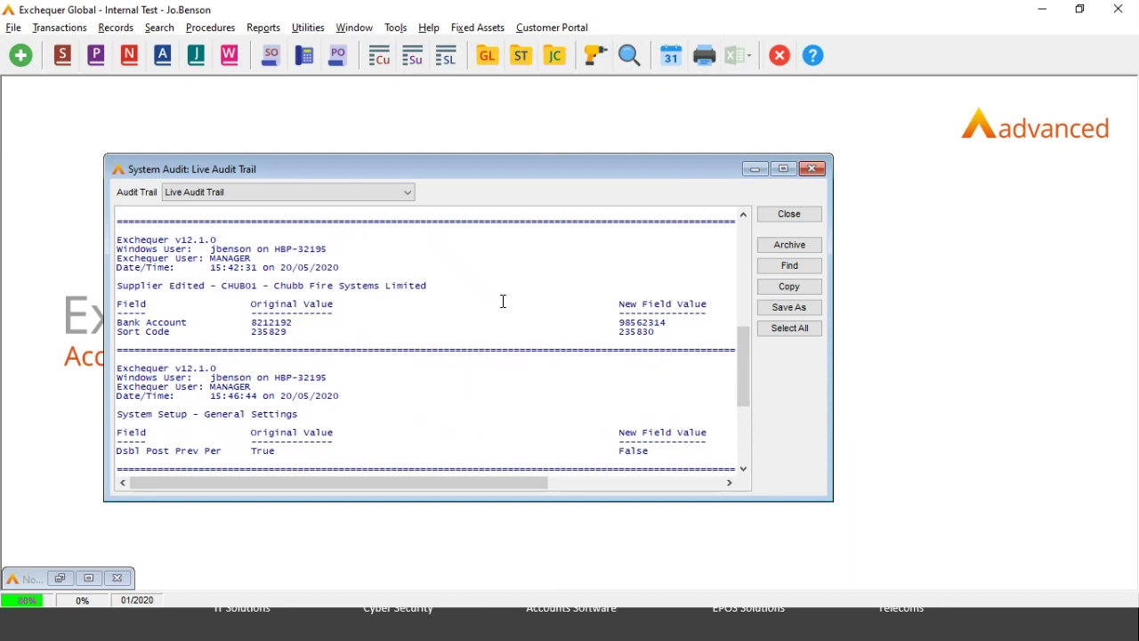
{"action": "left_click", "coordinate": [789, 215]}
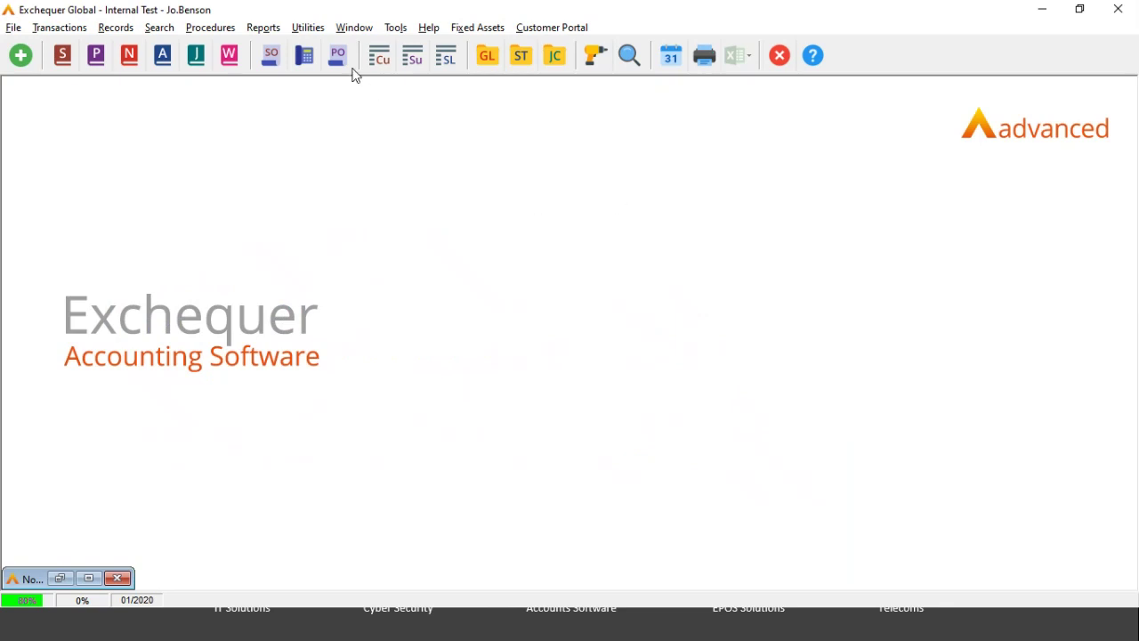
{"action": "left_click", "coordinate": [308, 27]}
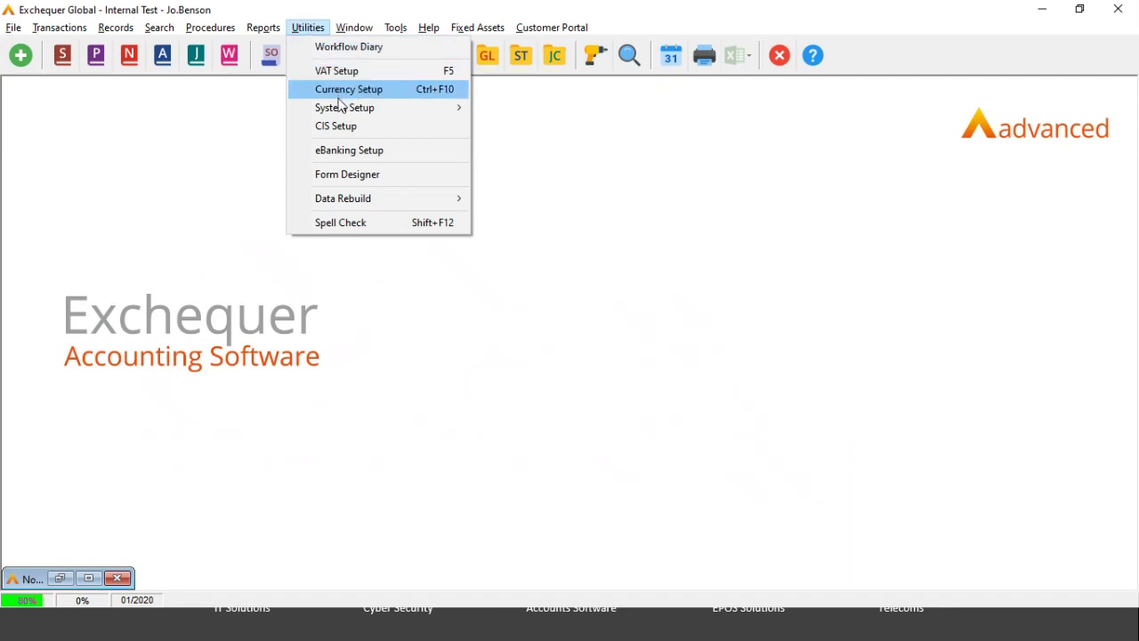
{"action": "mouse_move", "coordinate": [359, 111]}
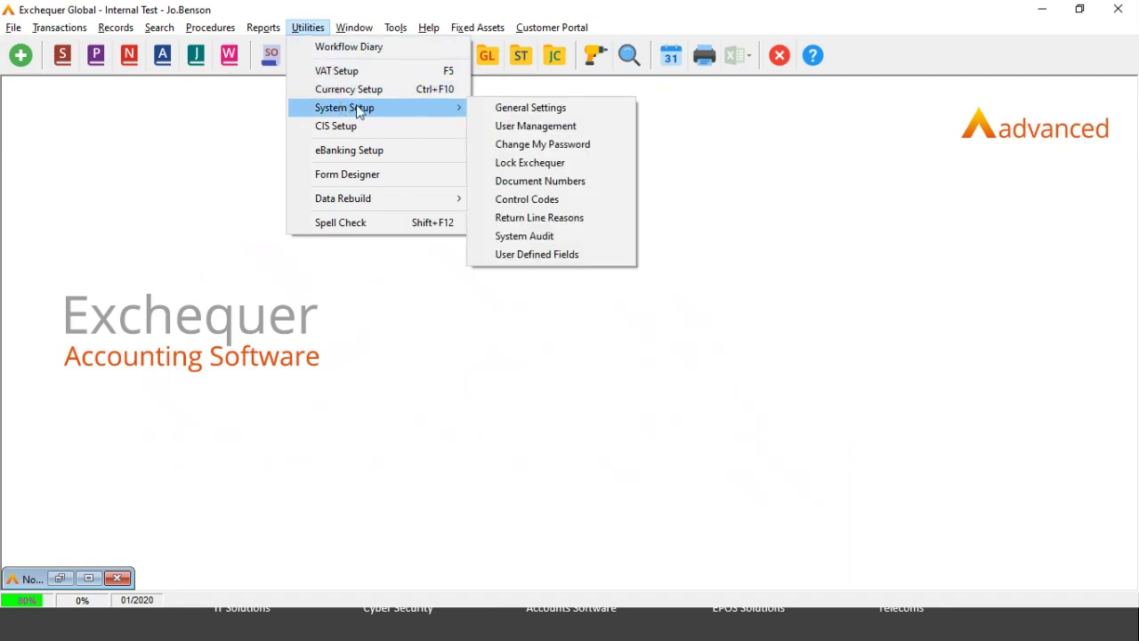
{"action": "left_click", "coordinate": [517, 130]}
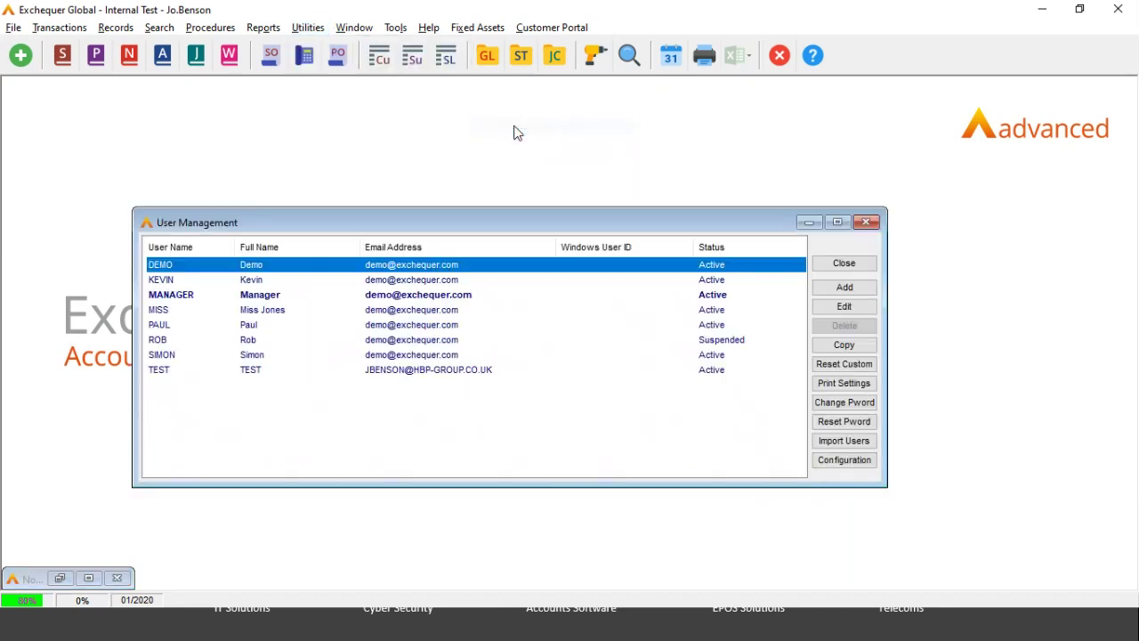
{"action": "left_click", "coordinate": [206, 300]}
{"action": "double_click", "coordinate": [207, 303]}
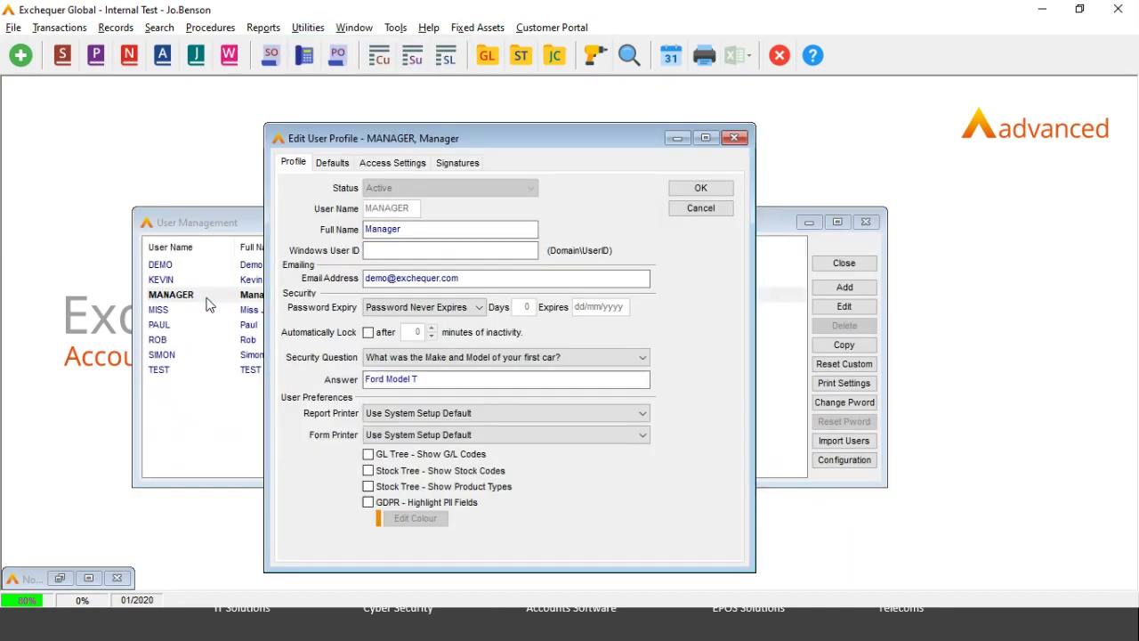
{"action": "left_click", "coordinate": [395, 166]}
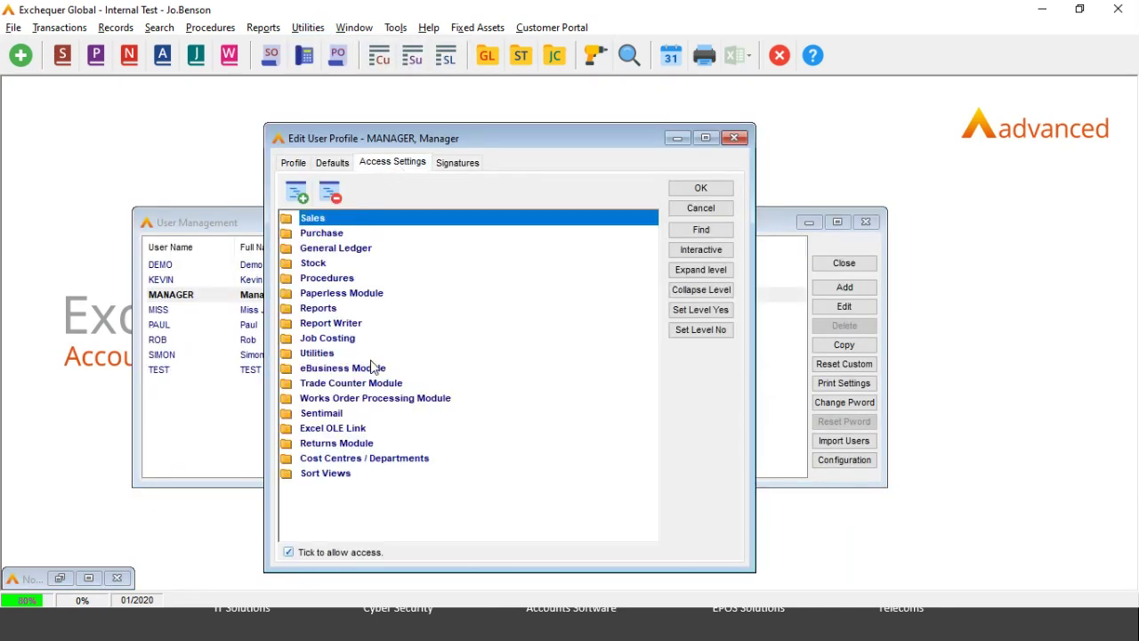
{"action": "left_click", "coordinate": [315, 354]}
{"action": "double_click", "coordinate": [315, 354]}
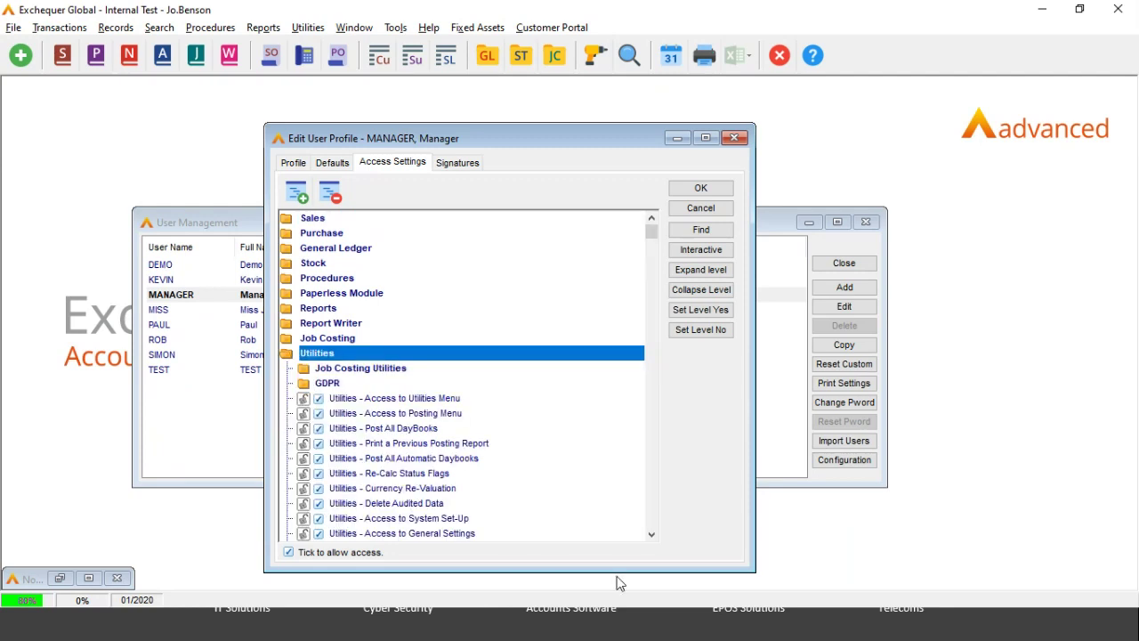
{"action": "left_click", "coordinate": [651, 535]}
{"action": "left_click", "coordinate": [651, 536]}
{"action": "left_click", "coordinate": [652, 536]}
{"action": "left_click", "coordinate": [651, 535]}
{"action": "left_click", "coordinate": [651, 536]}
{"action": "left_click", "coordinate": [651, 535]}
{"action": "left_click", "coordinate": [651, 535]}
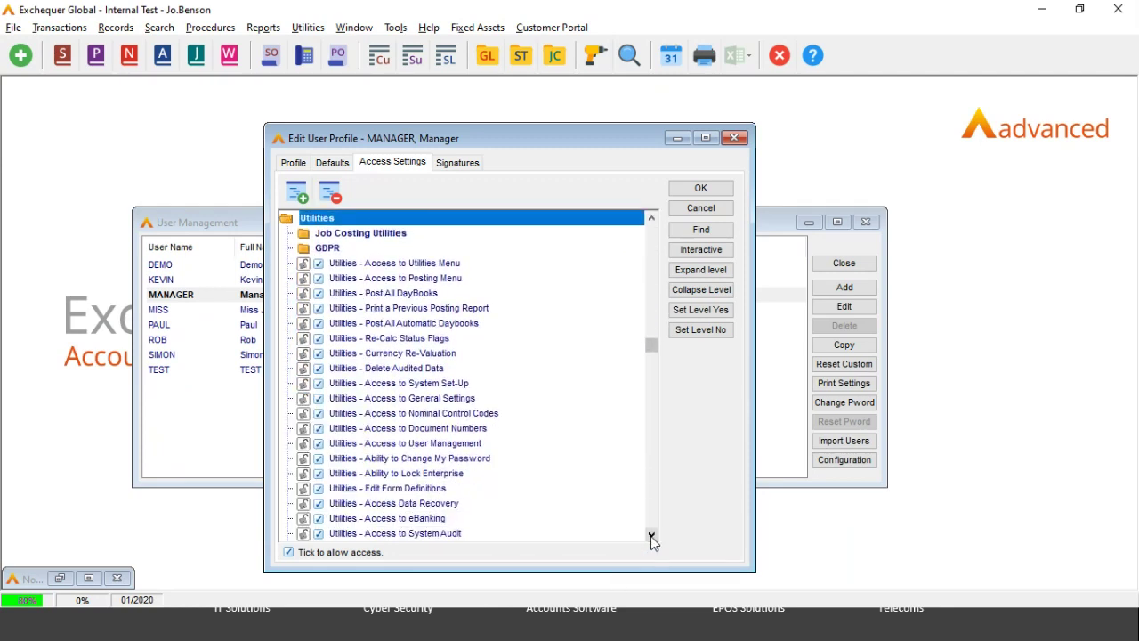
{"action": "left_click", "coordinate": [651, 535]}
{"action": "left_click", "coordinate": [651, 536]}
{"action": "left_click", "coordinate": [652, 535]}
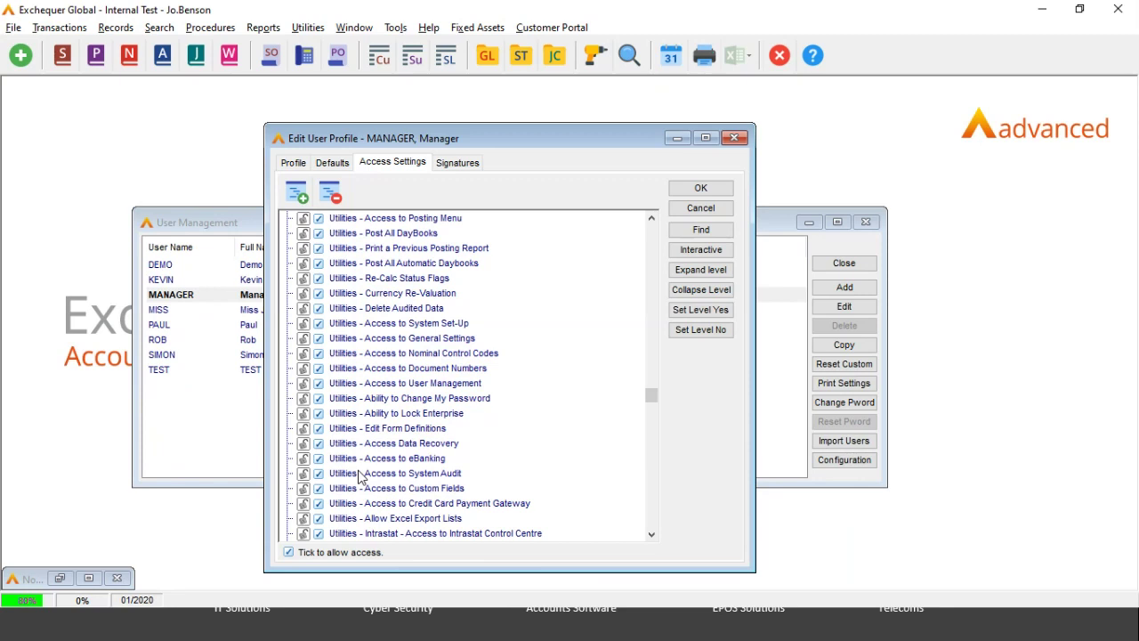
{"action": "left_click", "coordinate": [712, 210]}
{"action": "left_click", "coordinate": [837, 264]}
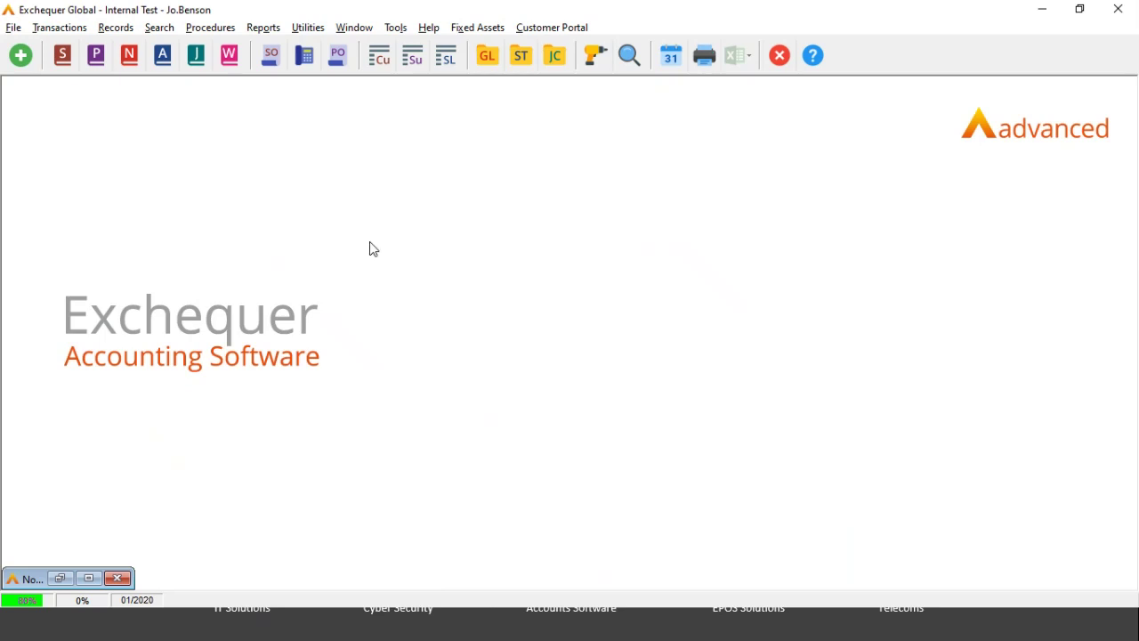
{"action": "left_click", "coordinate": [263, 29]}
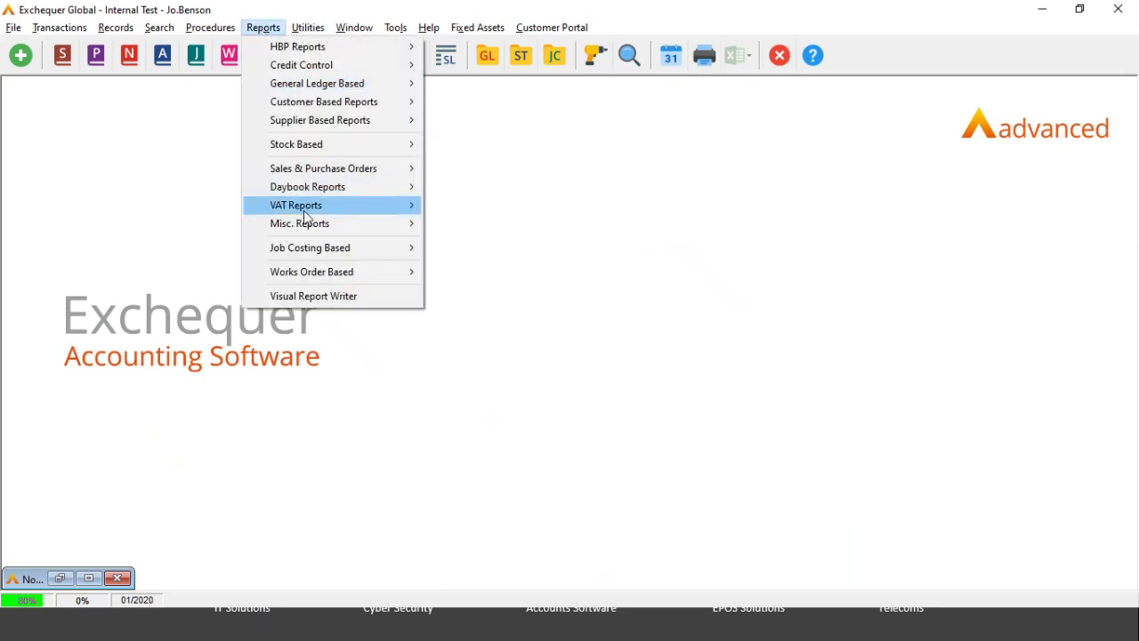
{"action": "mouse_move", "coordinate": [313, 233]}
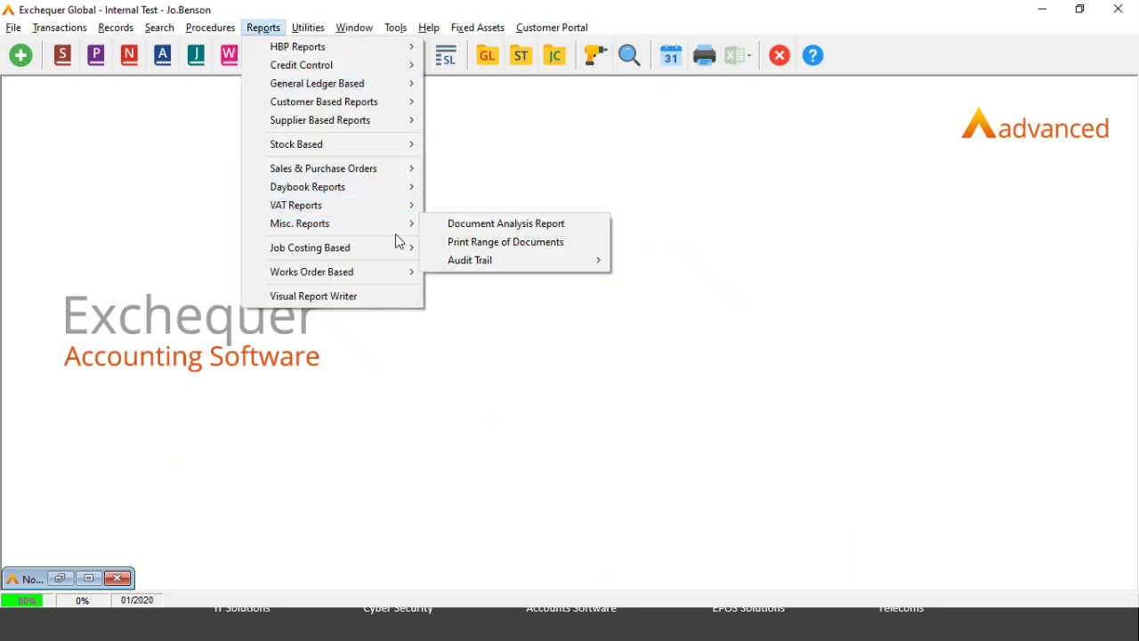
{"action": "mouse_move", "coordinate": [413, 227]}
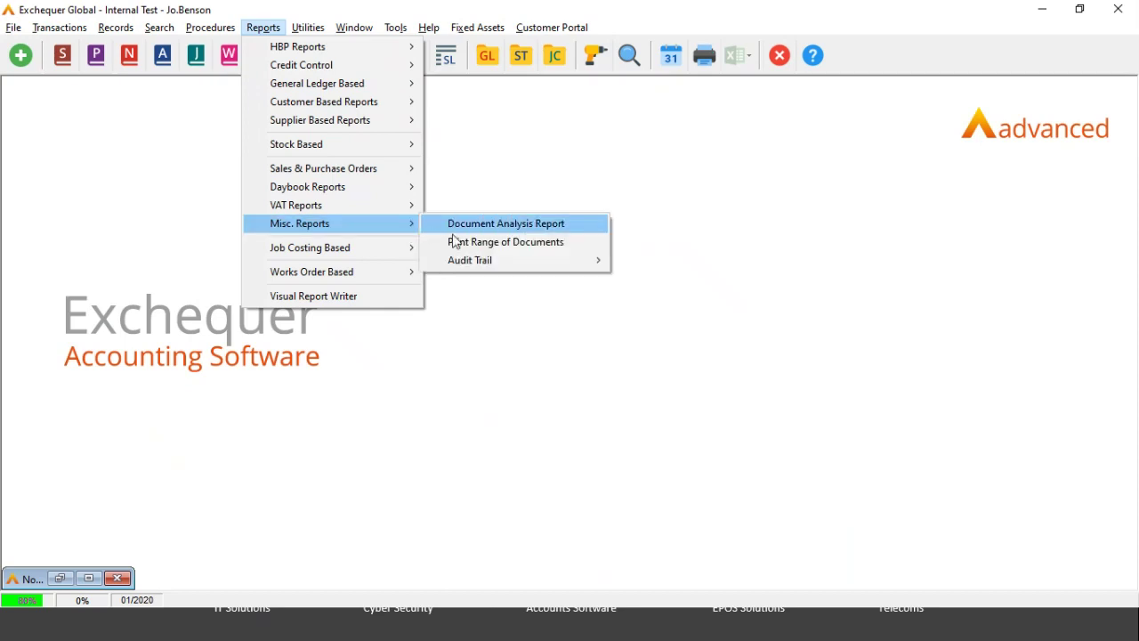
{"action": "mouse_move", "coordinate": [470, 258]}
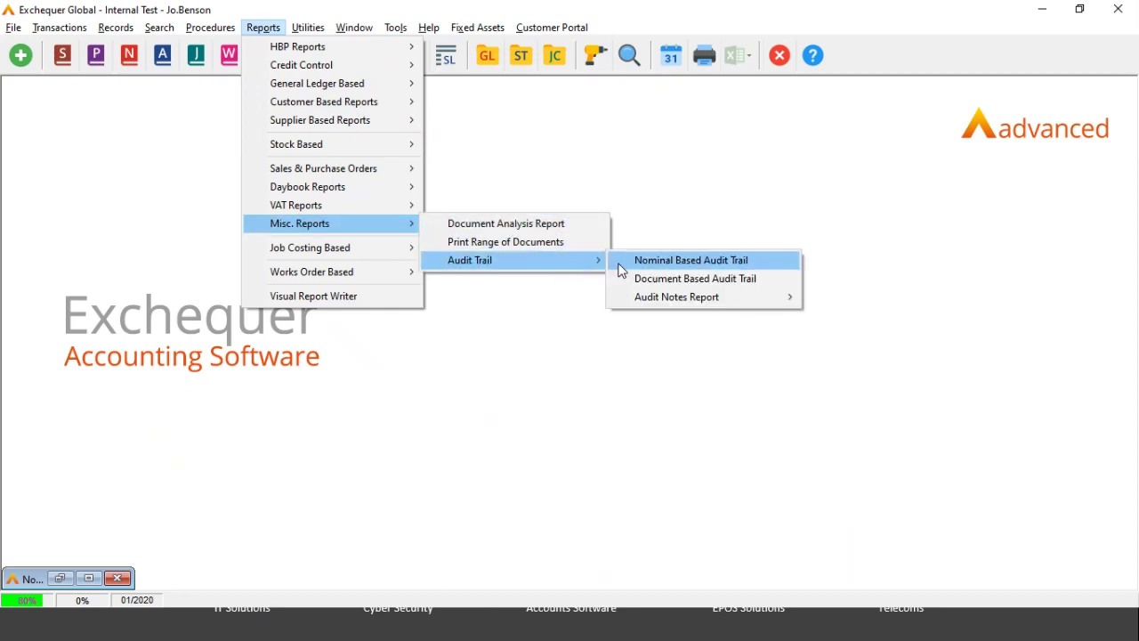
{"action": "mouse_move", "coordinate": [635, 296]}
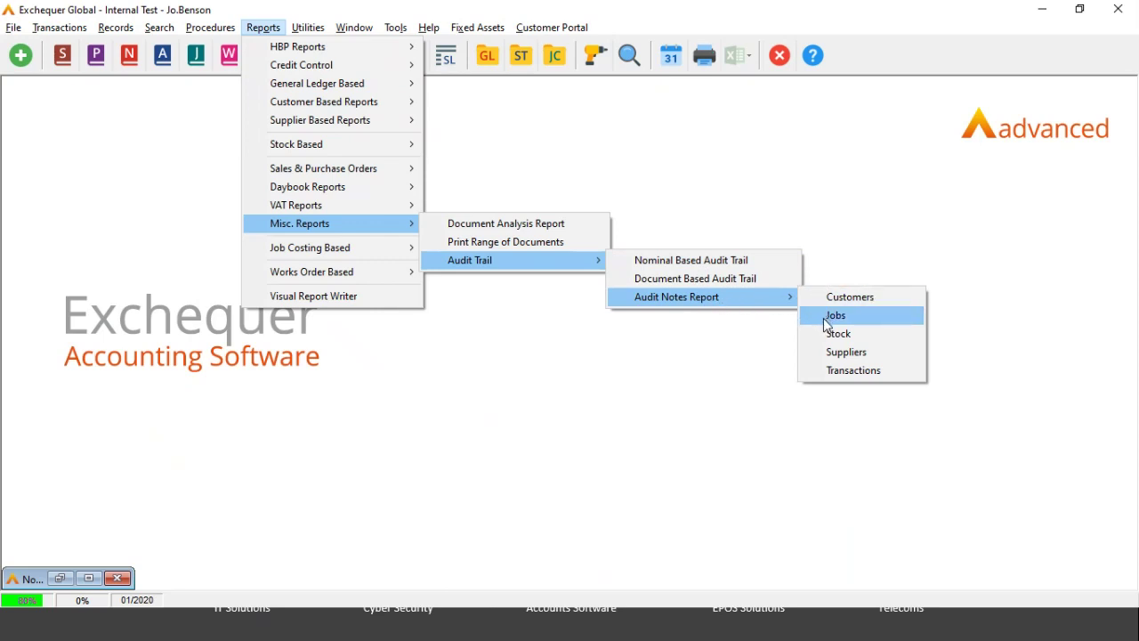
{"action": "left_click", "coordinate": [834, 372]}
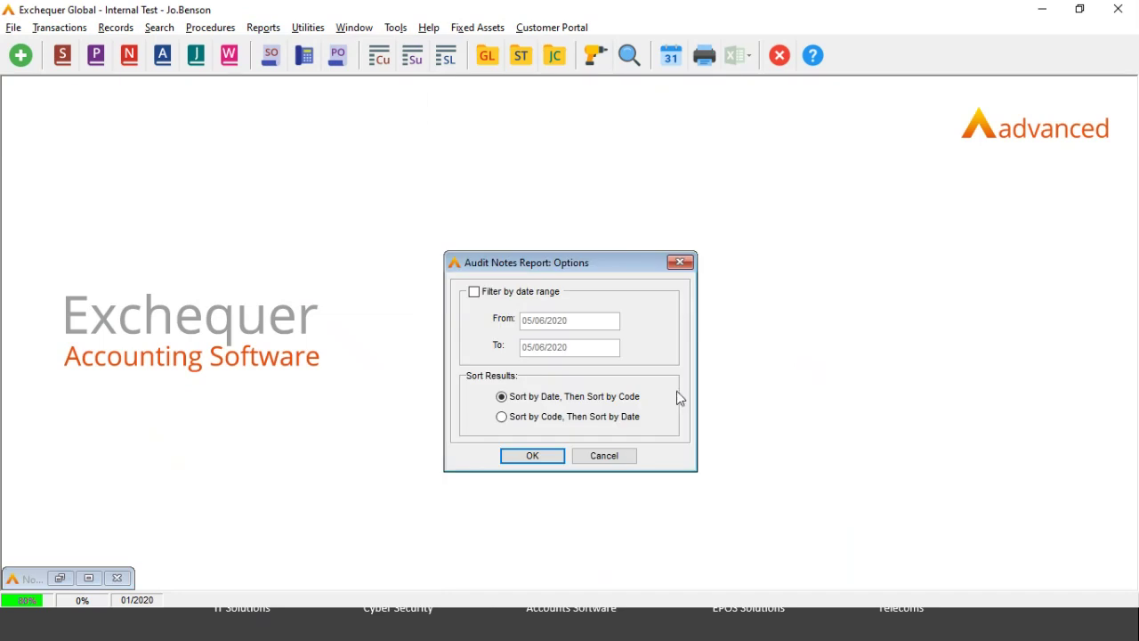
{"action": "left_click", "coordinate": [525, 457]}
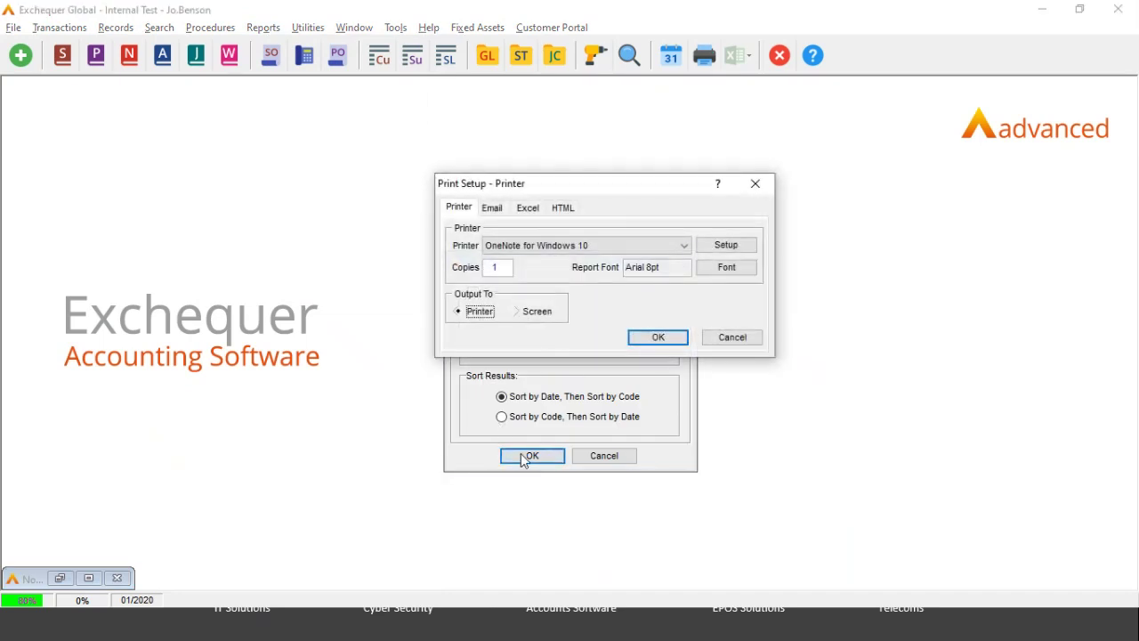
{"action": "left_click", "coordinate": [533, 314]}
{"action": "left_click", "coordinate": [647, 338]}
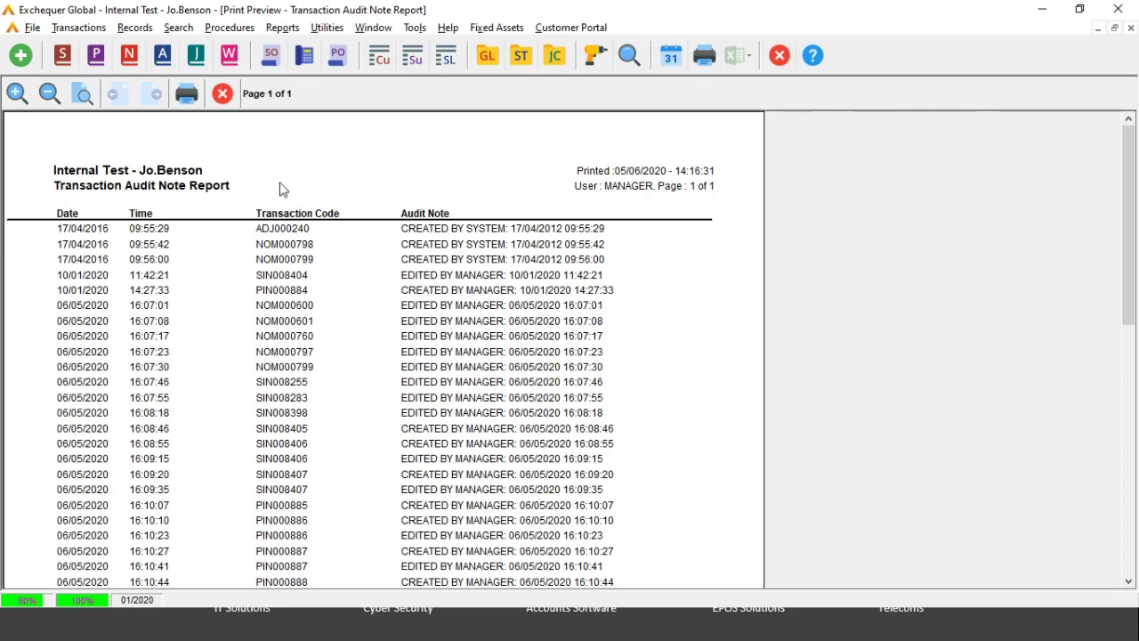
{"action": "left_click", "coordinate": [223, 94]}
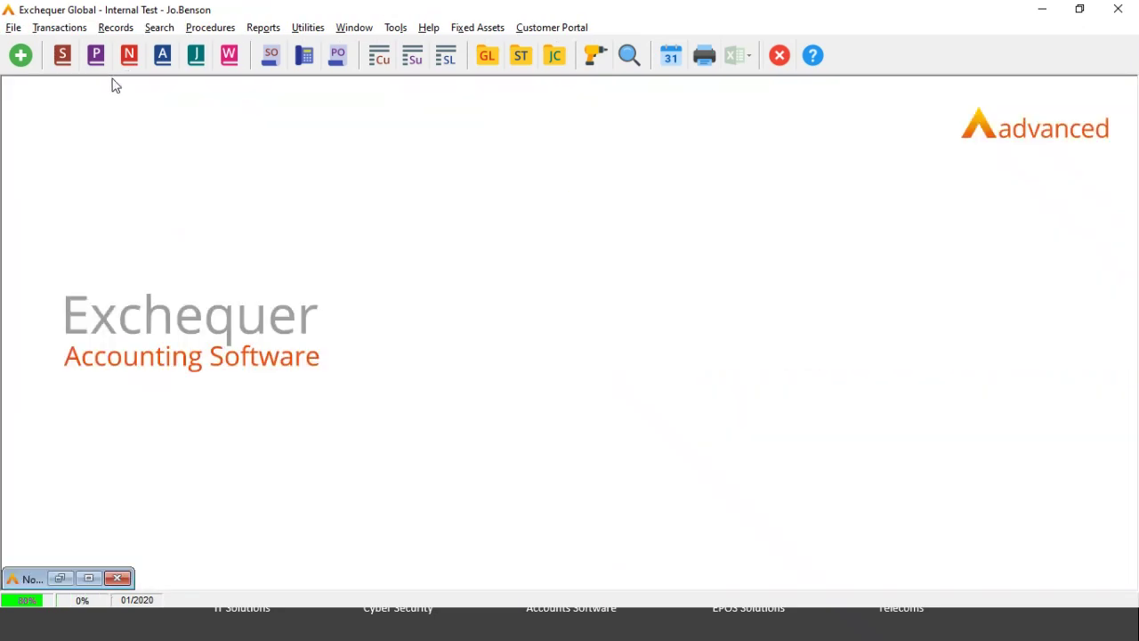
Step: Open sales invoice SIN008408 from the sales transactions daybook and view its notes
{"action": "left_click", "coordinate": [62, 57]}
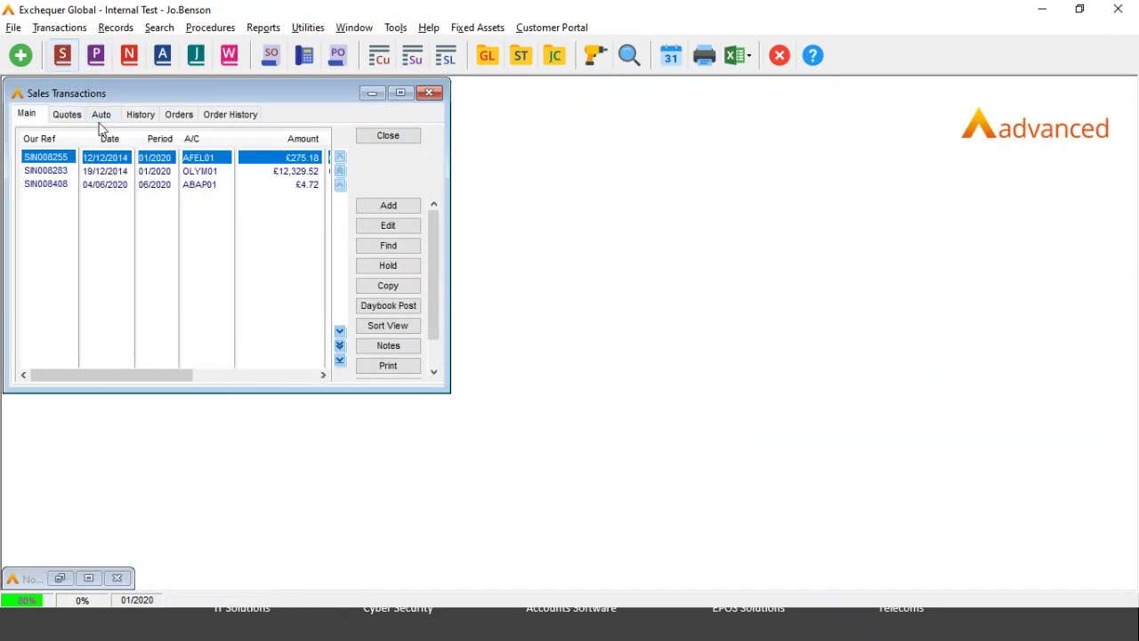
{"action": "double_click", "coordinate": [115, 186]}
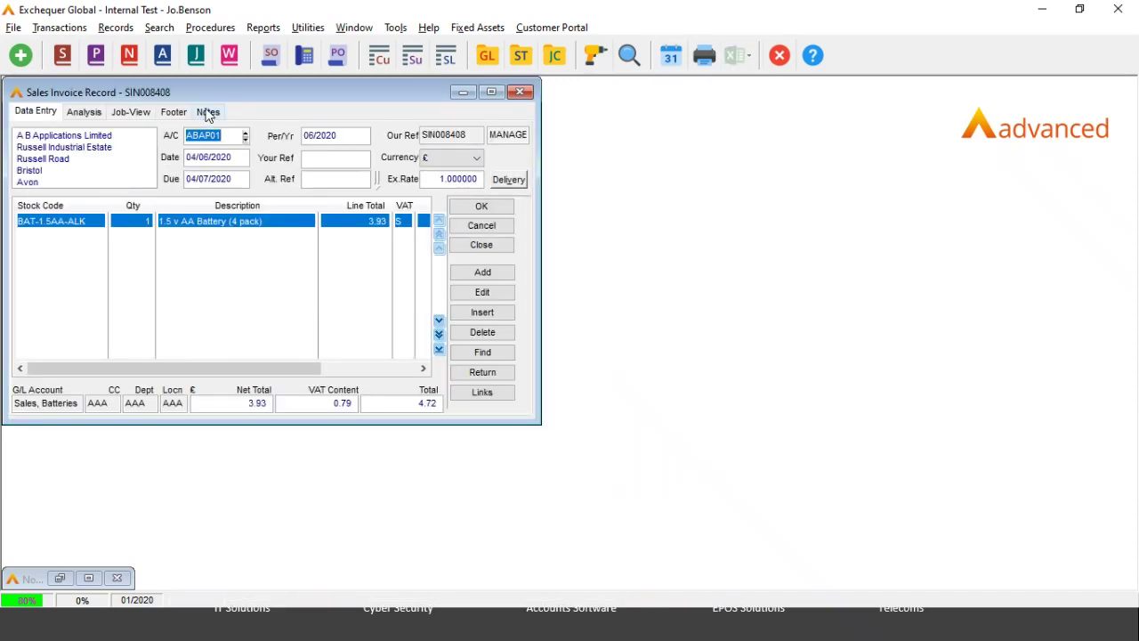
{"action": "left_click", "coordinate": [208, 113]}
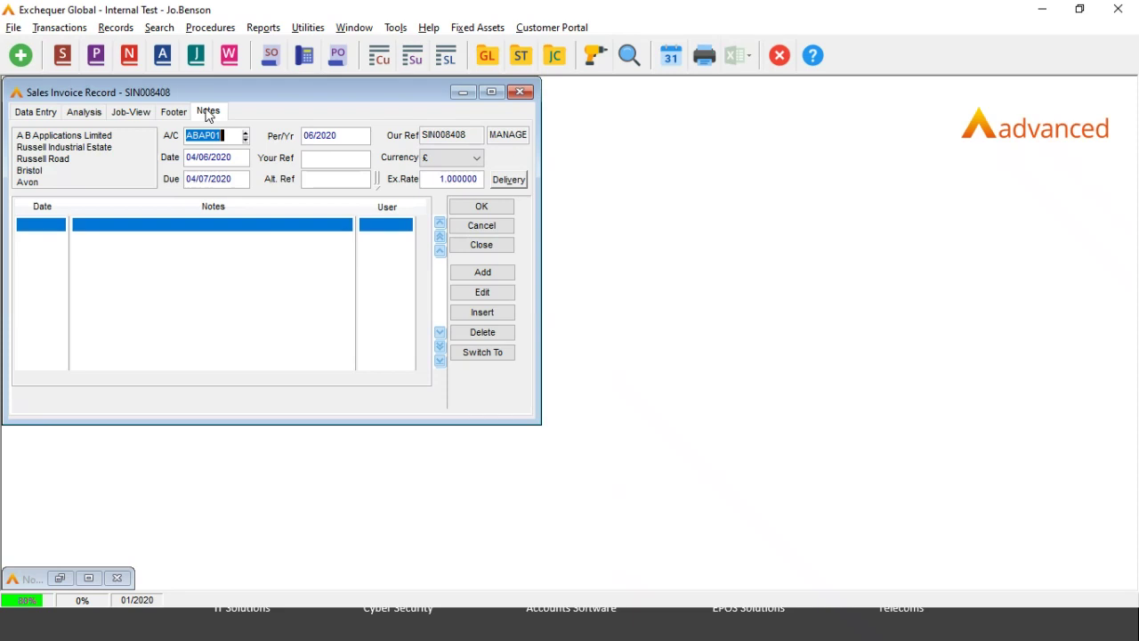
Step: Show Audit History Notes, select the EDITED BY MANAGER entry, then close the invoice
{"action": "left_click", "coordinate": [494, 354]}
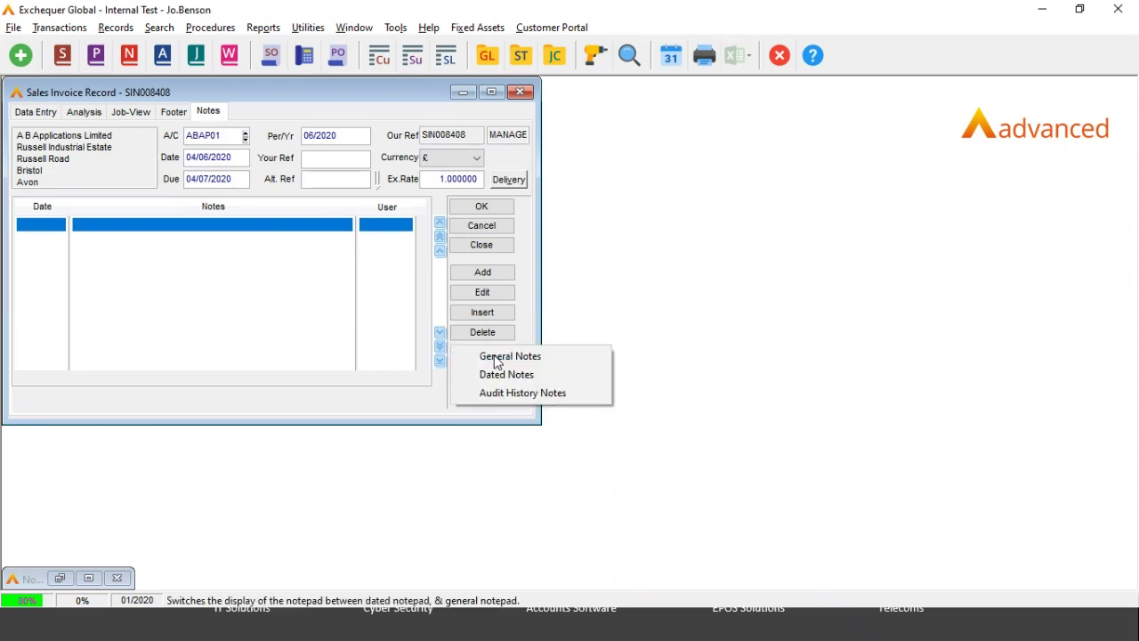
{"action": "left_click", "coordinate": [509, 391]}
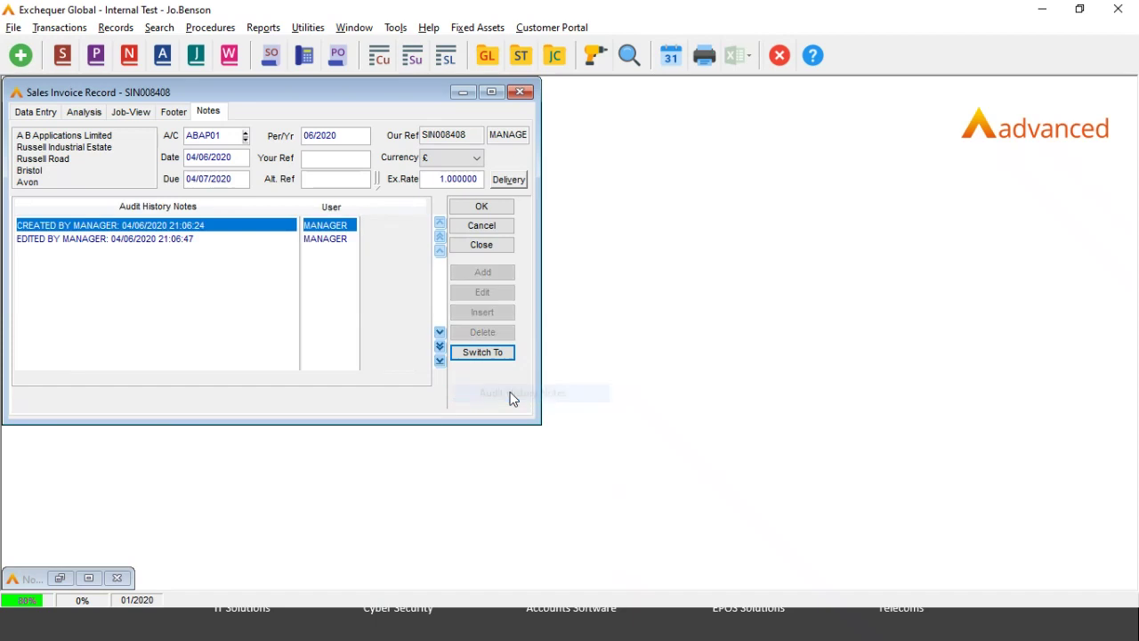
{"action": "left_click", "coordinate": [162, 233]}
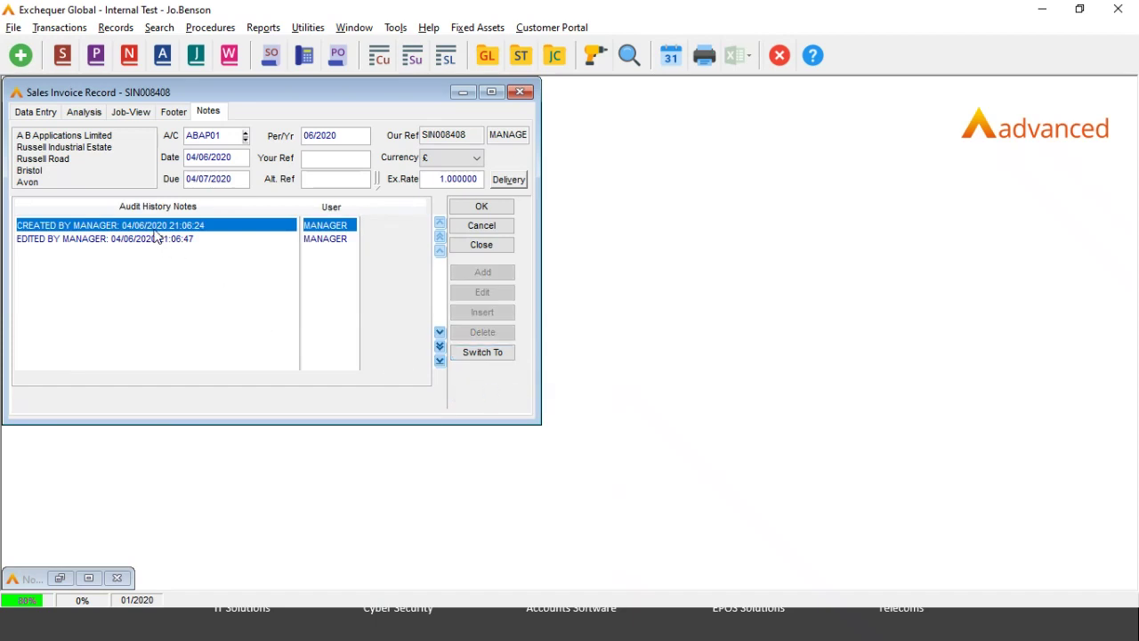
{"action": "left_click", "coordinate": [134, 240]}
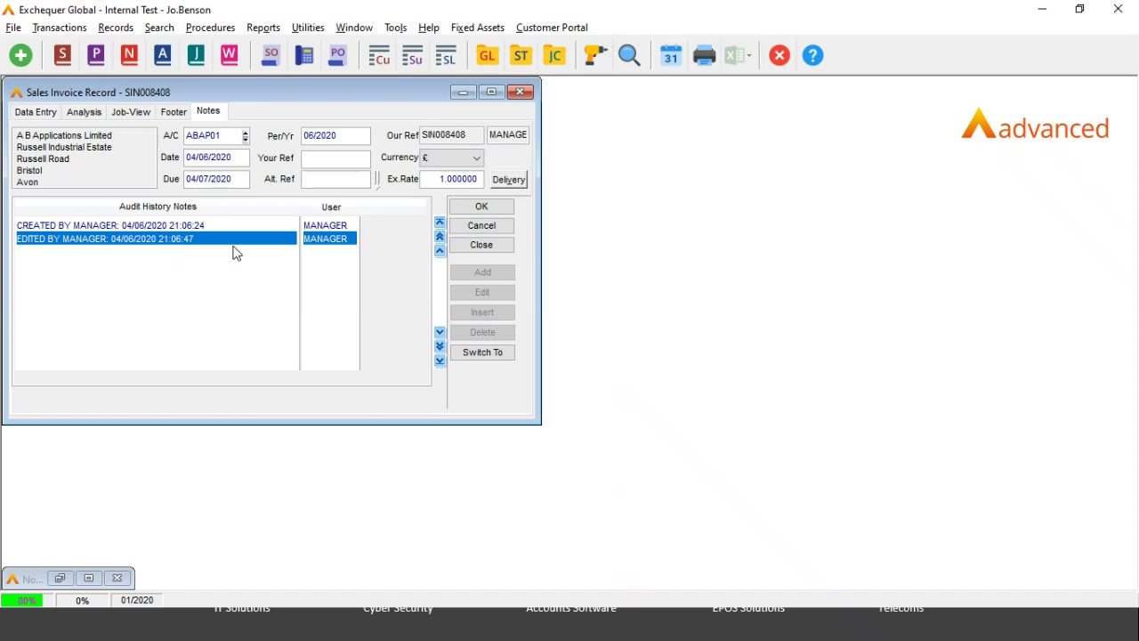
{"action": "left_click", "coordinate": [479, 245]}
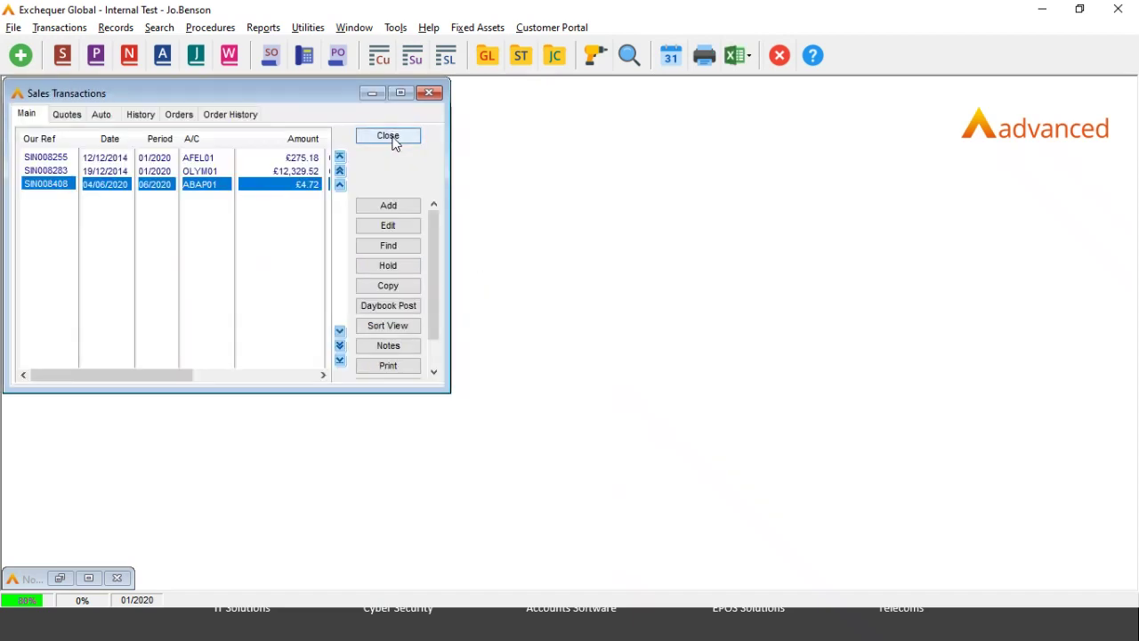
{"action": "left_click", "coordinate": [392, 137]}
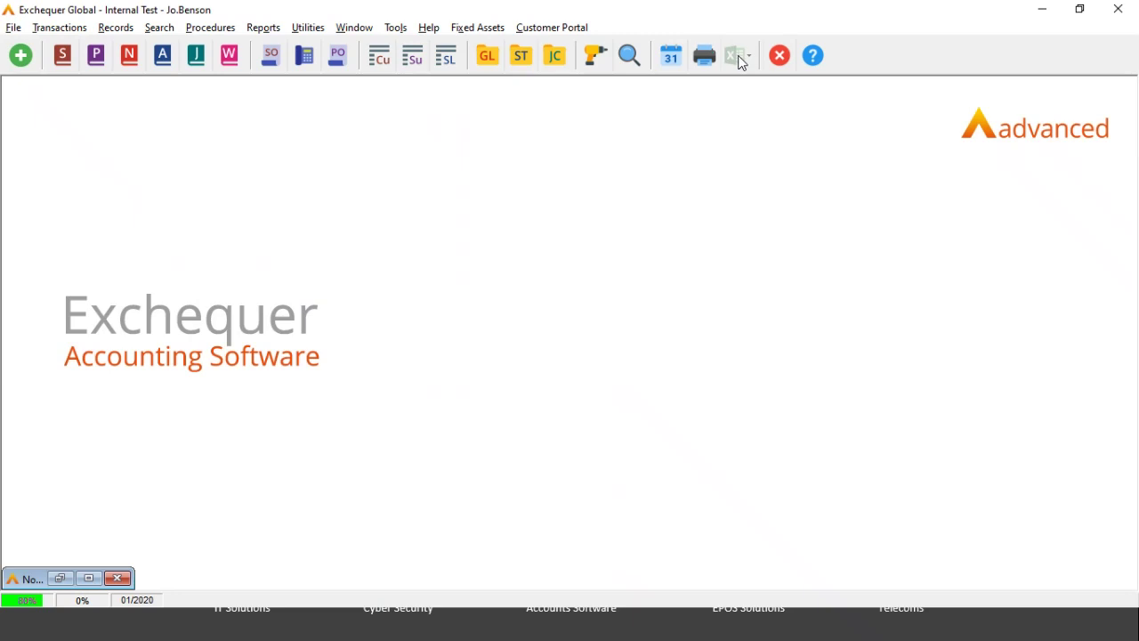
Step: Export the entire customer list to Excel using the Customer List's Excel export option
{"action": "left_click", "coordinate": [379, 57]}
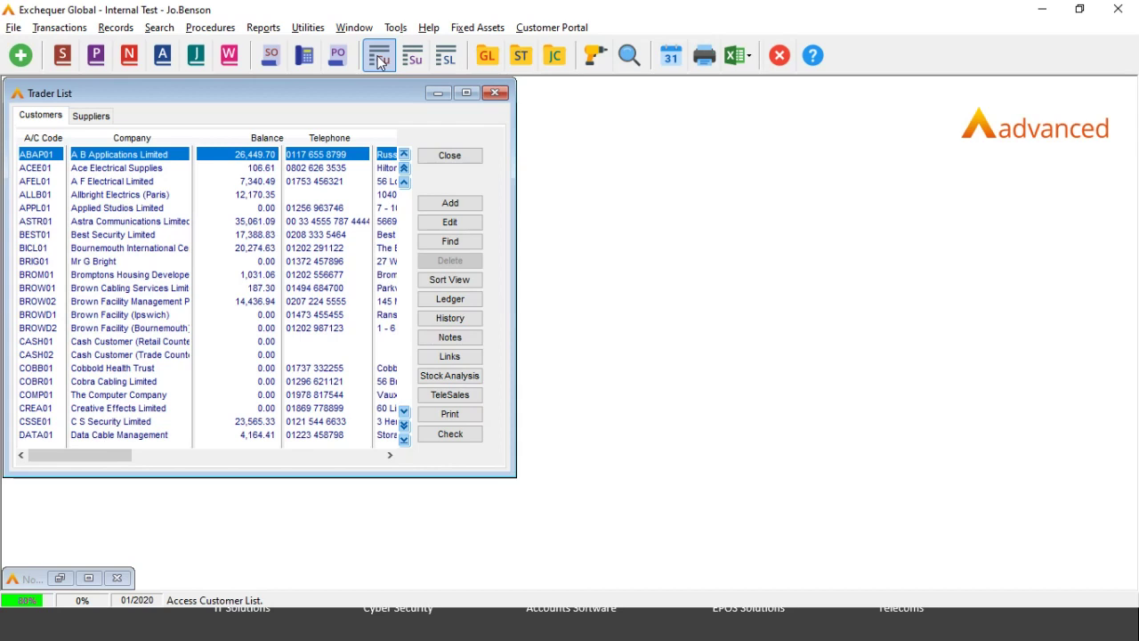
{"action": "left_click", "coordinate": [743, 67]}
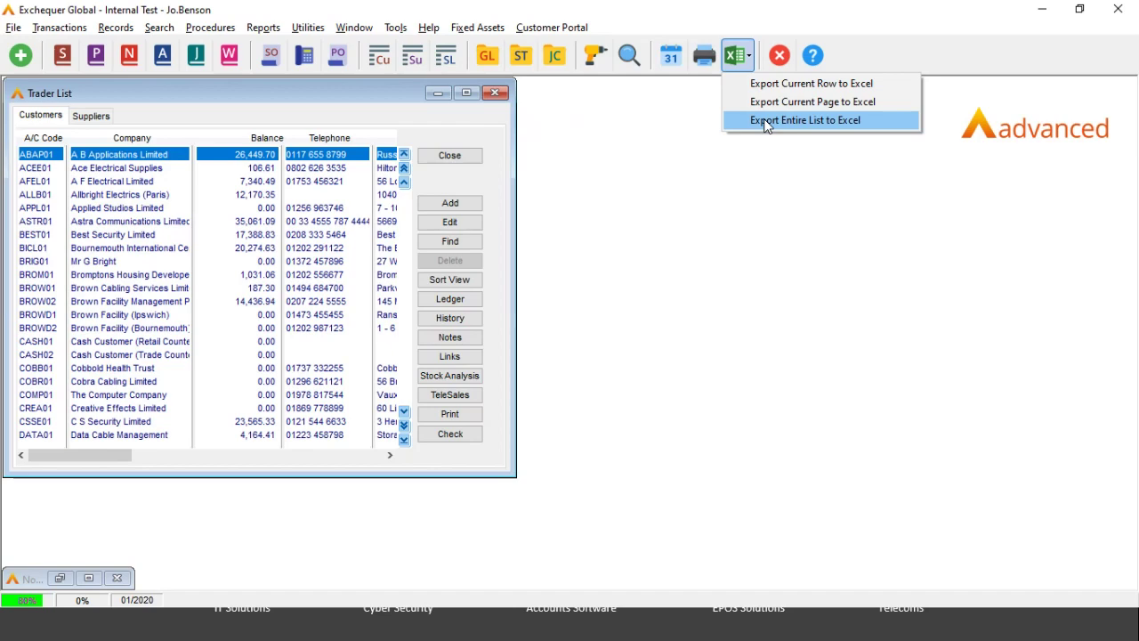
{"action": "left_click", "coordinate": [766, 123]}
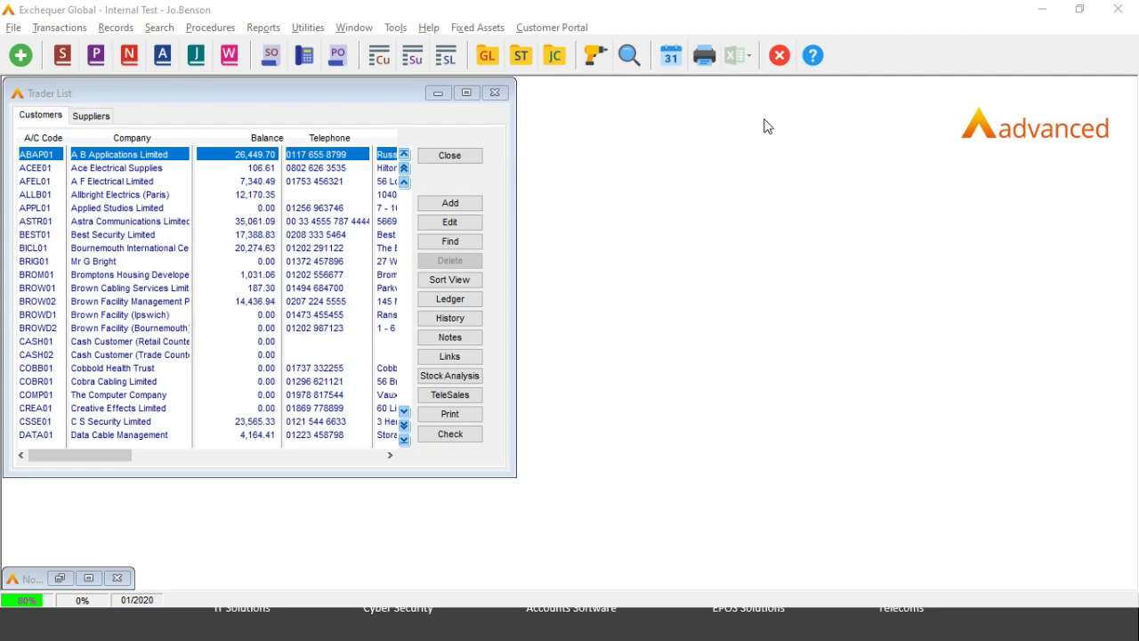
{"action": "key", "text": "super+Tab"}
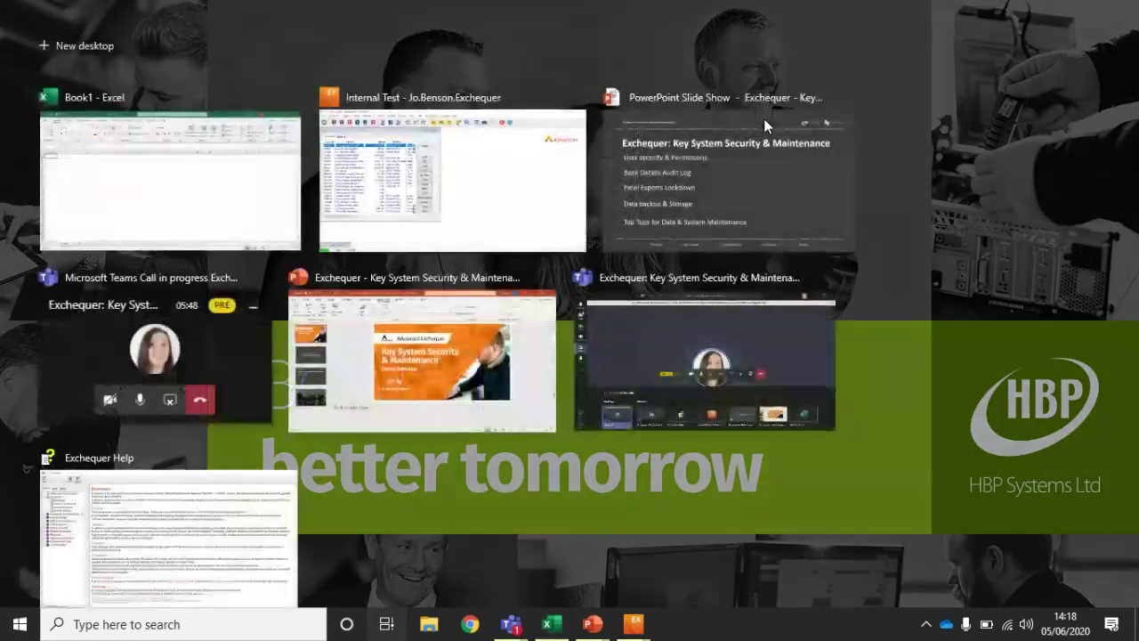
Step: Check the Customer List sheet in Book1 in Excel, then return to Exchequer
{"action": "left_click", "coordinate": [198, 197]}
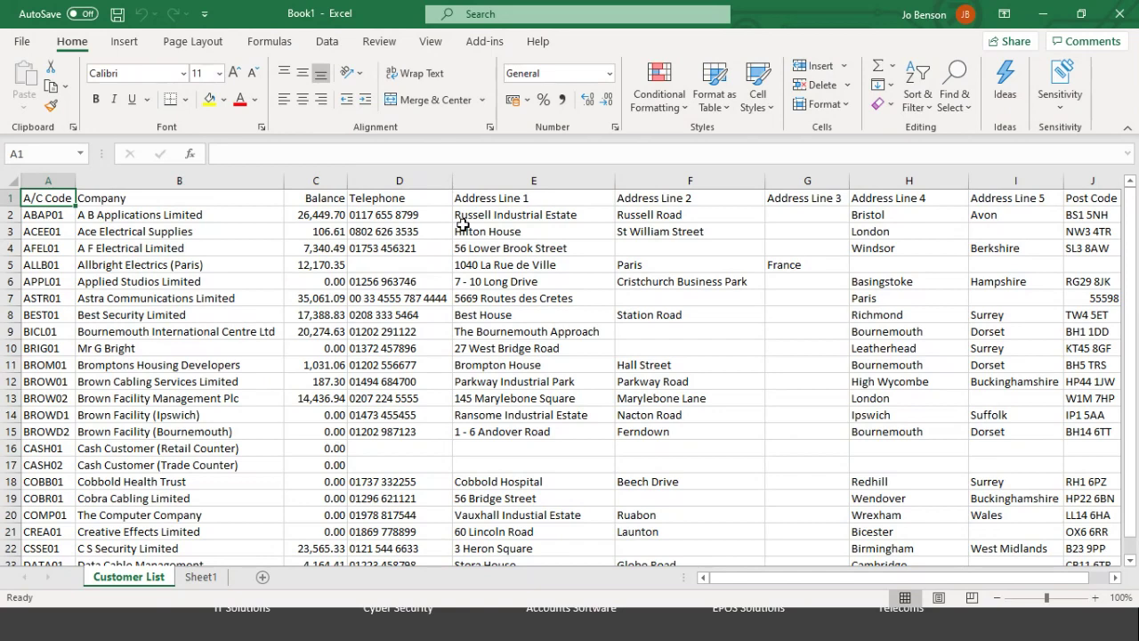
{"action": "key", "text": "super+Tab"}
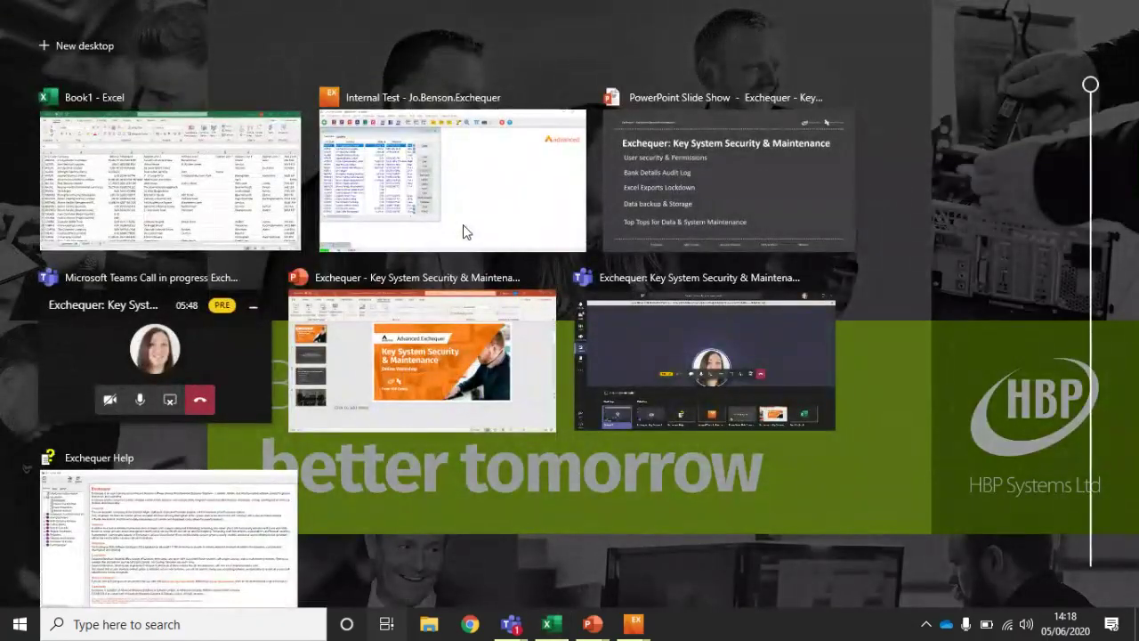
{"action": "left_click", "coordinate": [476, 205]}
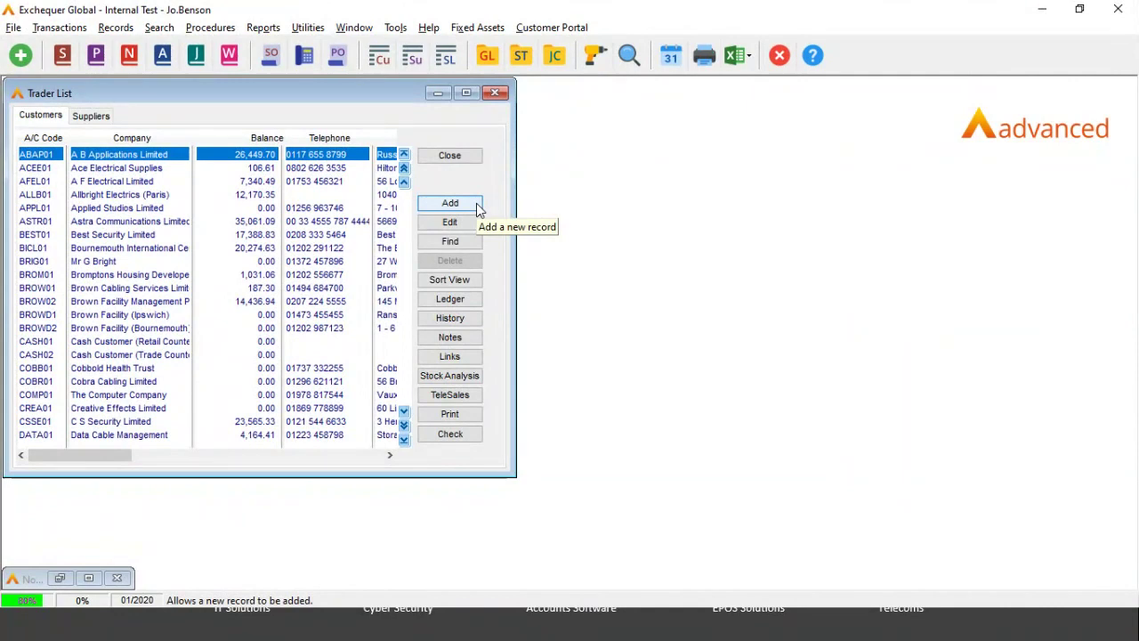
Step: Close the trader list and open the MANAGER user's profile from User Management
{"action": "left_click", "coordinate": [447, 157]}
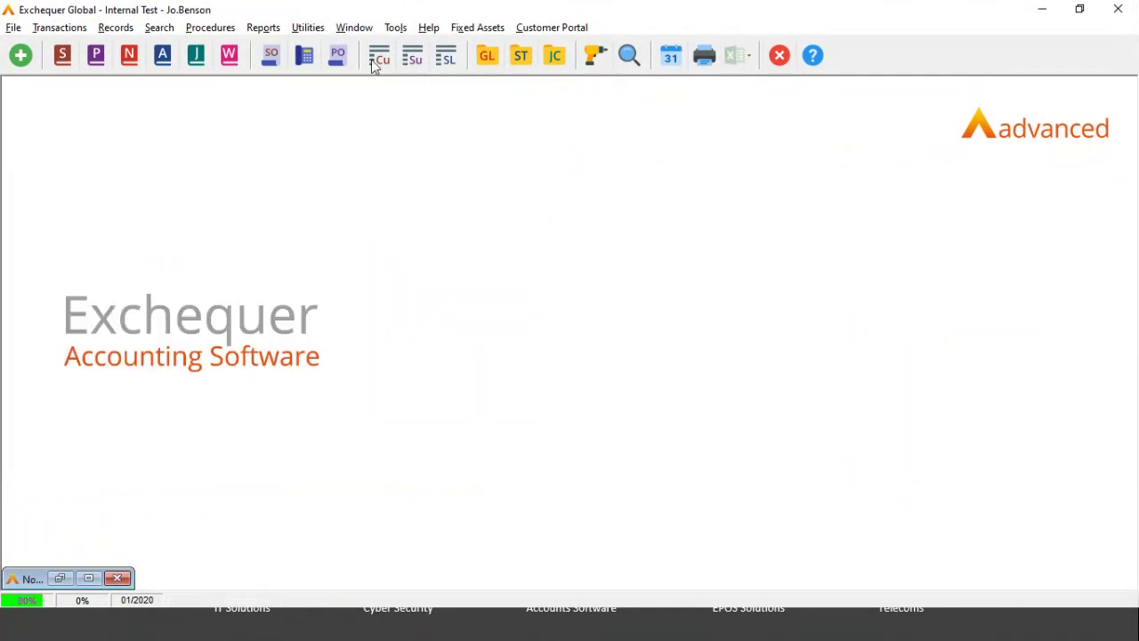
{"action": "left_click", "coordinate": [311, 26]}
{"action": "mouse_move", "coordinate": [442, 111]}
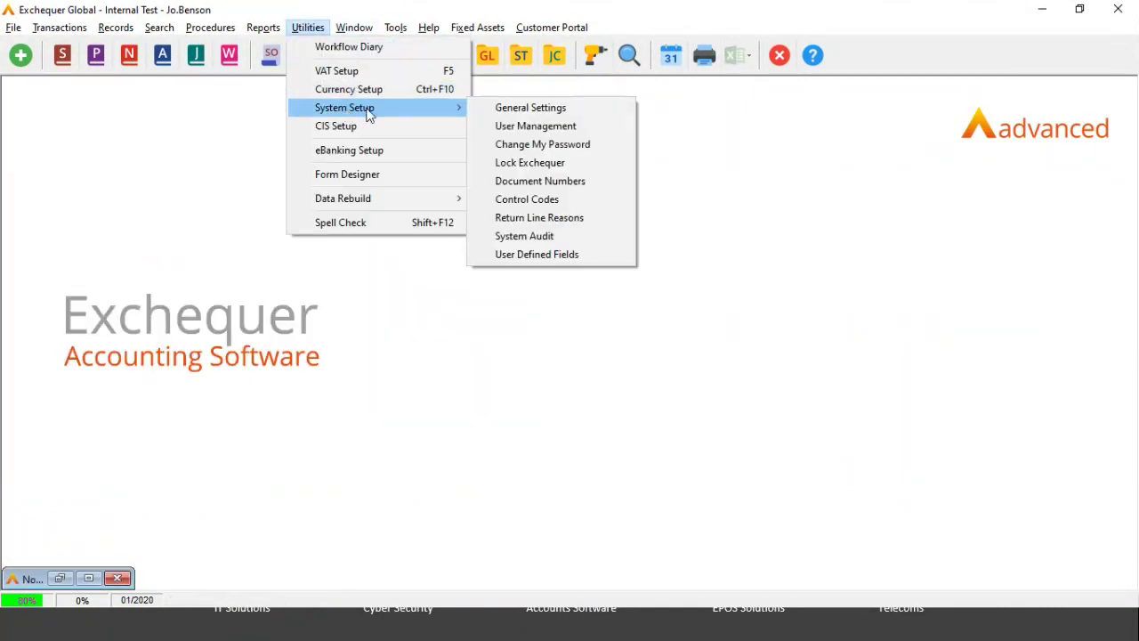
{"action": "left_click", "coordinate": [502, 127]}
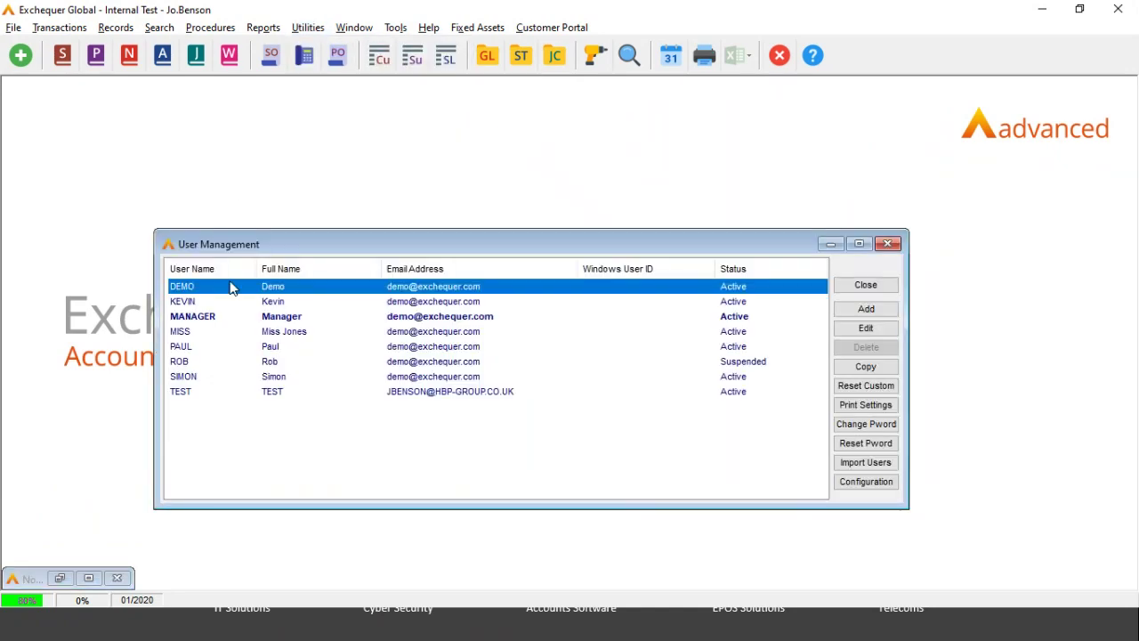
{"action": "left_click", "coordinate": [226, 321]}
{"action": "double_click", "coordinate": [226, 326]}
Step: Review the MANAGER's Utilities access permissions, including Excel export, then cancel and close User Management
{"action": "left_click_drag", "start_coordinate": [410, 161], "coordinate": [392, 83]}
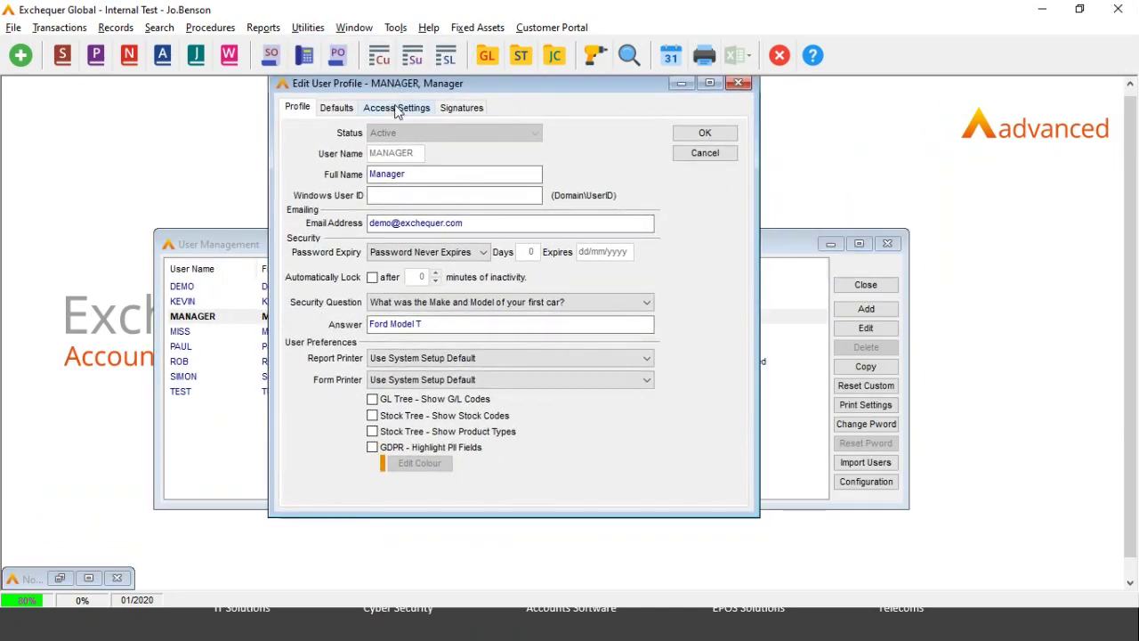
{"action": "left_click", "coordinate": [396, 108]}
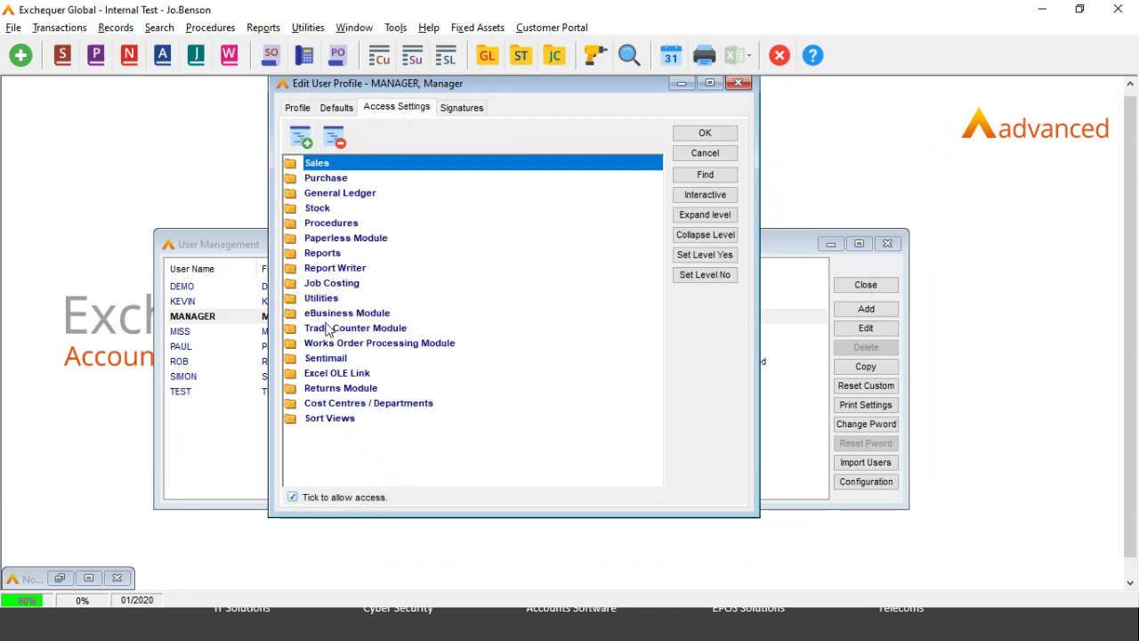
{"action": "double_click", "coordinate": [320, 299]}
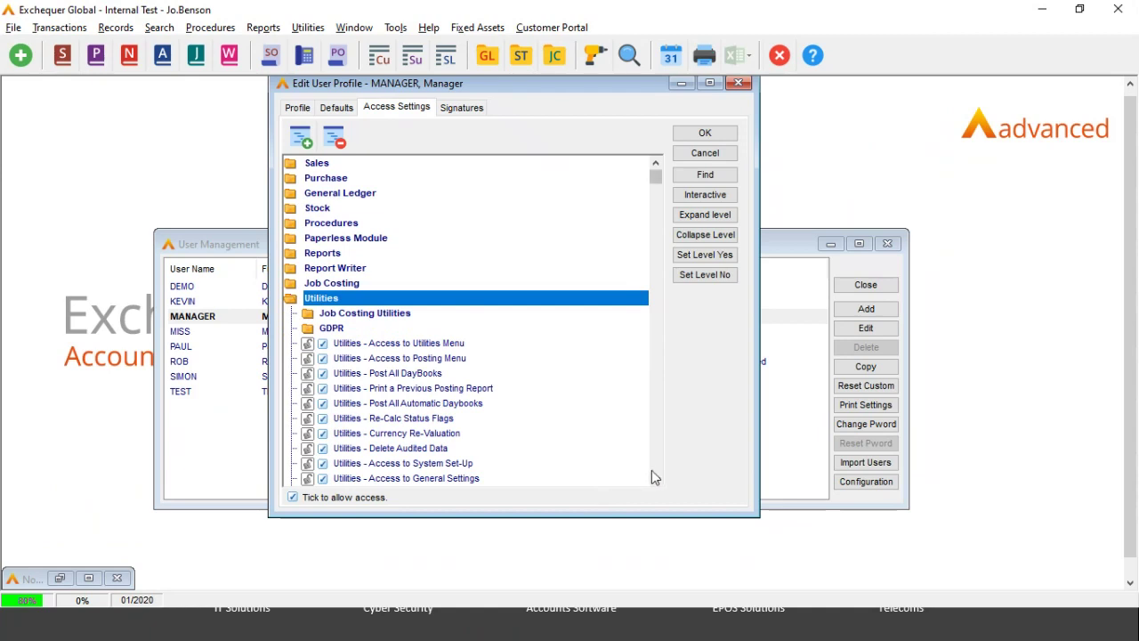
{"action": "left_click", "coordinate": [654, 480]}
{"action": "left_click", "coordinate": [655, 479]}
{"action": "left_click", "coordinate": [655, 480]}
{"action": "left_click", "coordinate": [654, 479]}
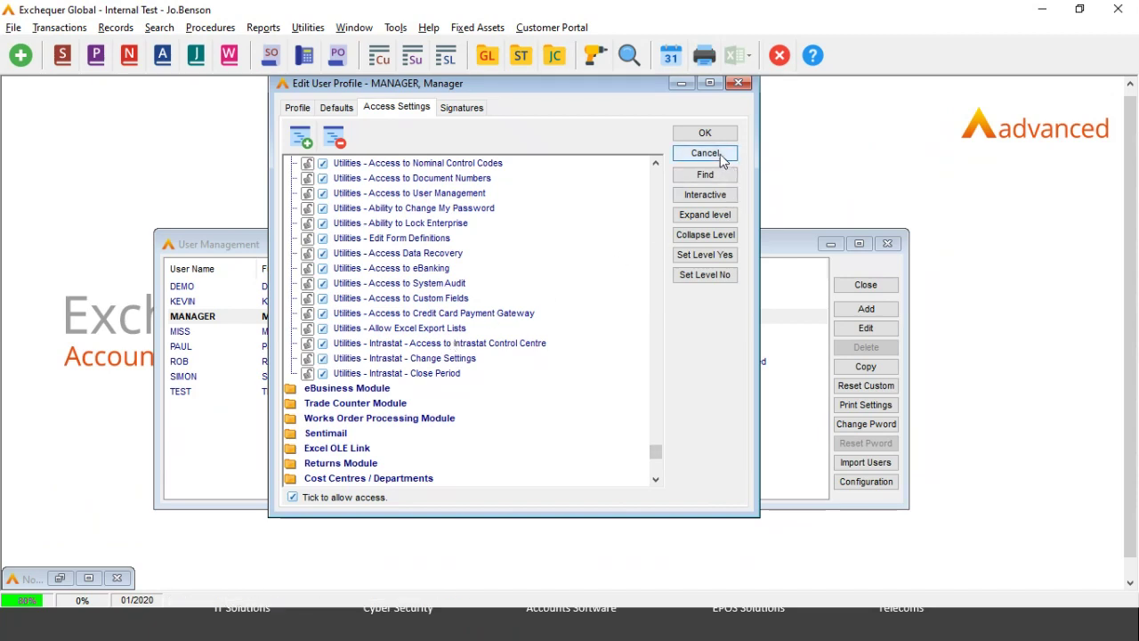
{"action": "left_click", "coordinate": [722, 156]}
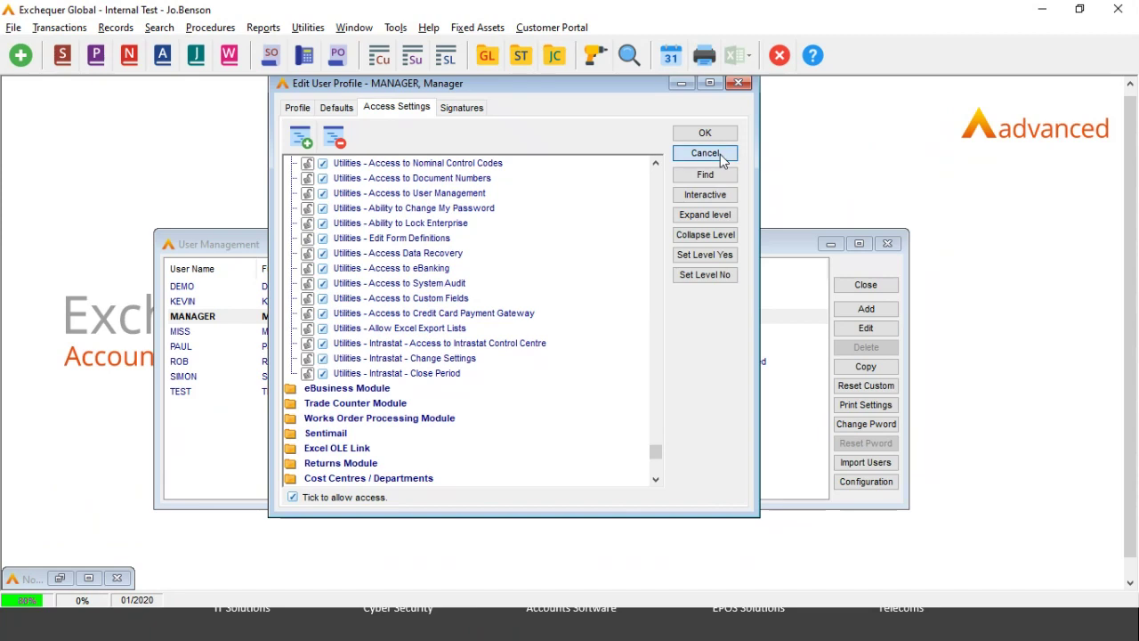
{"action": "left_click", "coordinate": [864, 285]}
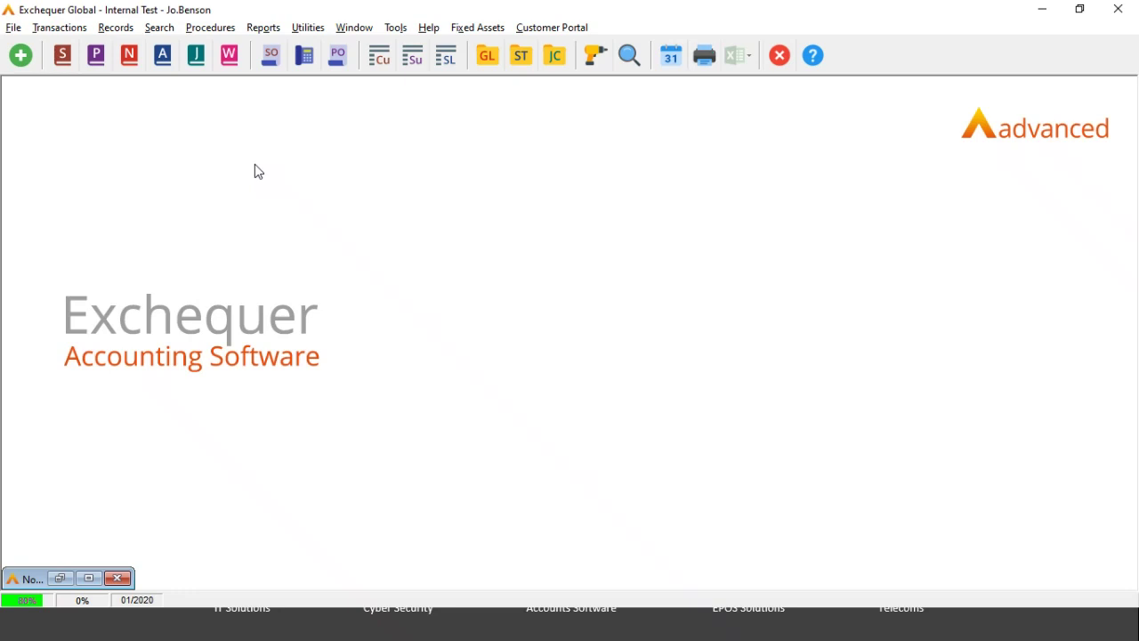
Step: Open the customer Trader List from the Cu toolbar button
{"action": "left_click", "coordinate": [381, 59]}
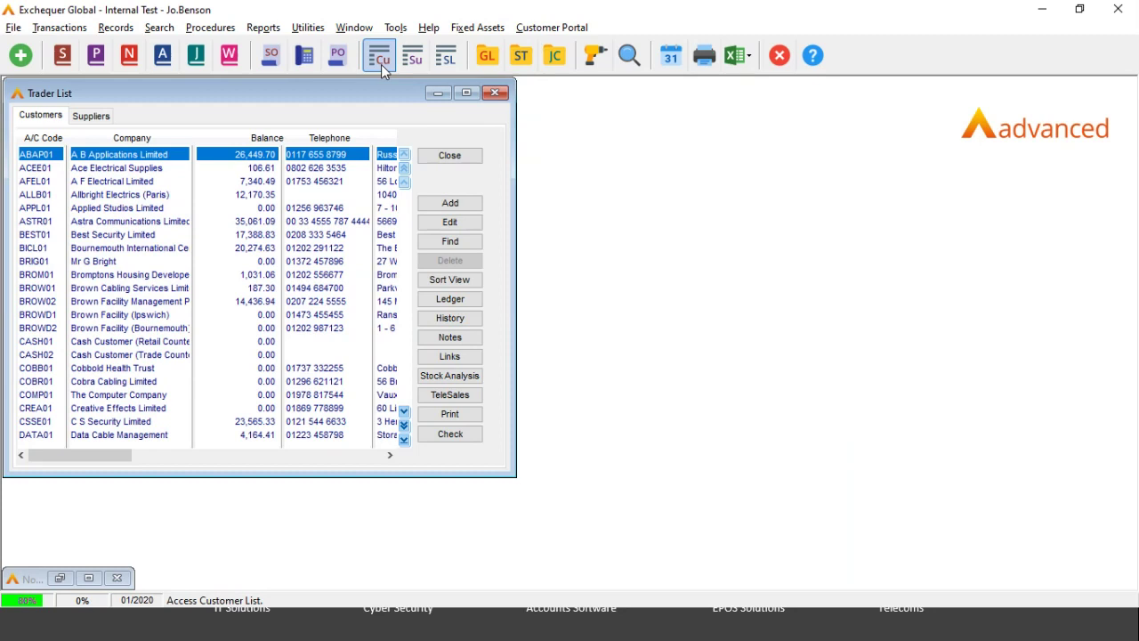
Step: Set customer ABAP01's status to Closed!, close the record, and open the Job Costing Drill Down
{"action": "double_click", "coordinate": [101, 160]}
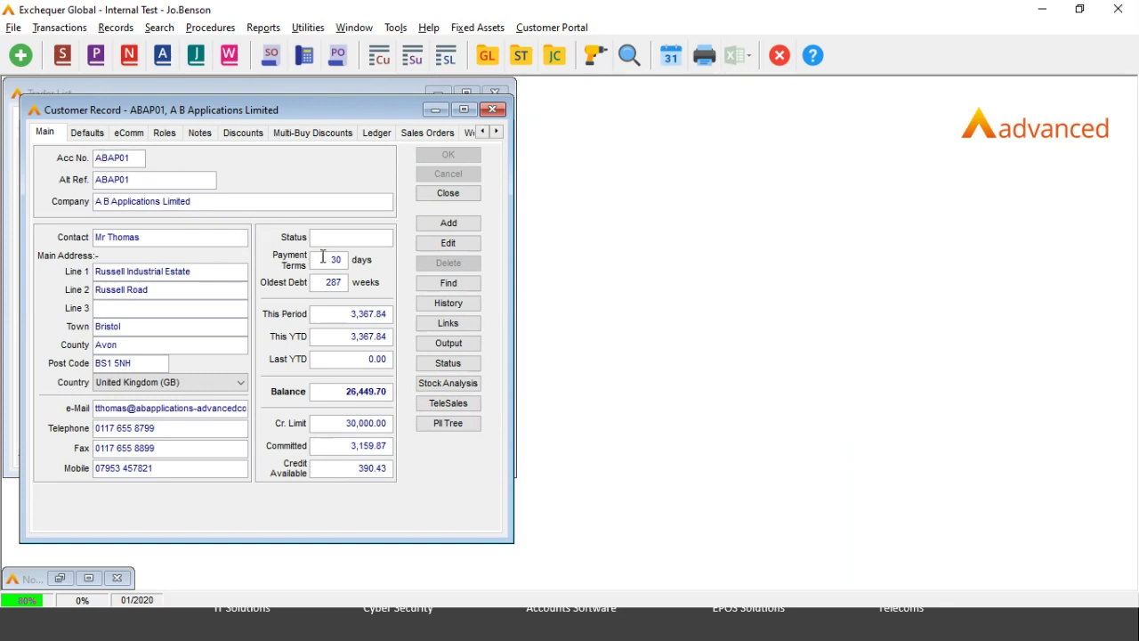
{"action": "left_click", "coordinate": [366, 236]}
{"action": "left_click", "coordinate": [461, 370]}
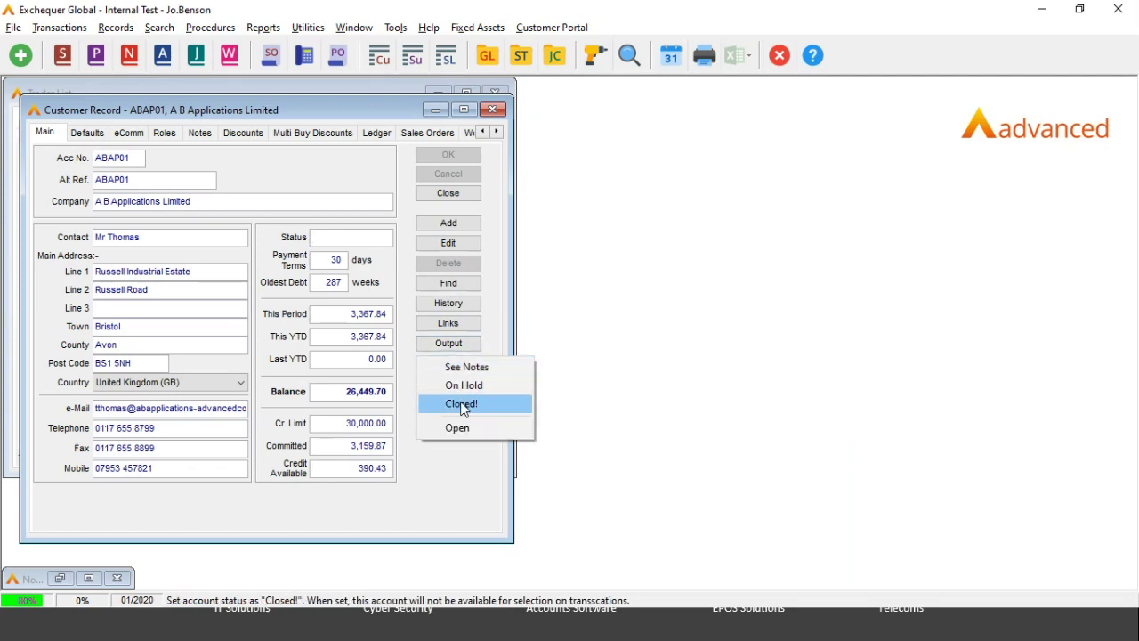
{"action": "left_click", "coordinate": [461, 405]}
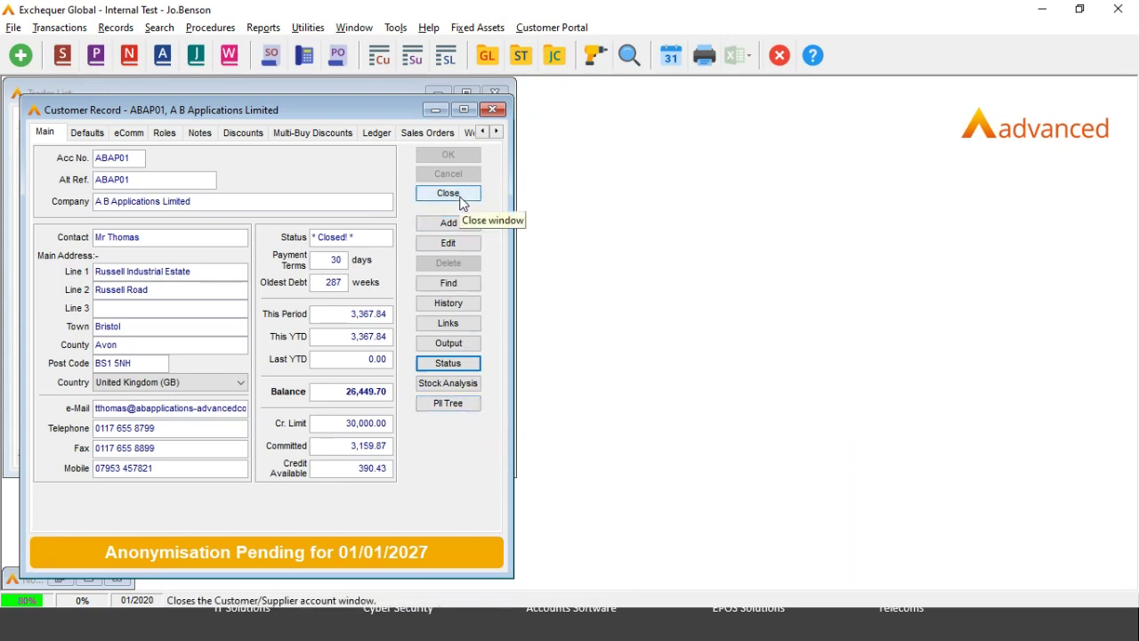
{"action": "left_click", "coordinate": [448, 193]}
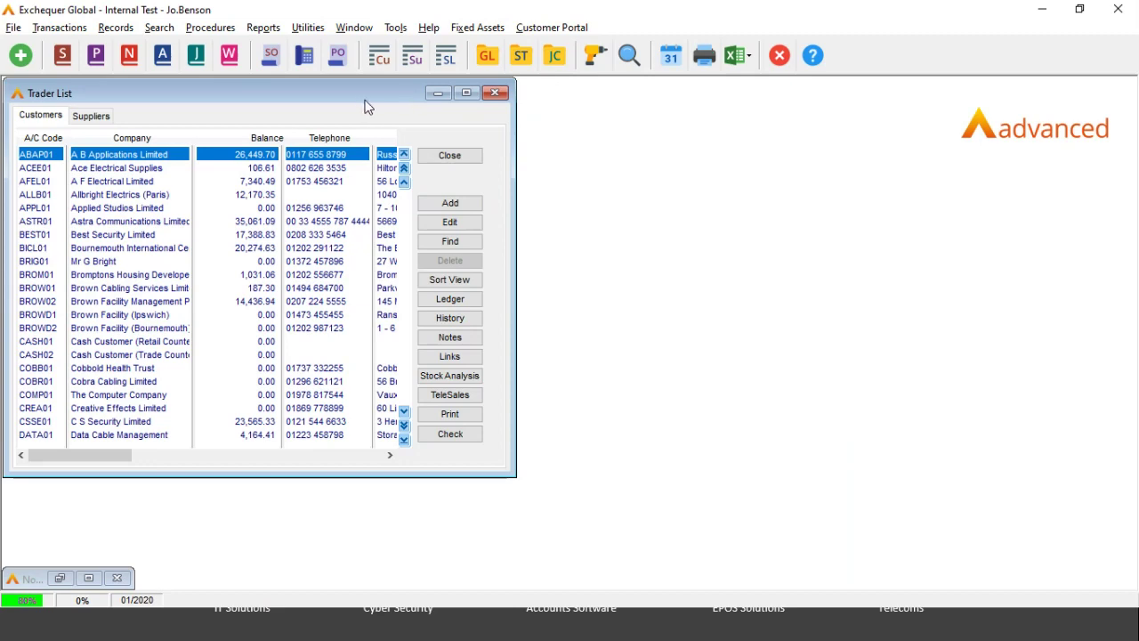
{"action": "left_click", "coordinate": [555, 56]}
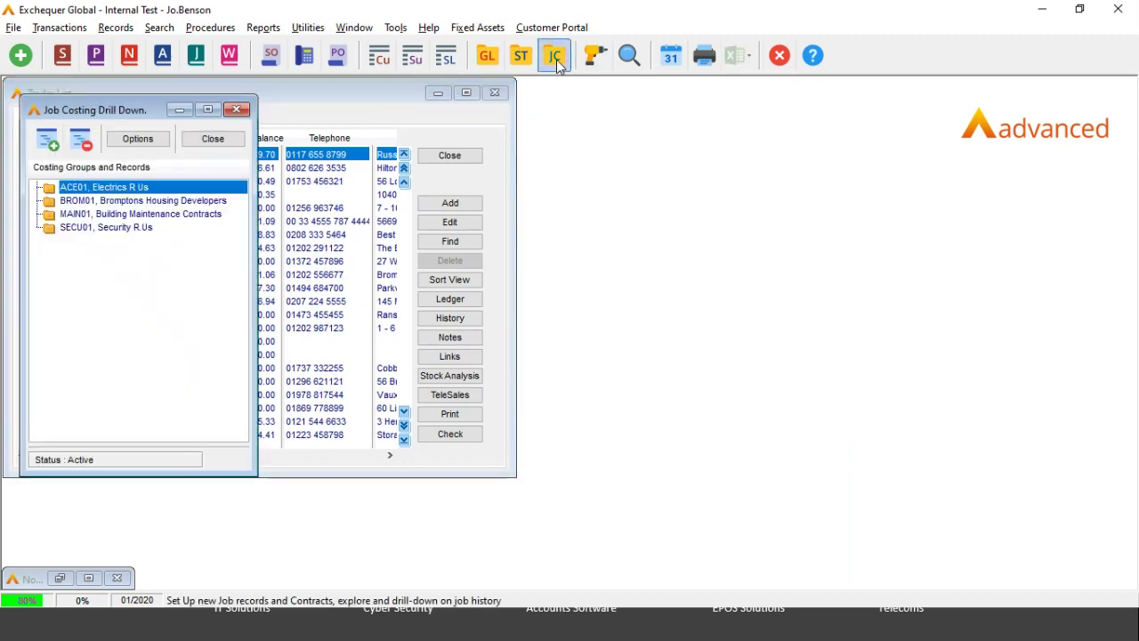
Step: Drill through ACE01 and CONSIGN1 to open the TAI-IN1 job record
{"action": "double_click", "coordinate": [136, 187]}
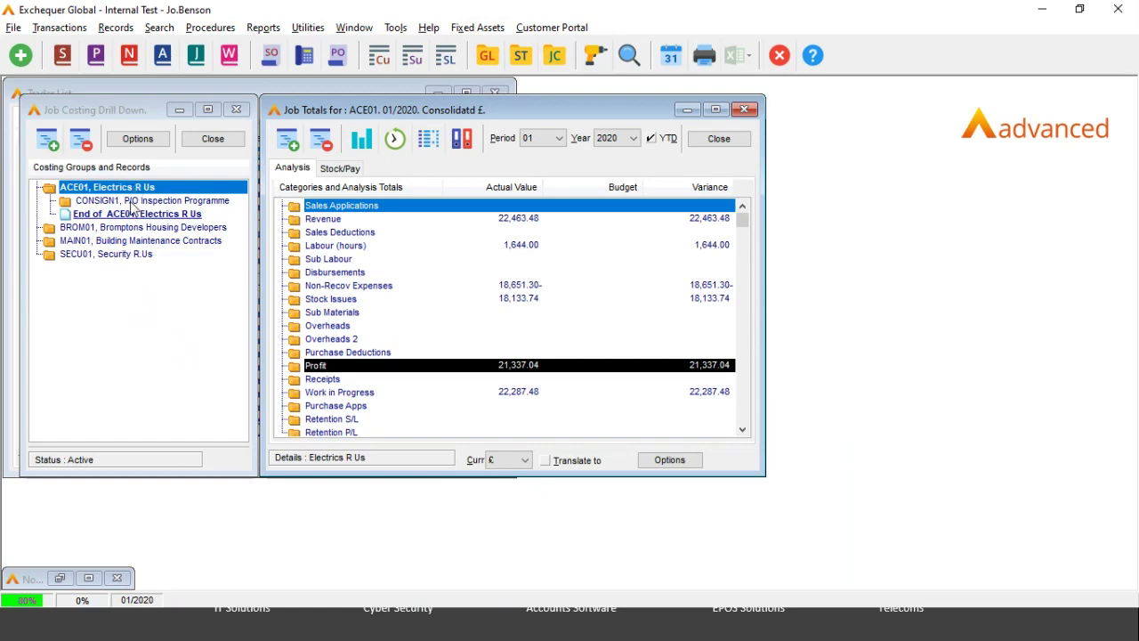
{"action": "double_click", "coordinate": [133, 201]}
{"action": "left_click", "coordinate": [132, 218]}
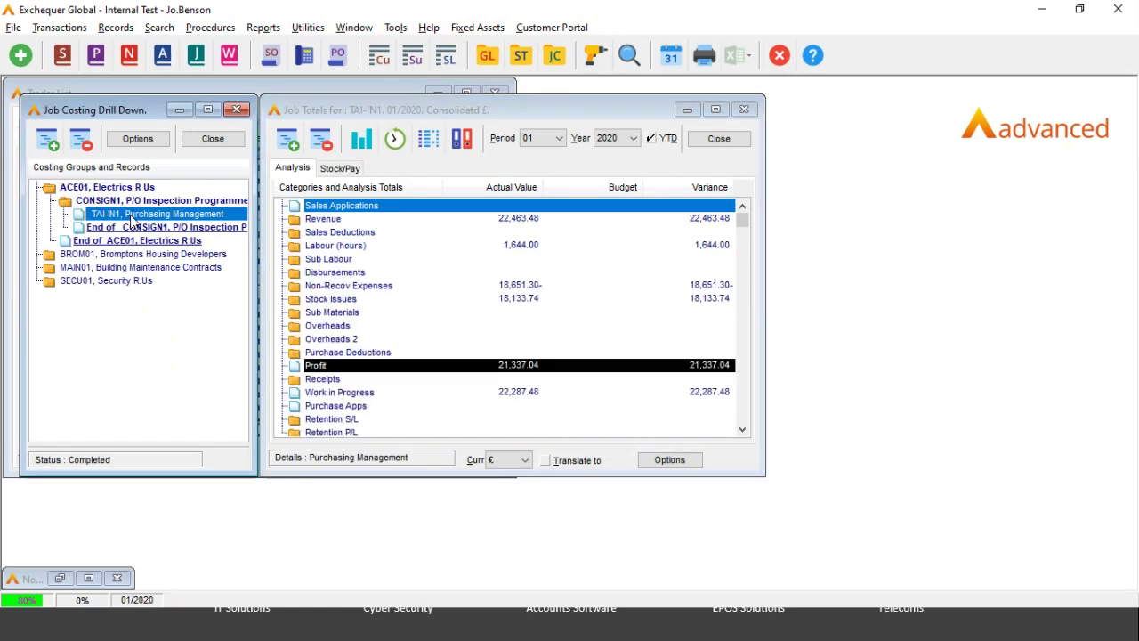
{"action": "right_click", "coordinate": [132, 221]}
{"action": "left_click", "coordinate": [165, 205]}
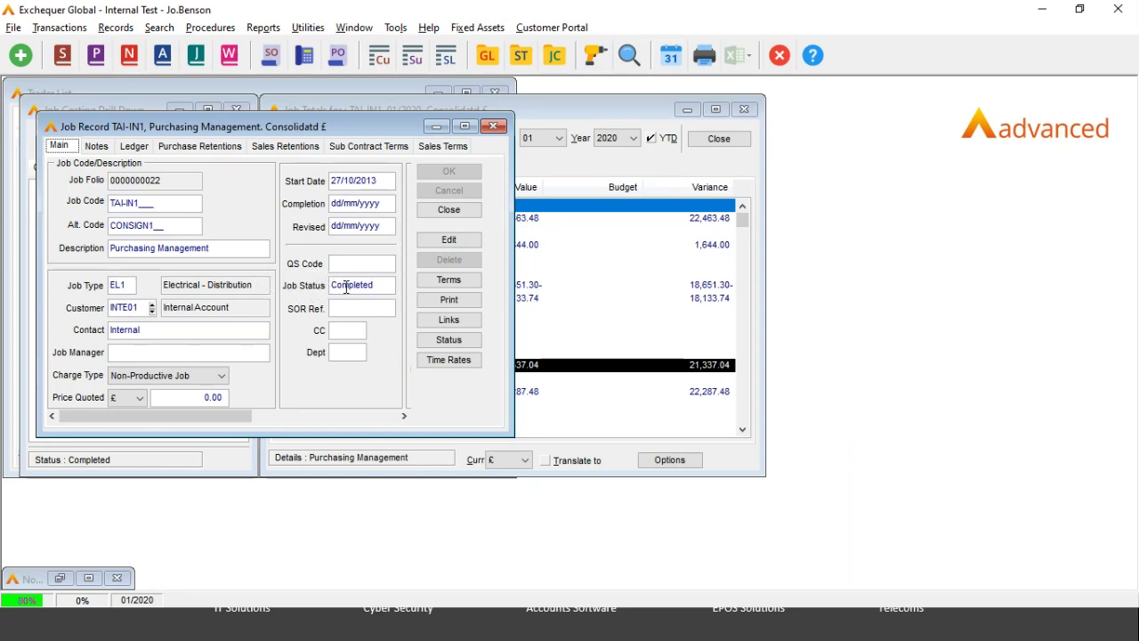
Step: View TAI-IN1's status options, then close the job record, job costing drill-down and trader list
{"action": "left_click", "coordinate": [449, 339]}
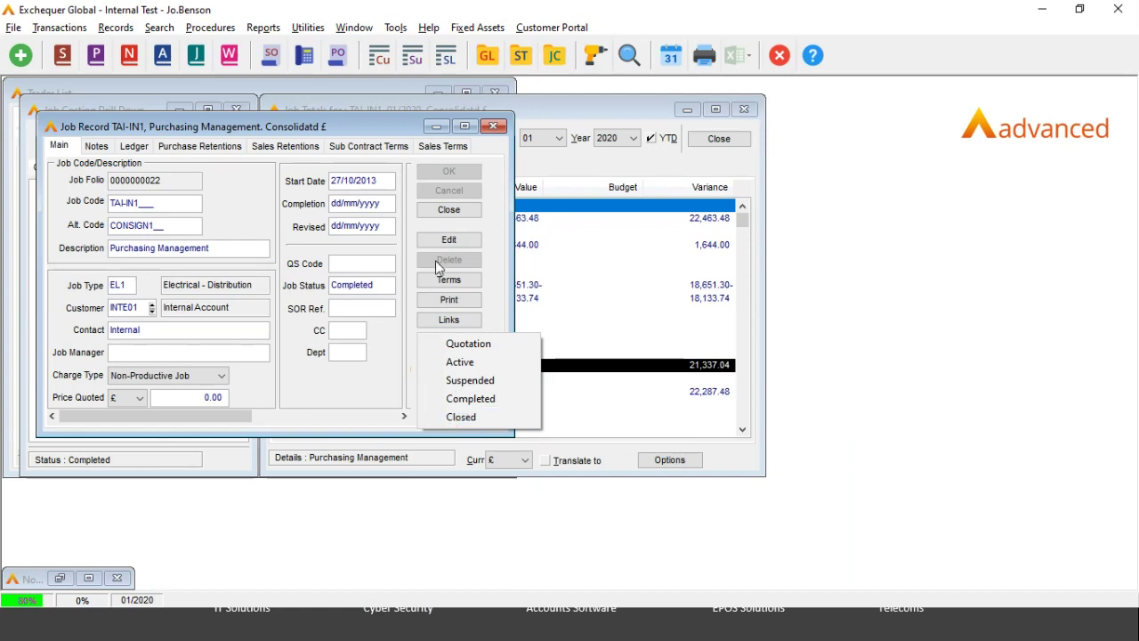
{"action": "left_click", "coordinate": [456, 217]}
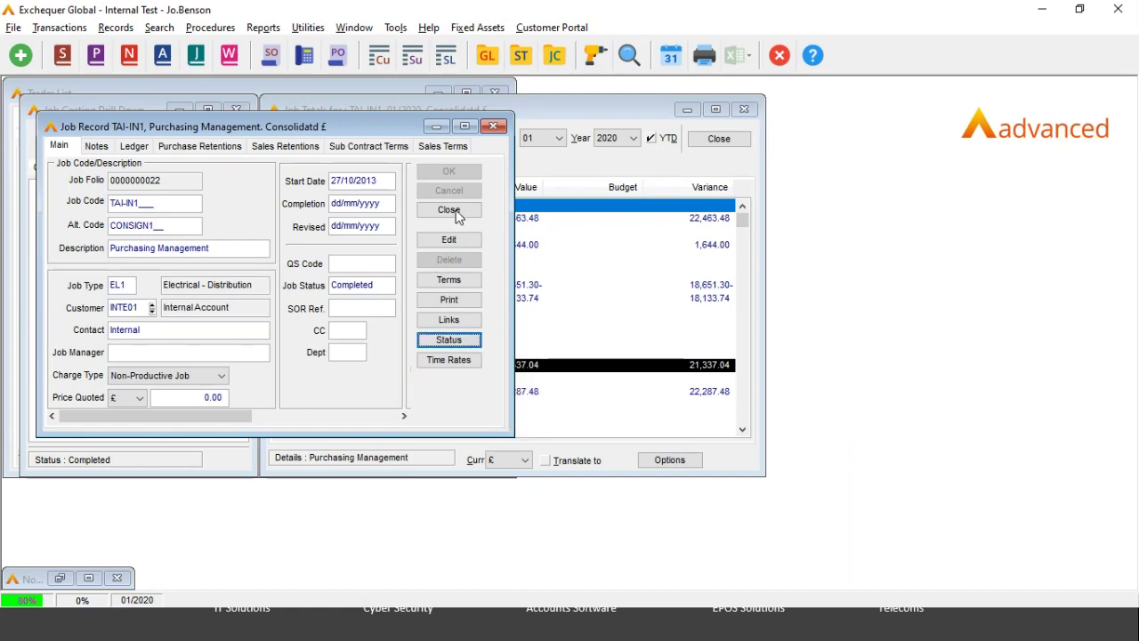
{"action": "left_click", "coordinate": [457, 217]}
{"action": "left_click", "coordinate": [232, 150]}
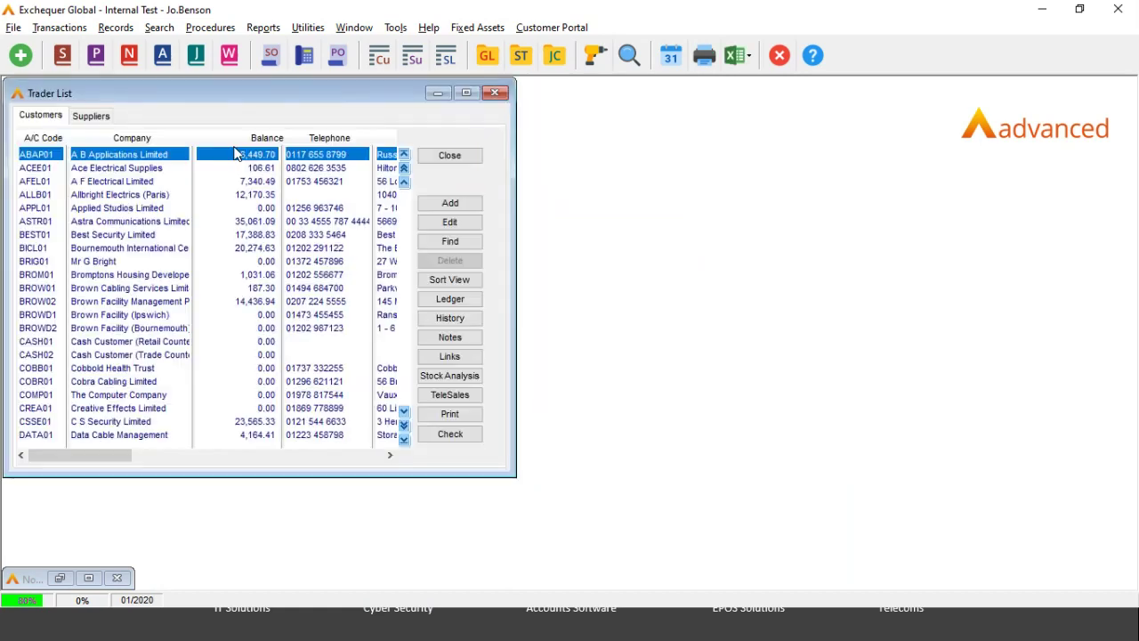
{"action": "left_click", "coordinate": [472, 153]}
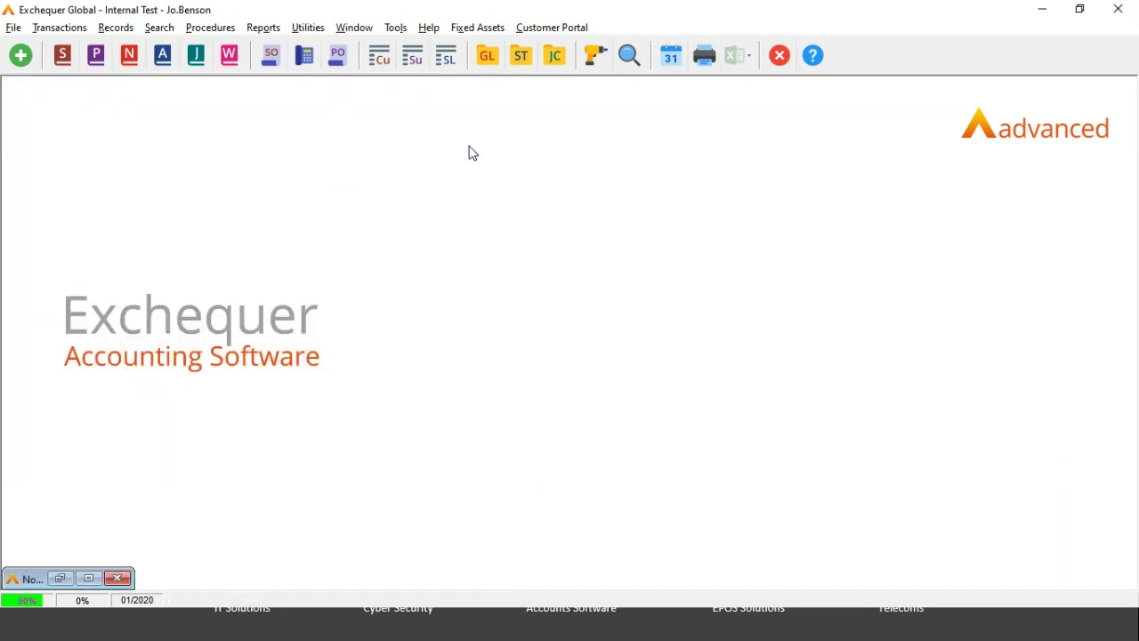
Step: Mark GL account 10010 Building (Office) under Fixed Assets > Buildings/Properties as Inactive, then close the drill-down
{"action": "left_click", "coordinate": [487, 57]}
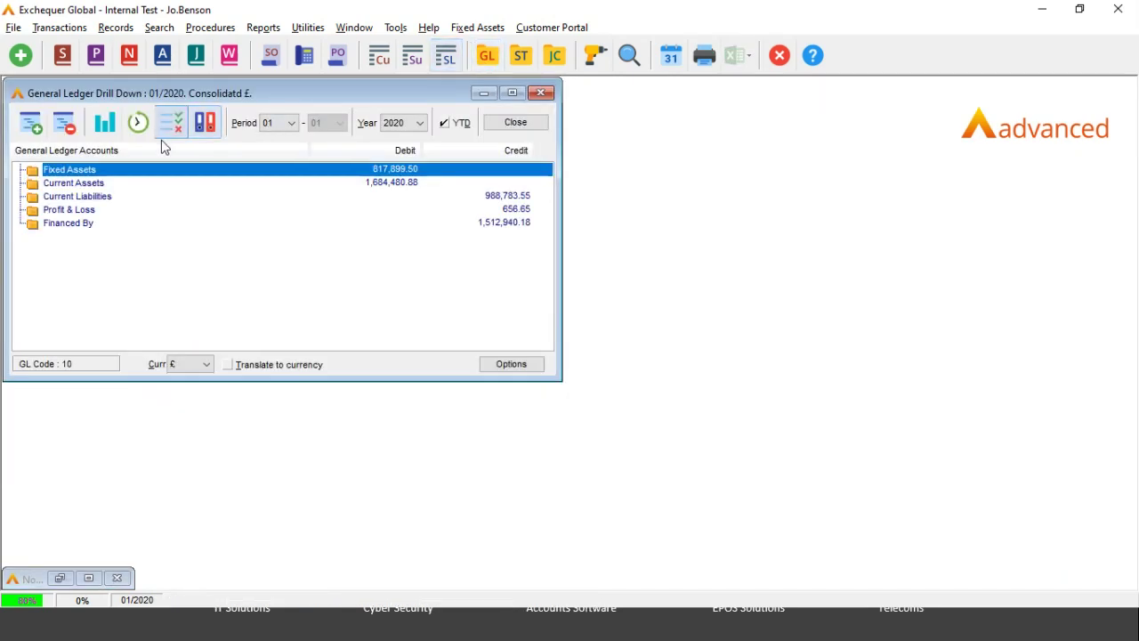
{"action": "double_click", "coordinate": [76, 170]}
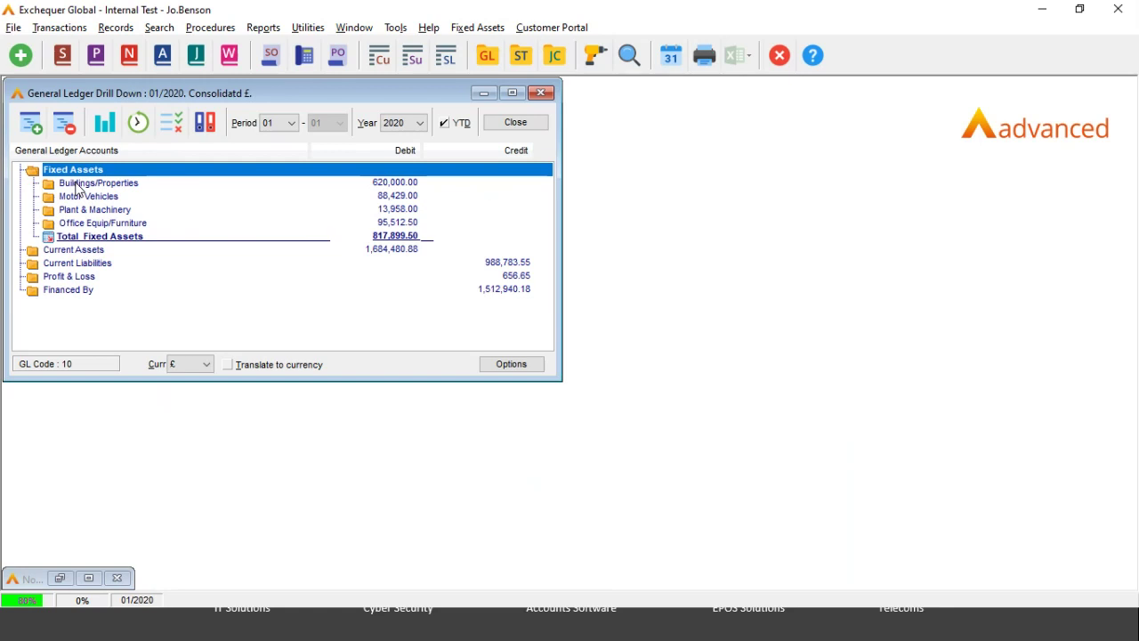
{"action": "double_click", "coordinate": [77, 183]}
{"action": "left_click", "coordinate": [84, 198]}
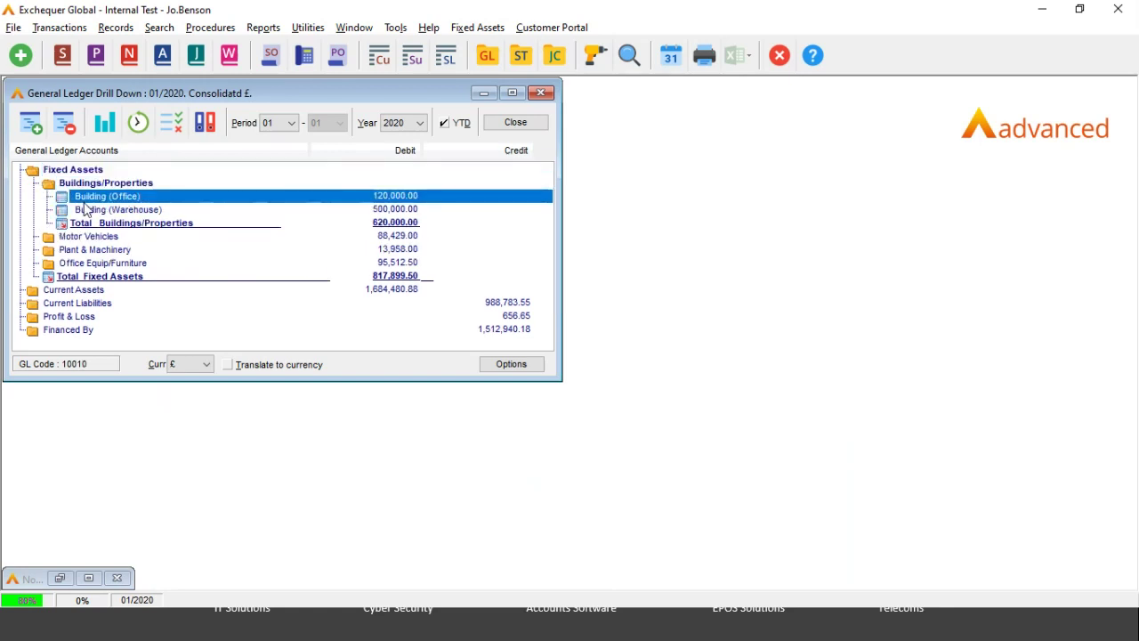
{"action": "right_click", "coordinate": [92, 199]}
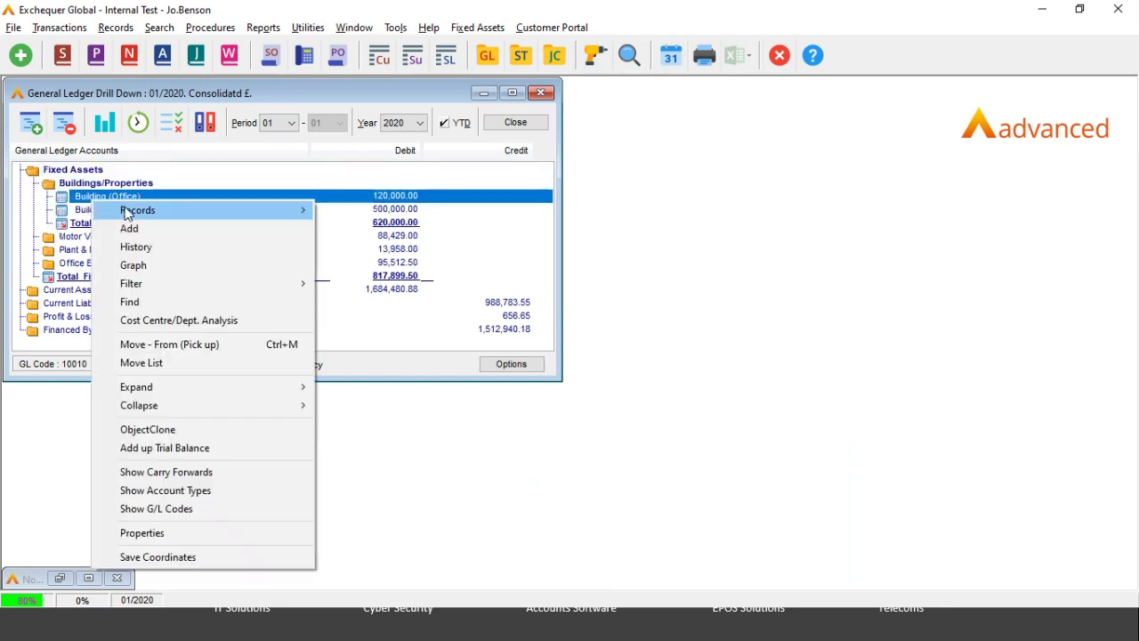
{"action": "mouse_move", "coordinate": [131, 213]}
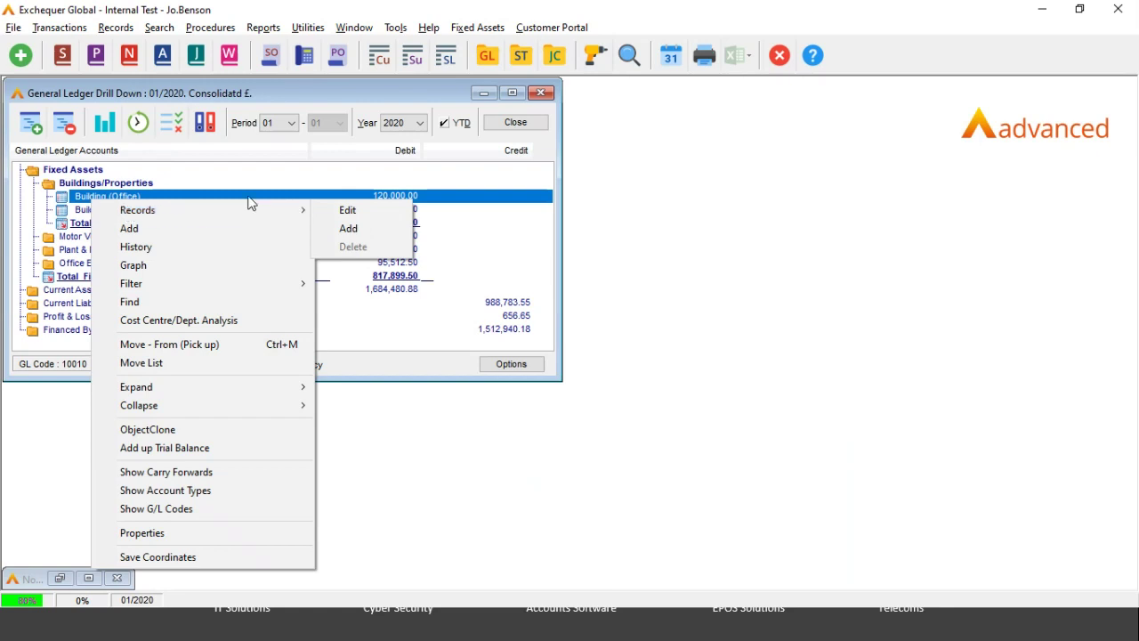
{"action": "left_click", "coordinate": [347, 210]}
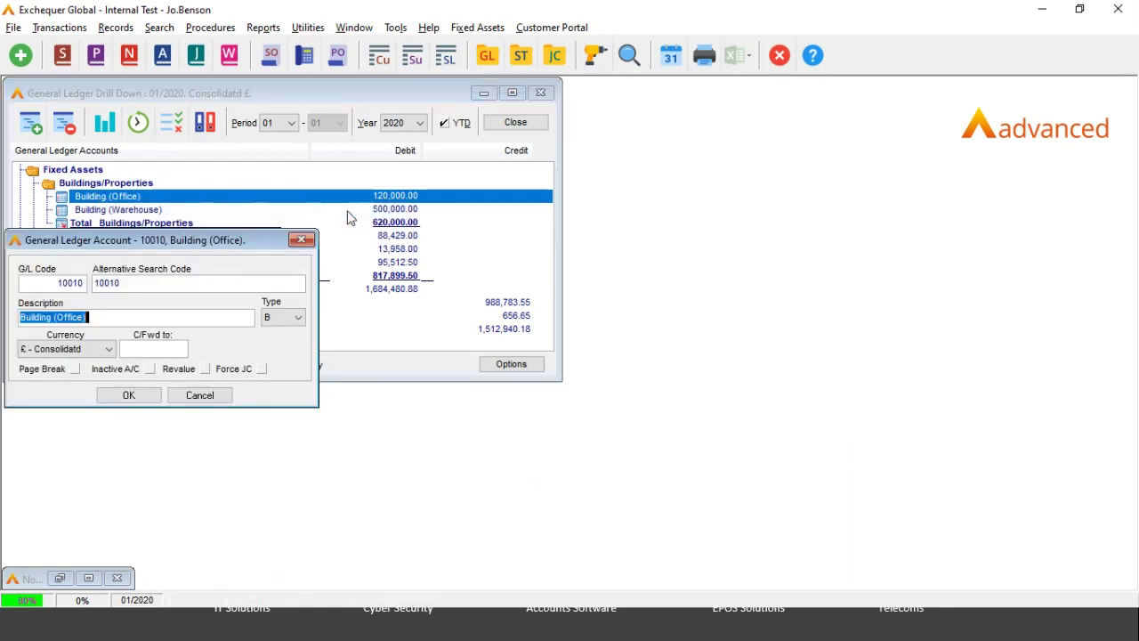
{"action": "left_click", "coordinate": [150, 369]}
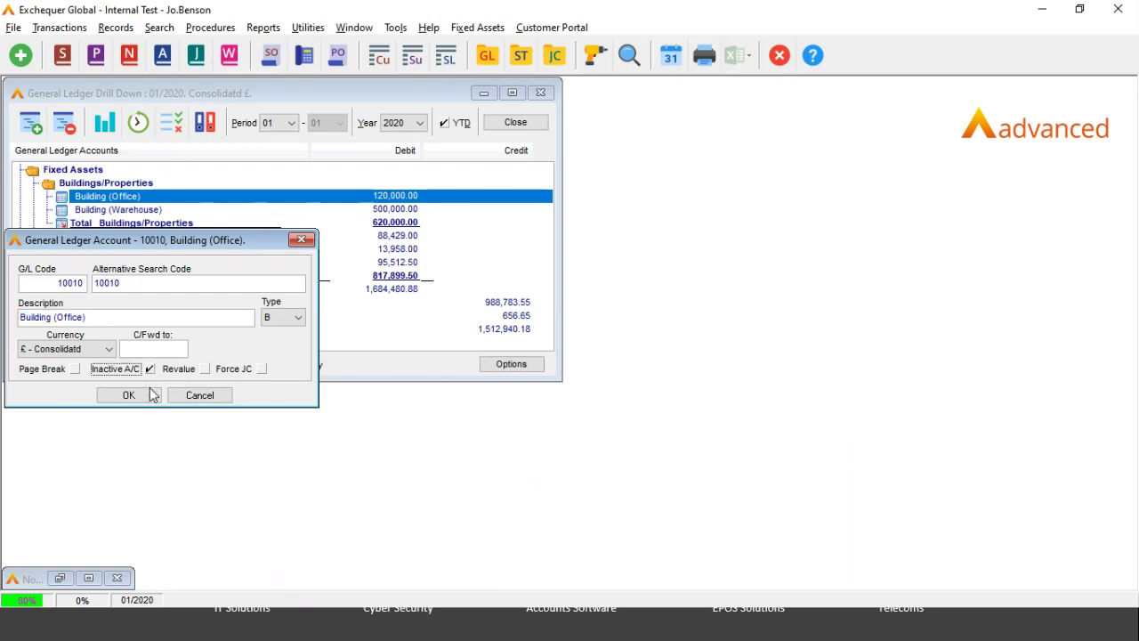
{"action": "left_click", "coordinate": [151, 396]}
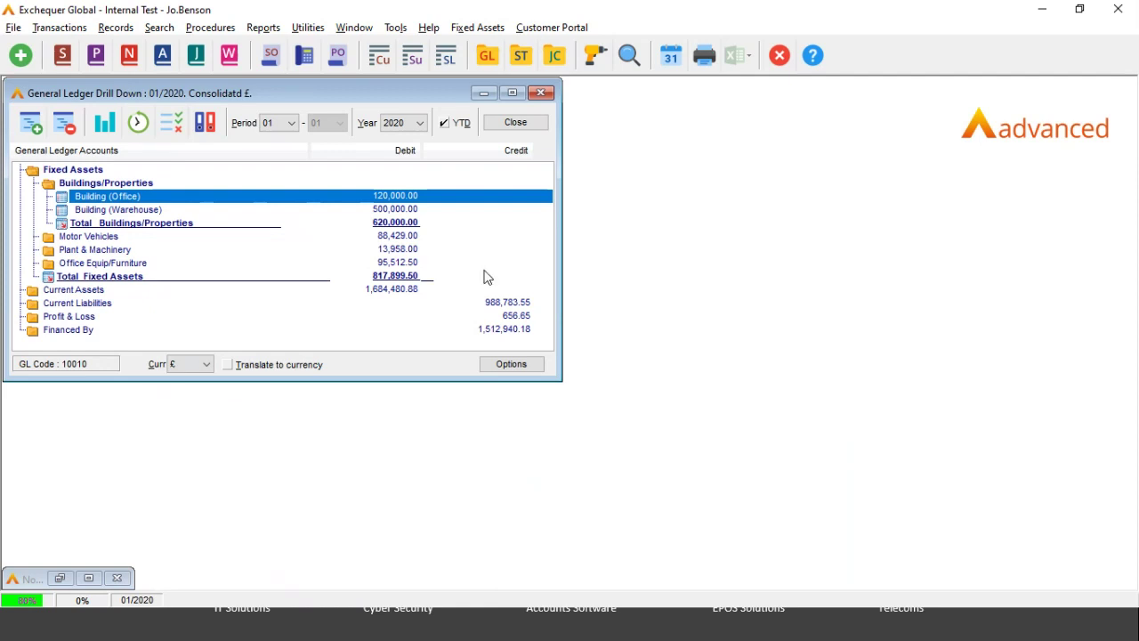
{"action": "left_click", "coordinate": [505, 125]}
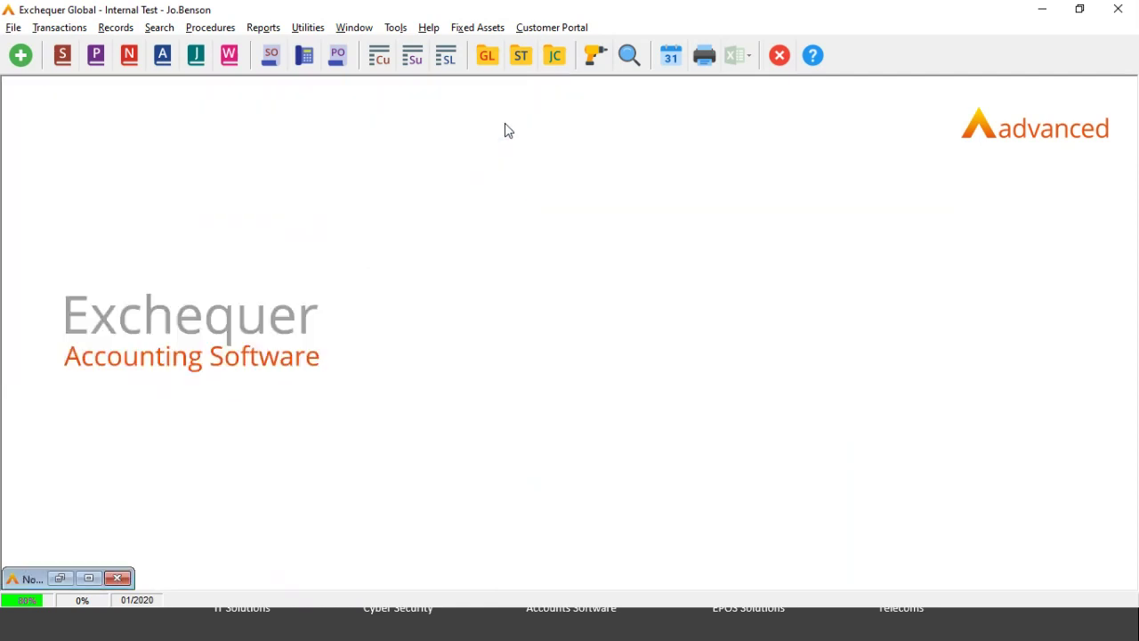
{"action": "left_click", "coordinate": [447, 60]}
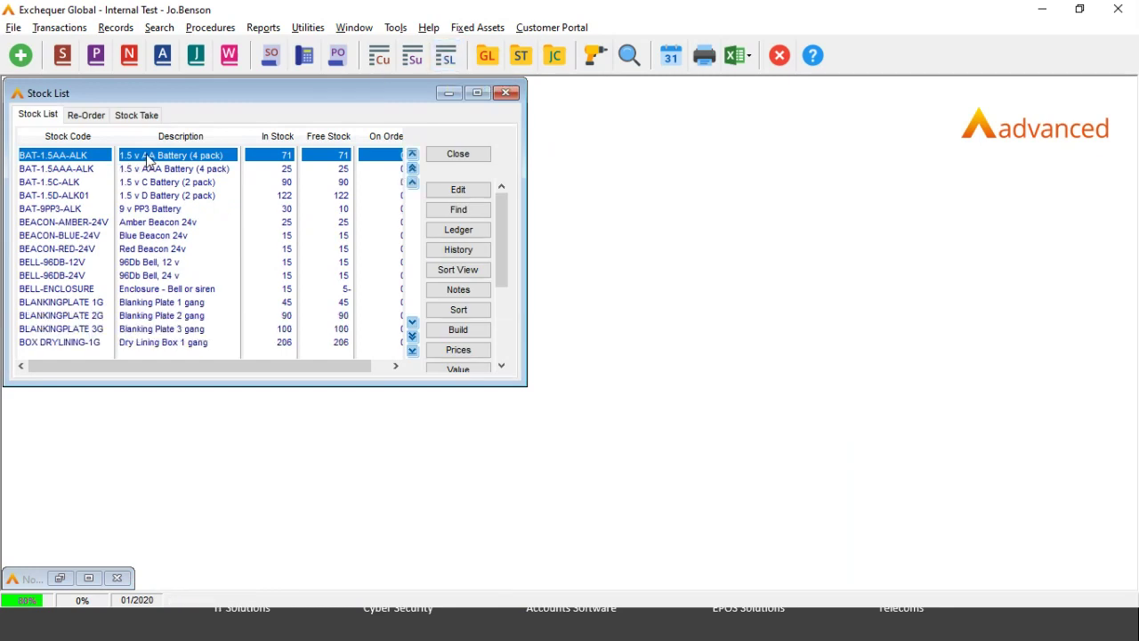
{"action": "double_click", "coordinate": [149, 158]}
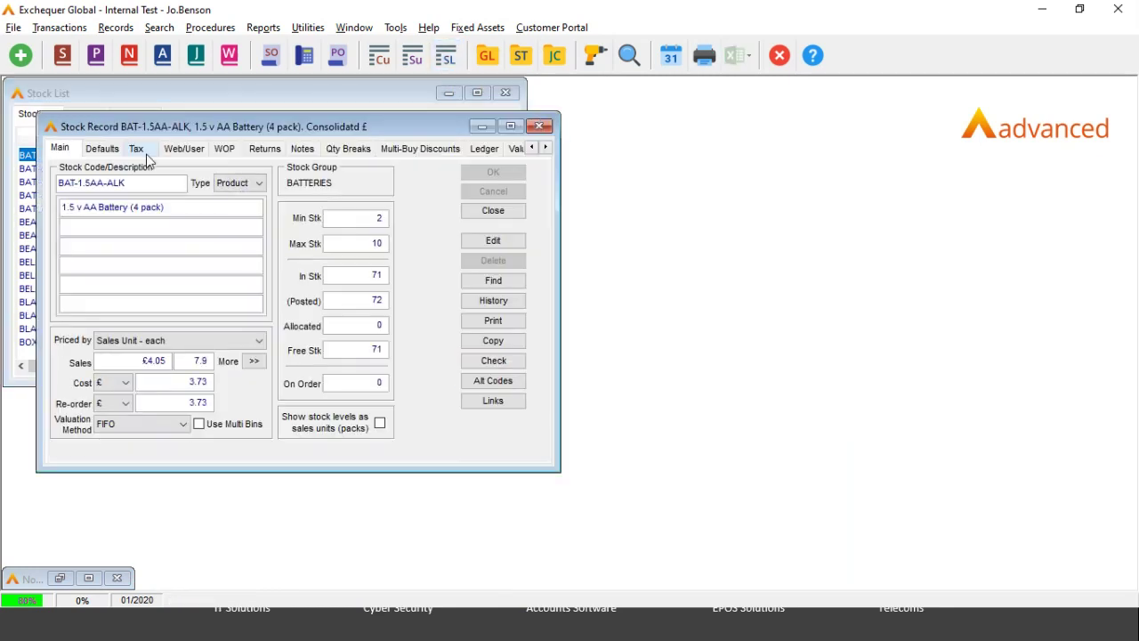
{"action": "left_click", "coordinate": [488, 243]}
{"action": "left_click", "coordinate": [259, 187]}
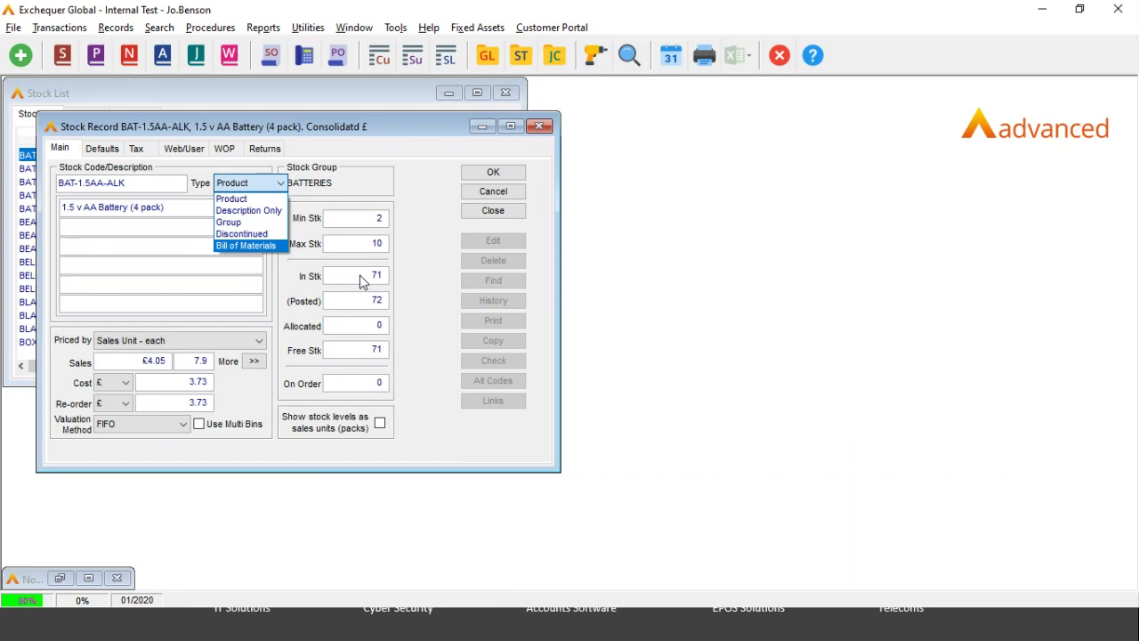
{"action": "left_click", "coordinate": [430, 131]}
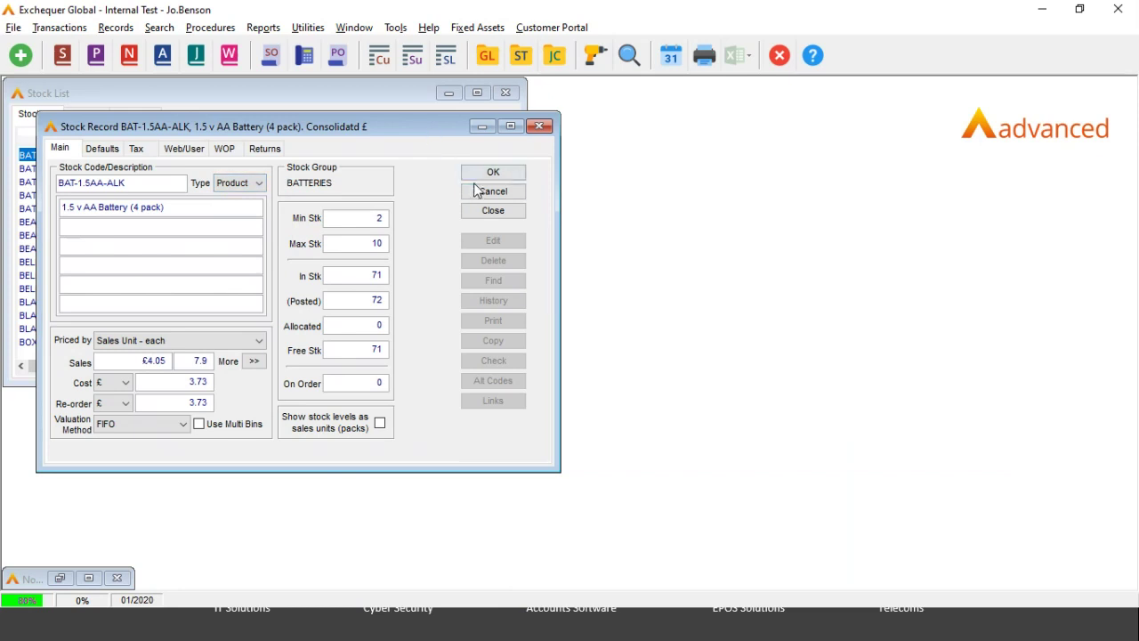
{"action": "left_click", "coordinate": [489, 198]}
{"action": "left_click", "coordinate": [493, 211]}
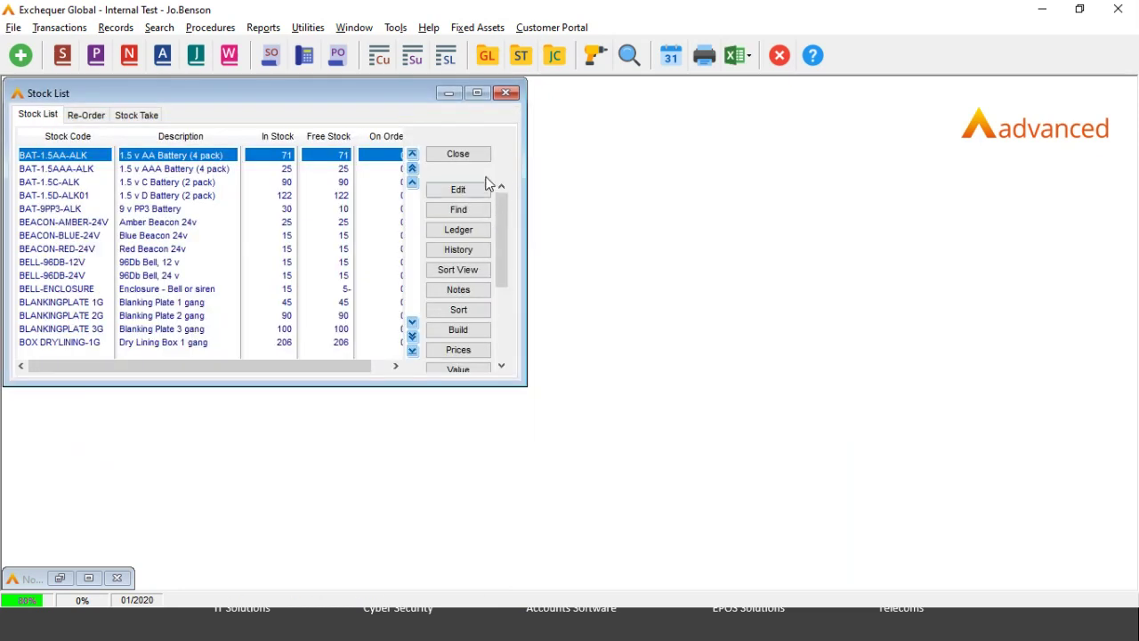
{"action": "left_click", "coordinate": [460, 157]}
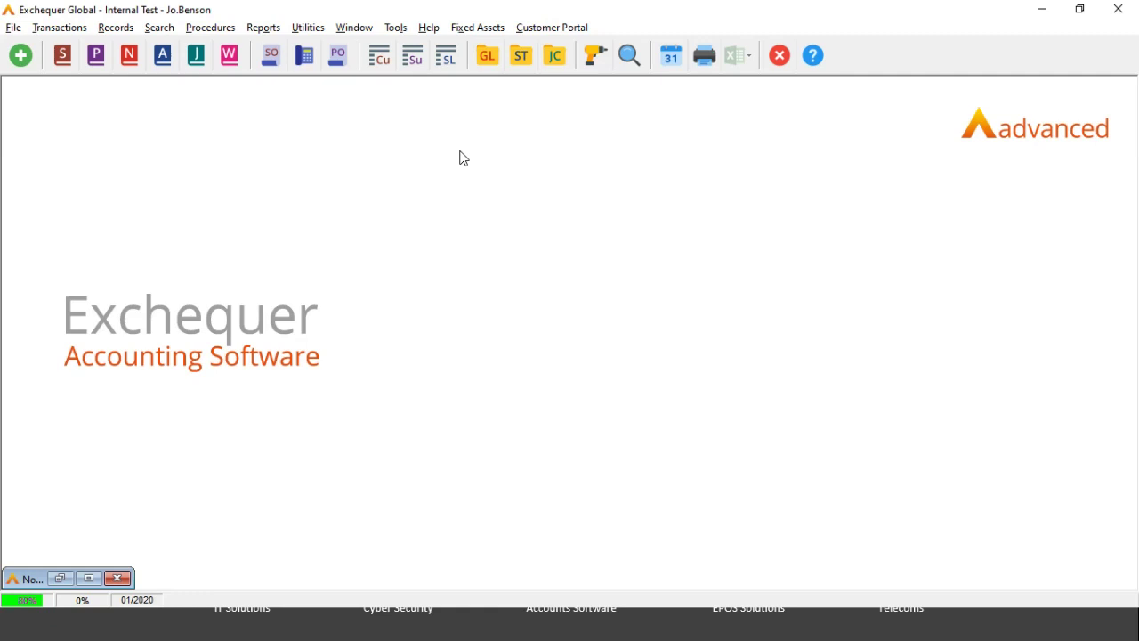
Step: Switch to the Book1 workbook, open its empty Sheet1 and select cell A1
{"action": "key", "text": "super+Tab"}
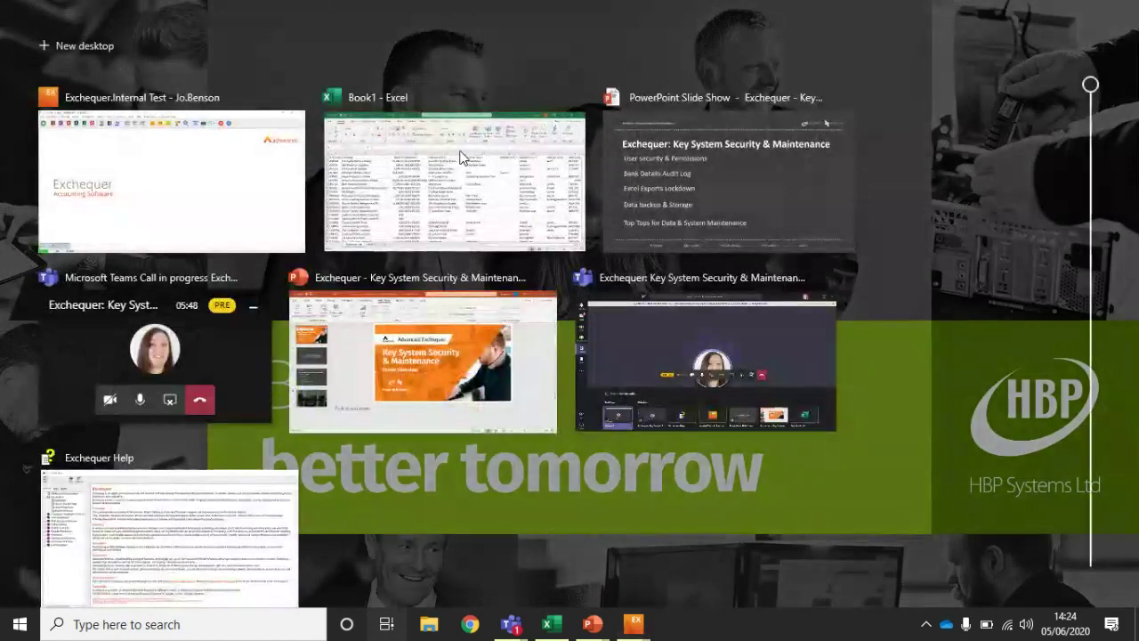
{"action": "left_click", "coordinate": [460, 157]}
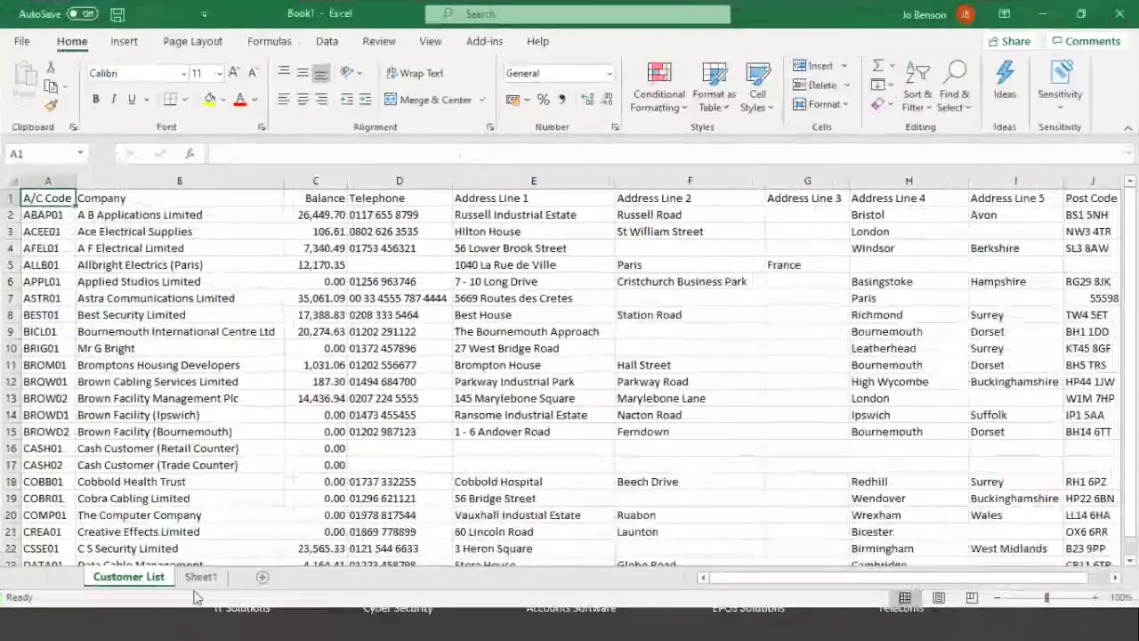
{"action": "left_click", "coordinate": [200, 579]}
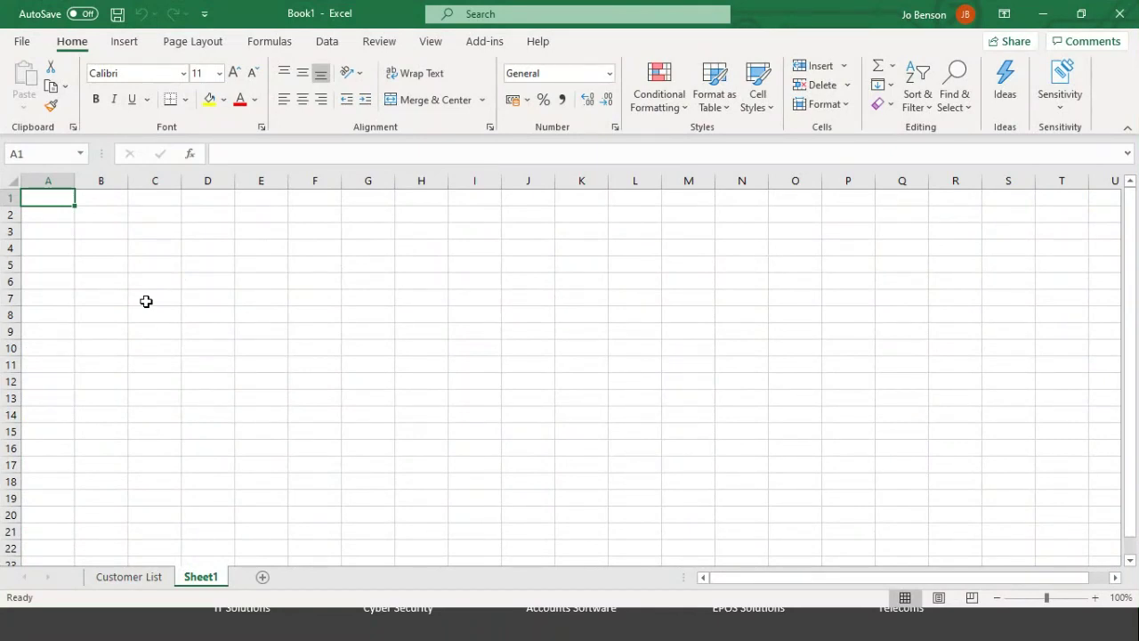
{"action": "left_click", "coordinate": [56, 213]}
{"action": "left_click", "coordinate": [55, 202]}
Step: Enter the company code ZZZZ01 in cell A1
{"action": "type", "text": "zzzz"}
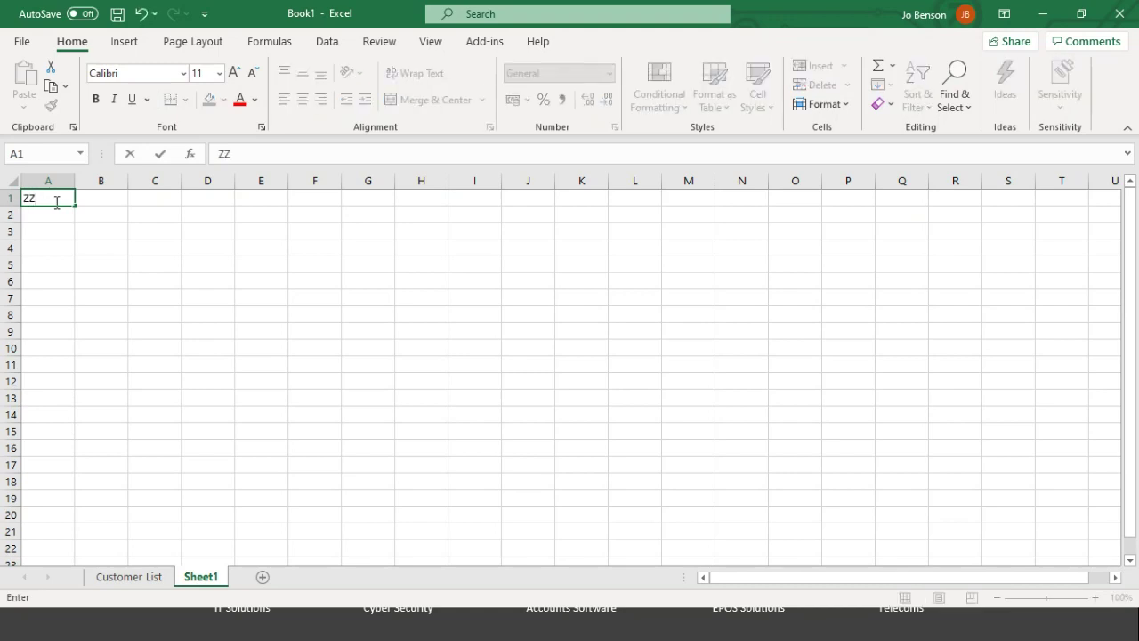
{"action": "type", "text": "01"}
{"action": "key", "text": "Return"}
{"action": "key", "text": "Return"}
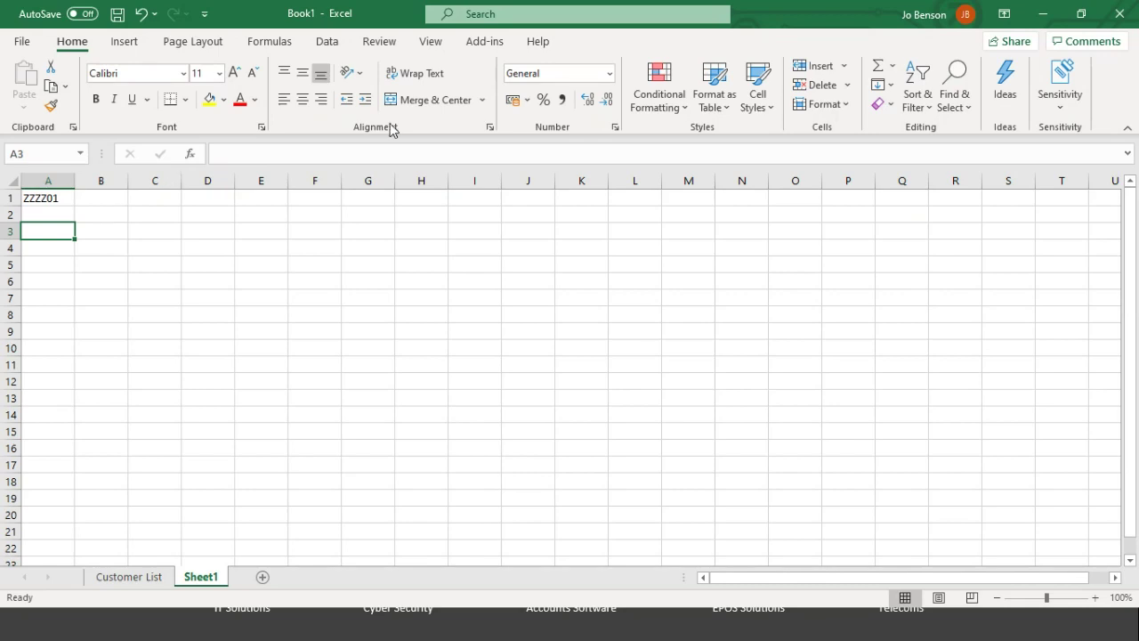
Step: Launch the Exchequer Customers data query from the Add-ins menu and reach Select Company for ZZZZ01
{"action": "left_click", "coordinate": [486, 41]}
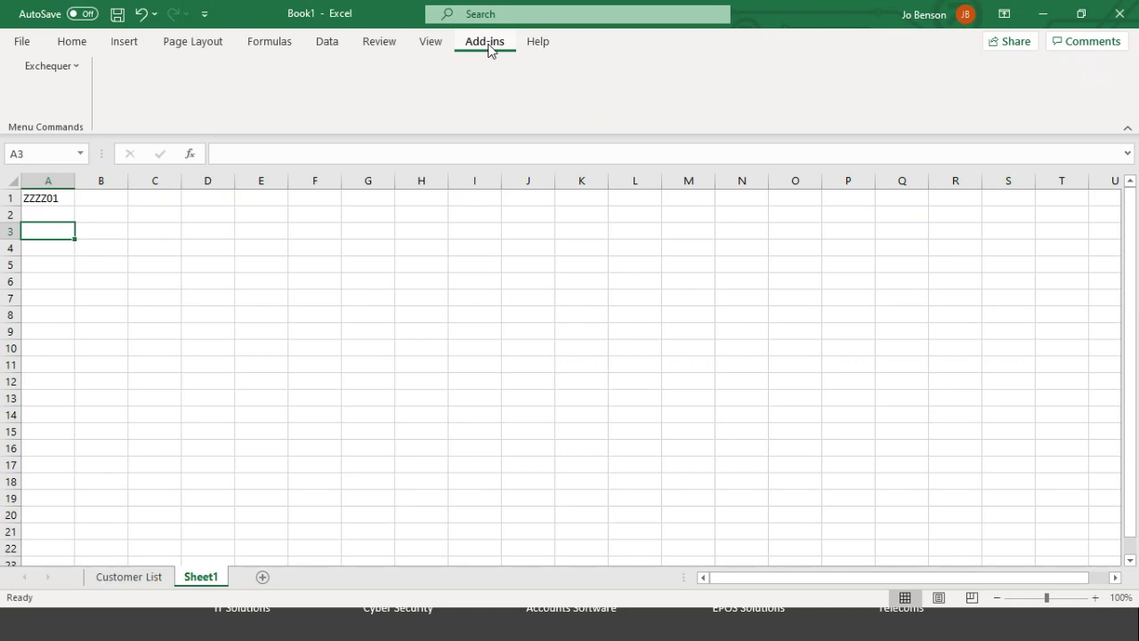
{"action": "left_click", "coordinate": [39, 67]}
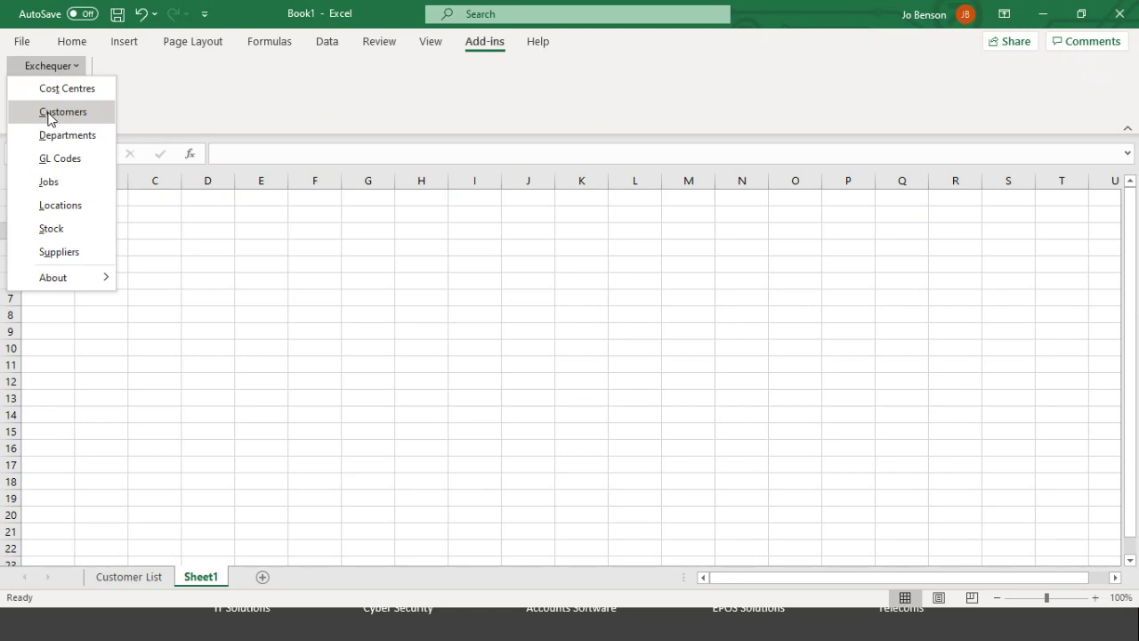
{"action": "left_click", "coordinate": [50, 112]}
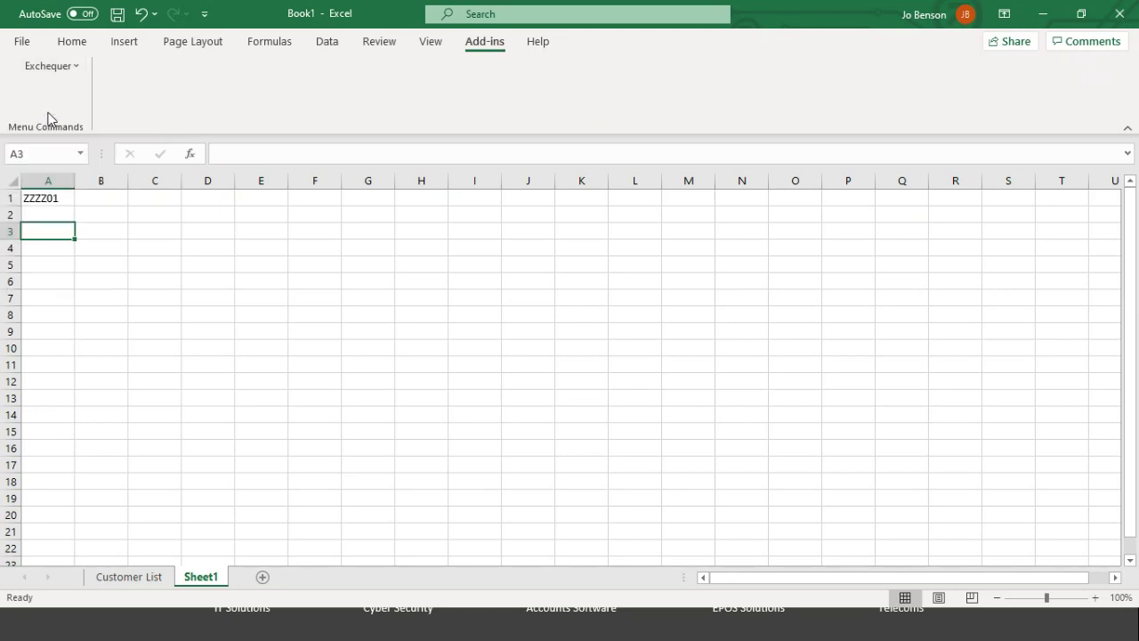
{"action": "key", "text": "super+Tab"}
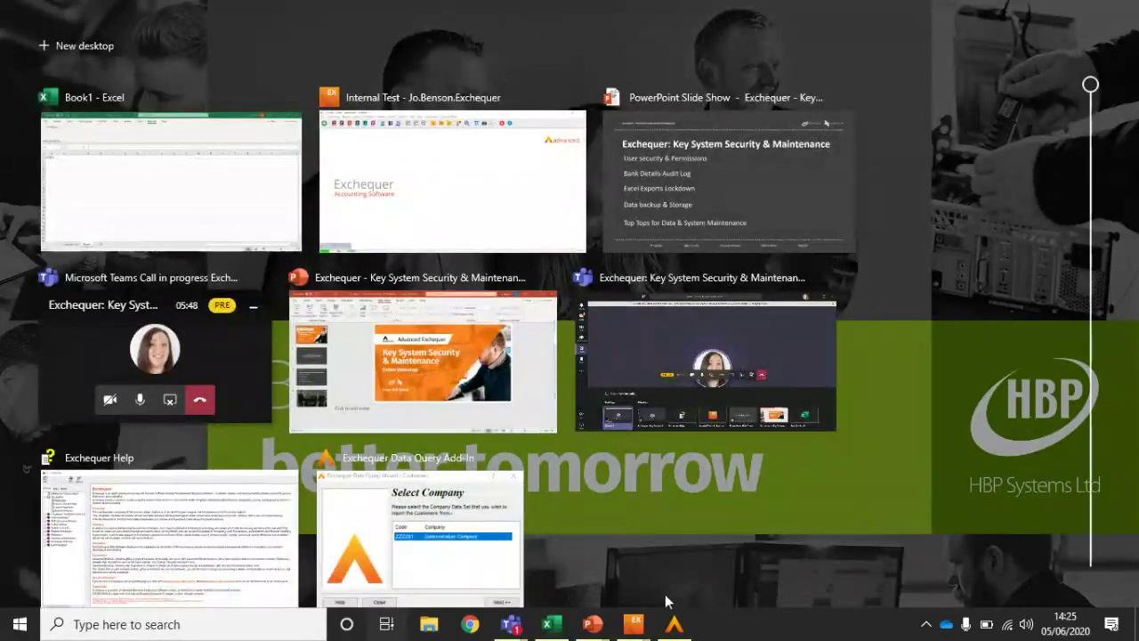
{"action": "left_click", "coordinate": [674, 623]}
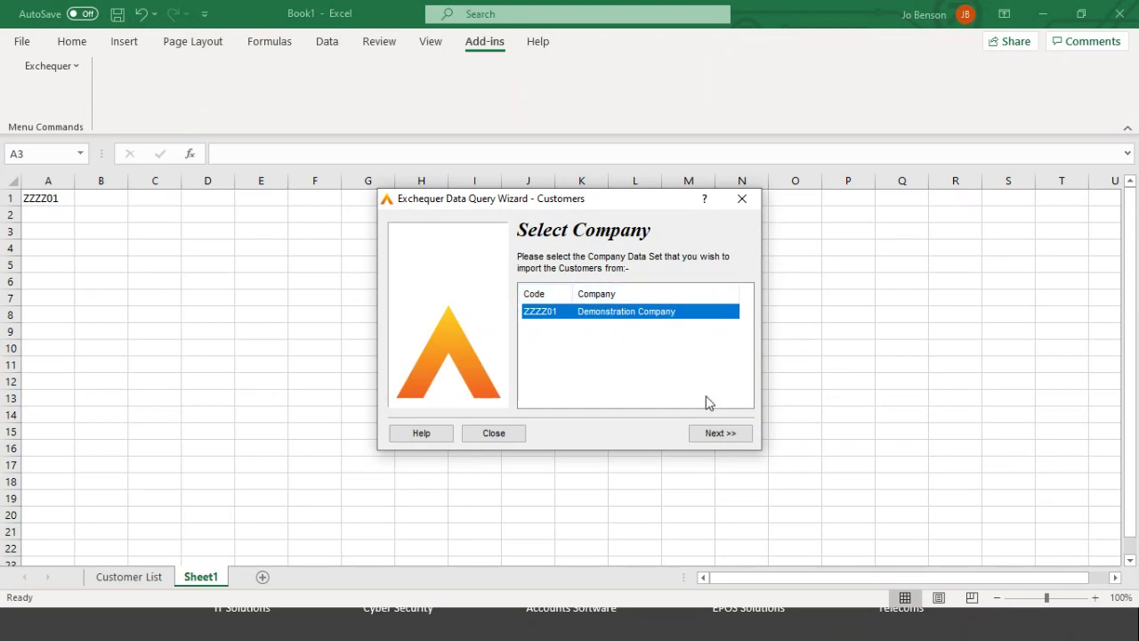
Step: Log in with the Exchequer user name and password and import customer codes vertically down column A from A3
{"action": "left_click", "coordinate": [716, 434]}
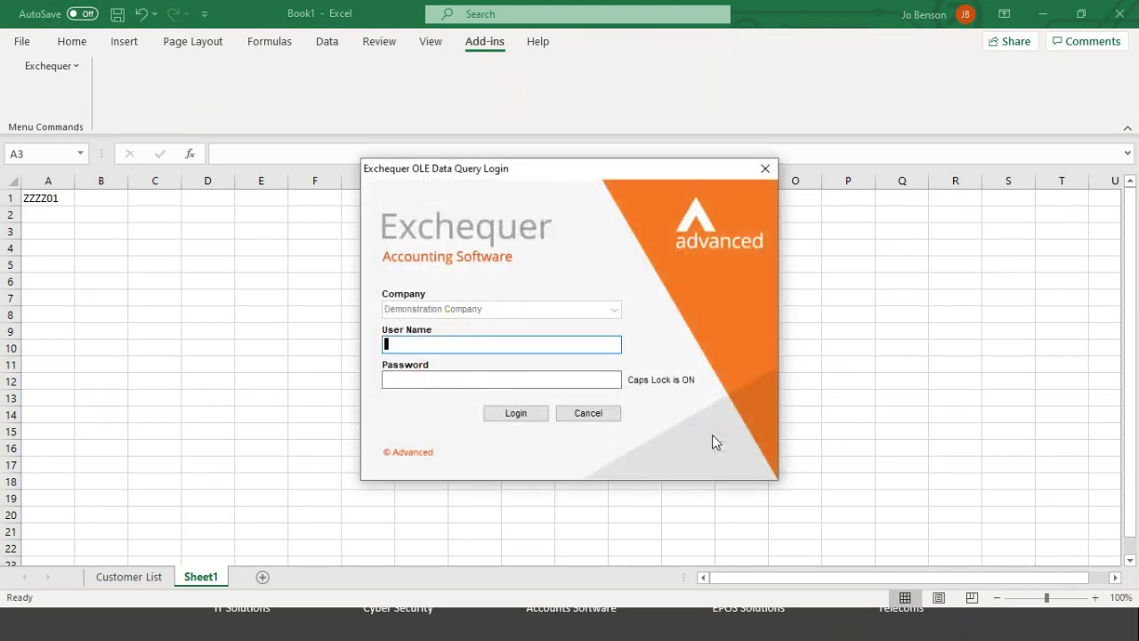
{"action": "key", "text": "Caps_Lock"}
{"action": "type", "text": "M"}
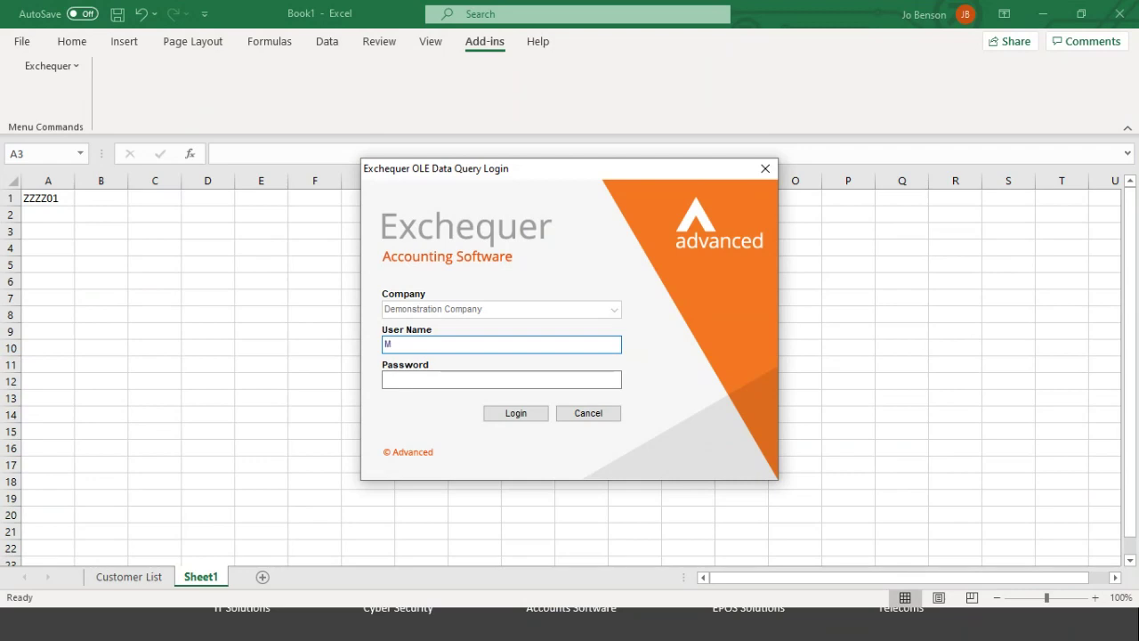
{"action": "type", "text": "ANAGER"}
{"action": "key", "text": "Tab"}
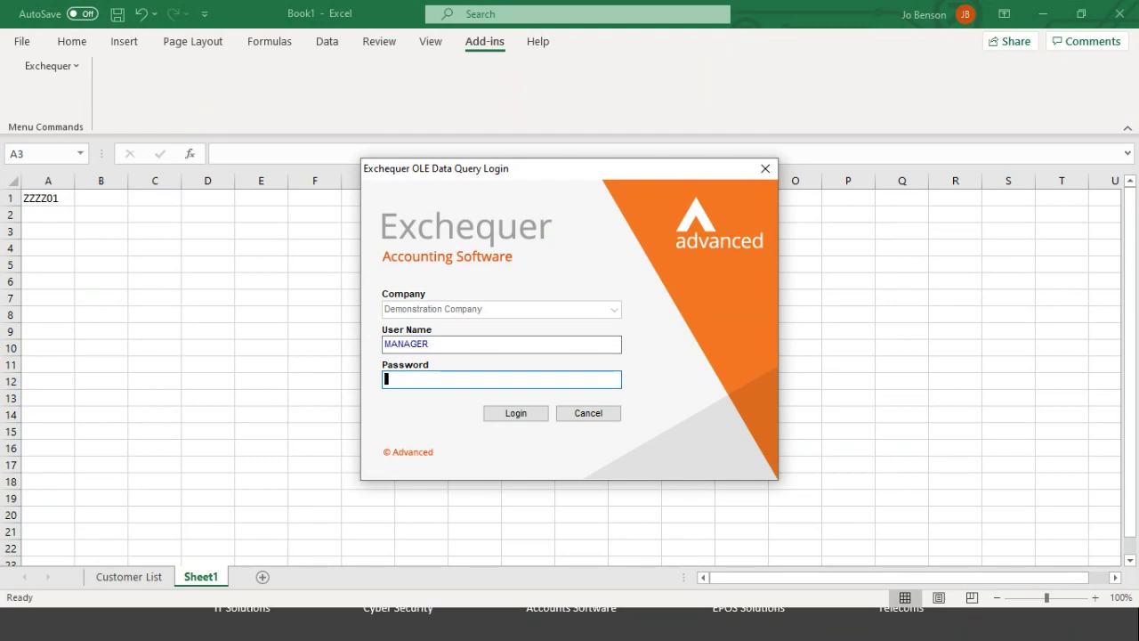
{"action": "type", "text": "s"}
{"action": "left_click", "coordinate": [507, 415]}
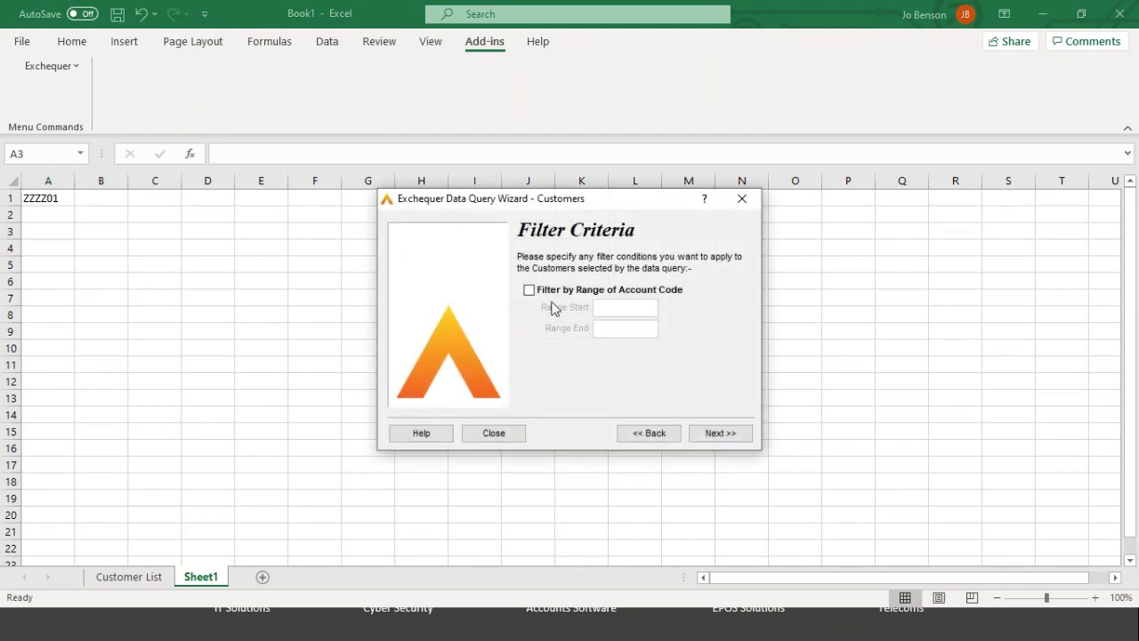
{"action": "left_click", "coordinate": [725, 434]}
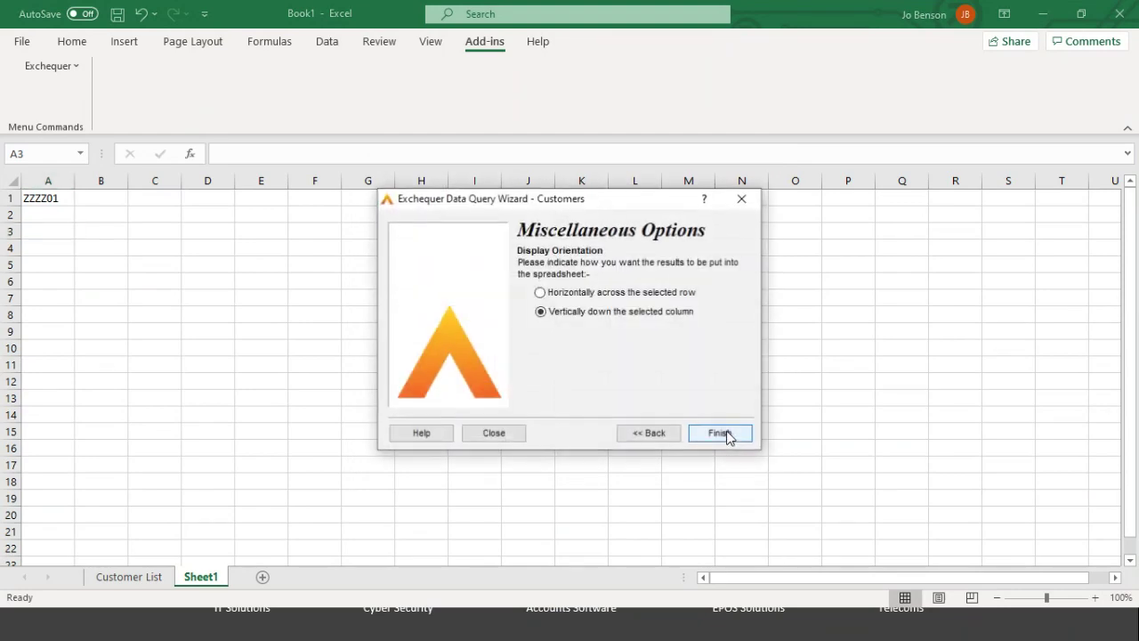
{"action": "left_click", "coordinate": [720, 434]}
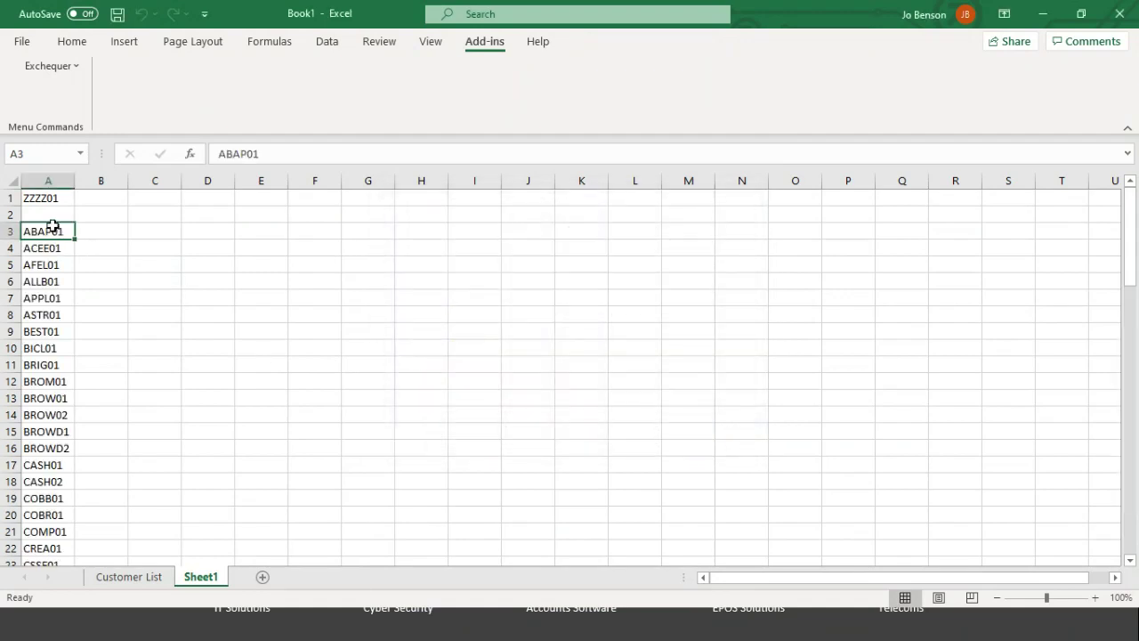
Step: Select cell B3 and open Insert Function to list the User Defined Exchequer functions
{"action": "left_click", "coordinate": [89, 233]}
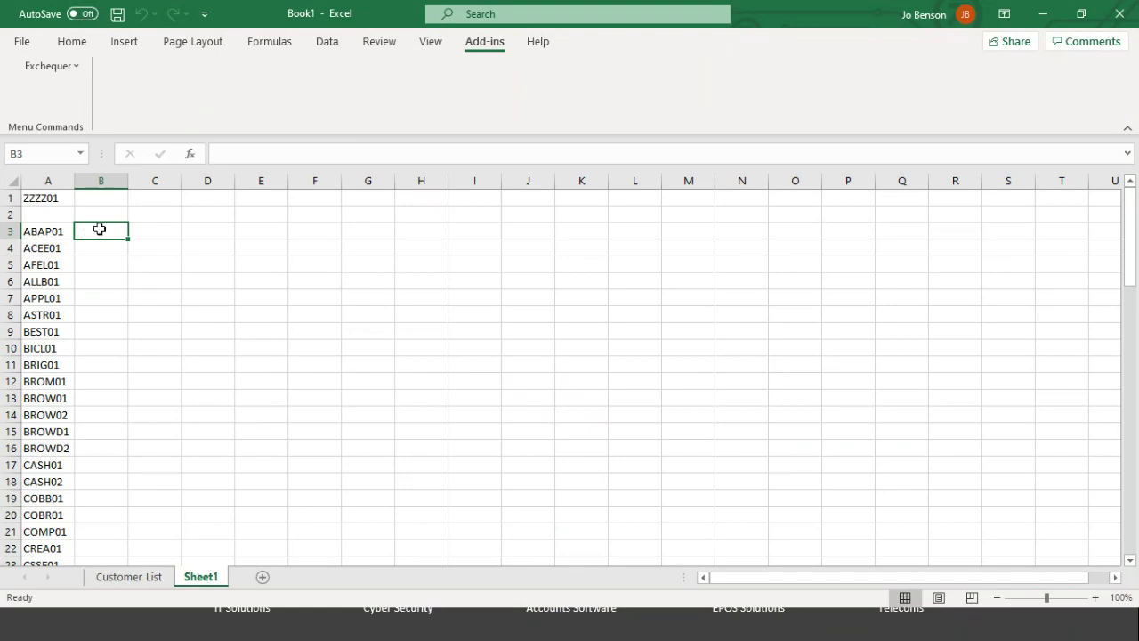
{"action": "left_click", "coordinate": [190, 155]}
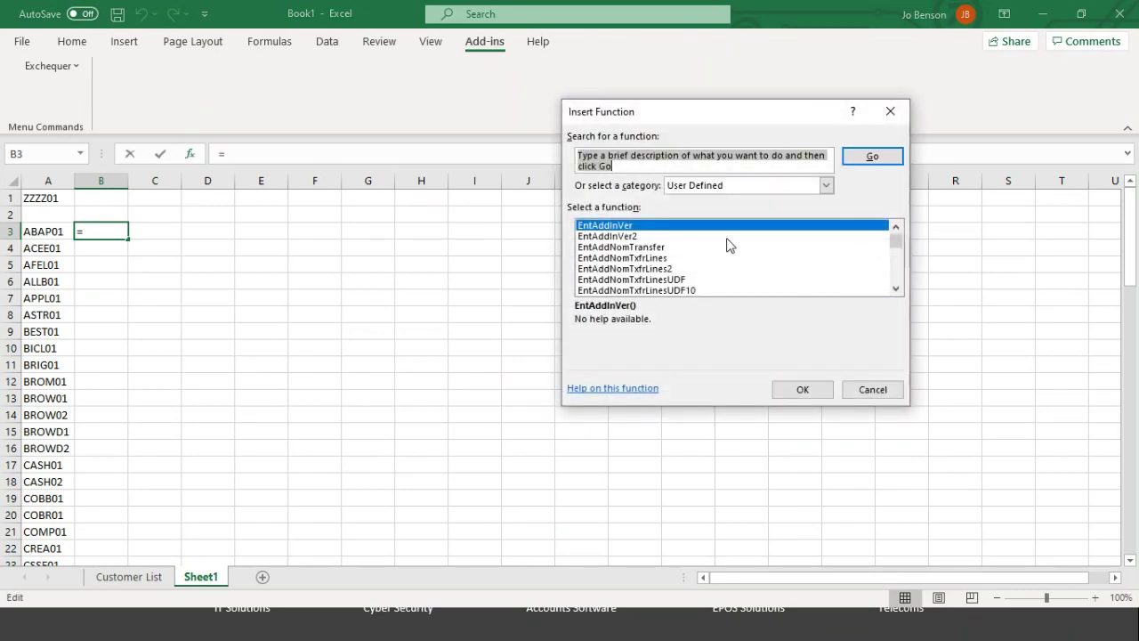
Step: Choose EntCustName from the User Defined category for cell B3
{"action": "left_click", "coordinate": [735, 187]}
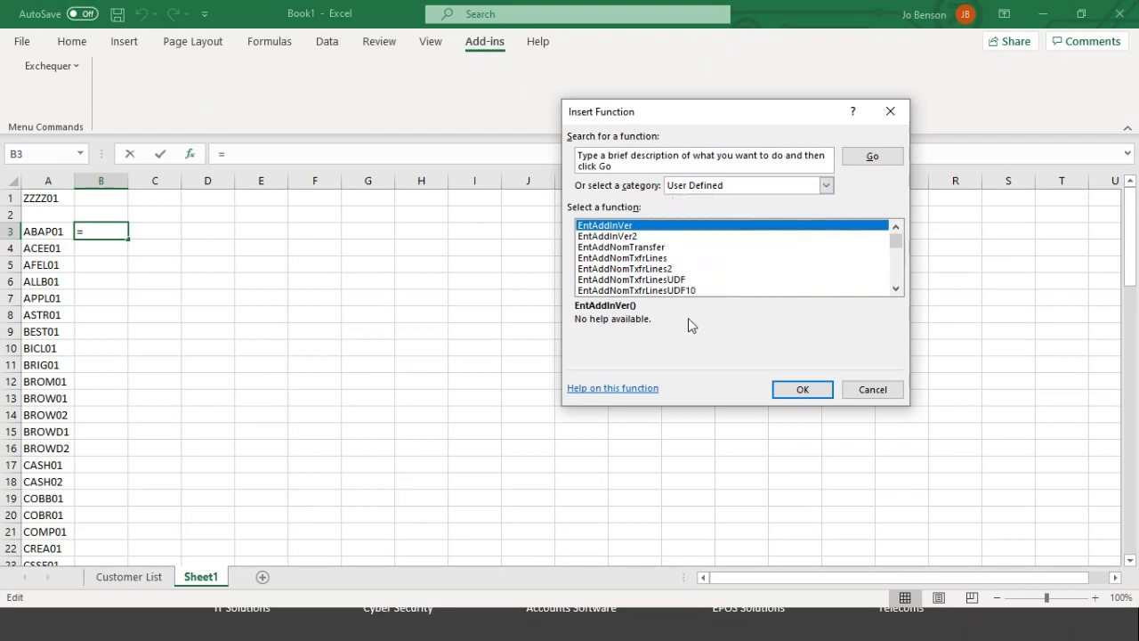
{"action": "left_click", "coordinate": [631, 258]}
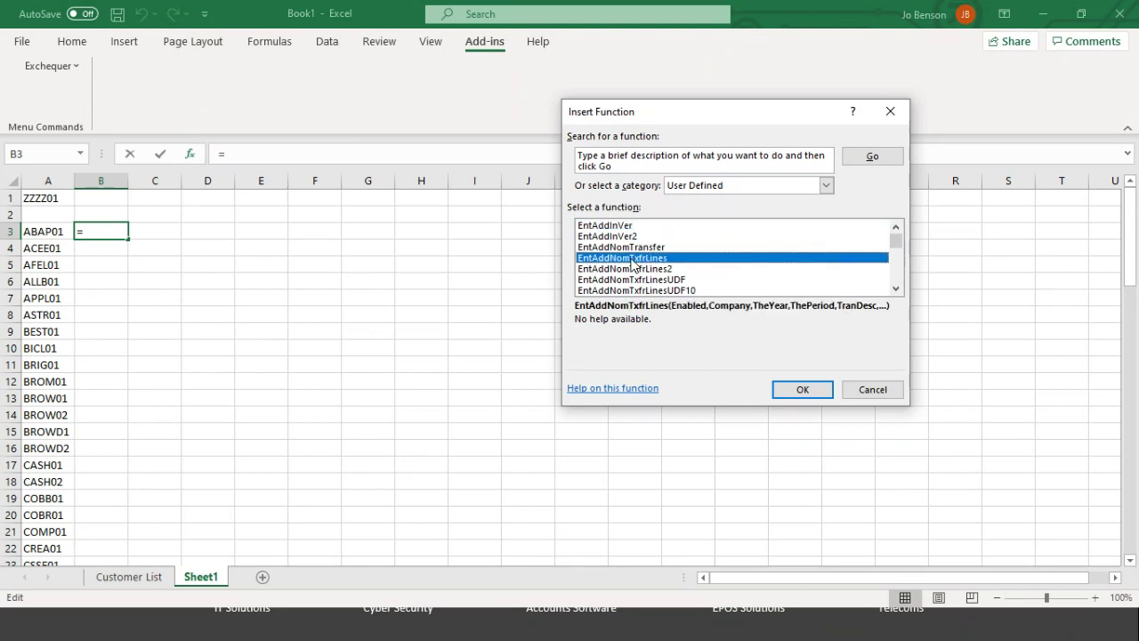
{"action": "key", "text": "Down"}
{"action": "key", "text": "Down"}
{"action": "key", "text": "Down"}
{"action": "key", "text": "Down"}
{"action": "key", "text": "Down"}
{"action": "key", "text": "Down"}
{"action": "key", "text": "Down"}
{"action": "key", "text": "Down"}
{"action": "key", "text": "Down"}
{"action": "key", "text": "Down"}
{"action": "key", "text": "Down"}
{"action": "key", "text": "Down"}
{"action": "key", "text": "Down"}
{"action": "key", "text": "Down"}
{"action": "key", "text": "Down"}
{"action": "key", "text": "Down"}
{"action": "key", "text": "Down"}
{"action": "key", "text": "Down"}
{"action": "key", "text": "Down"}
{"action": "key", "text": "Down"}
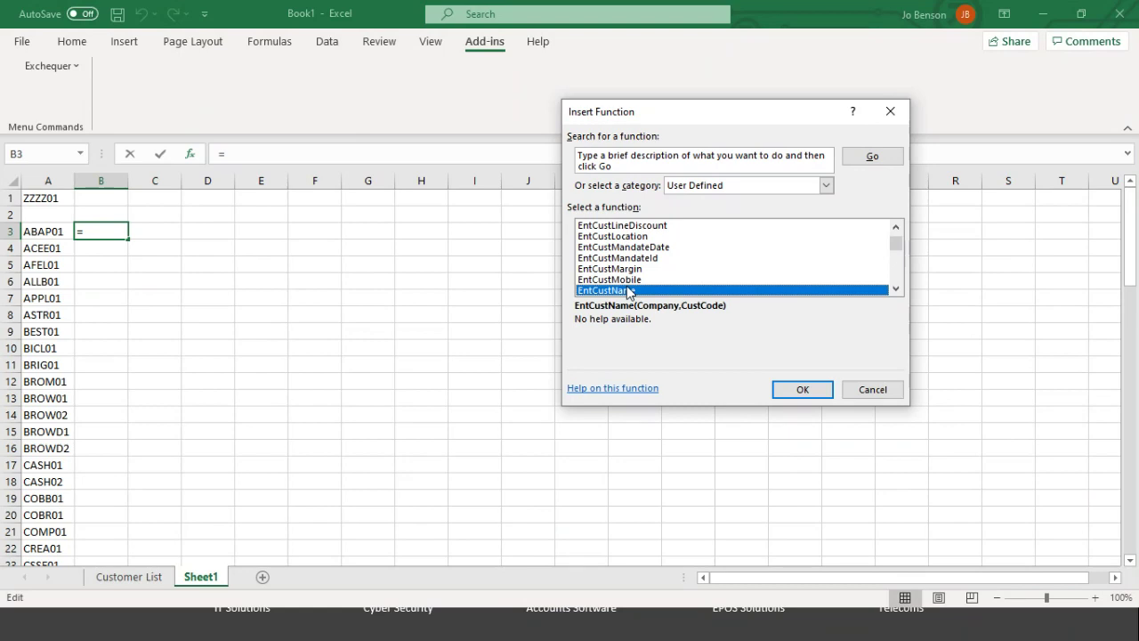
{"action": "double_click", "coordinate": [628, 291]}
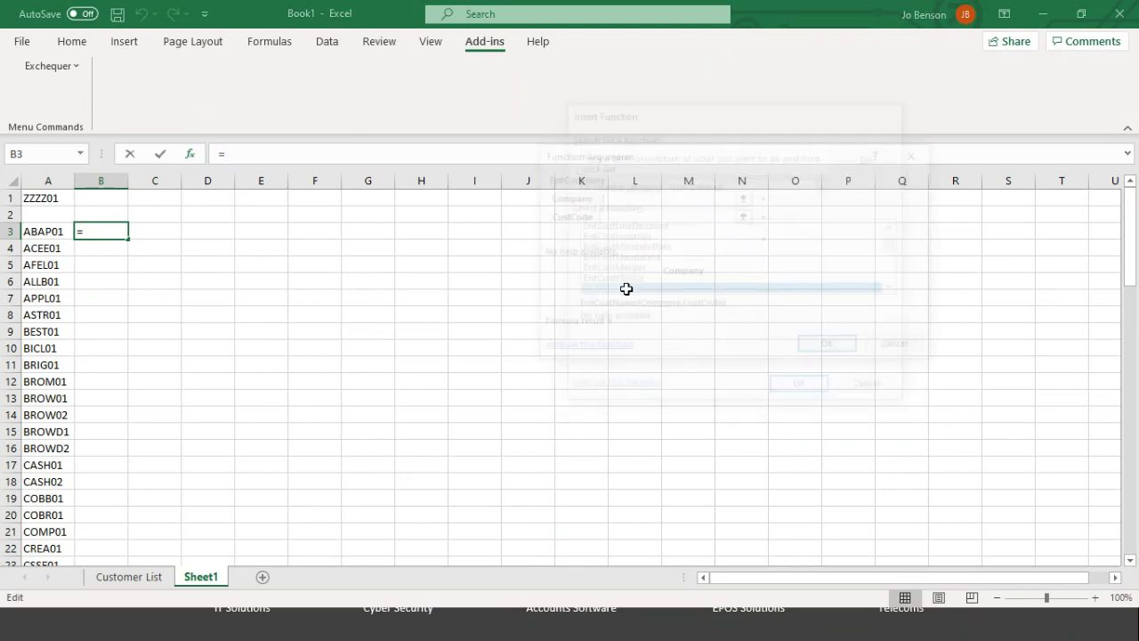
Step: Point EntCustName's Company argument at absolute $A$1 (ZZZZ01) and CustCode at A3 (ABAP01)
{"action": "left_click", "coordinate": [604, 199]}
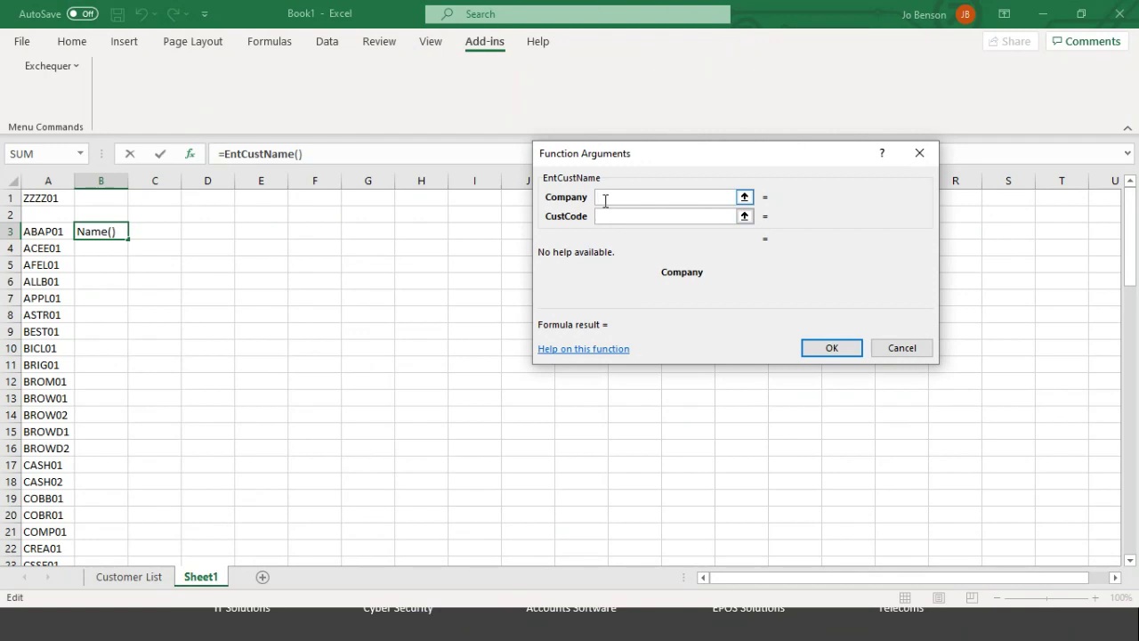
{"action": "left_click_drag", "start_coordinate": [649, 155], "coordinate": [362, 235]}
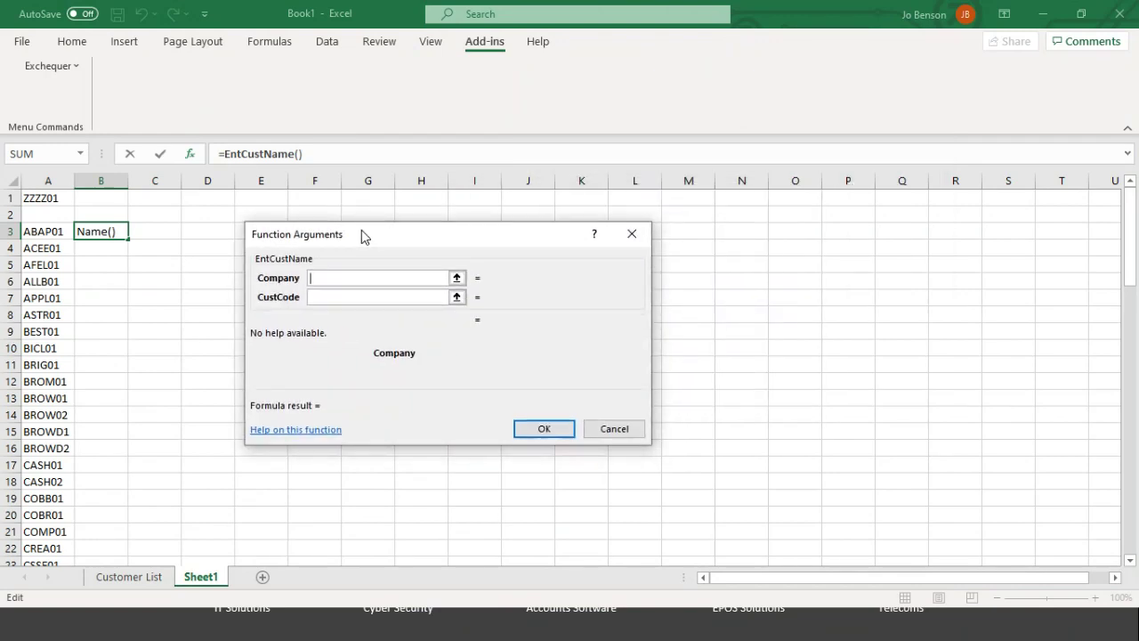
{"action": "left_click", "coordinate": [50, 199]}
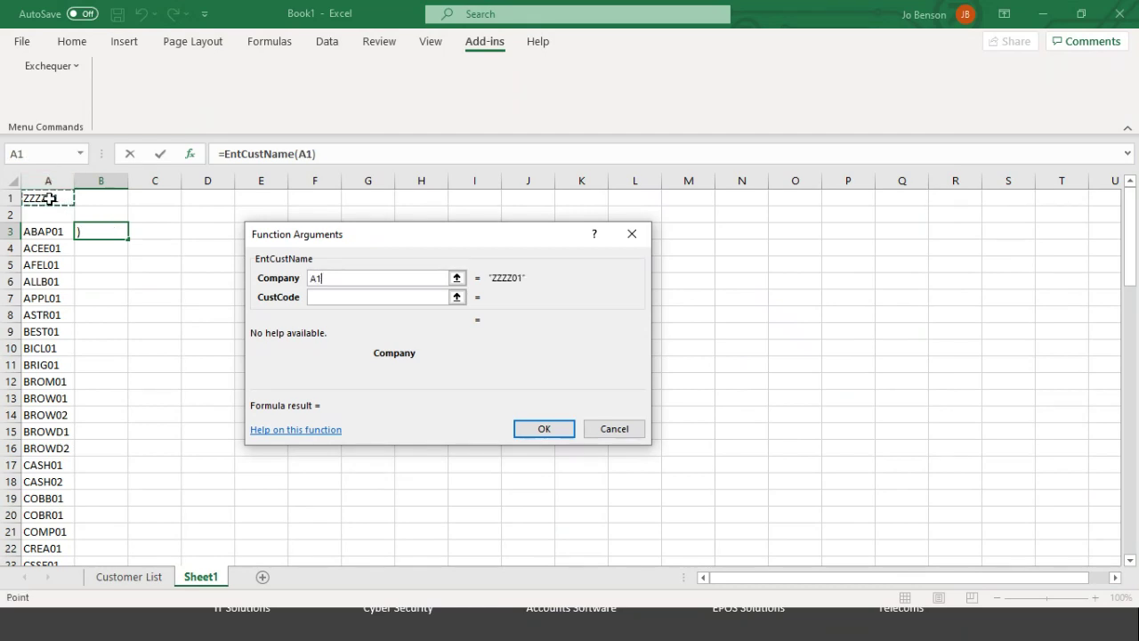
{"action": "key", "text": "F4"}
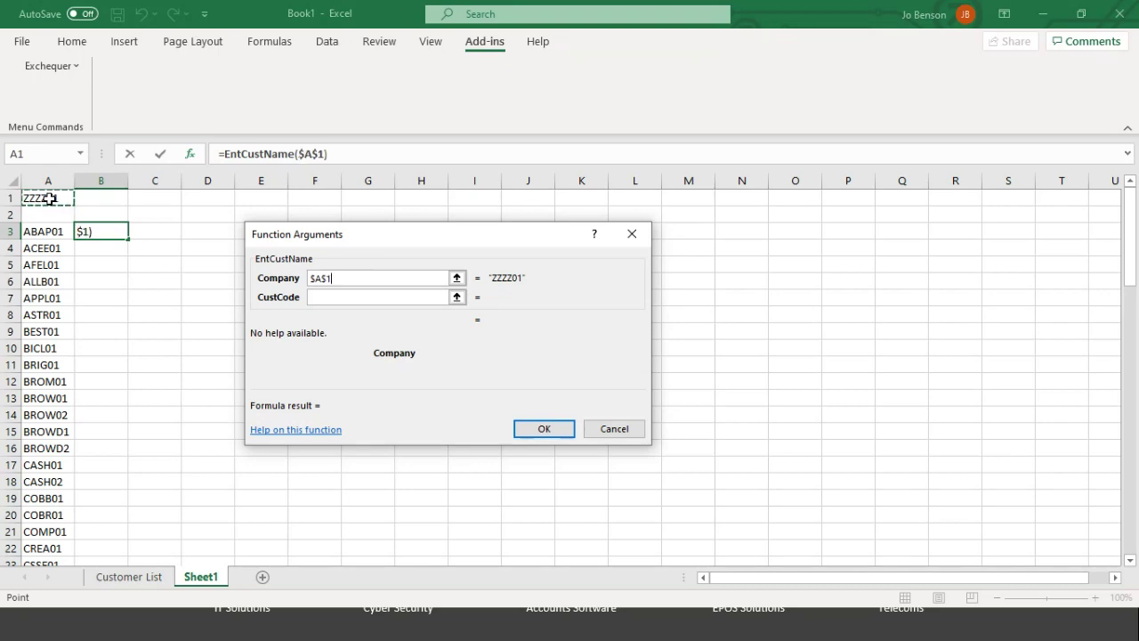
{"action": "key", "text": "F4"}
{"action": "key", "text": "F4"}
{"action": "key", "text": "F4"}
{"action": "key", "text": "F4"}
{"action": "left_click", "coordinate": [320, 301]}
{"action": "left_click", "coordinate": [321, 300]}
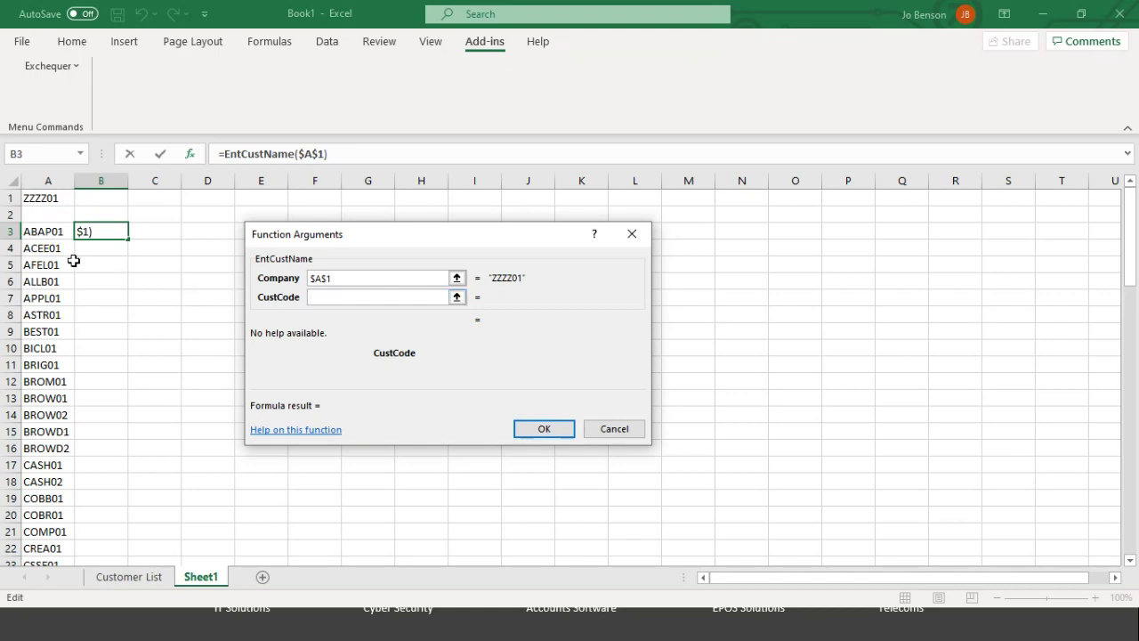
{"action": "left_click", "coordinate": [54, 231]}
Step: Switch to PowerPoint and minimise its editing window
{"action": "key", "text": "alt+Tab"}
{"action": "key", "text": "alt+Tab"}
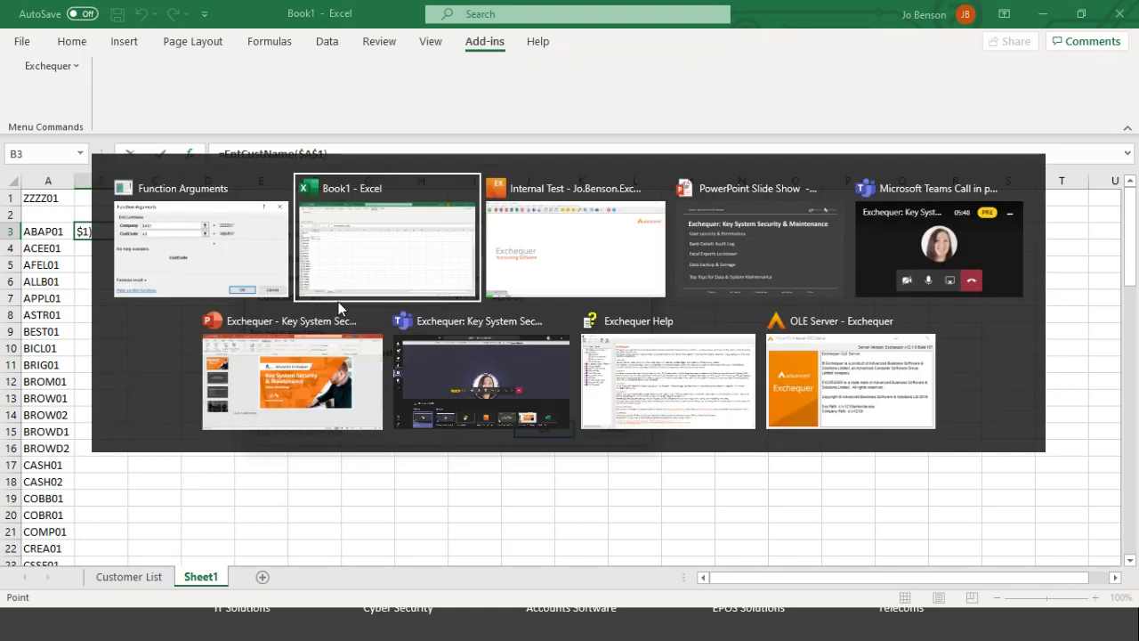
{"action": "key", "text": "alt+Tab"}
{"action": "key", "text": "alt+Tab"}
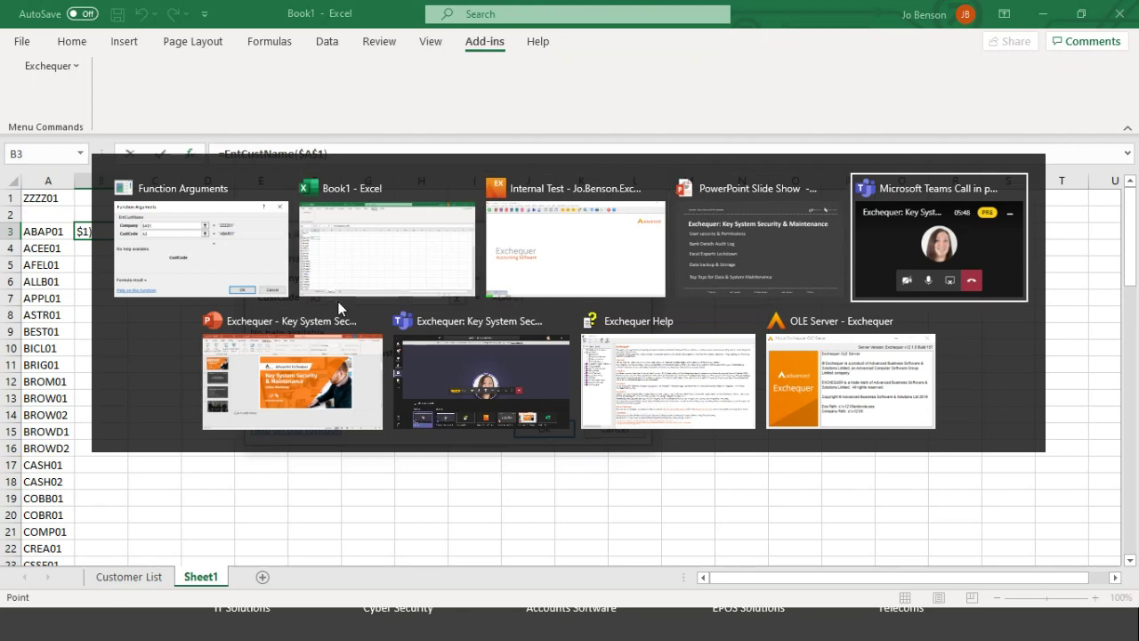
{"action": "key", "text": "alt+Tab"}
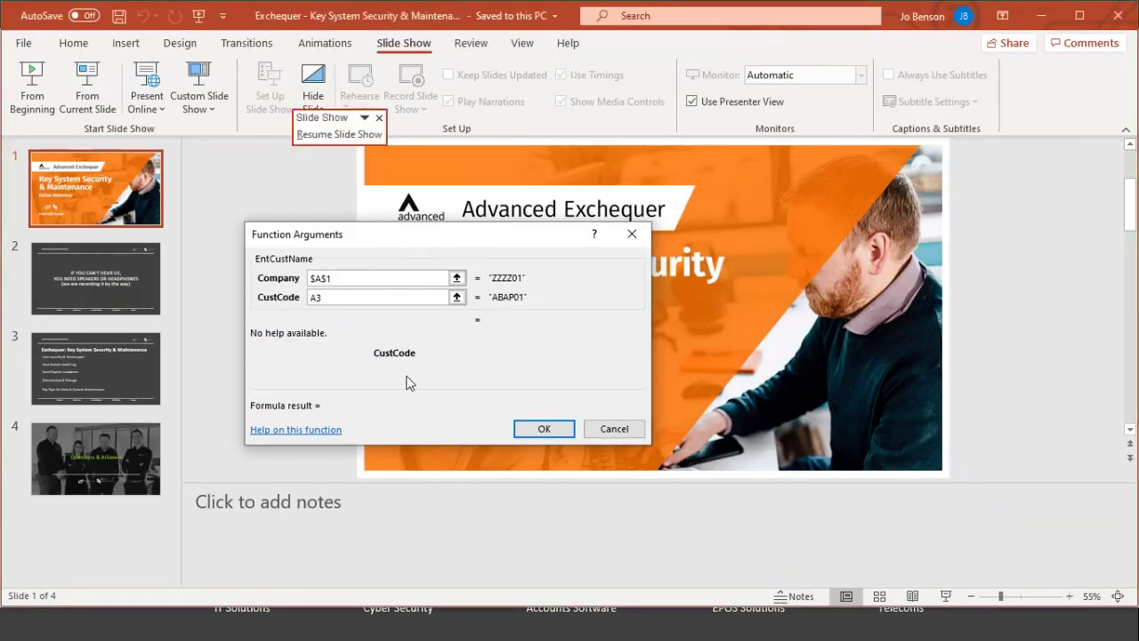
{"action": "left_click", "coordinate": [1052, 18]}
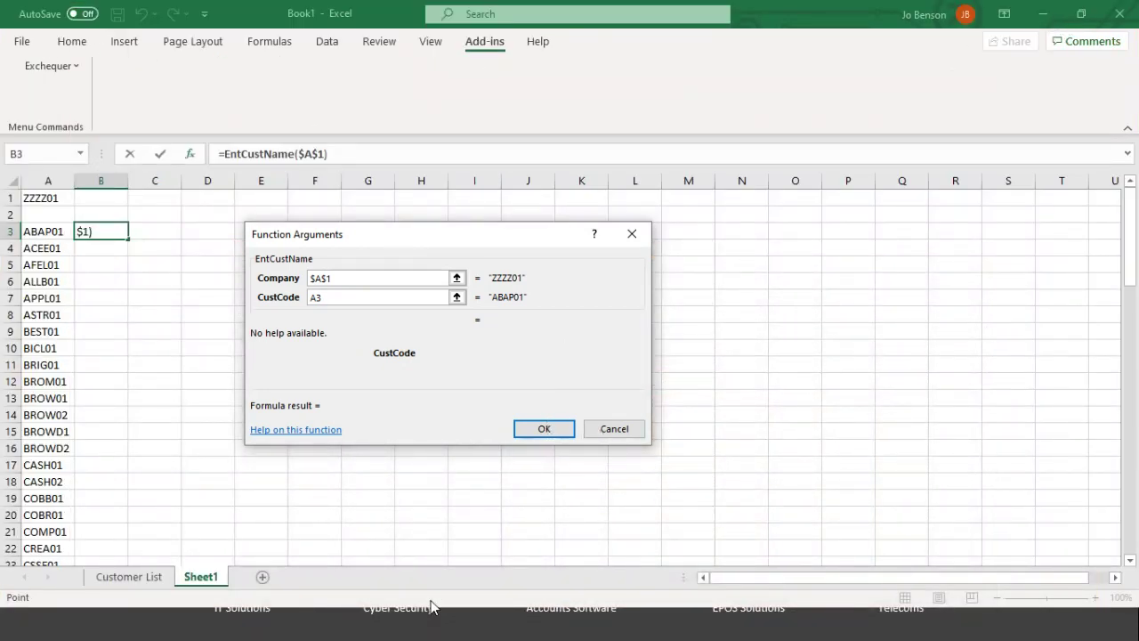
Step: Return to the Book1 workbook, then bring the full-screen slide show to the front
{"action": "key", "text": "alt+Tab"}
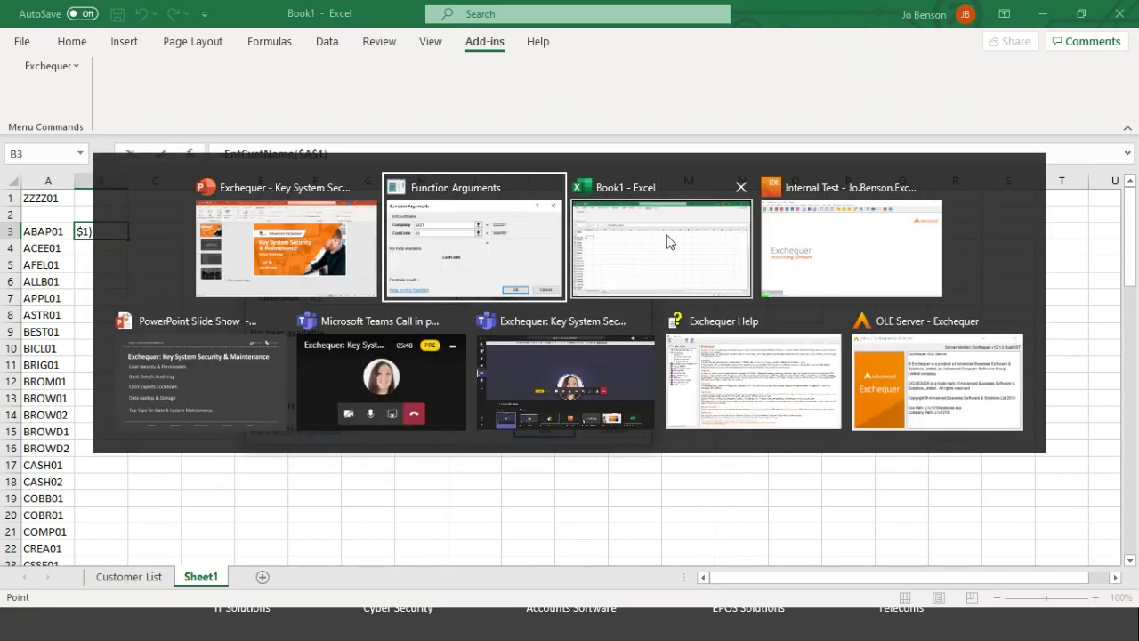
{"action": "left_click", "coordinate": [665, 197]}
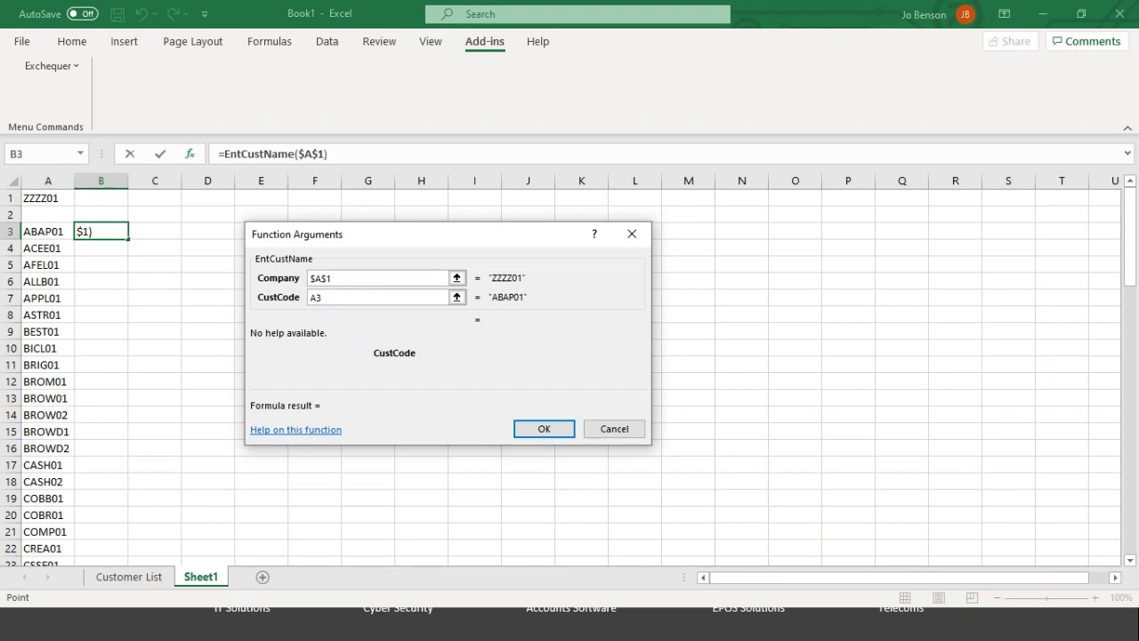
{"action": "left_click", "coordinate": [398, 622]}
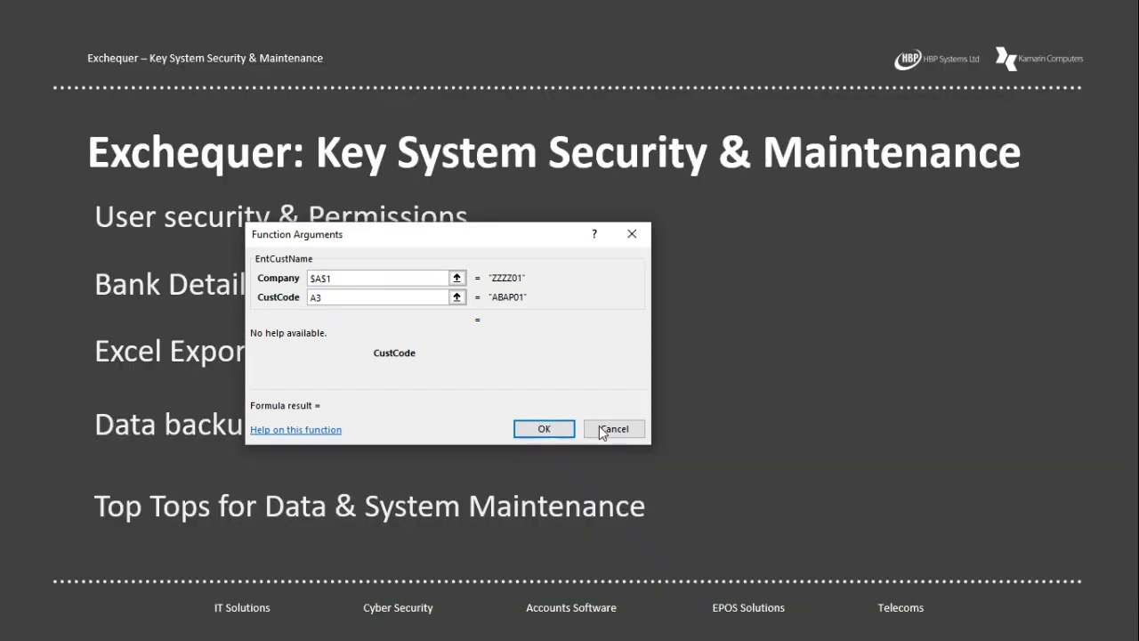
{"action": "key", "text": "alt+Tab"}
{"action": "key", "text": "alt+Tab"}
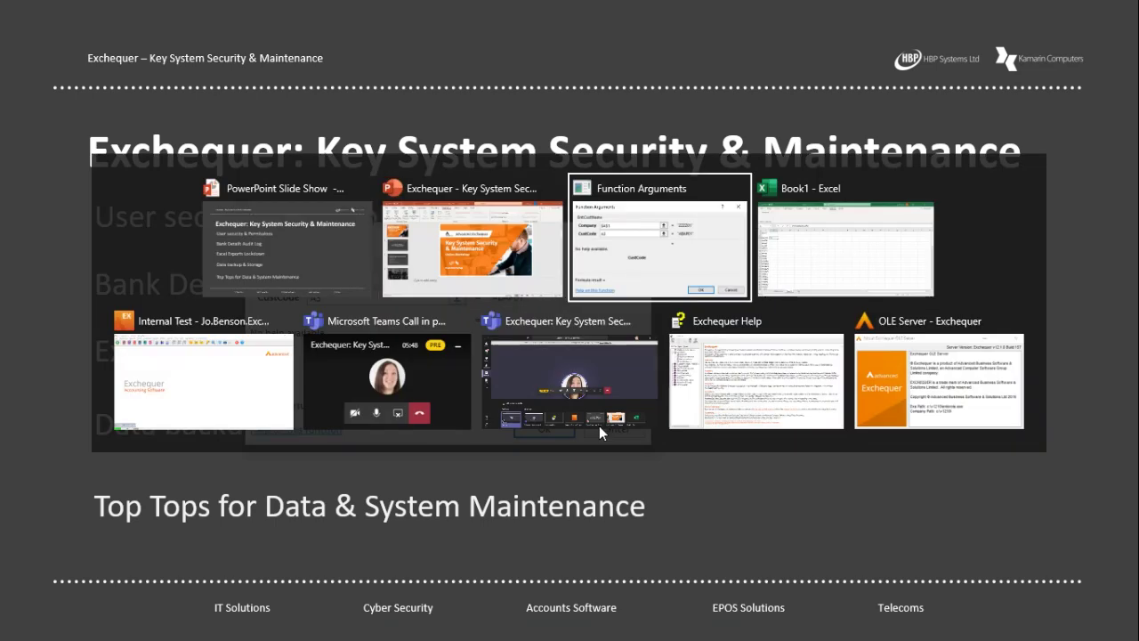
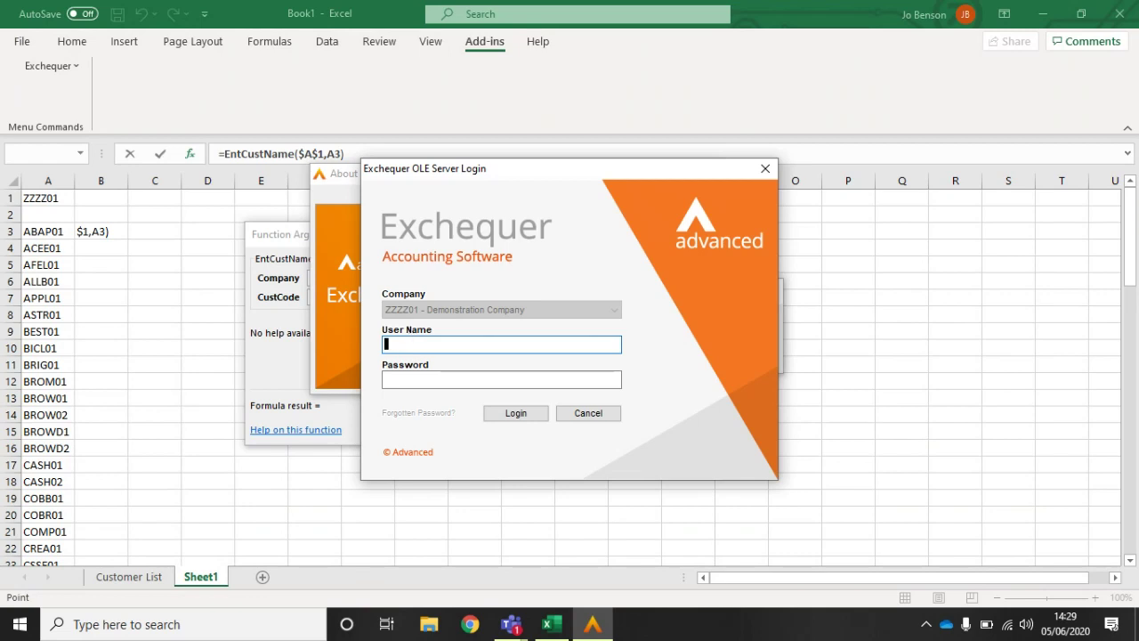
Step: Log in to Exchequer's OLE server, then confirm EntCustName with CustCode $A3, returning A B Applications Limited
{"action": "type", "text": "MANAGER"}
{"action": "key", "text": "Tab"}
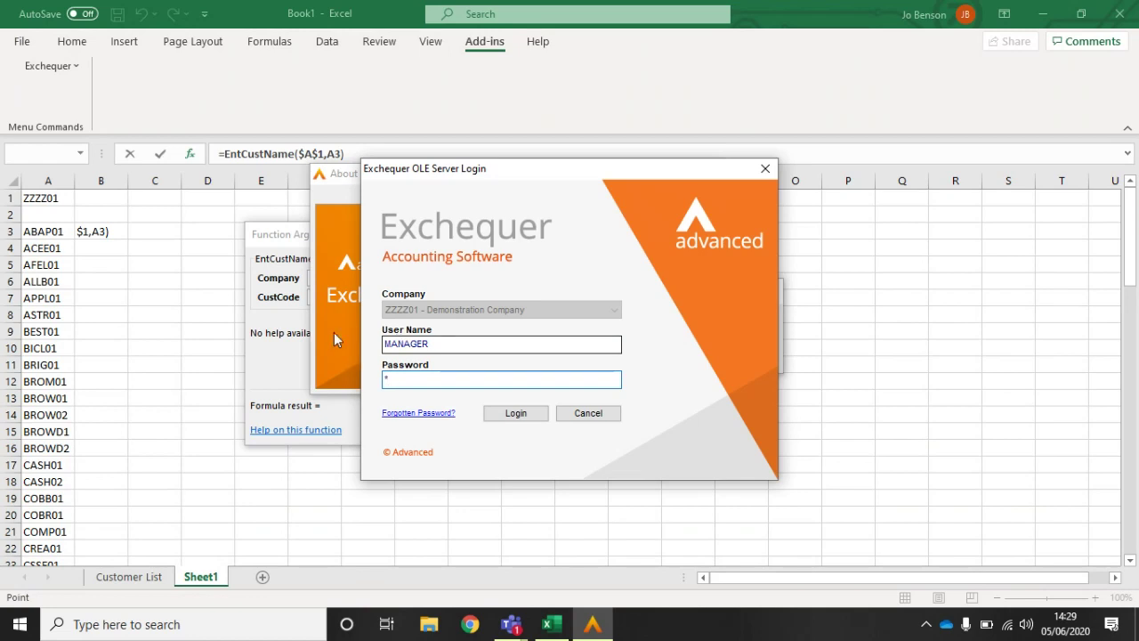
{"action": "type", "text": "*"}
{"action": "left_click", "coordinate": [504, 420]}
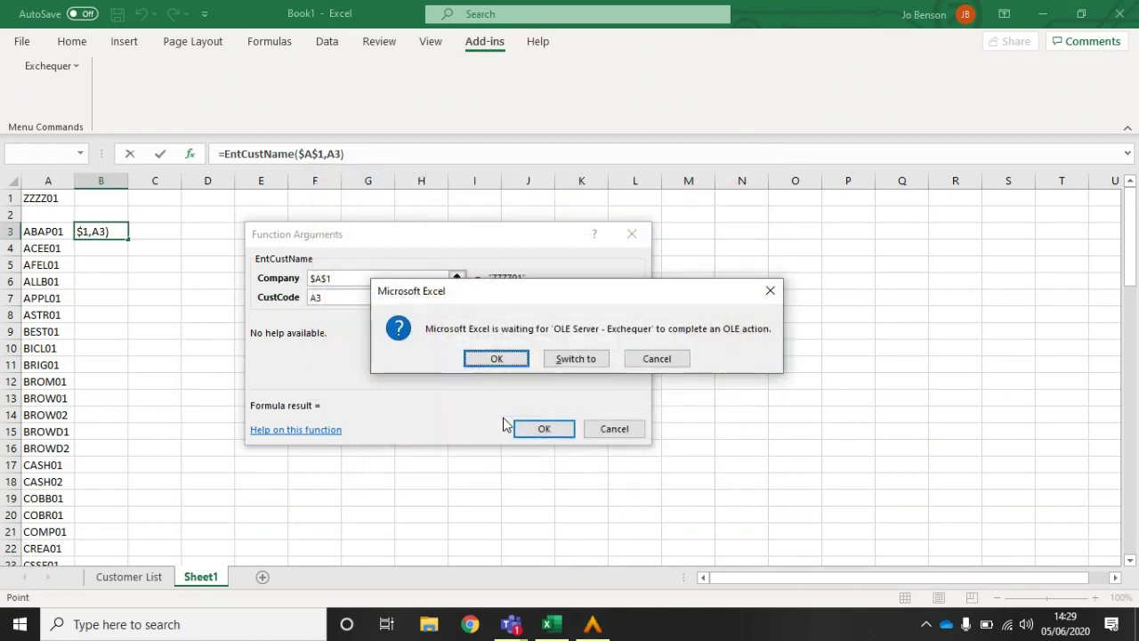
{"action": "left_click", "coordinate": [496, 360]}
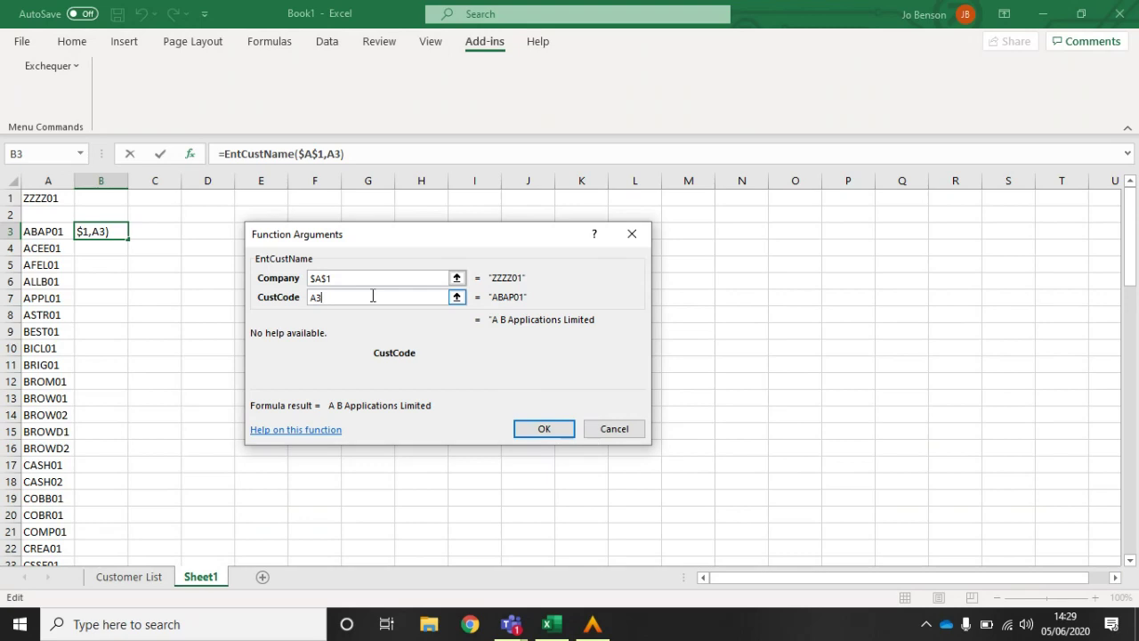
{"action": "key", "text": "F4"}
{"action": "key", "text": "F4"}
{"action": "key", "text": "F4"}
{"action": "left_click", "coordinate": [546, 430]}
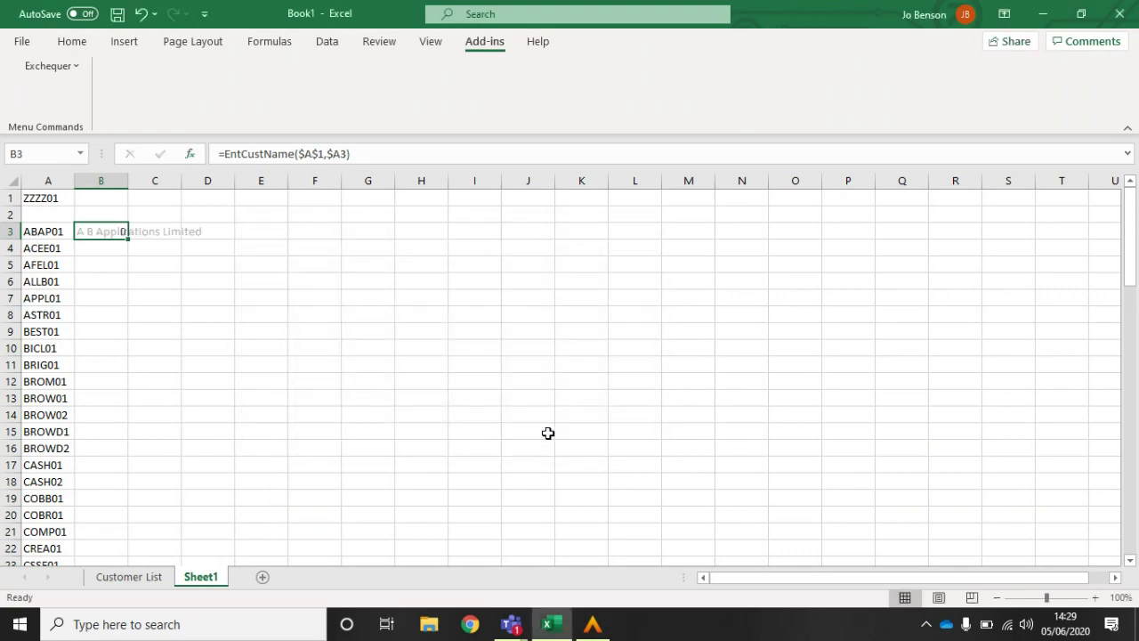
Step: Fill the EntCustName formula down column B and autofit the column to the longest customer name
{"action": "double_click", "coordinate": [128, 181]}
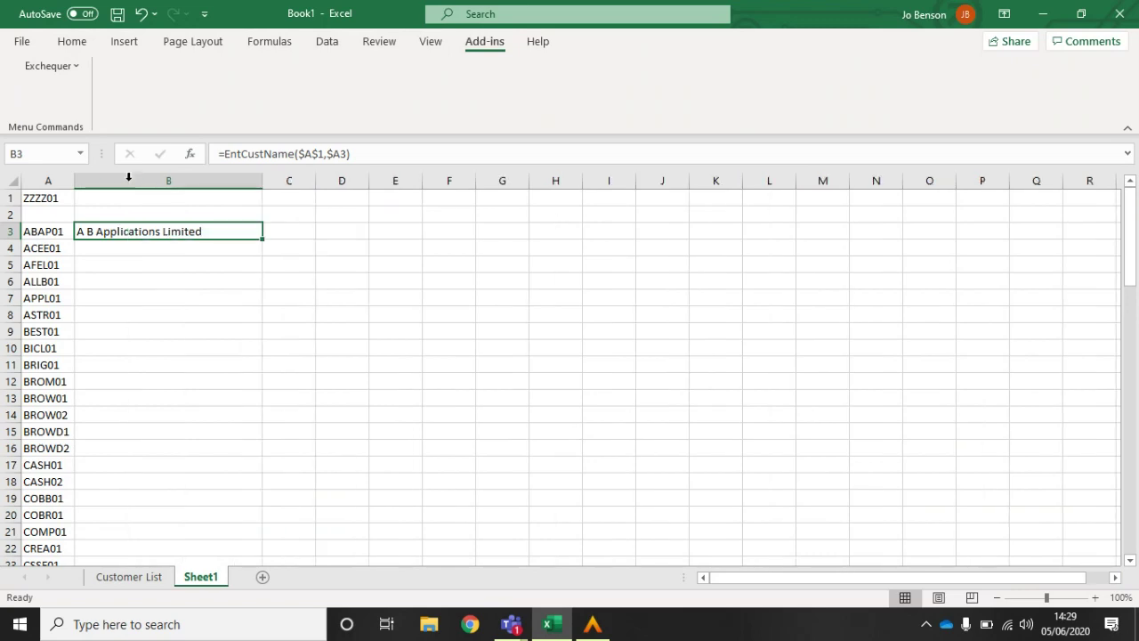
{"action": "double_click", "coordinate": [262, 239]}
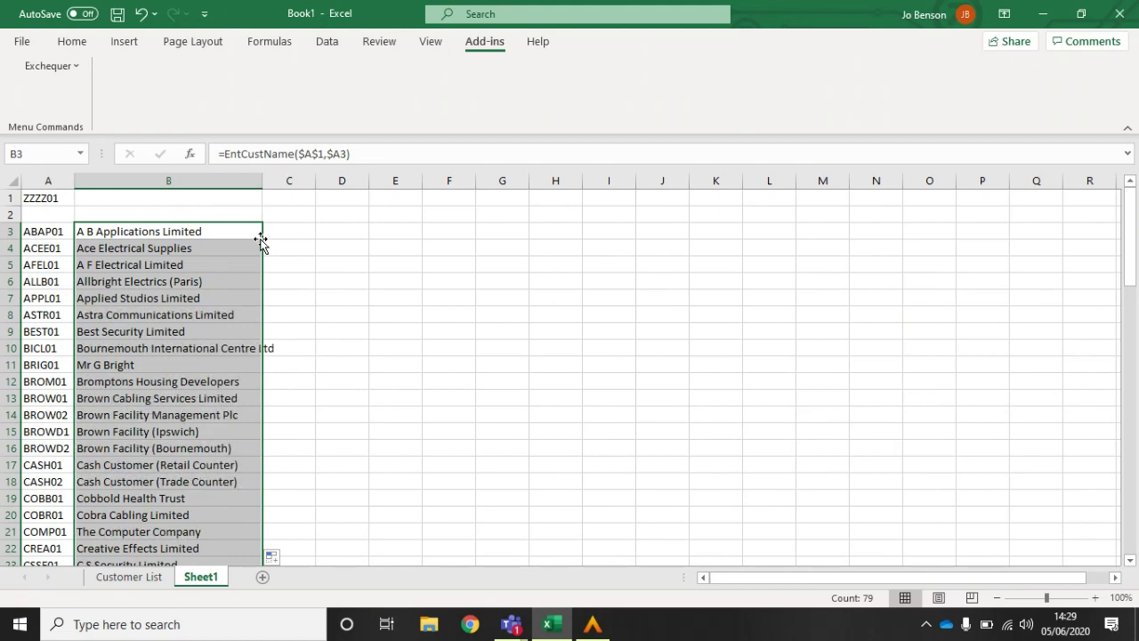
{"action": "double_click", "coordinate": [262, 180]}
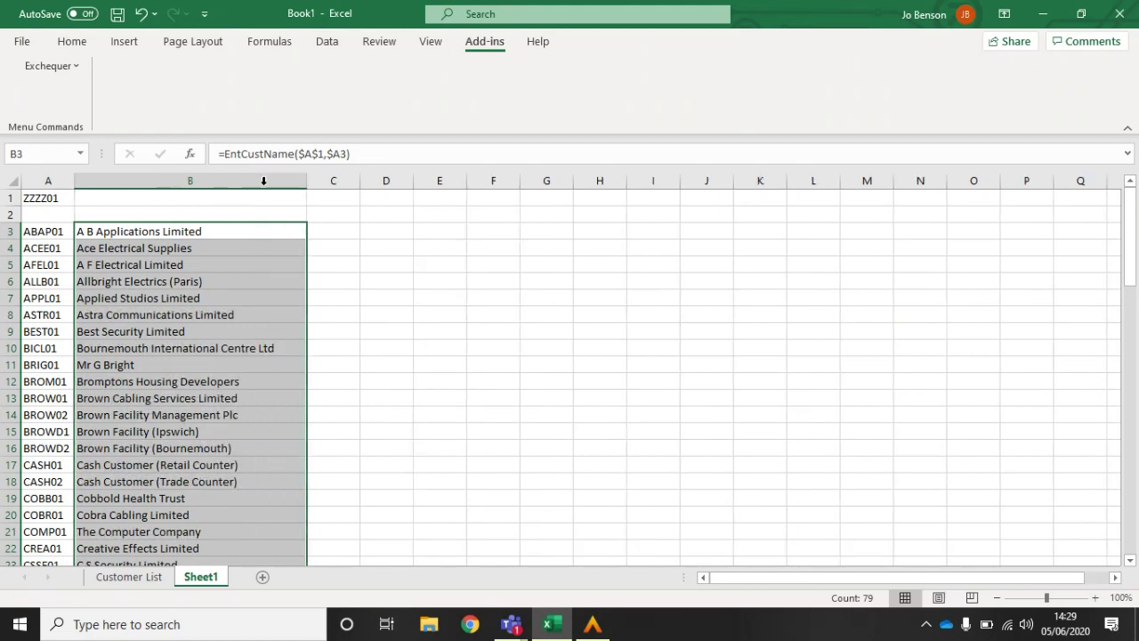
{"action": "left_click", "coordinate": [345, 229]}
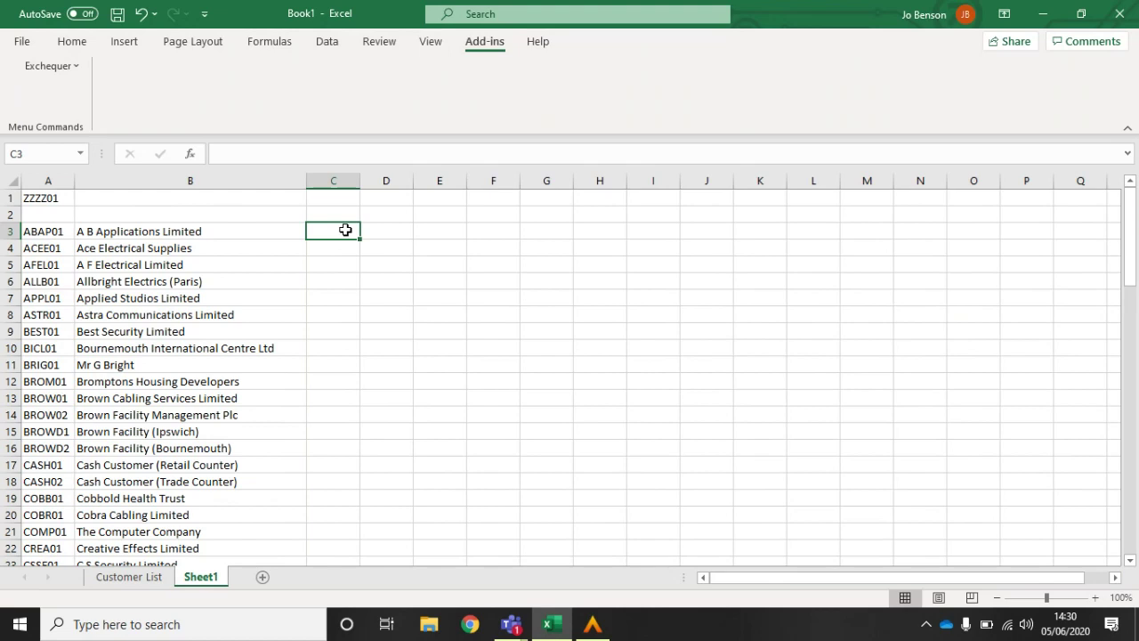
Step: Insert the EntCustStatus function into cell C3
{"action": "left_click", "coordinate": [189, 153]}
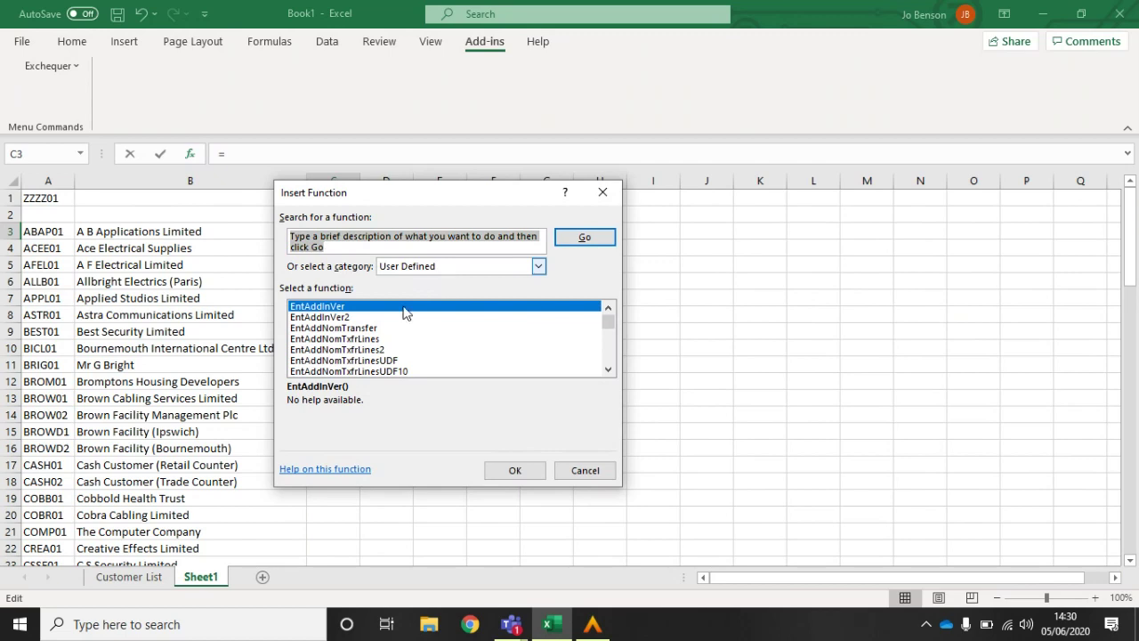
{"action": "left_click", "coordinate": [344, 340]}
{"action": "key", "text": "Down"}
{"action": "key", "text": "Down"}
{"action": "key", "text": "Down"}
{"action": "key", "text": "Down"}
{"action": "key", "text": "Down"}
{"action": "key", "text": "Down"}
{"action": "key", "text": "Down"}
{"action": "key", "text": "Down"}
{"action": "key", "text": "Down"}
{"action": "key", "text": "Down"}
{"action": "key", "text": "Down"}
{"action": "key", "text": "Down"}
{"action": "key", "text": "Down"}
{"action": "key", "text": "Down"}
{"action": "key", "text": "Down"}
{"action": "key", "text": "Down"}
{"action": "key", "text": "Down"}
{"action": "key", "text": "Down"}
{"action": "key", "text": "Down"}
{"action": "key", "text": "Down"}
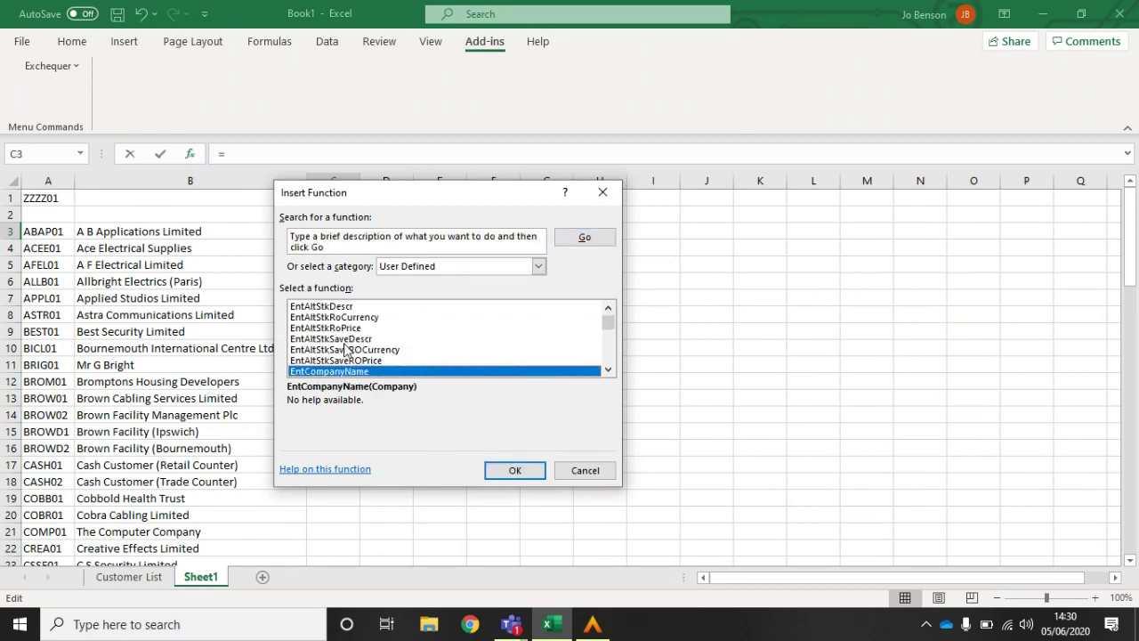
{"action": "key", "text": "Down"}
{"action": "key", "text": "Down"}
{"action": "key", "text": "Down"}
{"action": "key", "text": "Down"}
{"action": "key", "text": "Down"}
{"action": "key", "text": "Down"}
{"action": "key", "text": "Down"}
{"action": "key", "text": "Down"}
{"action": "key", "text": "Down"}
{"action": "key", "text": "Down"}
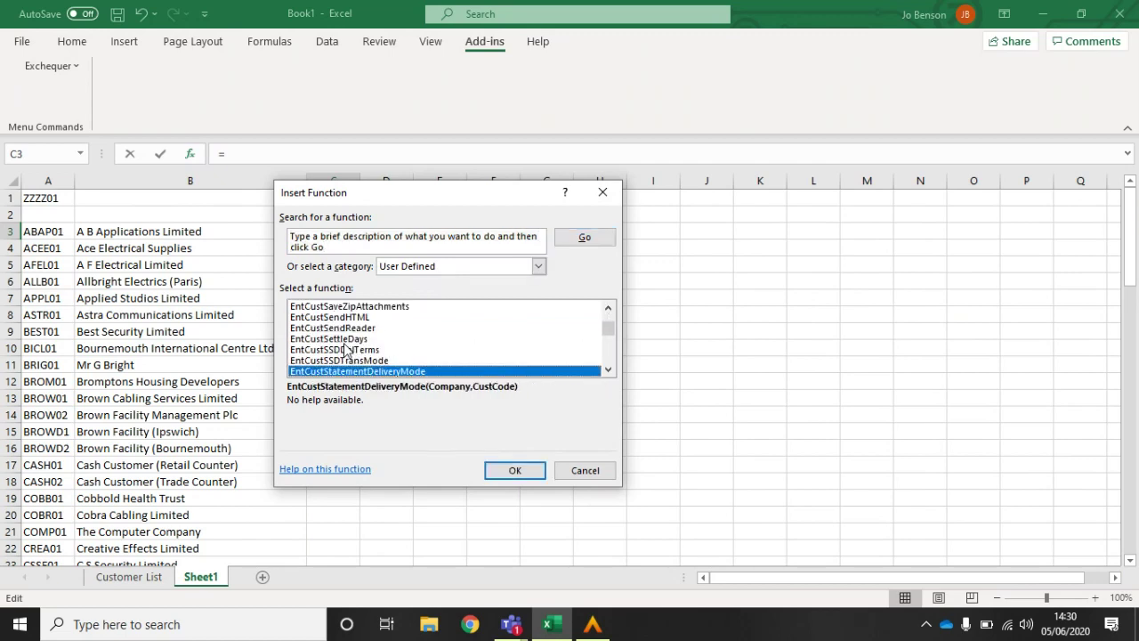
{"action": "key", "text": "Down"}
{"action": "key", "text": "Down"}
{"action": "key", "text": "Down"}
{"action": "key", "text": "Up"}
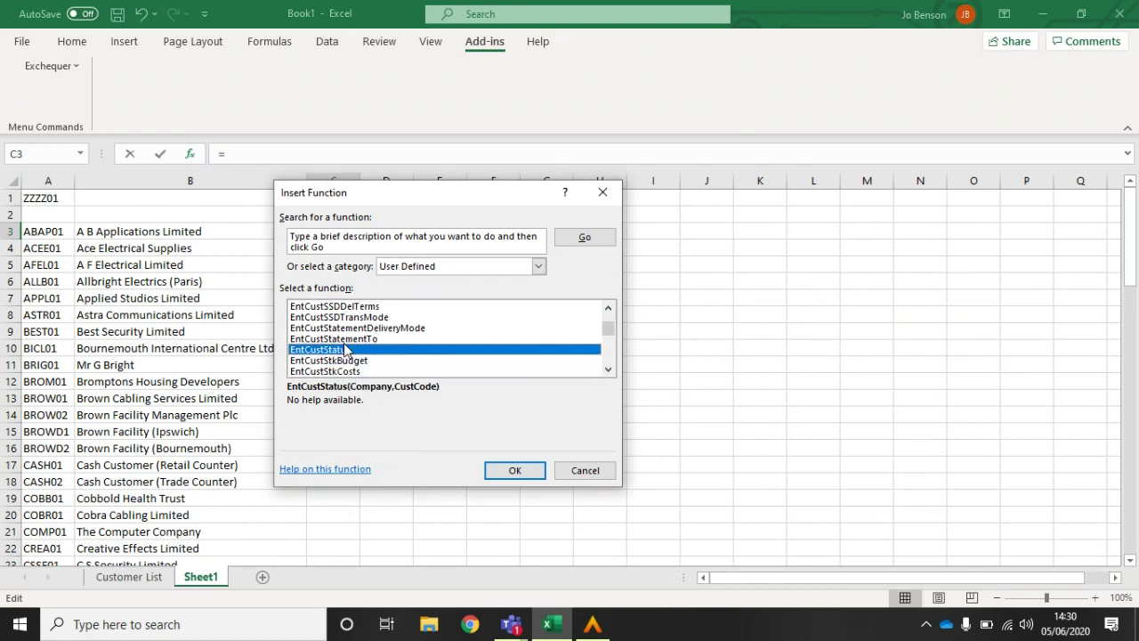
{"action": "left_click", "coordinate": [503, 472]}
Step: Set Company to $A$1 and CustCode to $A3, then fill the status formula down column C
{"action": "left_click_drag", "start_coordinate": [460, 244], "coordinate": [628, 241]}
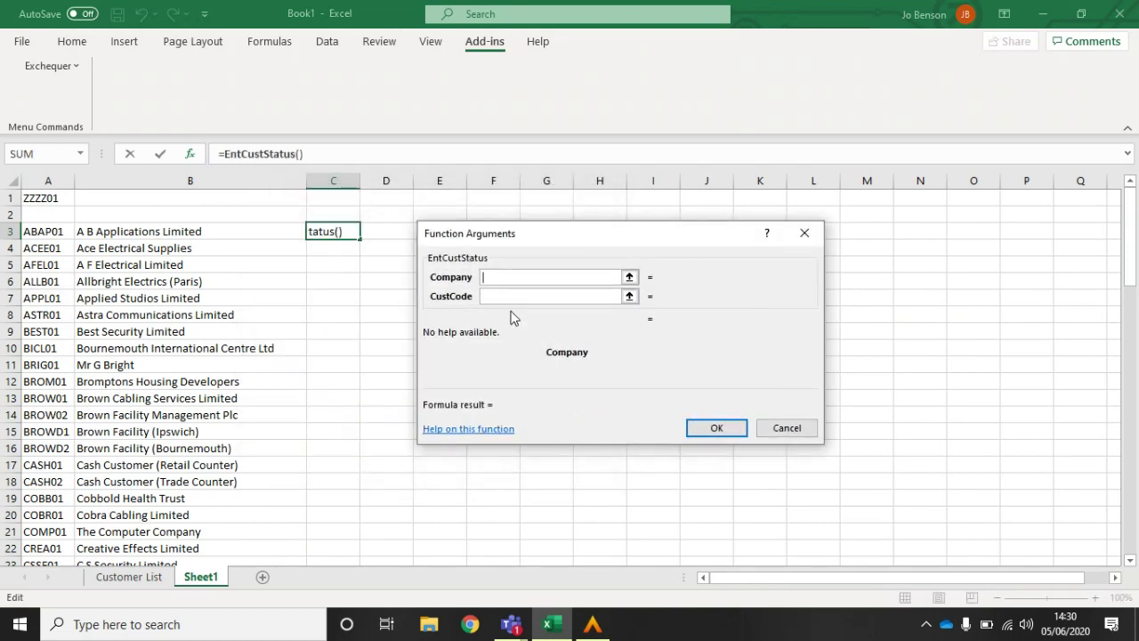
{"action": "left_click", "coordinate": [29, 196]}
{"action": "key", "text": "F4"}
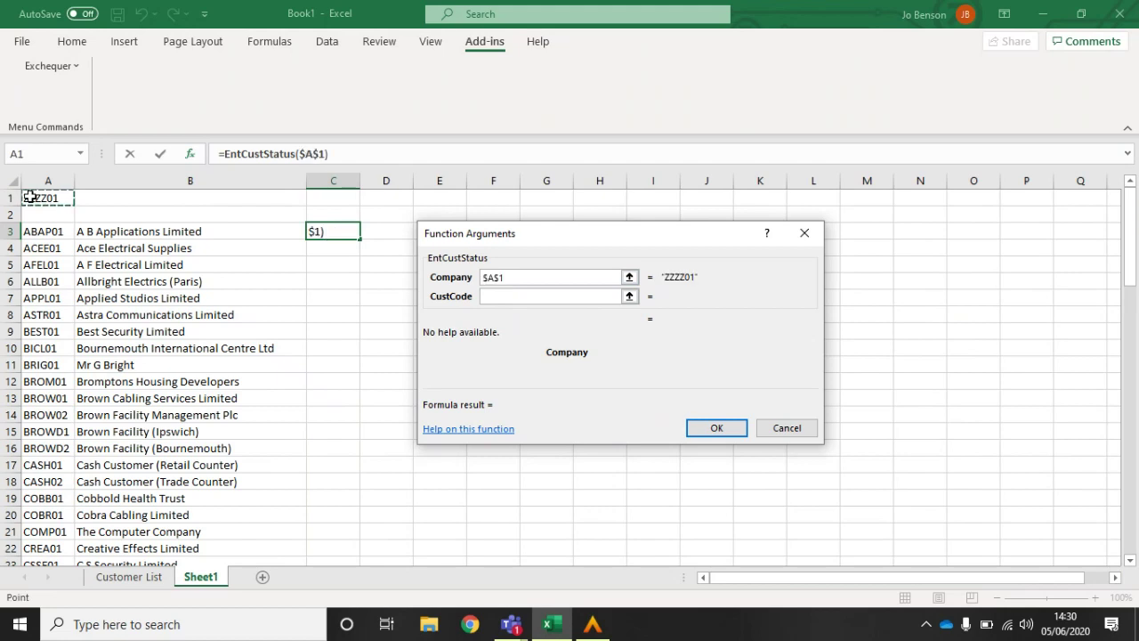
{"action": "left_click", "coordinate": [484, 297]}
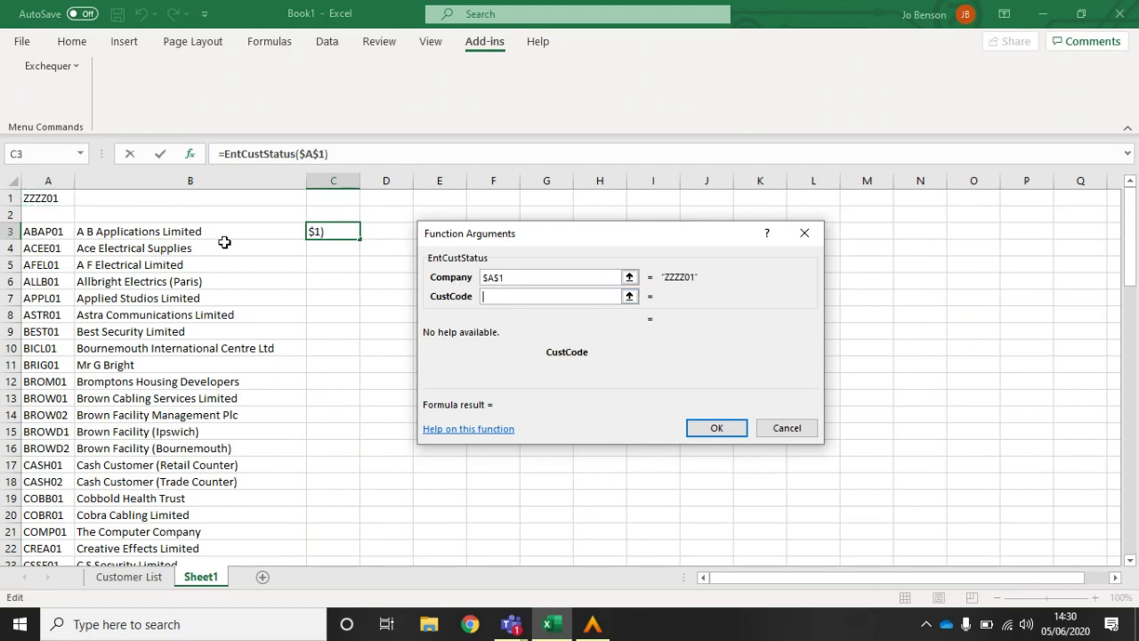
{"action": "left_click", "coordinate": [54, 232]}
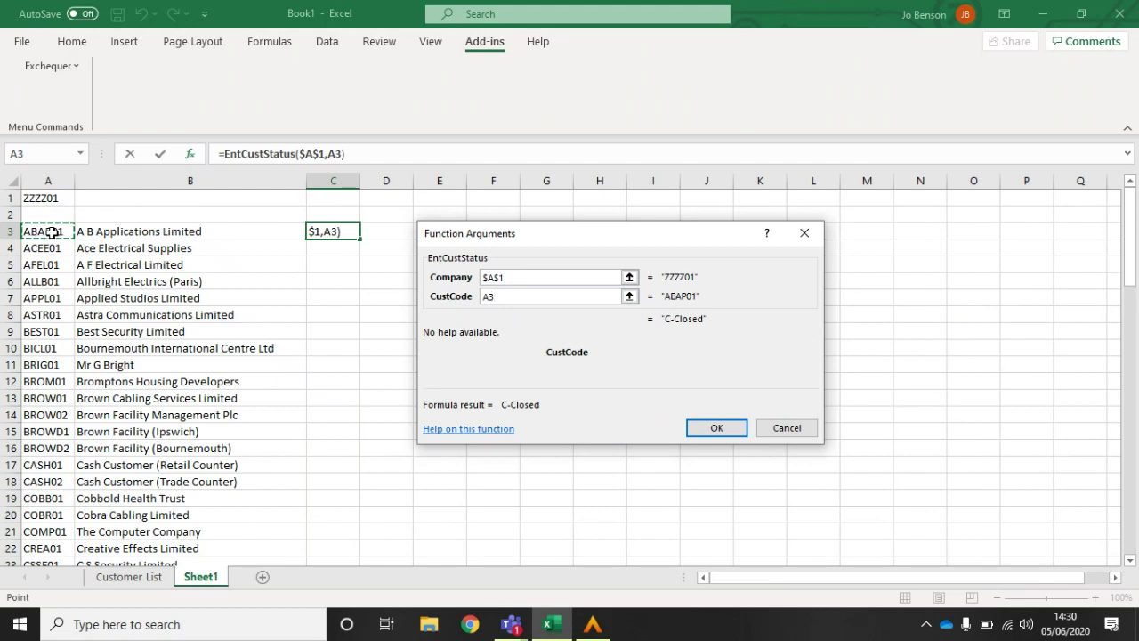
{"action": "type", "text": "44"}
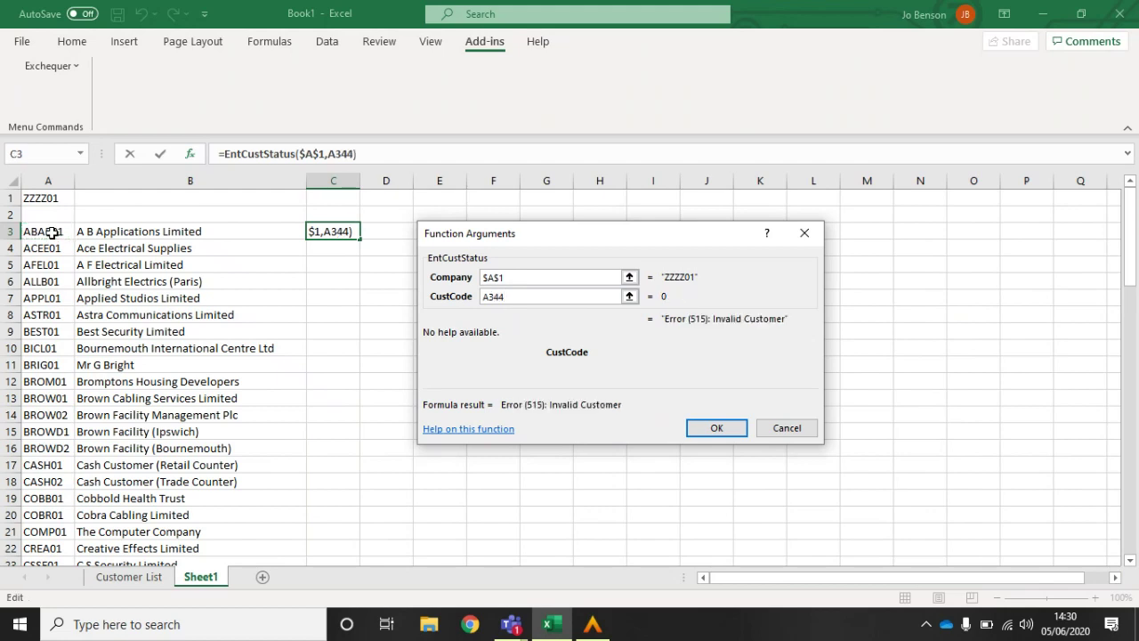
{"action": "key", "text": "BackSpace"}
{"action": "key", "text": "BackSpace"}
{"action": "key", "text": "F4"}
{"action": "key", "text": "F4"}
{"action": "key", "text": "F4"}
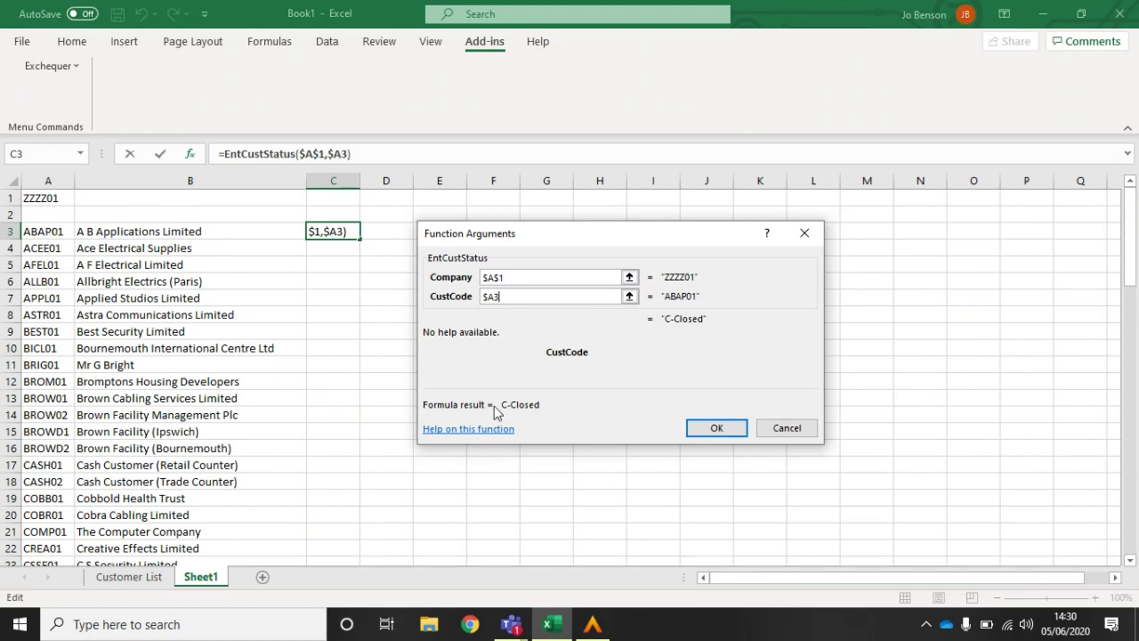
{"action": "left_click", "coordinate": [720, 428]}
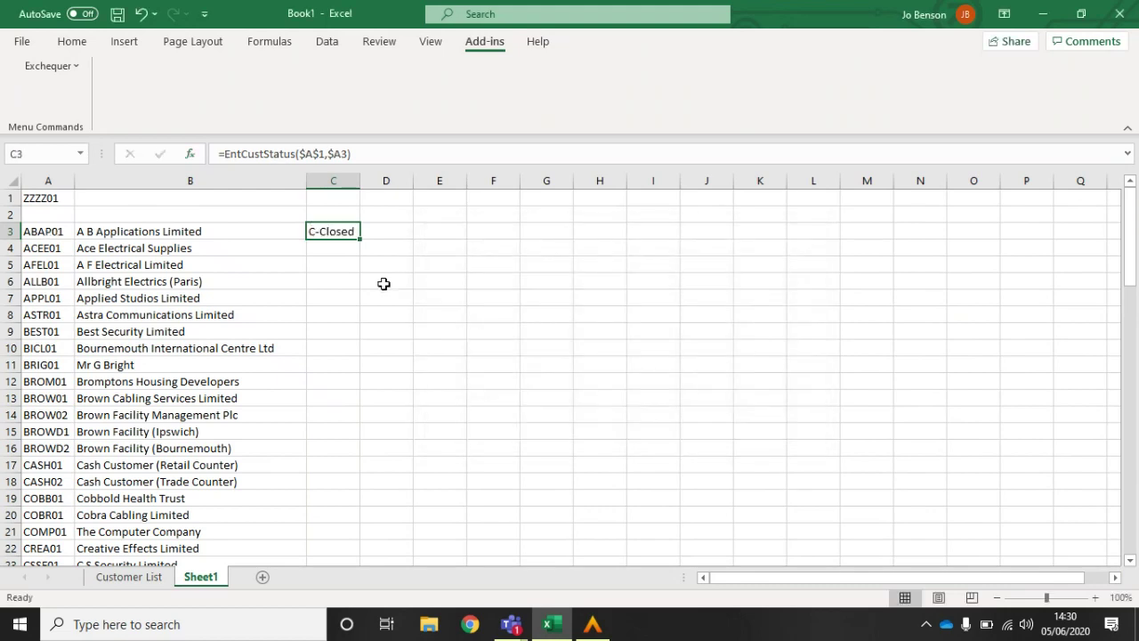
{"action": "double_click", "coordinate": [360, 239]}
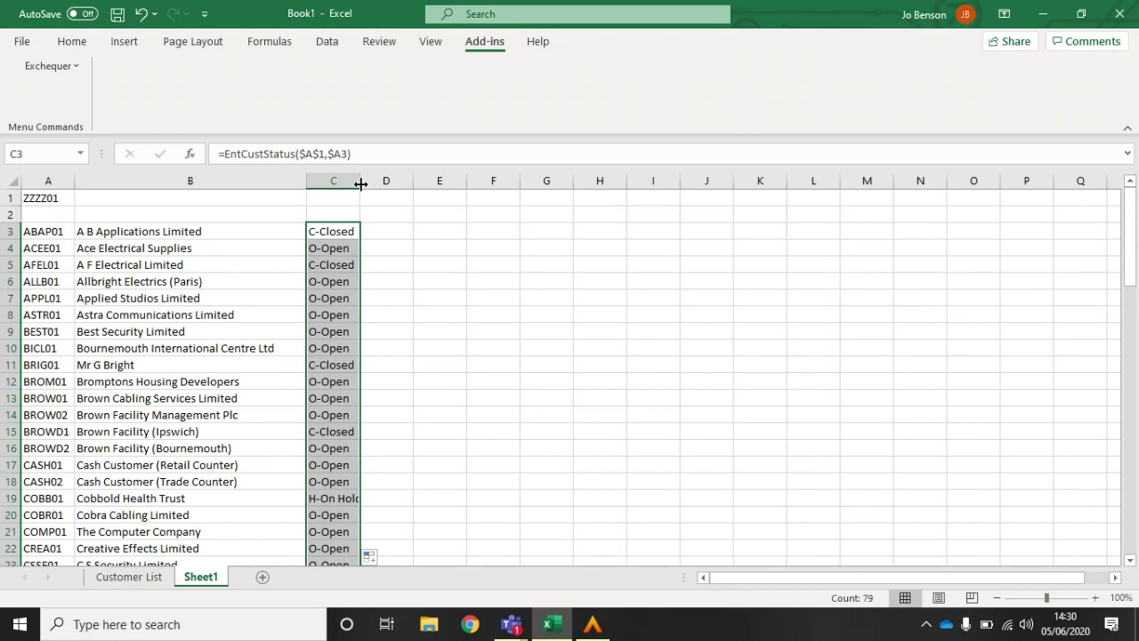
{"action": "left_click", "coordinate": [347, 231]}
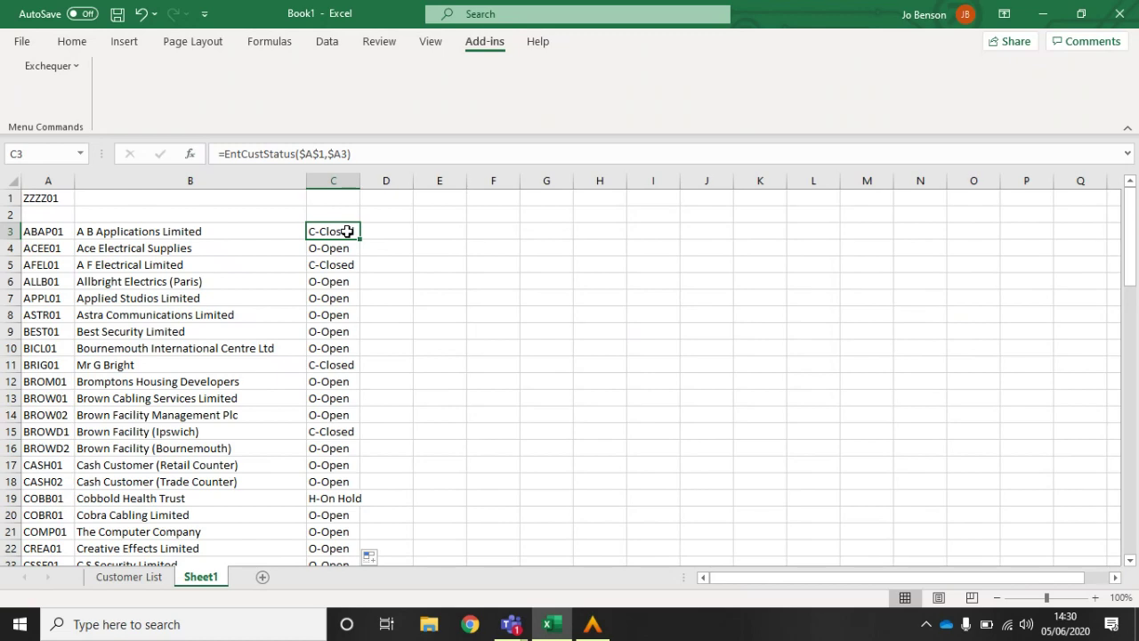
Step: Enter O in cell D3 and fill it down column D
{"action": "left_click", "coordinate": [379, 235]}
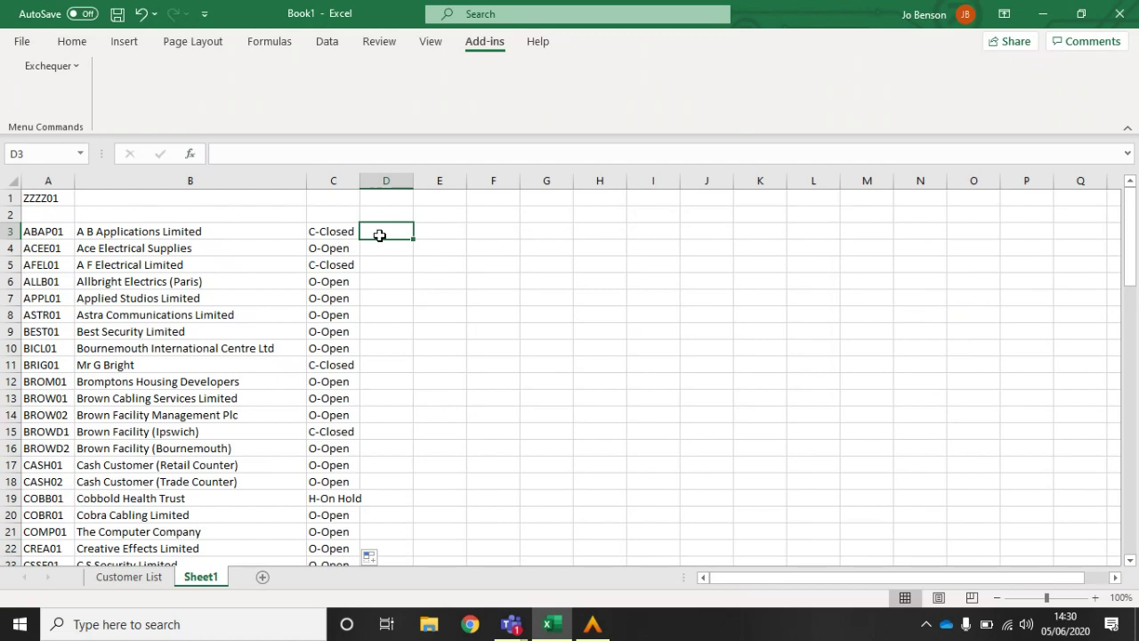
{"action": "type", "text": "C"}
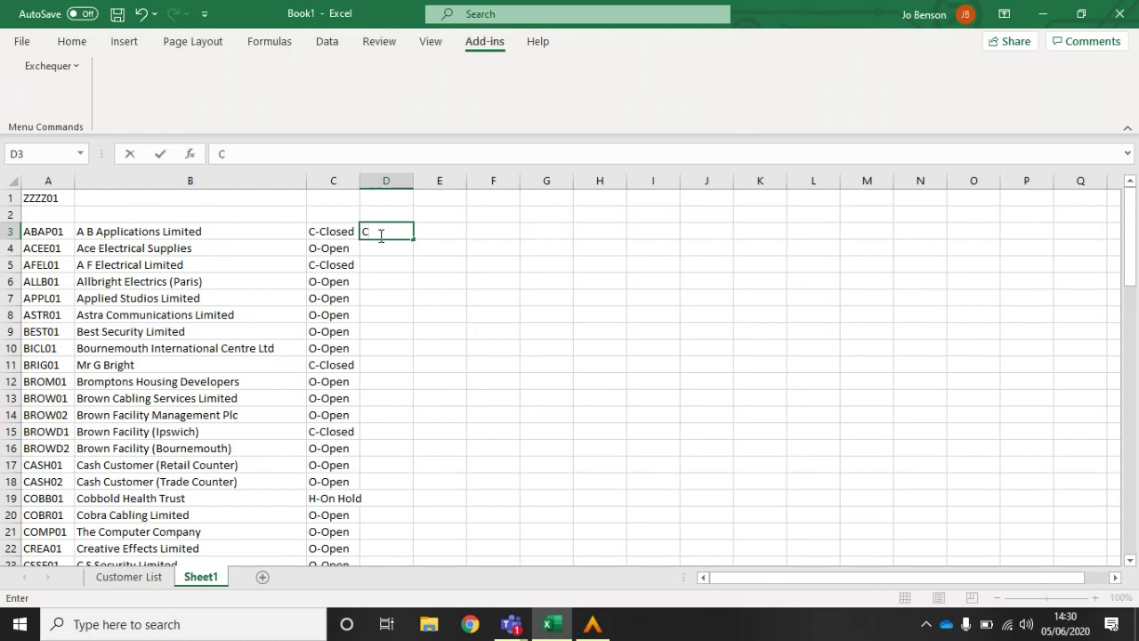
{"action": "key", "text": "BackSpace"}
{"action": "type", "text": "O"}
{"action": "double_click", "coordinate": [413, 239]}
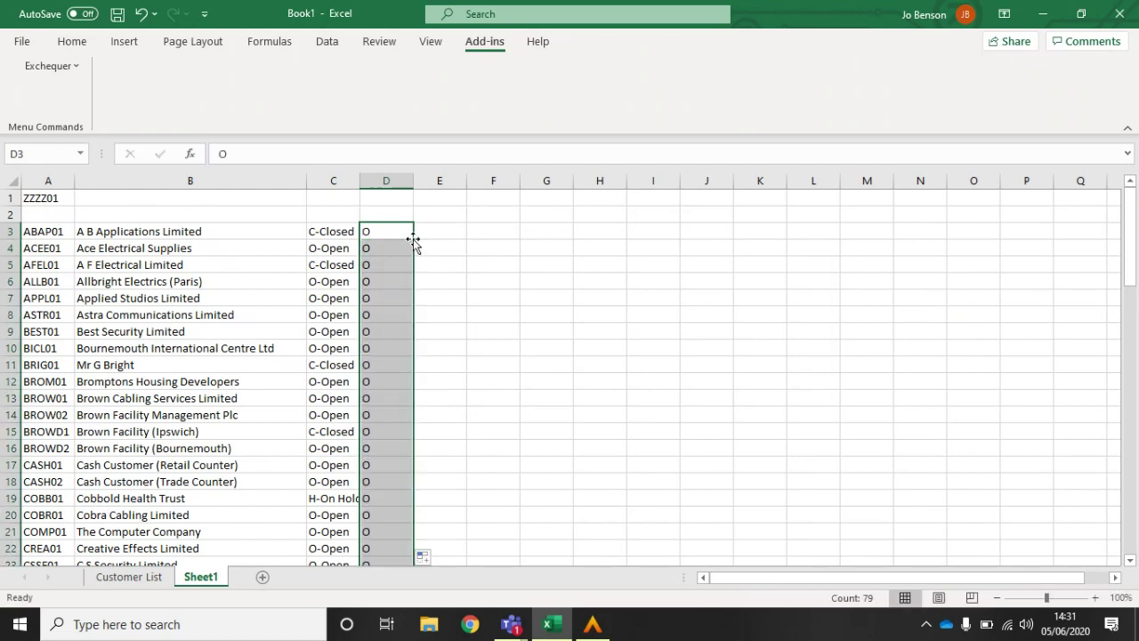
{"action": "left_click", "coordinate": [388, 233]}
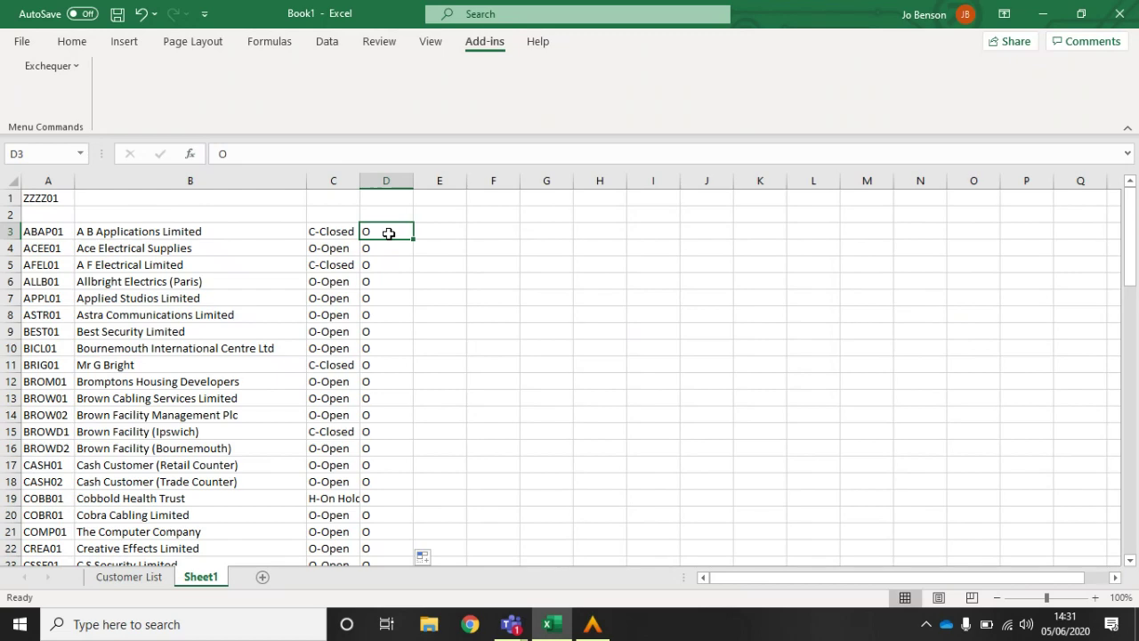
Step: Type status codes C, C, C, C and H into the column D cells below D3
{"action": "type", "text": "C"}
{"action": "key", "text": "Down"}
{"action": "key", "text": "Down"}
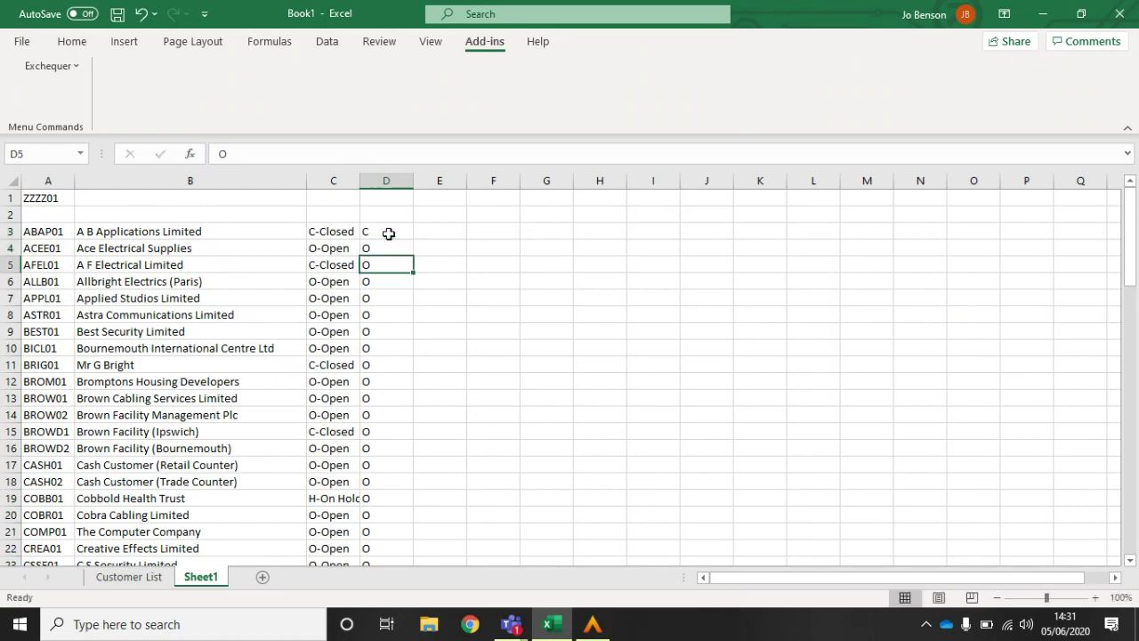
{"action": "type", "text": "C"}
{"action": "key", "text": "Down"}
{"action": "key", "text": "Down"}
{"action": "key", "text": "Down"}
{"action": "key", "text": "Down"}
{"action": "key", "text": "Down"}
{"action": "key", "text": "Down"}
{"action": "type", "text": "C"}
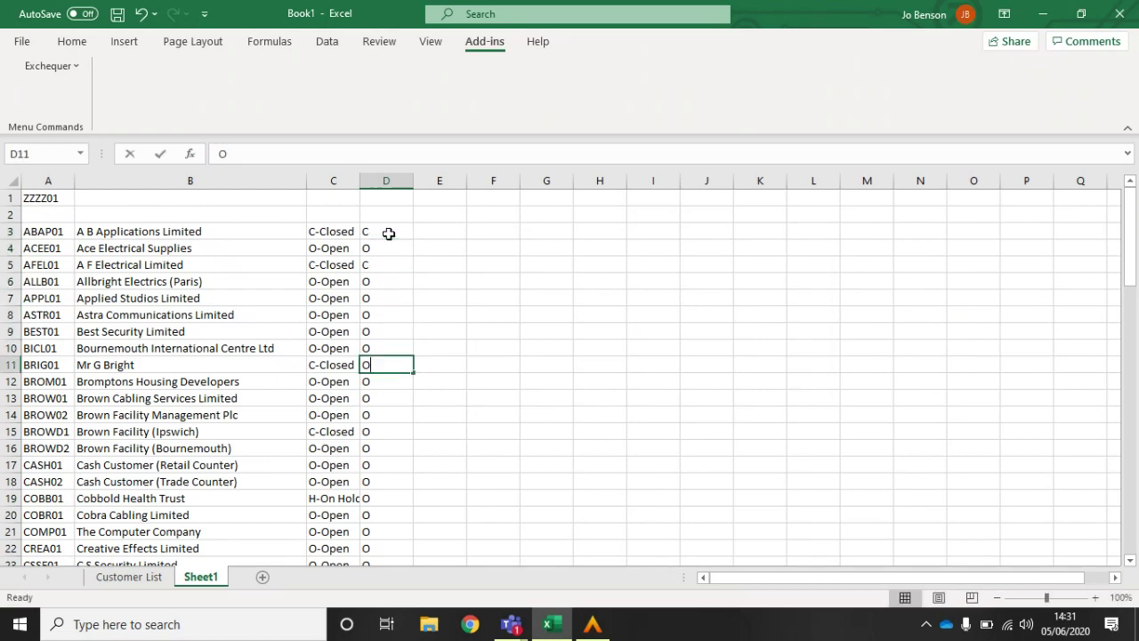
{"action": "key", "text": "Down"}
{"action": "key", "text": "Down"}
{"action": "key", "text": "Down"}
{"action": "key", "text": "Down"}
{"action": "type", "text": "C"}
{"action": "key", "text": "Down"}
{"action": "key", "text": "Down"}
{"action": "key", "text": "Down"}
{"action": "key", "text": "Down"}
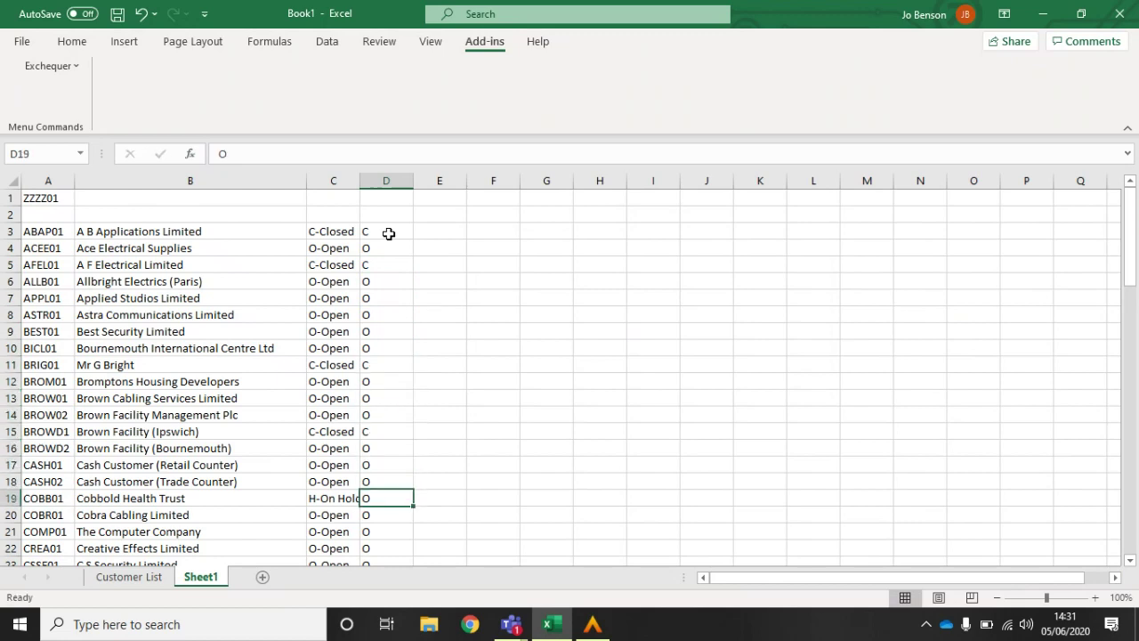
{"action": "type", "text": "H"}
{"action": "key", "text": "Up"}
{"action": "key", "text": "Up"}
{"action": "key", "text": "Up"}
{"action": "key", "text": "Up"}
{"action": "key", "text": "Up"}
{"action": "key", "text": "Up"}
{"action": "key", "text": "Up"}
{"action": "key", "text": "Up"}
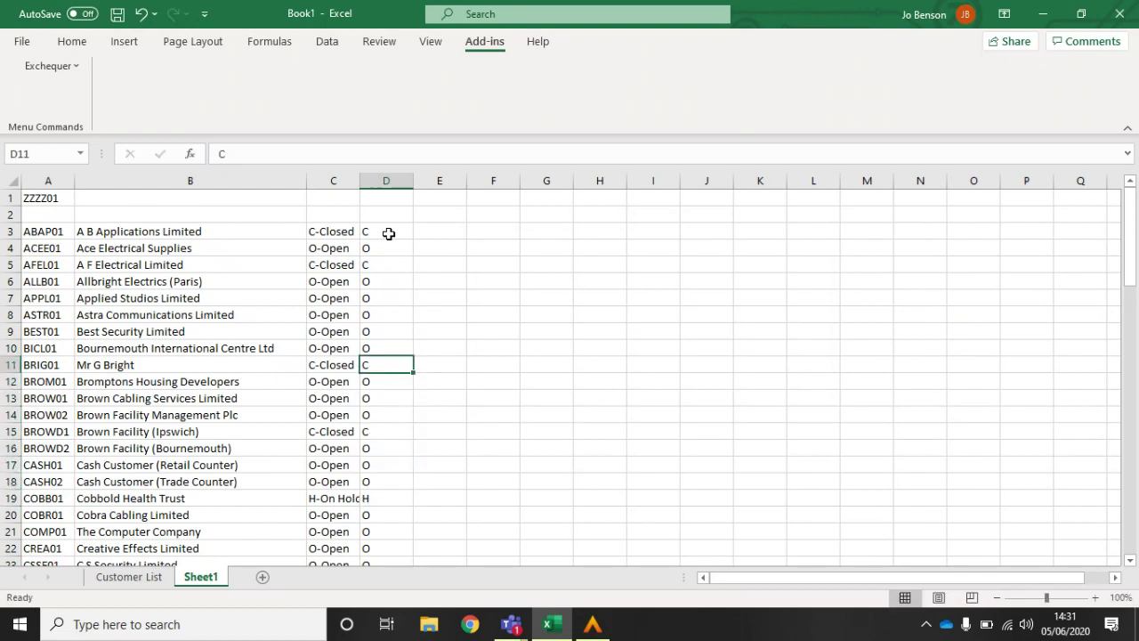
Step: Change the column D status for rows 13, 6, 8 and 21 to C, then select cell E3
{"action": "key", "text": "Down"}
{"action": "key", "text": "Down"}
{"action": "type", "text": "C"}
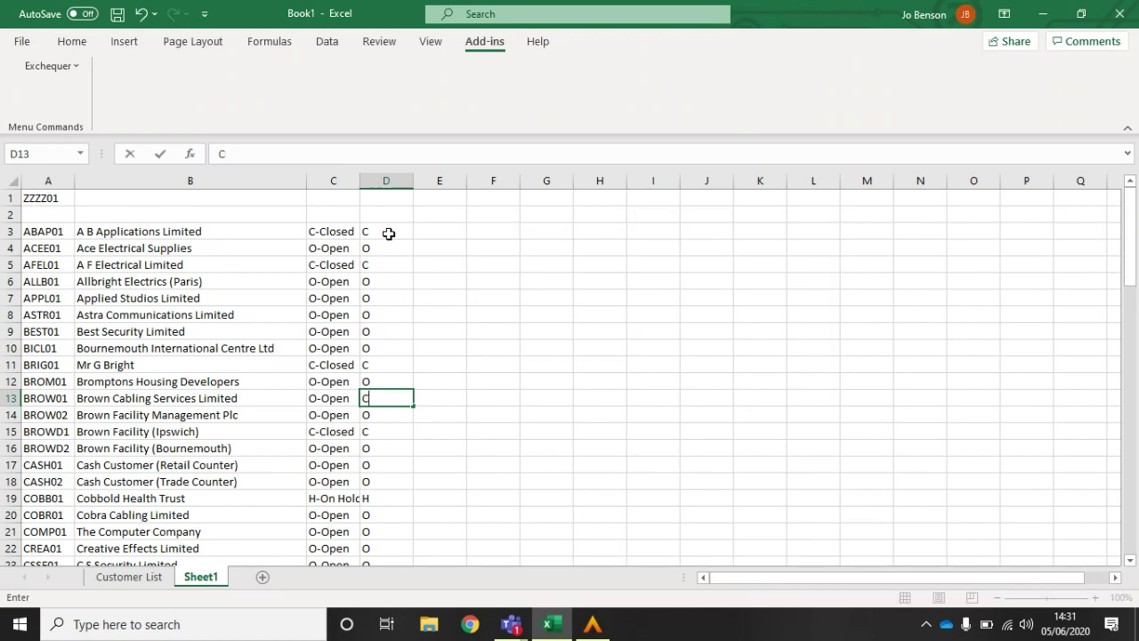
{"action": "key", "text": "Up"}
{"action": "key", "text": "Up"}
{"action": "key", "text": "Up"}
{"action": "key", "text": "Up"}
{"action": "key", "text": "Up"}
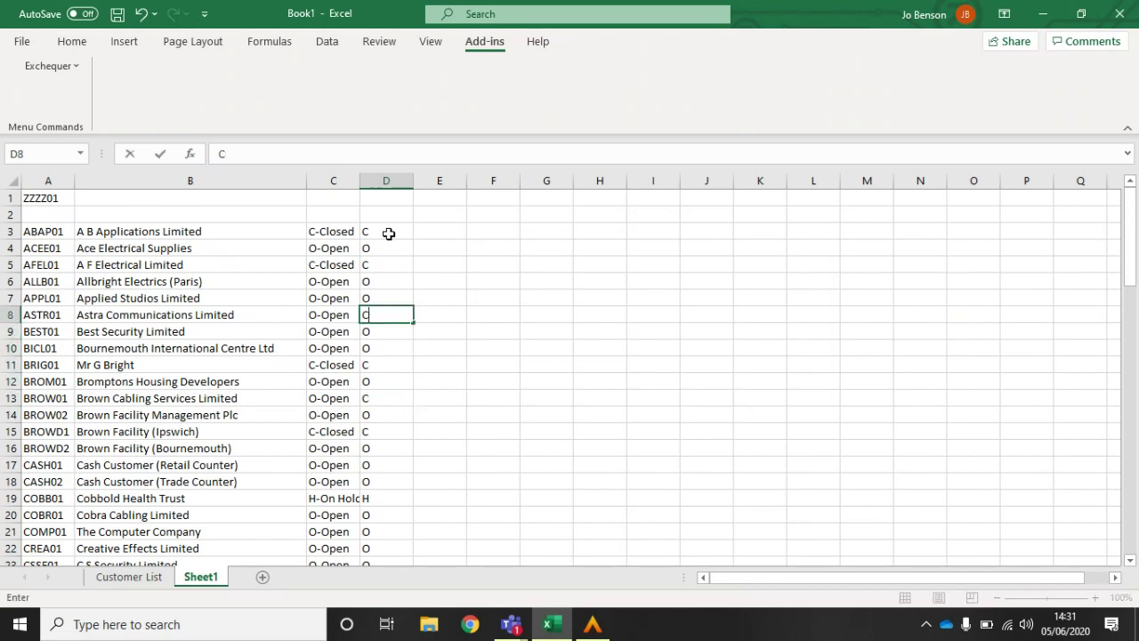
{"action": "key", "text": "Up"}
{"action": "key", "text": "Up"}
{"action": "type", "text": "C"}
{"action": "key", "text": "Down"}
{"action": "key", "text": "Down"}
{"action": "type", "text": "C"}
{"action": "key", "text": "Down"}
{"action": "key", "text": "Down"}
{"action": "key", "text": "Down"}
{"action": "key", "text": "Down"}
{"action": "key", "text": "Down"}
{"action": "key", "text": "Down"}
{"action": "key", "text": "Down"}
{"action": "key", "text": "Down"}
{"action": "key", "text": "Down"}
{"action": "key", "text": "Down"}
{"action": "key", "text": "Down"}
{"action": "key", "text": "Down"}
{"action": "key", "text": "Down"}
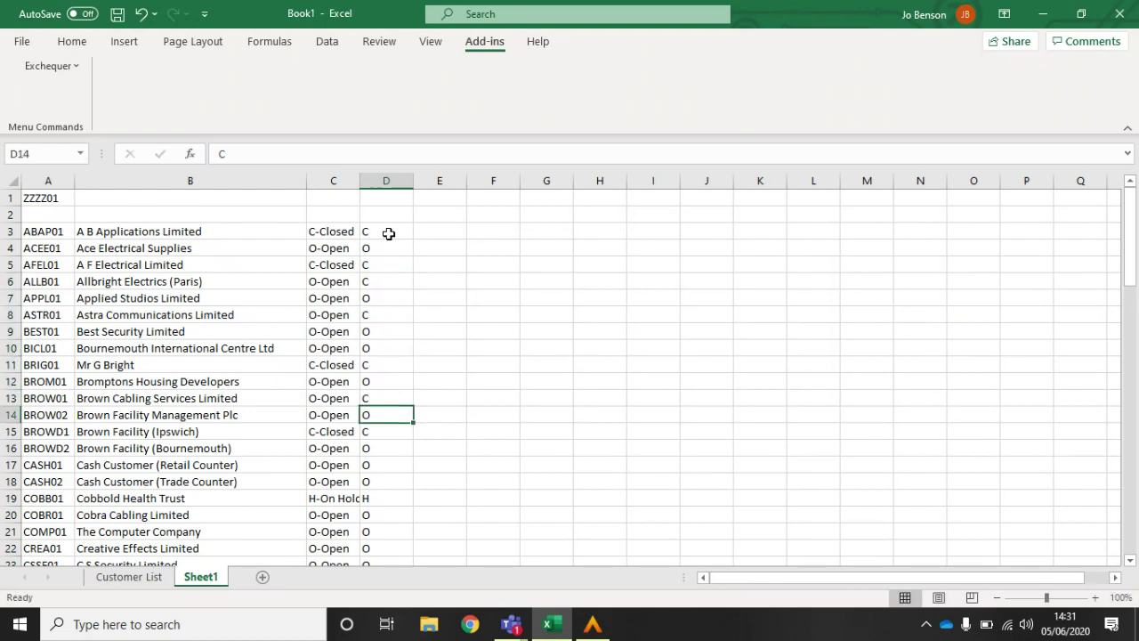
{"action": "type", "text": "OC"}
{"action": "key", "text": "Down"}
{"action": "key", "text": "Down"}
{"action": "key", "text": "Down"}
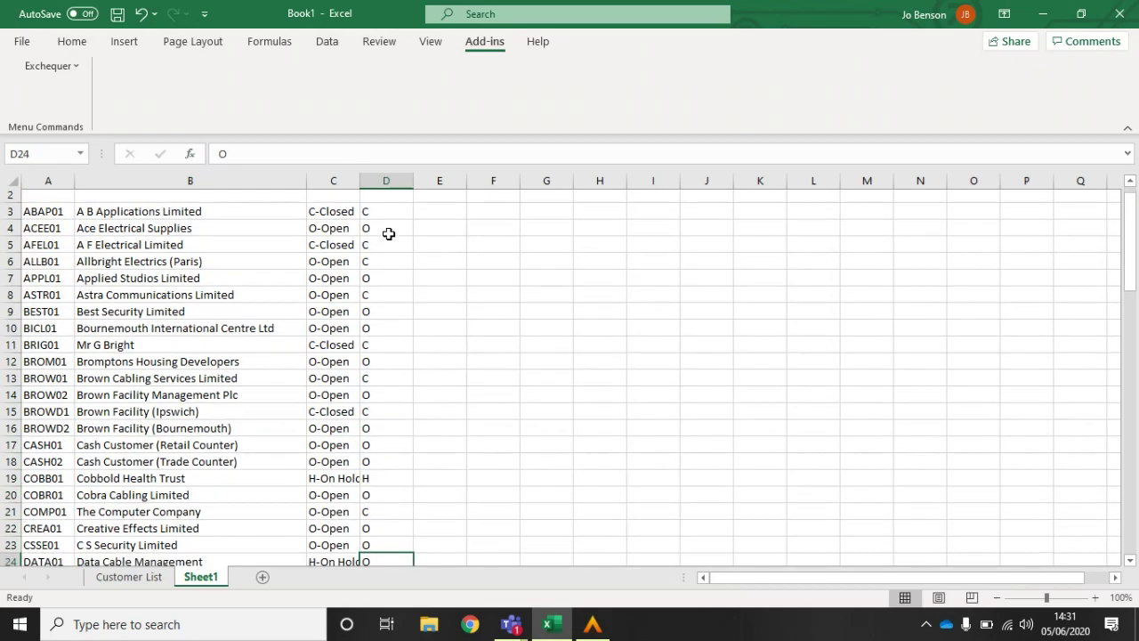
{"action": "left_click_drag", "start_coordinate": [1137, 300], "coordinate": [1131, 278]}
{"action": "left_click", "coordinate": [433, 230]}
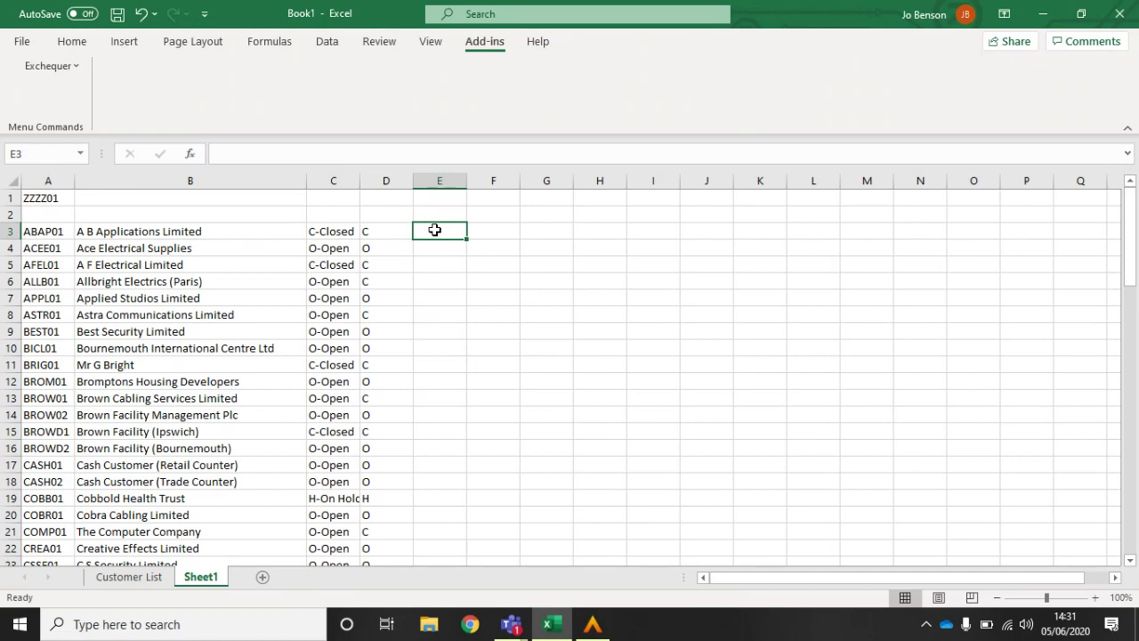
Step: Start inserting a function into E3 and search the user-defined functions for 'entcus'
{"action": "left_click_drag", "start_coordinate": [434, 229], "coordinate": [152, 218]}
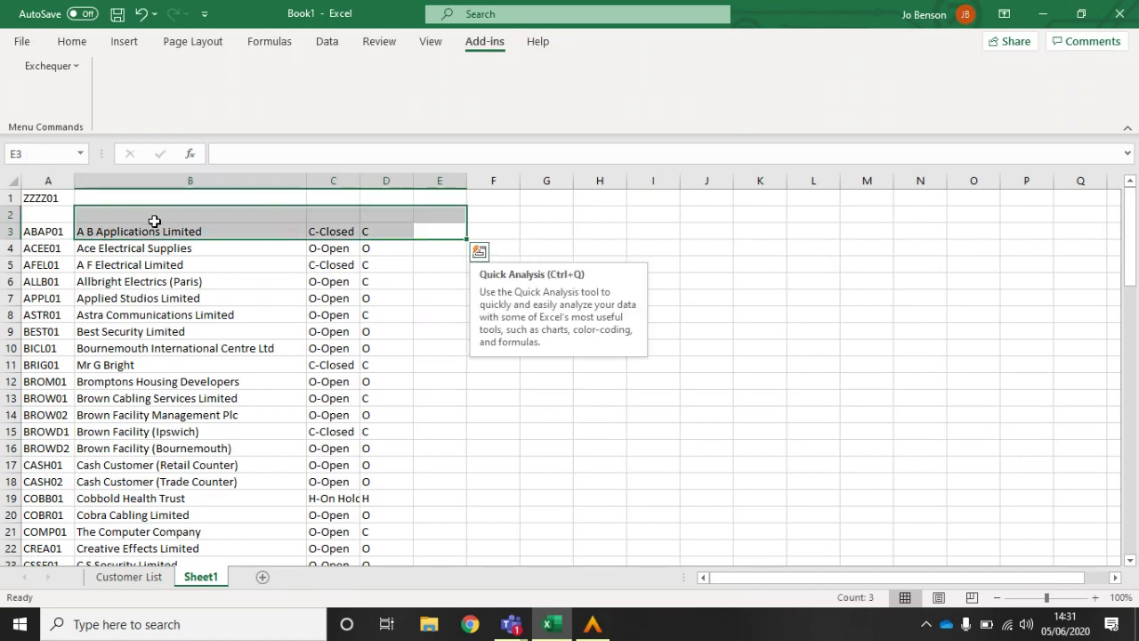
{"action": "left_click", "coordinate": [447, 226]}
{"action": "left_click", "coordinate": [189, 154]}
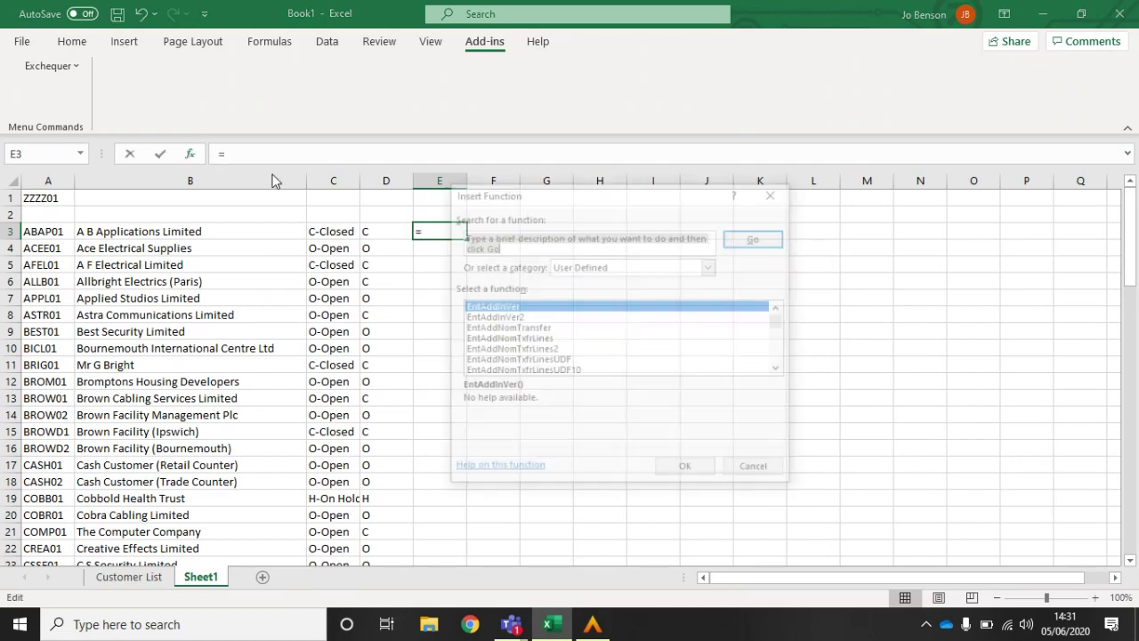
{"action": "left_click", "coordinate": [490, 340]}
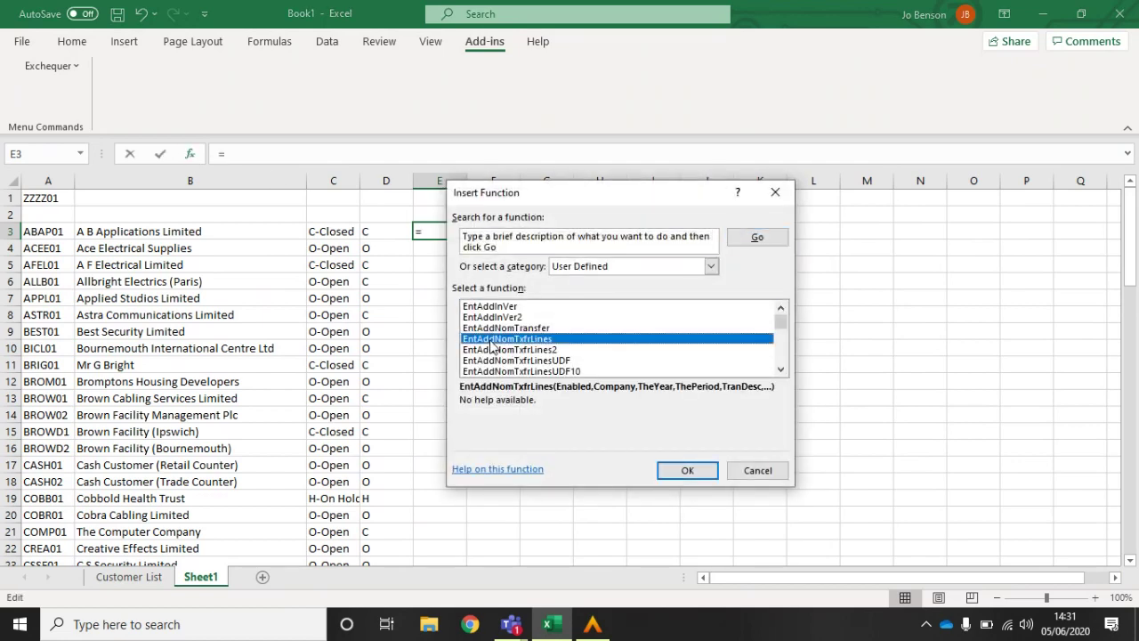
{"action": "type", "text": "entcus"}
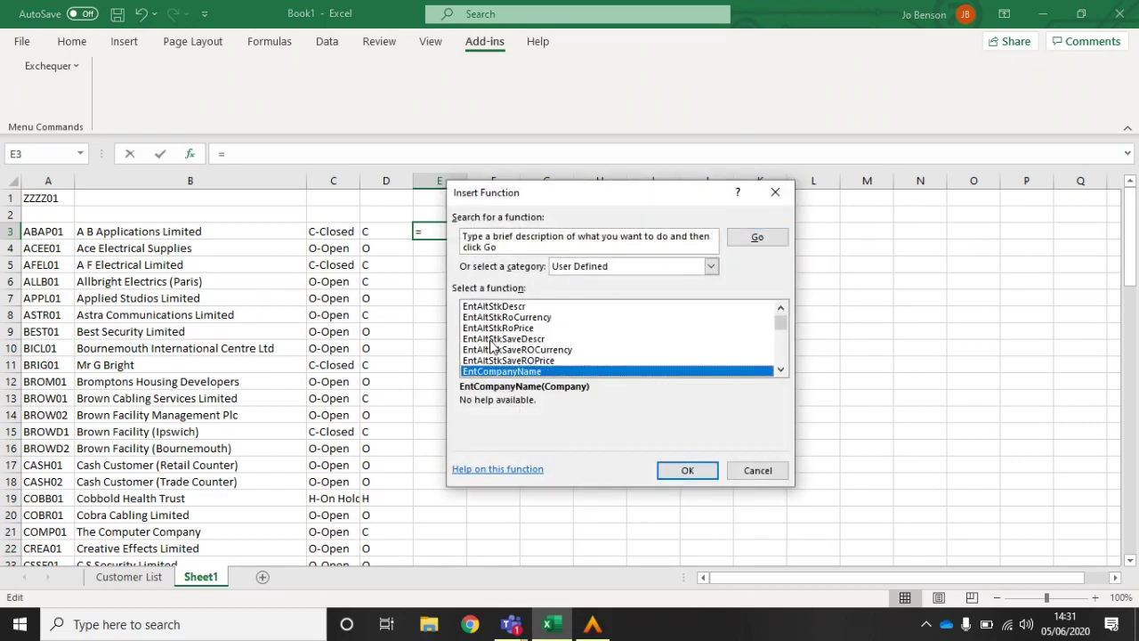
Step: Scroll down the function list and choose EntCustSaveStatus
{"action": "left_click", "coordinate": [780, 370]}
{"action": "left_click", "coordinate": [780, 370]}
{"action": "left_click", "coordinate": [780, 370]}
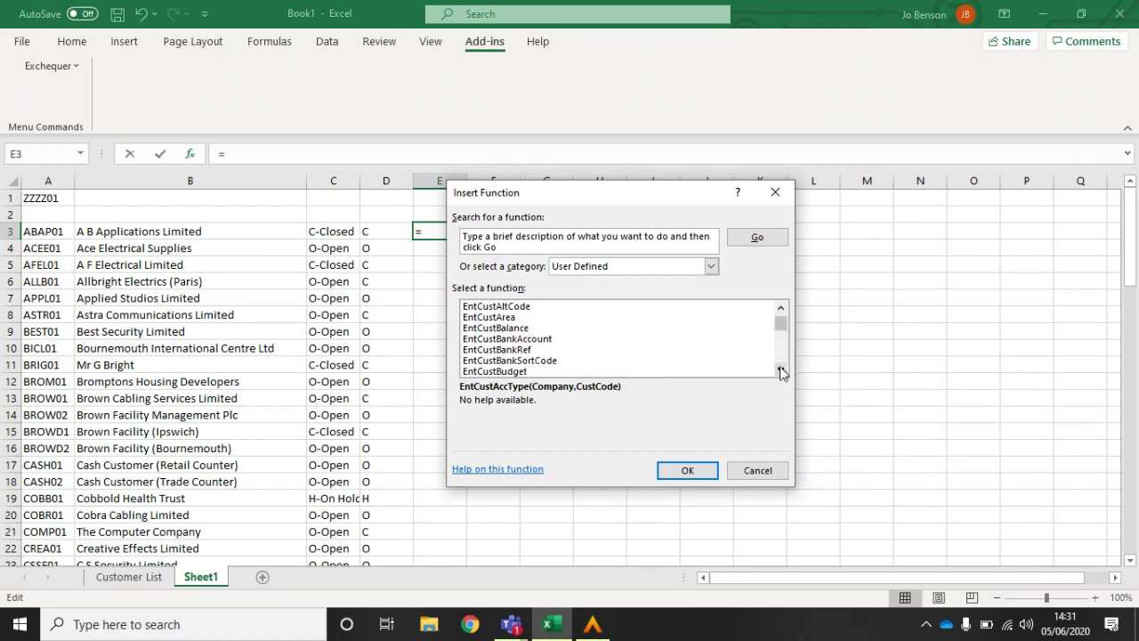
{"action": "left_click", "coordinate": [780, 370]}
{"action": "left_click", "coordinate": [780, 370]}
{"action": "left_click", "coordinate": [781, 370]}
{"action": "left_click", "coordinate": [780, 370]}
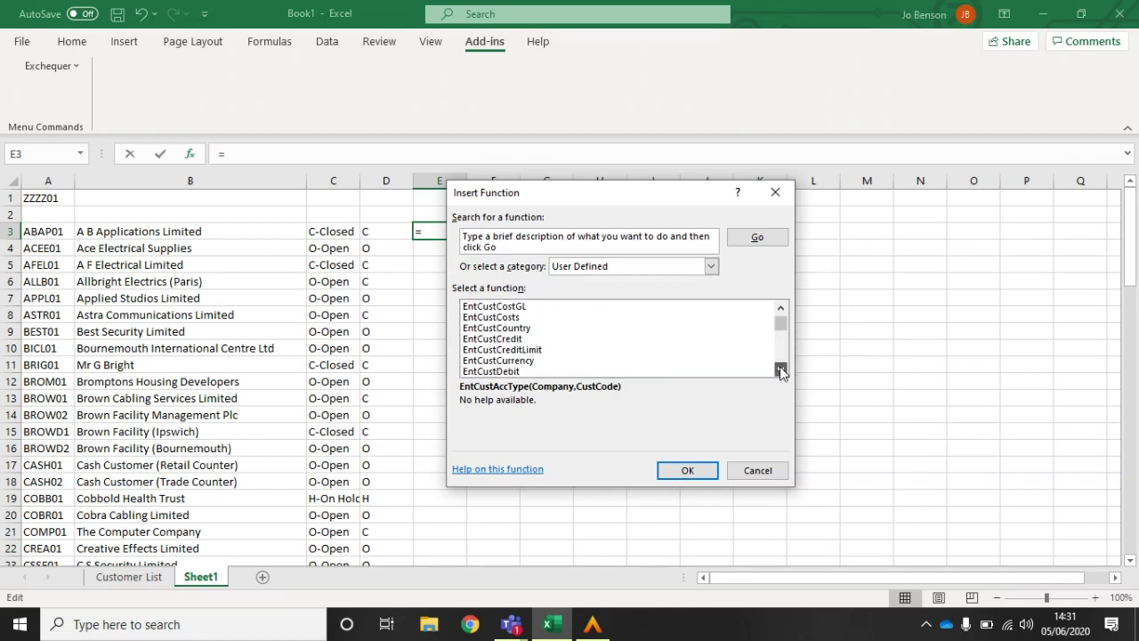
{"action": "left_click", "coordinate": [780, 370]}
{"action": "left_click", "coordinate": [780, 371]}
{"action": "left_click", "coordinate": [780, 370]}
{"action": "left_click", "coordinate": [780, 370]}
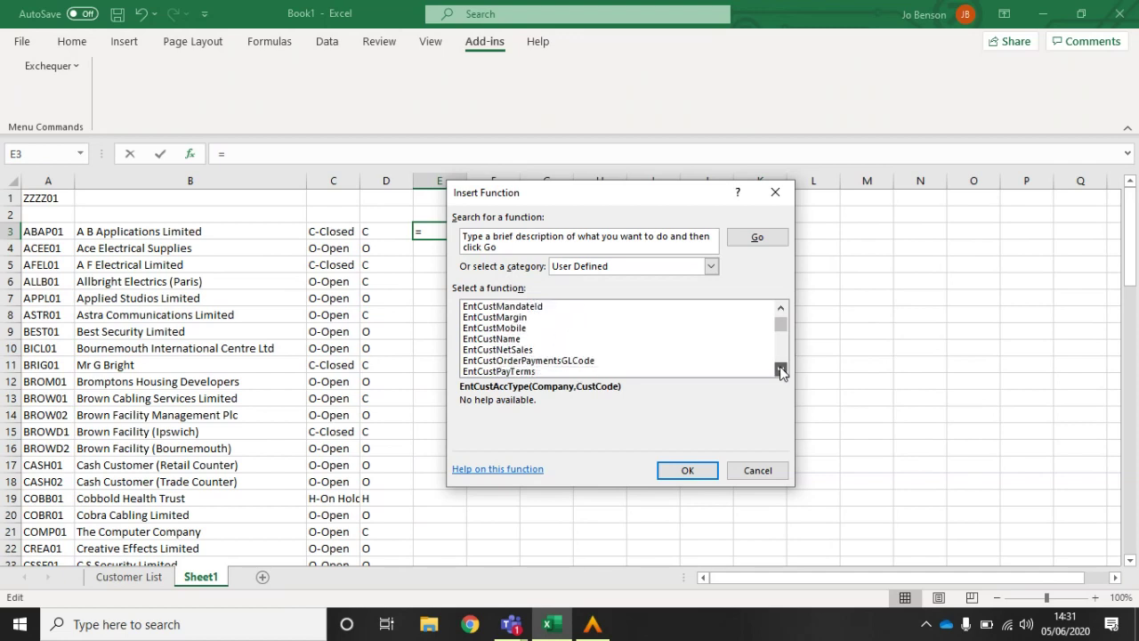
{"action": "left_click", "coordinate": [780, 370]}
{"action": "left_click", "coordinate": [780, 370]}
{"action": "left_click", "coordinate": [780, 370]}
{"action": "left_click", "coordinate": [781, 371]}
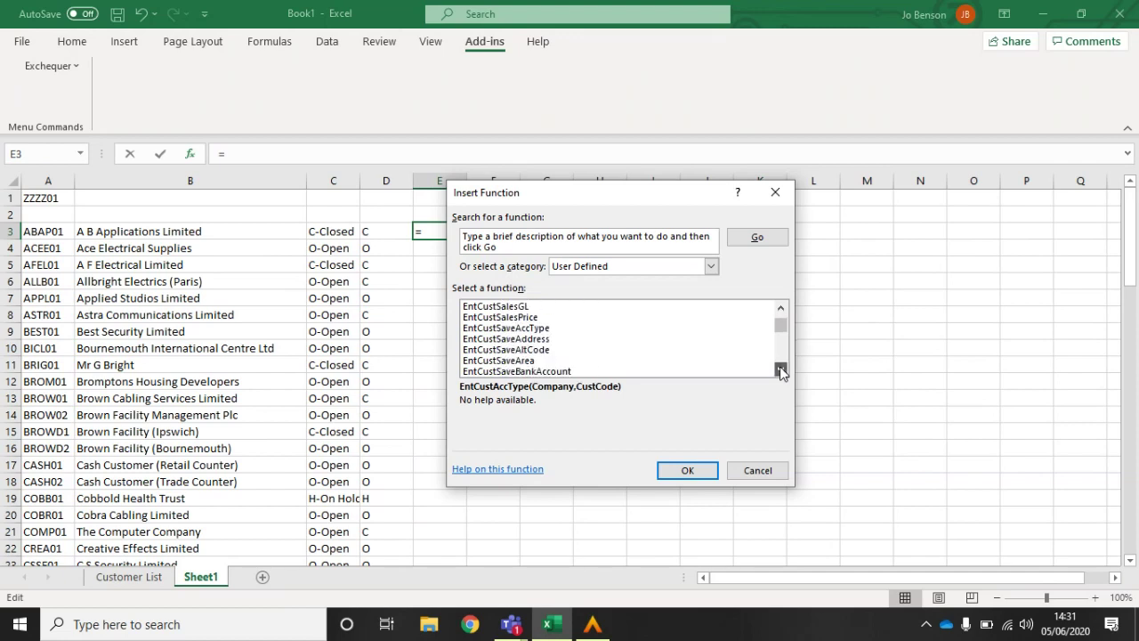
{"action": "left_click", "coordinate": [781, 371]}
{"action": "left_click", "coordinate": [781, 371]}
{"action": "left_click", "coordinate": [780, 370]}
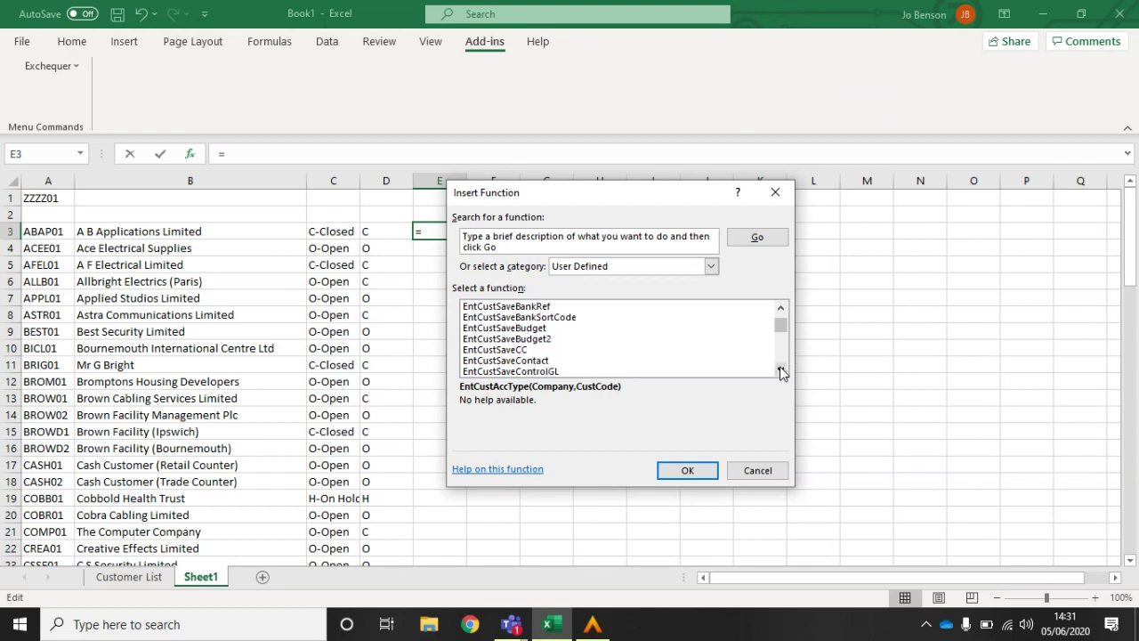
{"action": "left_click", "coordinate": [780, 370]}
{"action": "left_click", "coordinate": [780, 370]}
{"action": "left_click", "coordinate": [780, 370]}
{"action": "left_click", "coordinate": [780, 370]}
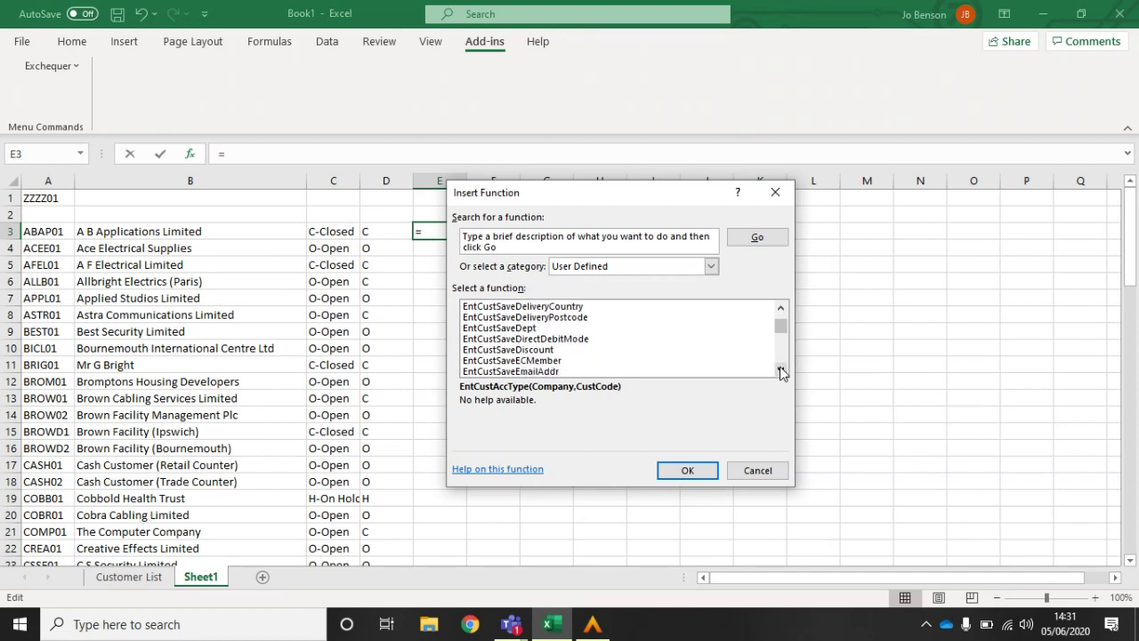
{"action": "left_click", "coordinate": [780, 370]}
{"action": "left_click", "coordinate": [780, 370]}
{"action": "left_click", "coordinate": [780, 370]}
{"action": "left_click", "coordinate": [780, 370]}
{"action": "left_click", "coordinate": [780, 371]}
{"action": "left_click", "coordinate": [781, 370]}
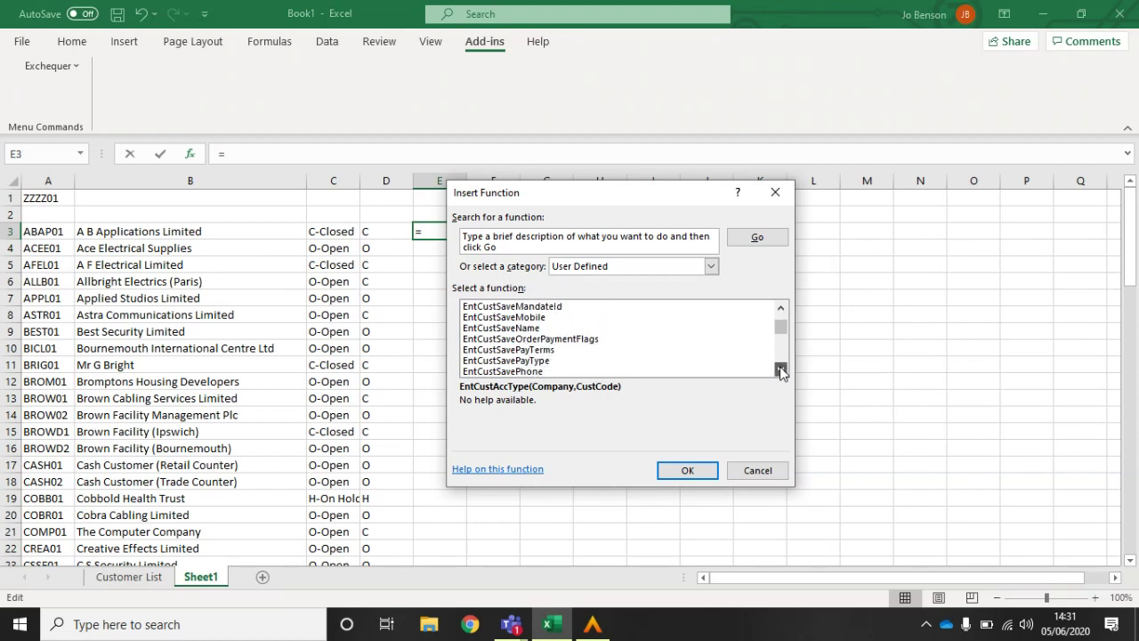
{"action": "left_click", "coordinate": [780, 370]}
{"action": "left_click", "coordinate": [780, 371]}
{"action": "left_click", "coordinate": [780, 370]}
{"action": "left_click", "coordinate": [781, 370]}
{"action": "left_click", "coordinate": [780, 370]}
{"action": "left_click", "coordinate": [780, 370]}
{"action": "left_click", "coordinate": [780, 370]}
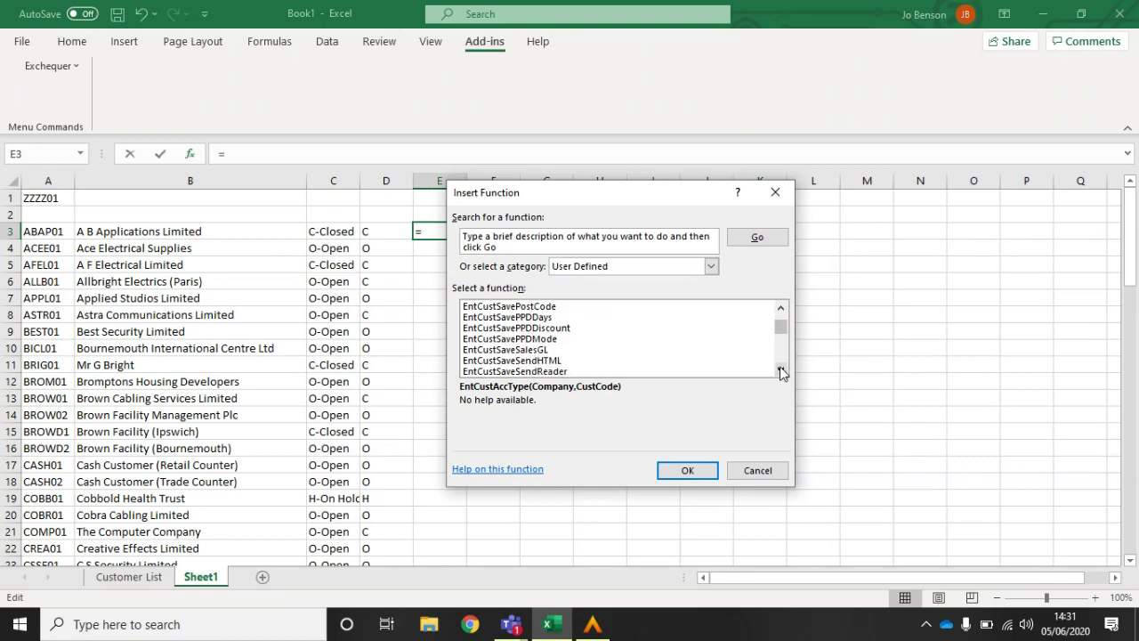
{"action": "left_click", "coordinate": [780, 370]}
{"action": "left_click", "coordinate": [780, 370]}
{"action": "left_click", "coordinate": [780, 370]}
{"action": "left_click", "coordinate": [781, 370]}
{"action": "left_click", "coordinate": [780, 370]}
{"action": "left_click", "coordinate": [780, 370]}
{"action": "left_click", "coordinate": [780, 370]}
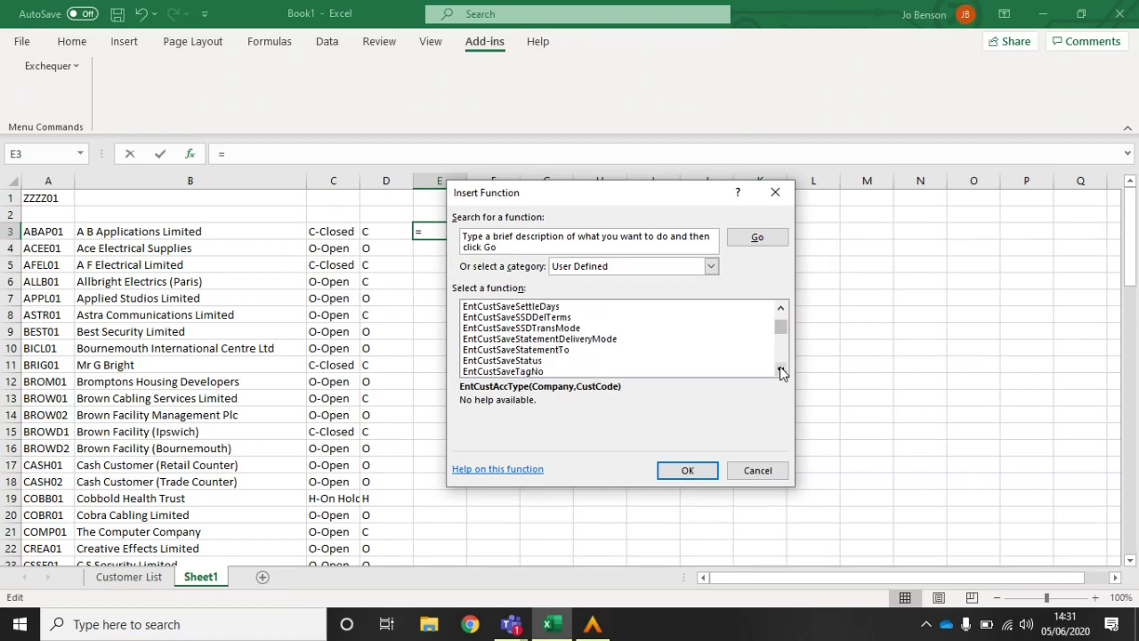
{"action": "double_click", "coordinate": [487, 360]}
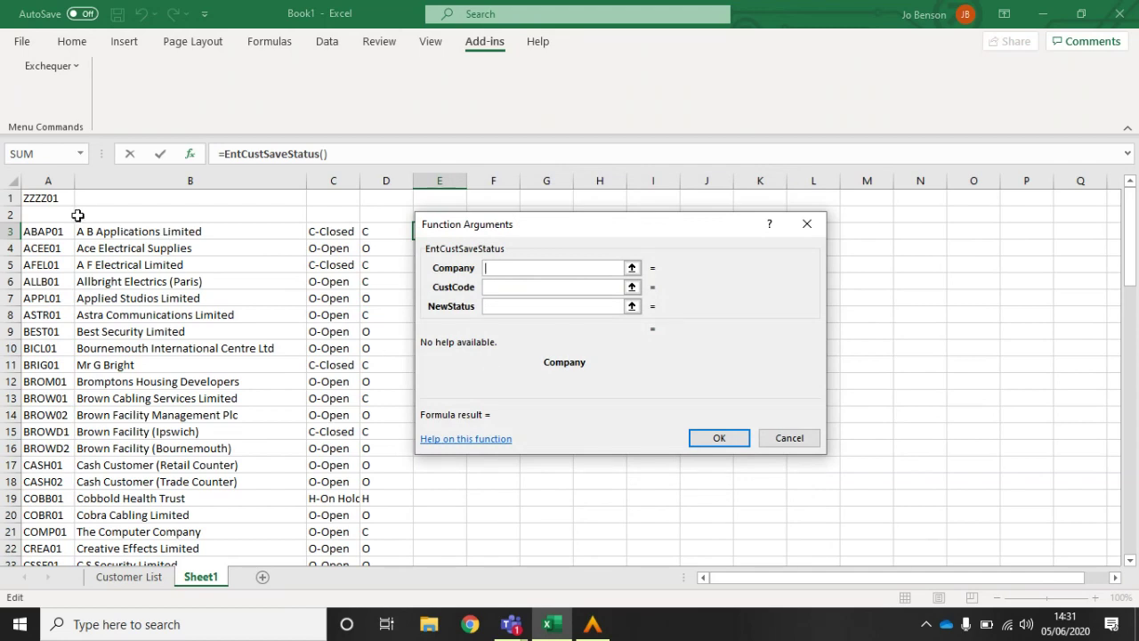
Step: Give EntCustSaveStatus Company $A$1, CustCode $A3 and NewStatus D3, then fill it down column E
{"action": "left_click", "coordinate": [51, 196]}
{"action": "key", "text": "F4"}
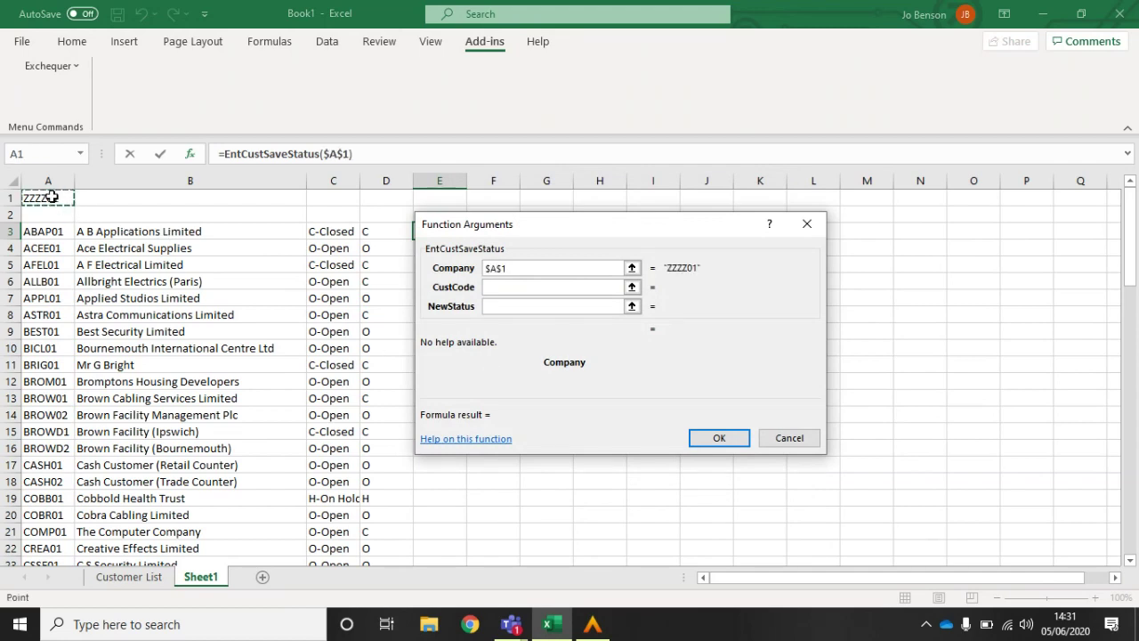
{"action": "left_click", "coordinate": [497, 287]}
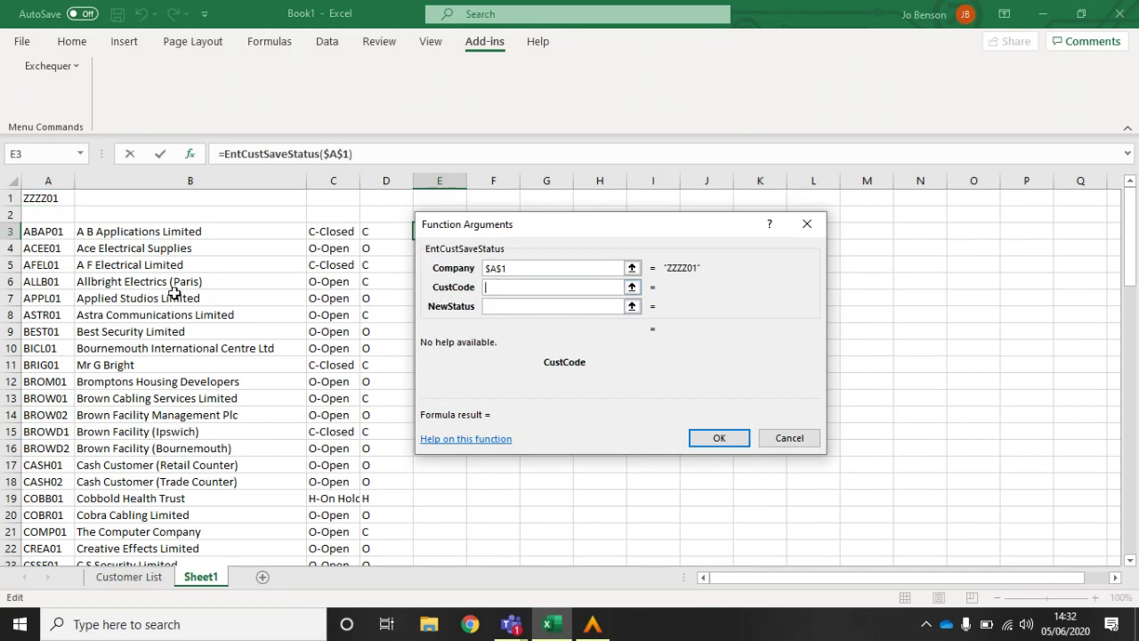
{"action": "left_click", "coordinate": [58, 232]}
{"action": "key", "text": "F4"}
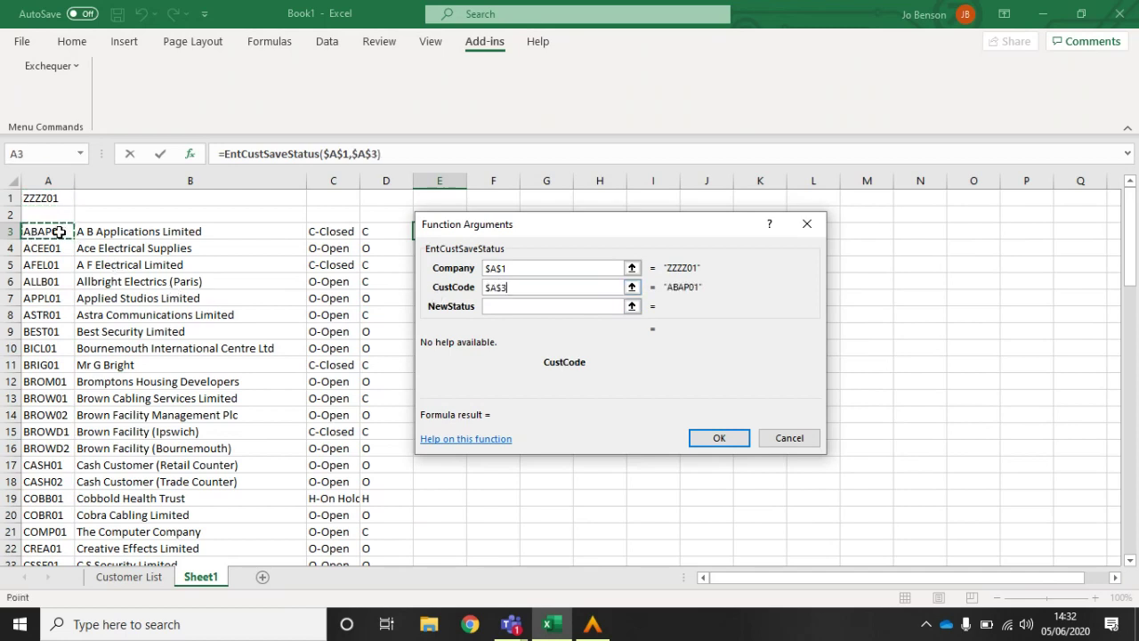
{"action": "key", "text": "F4"}
{"action": "key", "text": "F4"}
{"action": "left_click", "coordinate": [521, 307]}
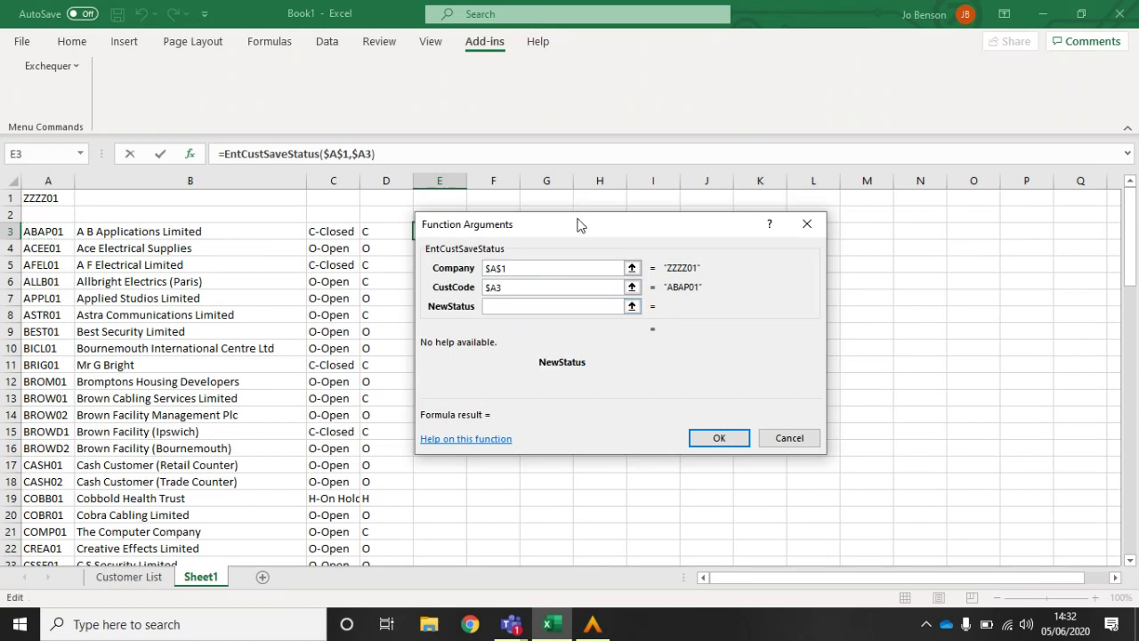
{"action": "left_click_drag", "start_coordinate": [579, 224], "coordinate": [730, 173]}
{"action": "left_click", "coordinate": [369, 232]}
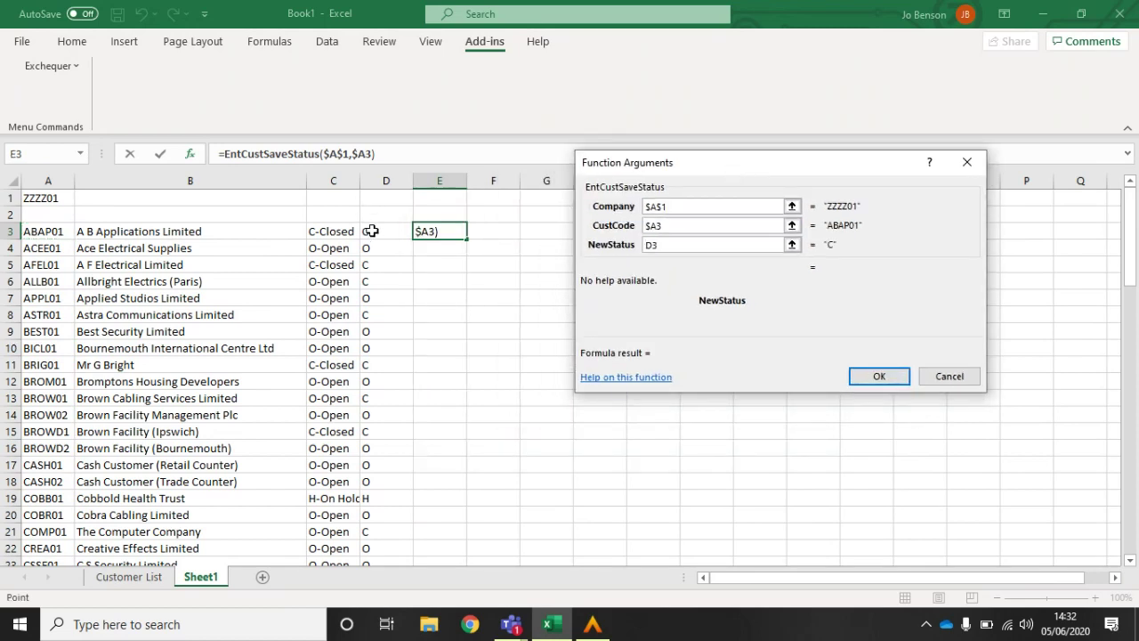
{"action": "left_click", "coordinate": [865, 375]}
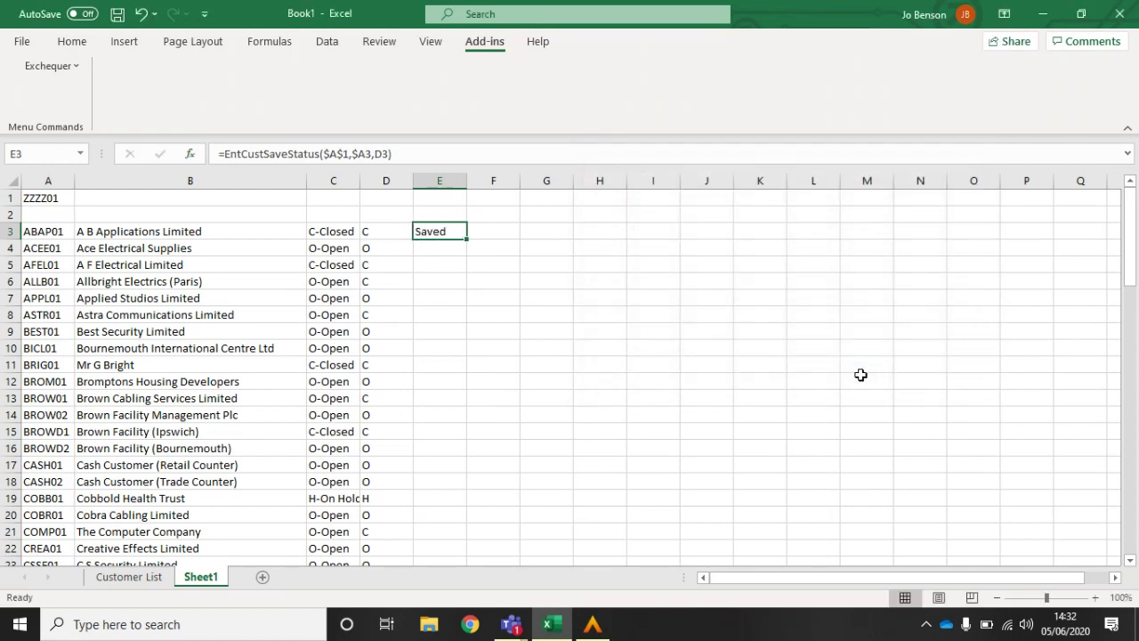
{"action": "double_click", "coordinate": [468, 239]}
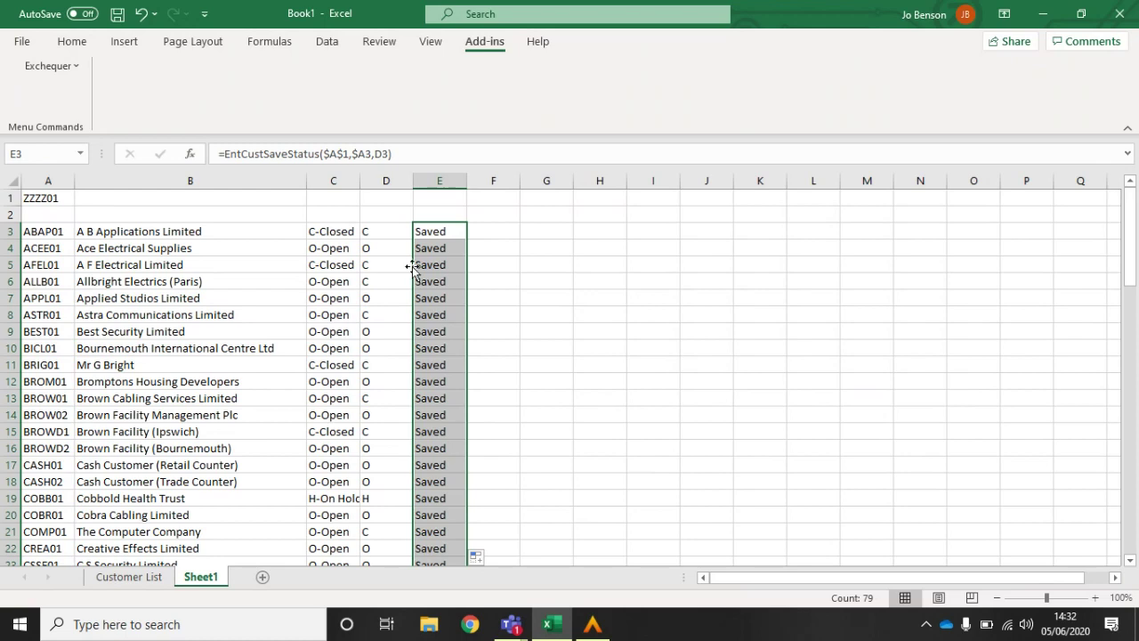
Step: Check the status formula in C8, then minimise all windows to reveal the desktop
{"action": "left_click", "coordinate": [321, 314]}
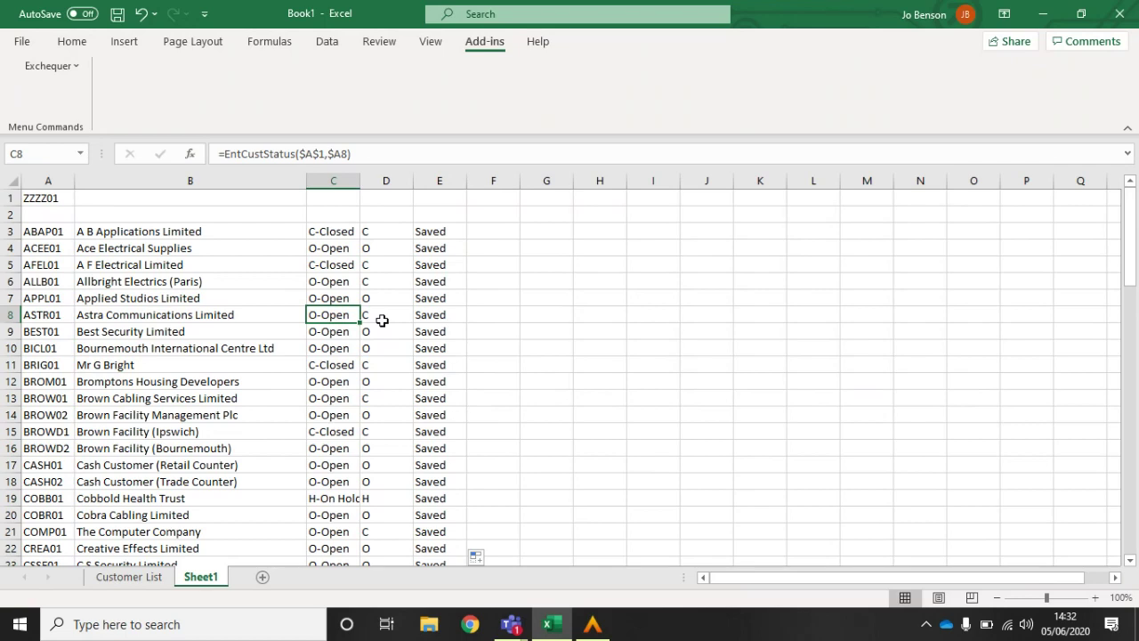
{"action": "key", "text": "alt"}
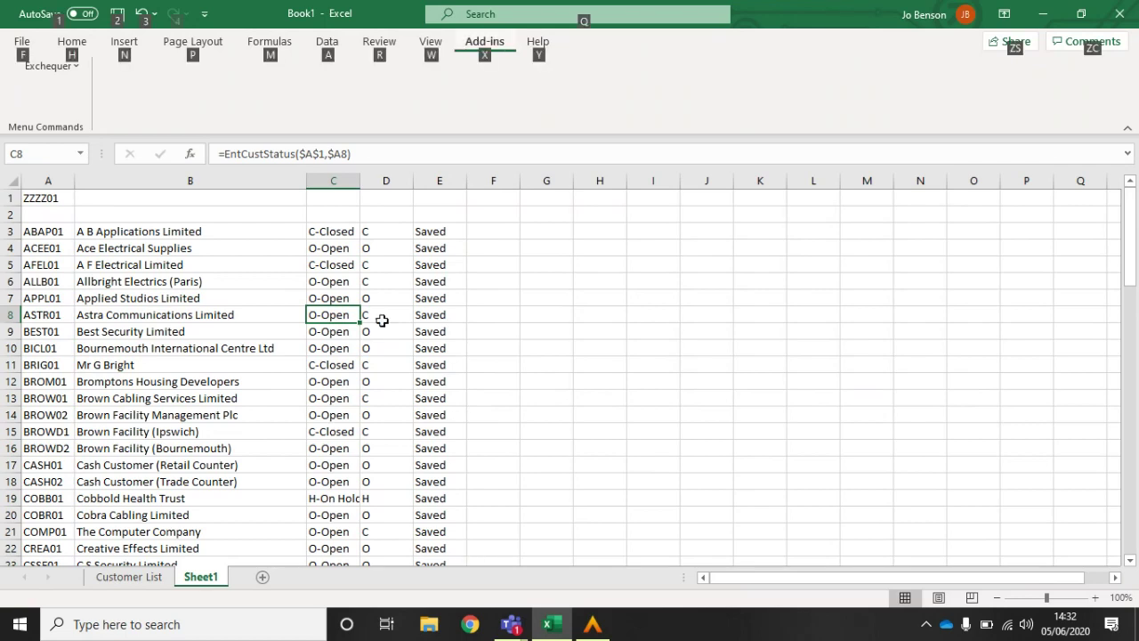
{"action": "left_click", "coordinate": [500, 300]}
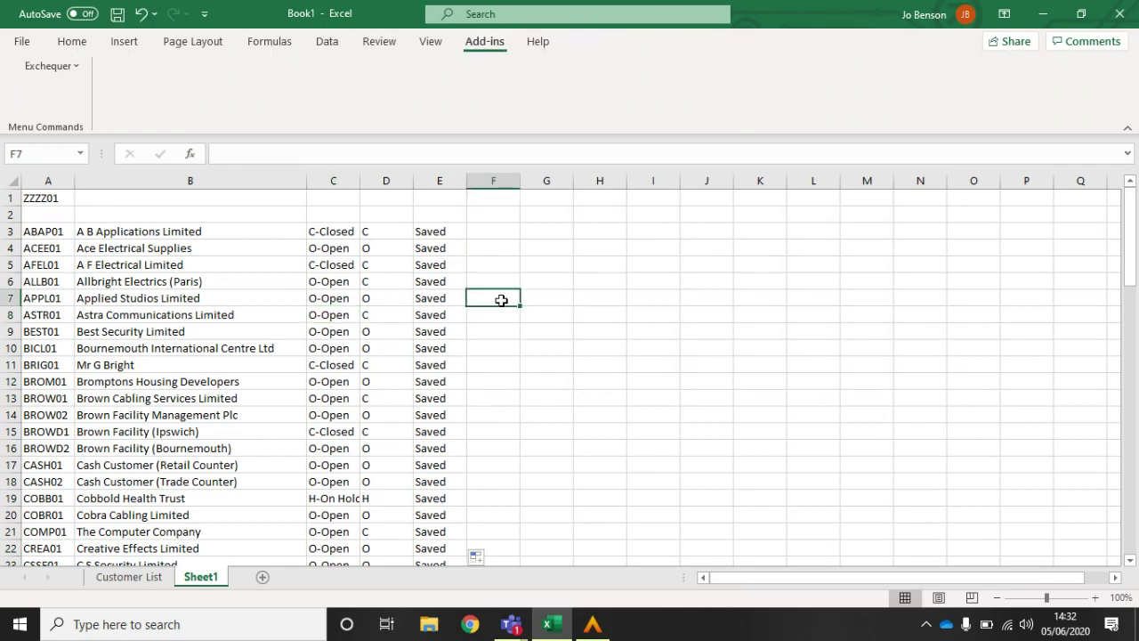
{"action": "key", "text": "alt+Tab"}
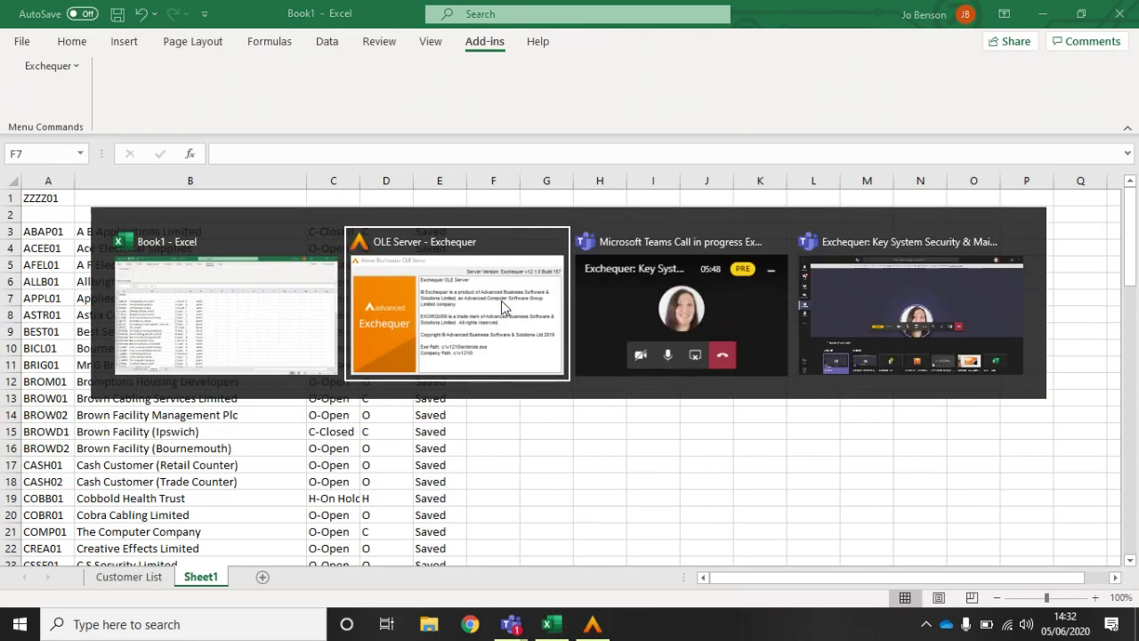
{"action": "key", "text": "super+d"}
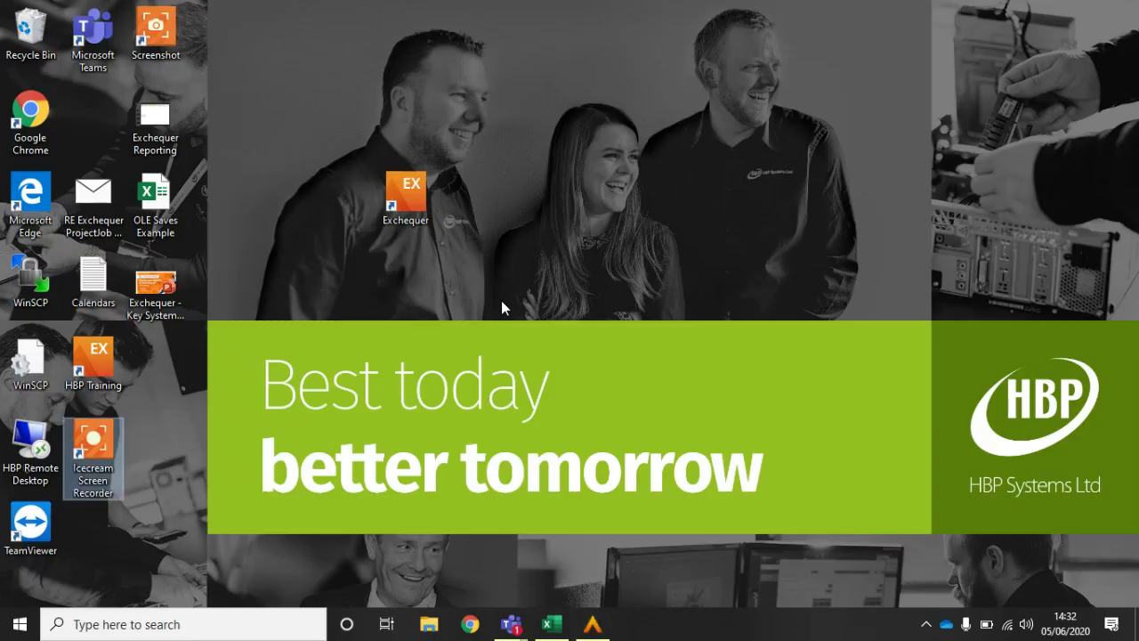
Step: Launch Exchequer and log in to the Demonstration Company
{"action": "double_click", "coordinate": [417, 197]}
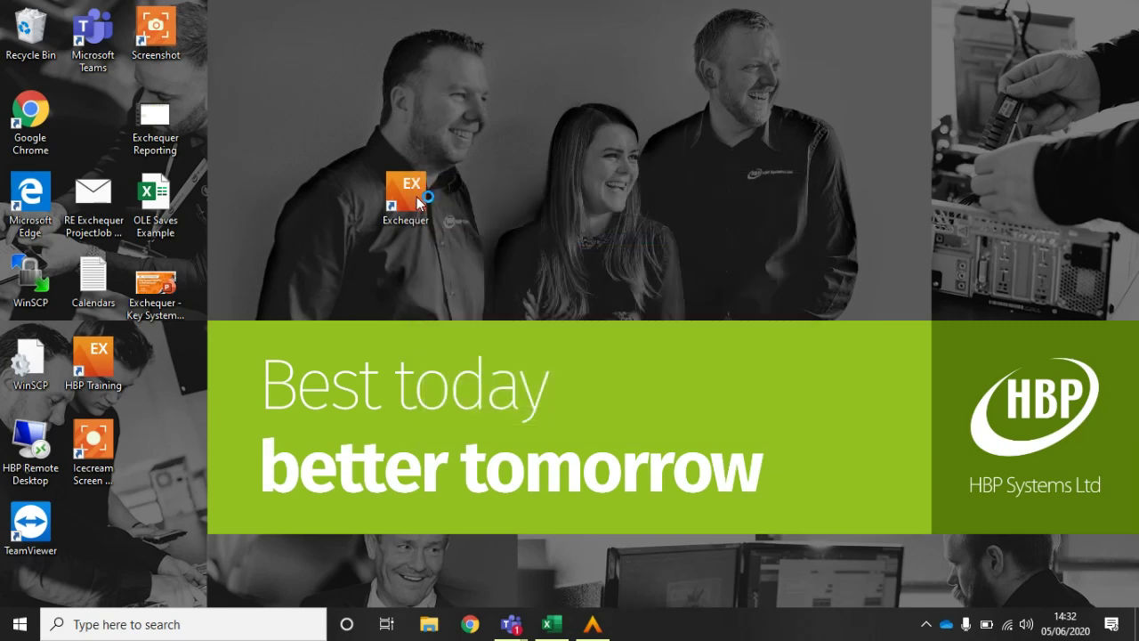
{"action": "type", "text": "MANAGER"}
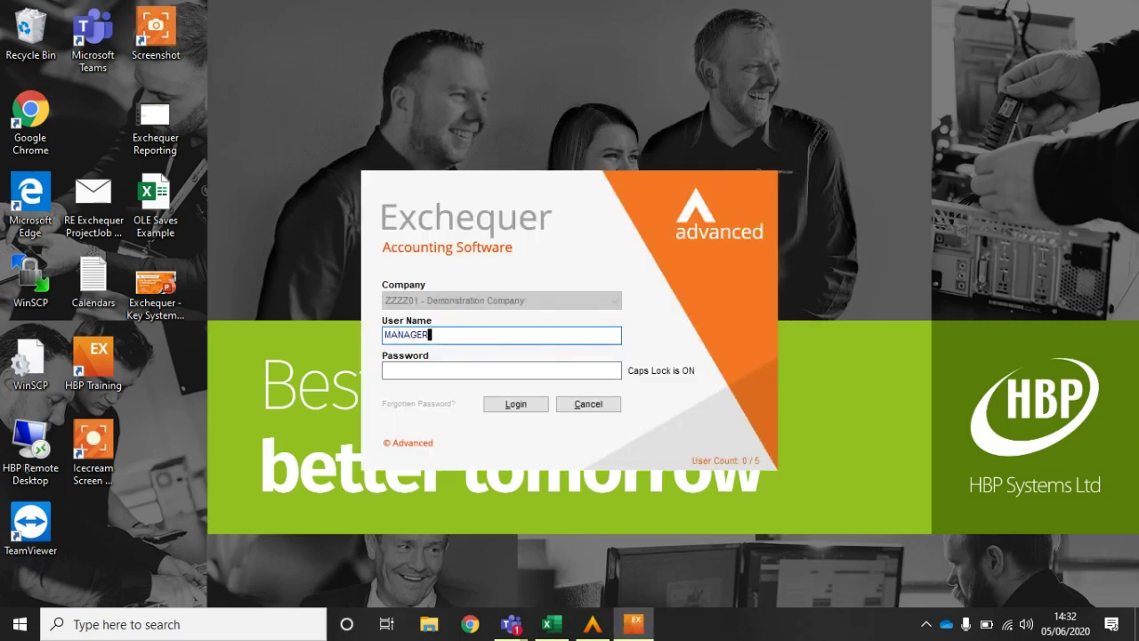
{"action": "key", "text": "Tab"}
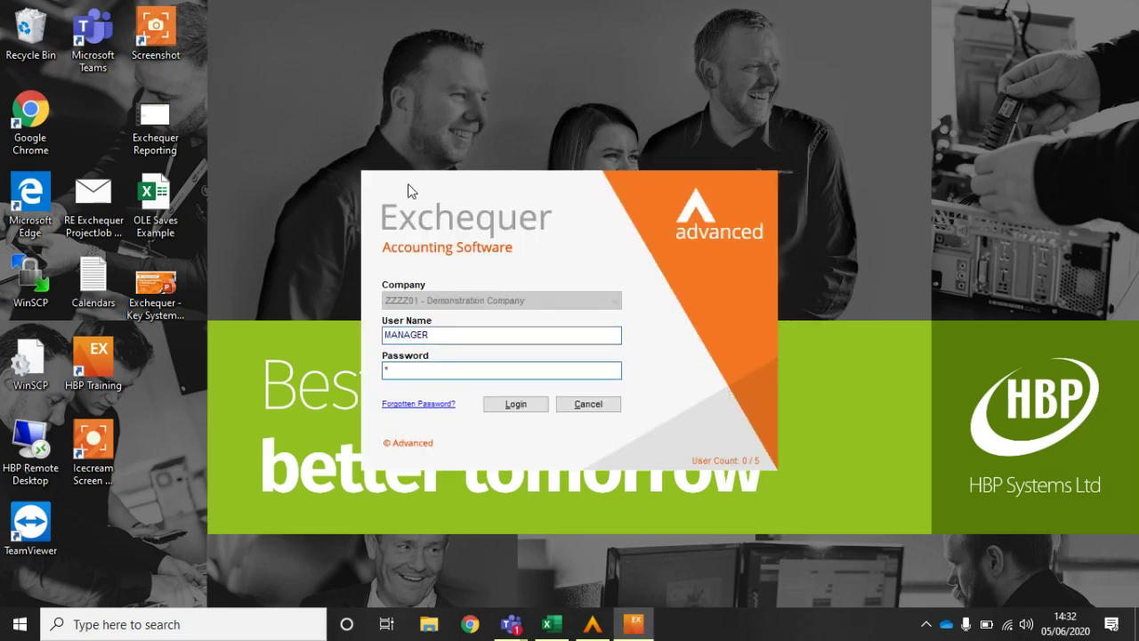
{"action": "type", "text": "*"}
{"action": "left_click", "coordinate": [510, 411]}
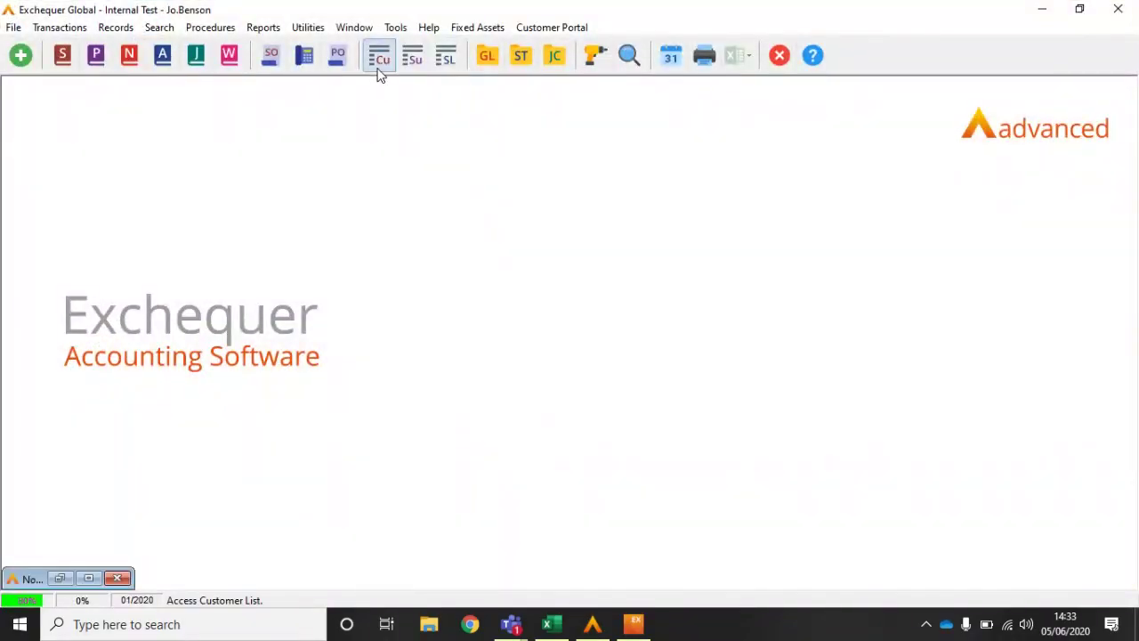
Step: View Astra Communications Limited's customer record to confirm it shows Closed, then return to Excel
{"action": "left_click", "coordinate": [378, 70]}
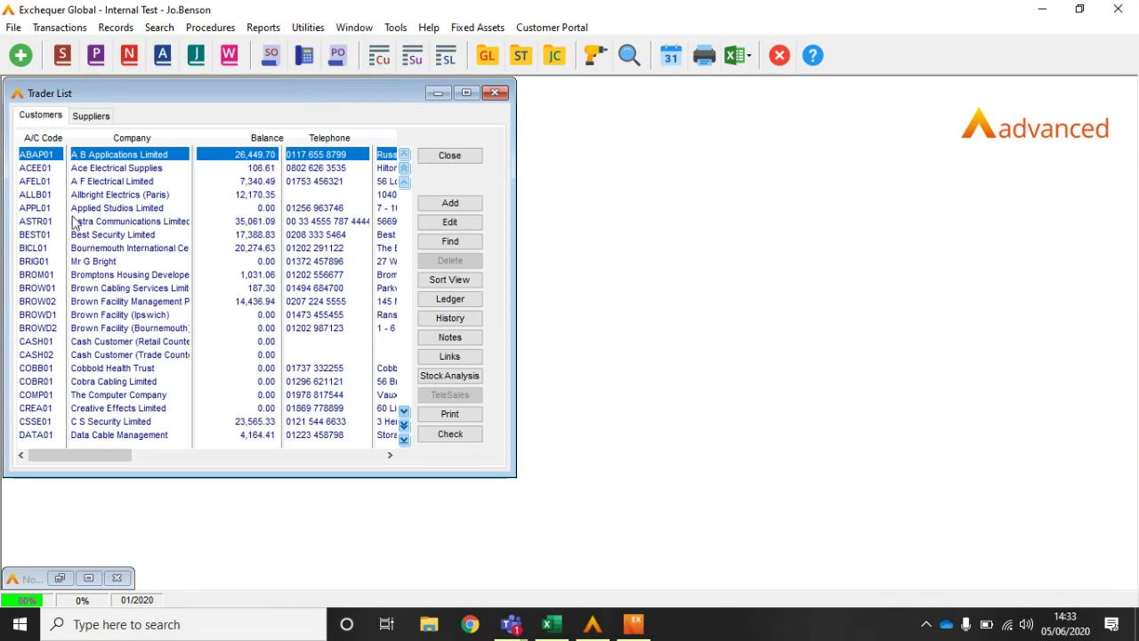
{"action": "left_click", "coordinate": [89, 223]}
{"action": "double_click", "coordinate": [89, 227]}
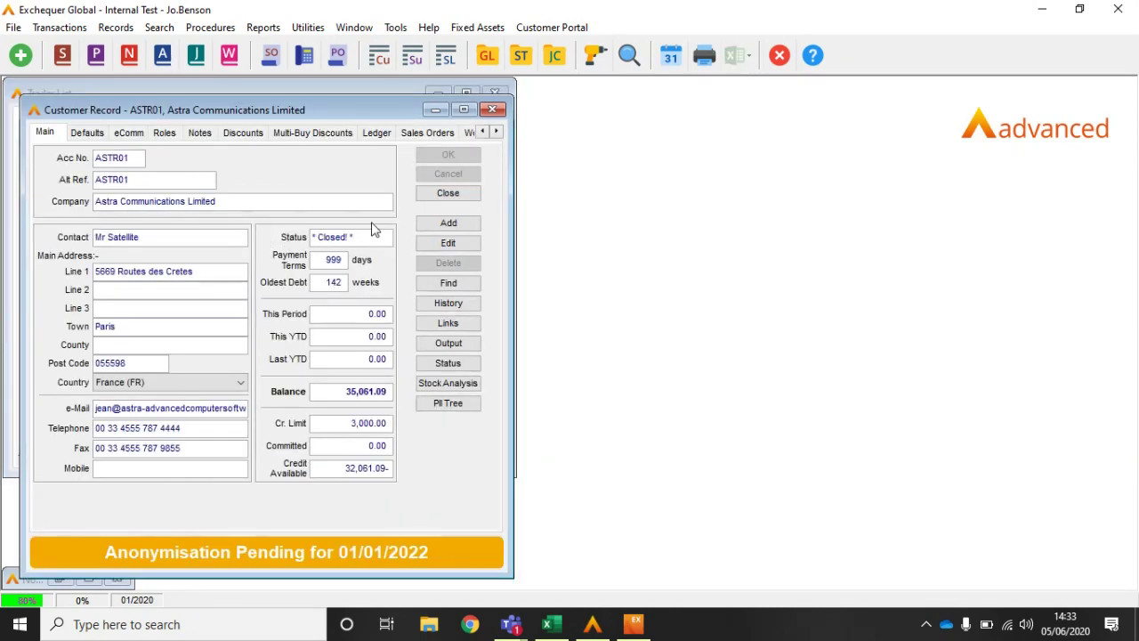
{"action": "left_click", "coordinate": [447, 193]}
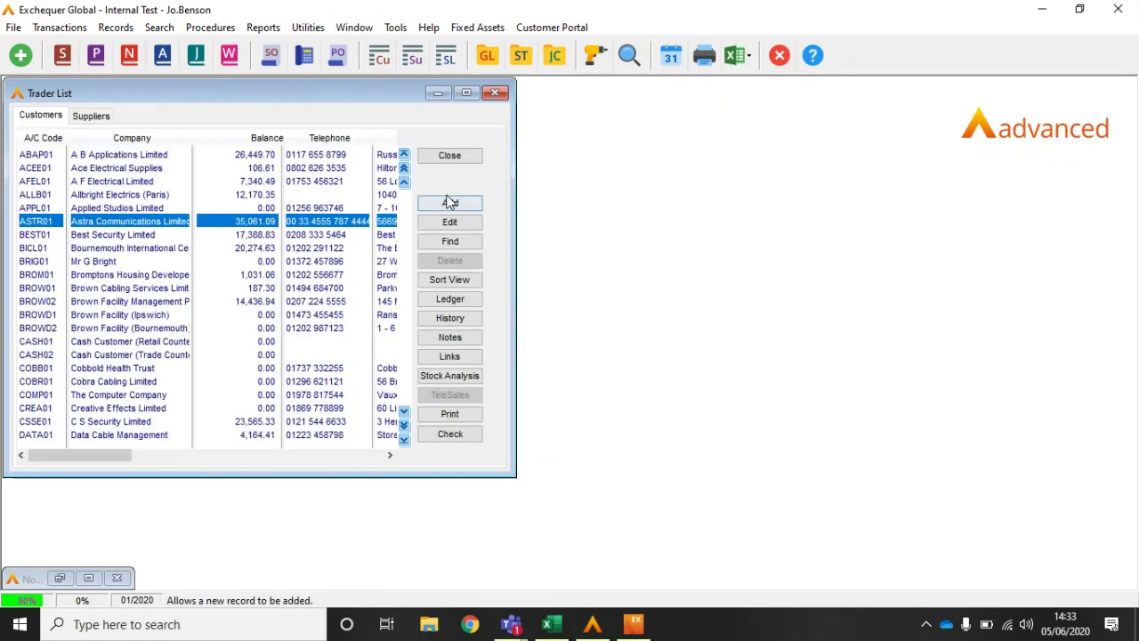
{"action": "left_click", "coordinate": [552, 623]}
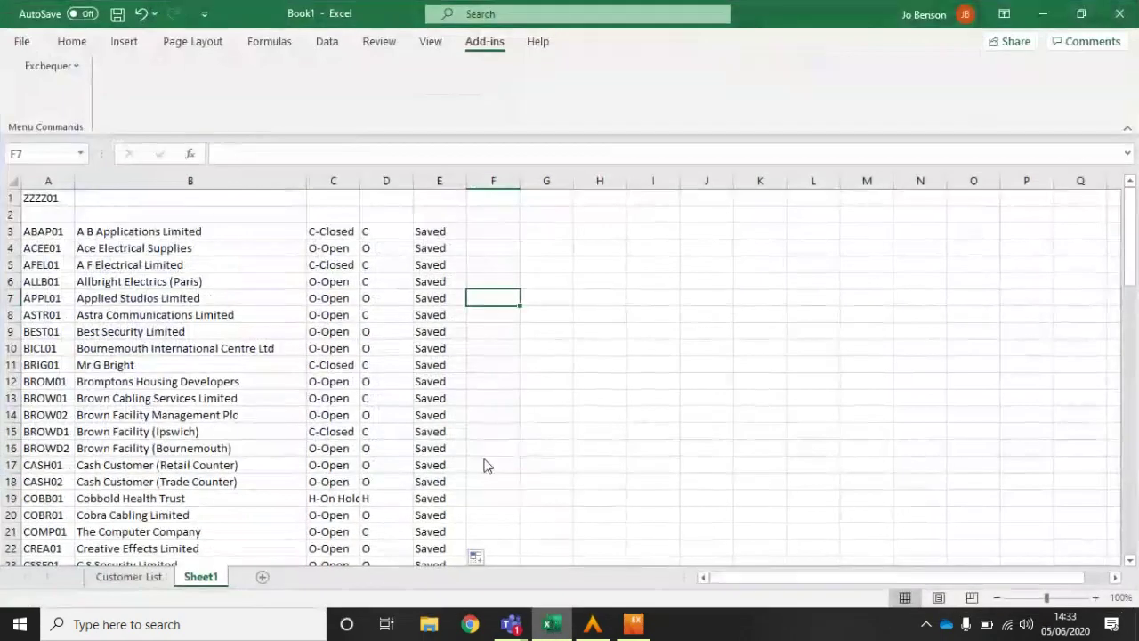
Step: Inspect E7's formula, then set Astra Communications Limited's new status in D8 to O
{"action": "left_click", "coordinate": [435, 299]}
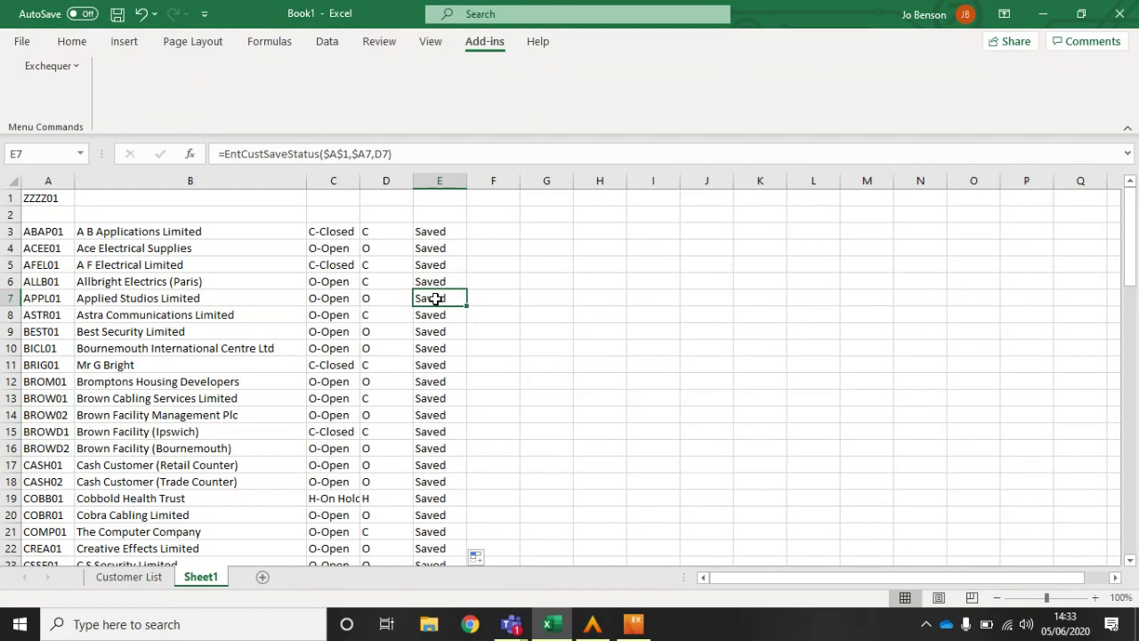
{"action": "key", "text": "Down"}
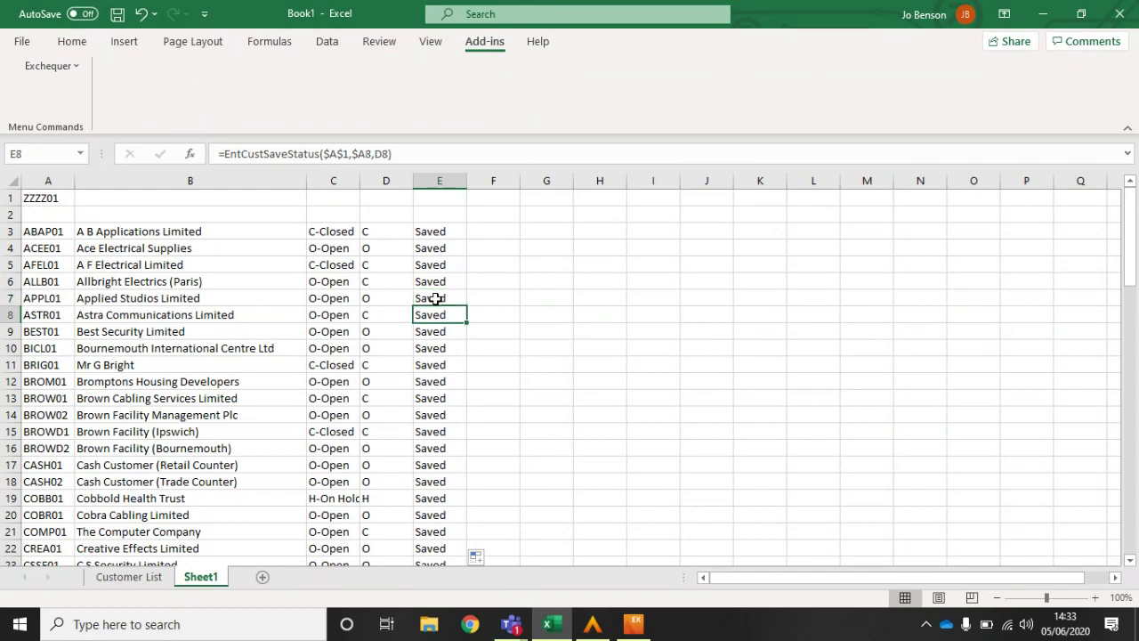
{"action": "key", "text": "Left"}
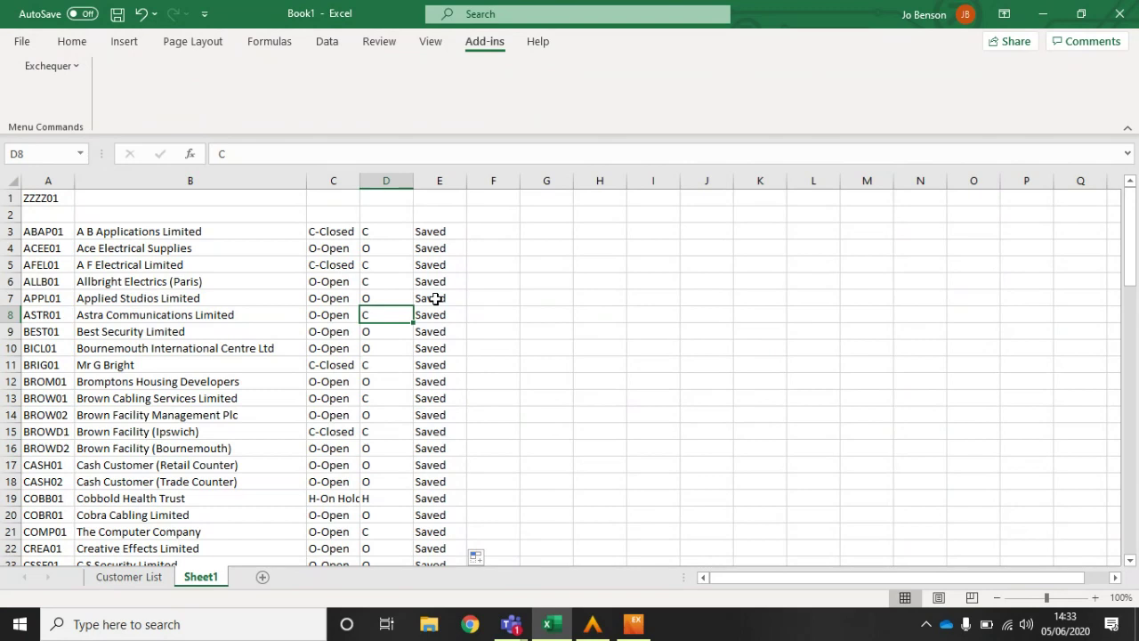
{"action": "type", "text": "o"}
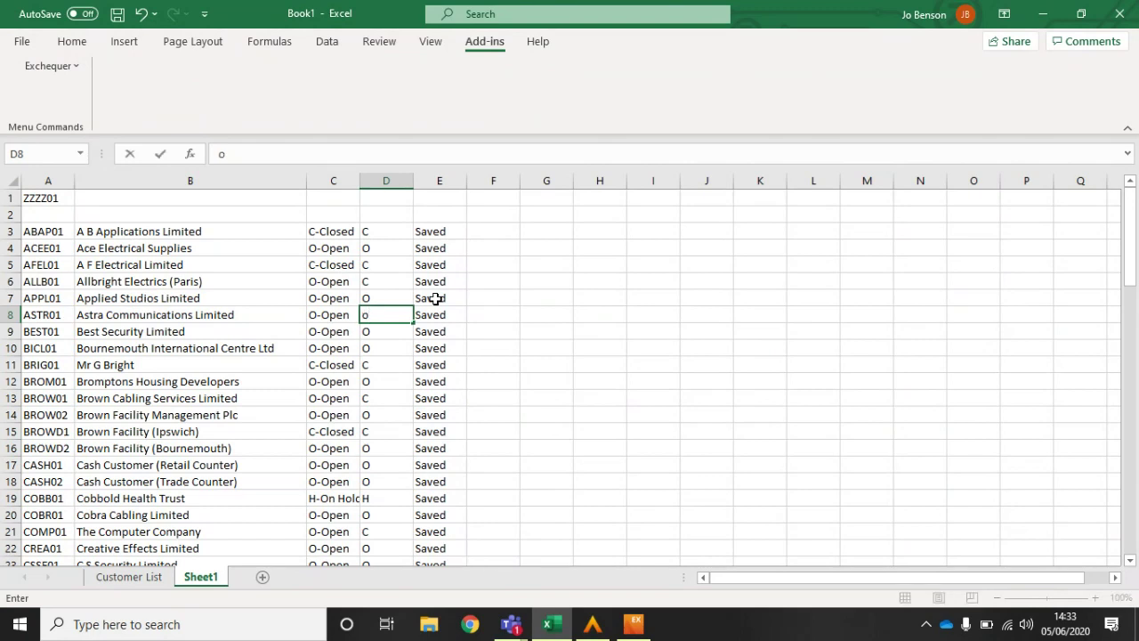
{"action": "key", "text": "Return"}
{"action": "key", "text": "Up"}
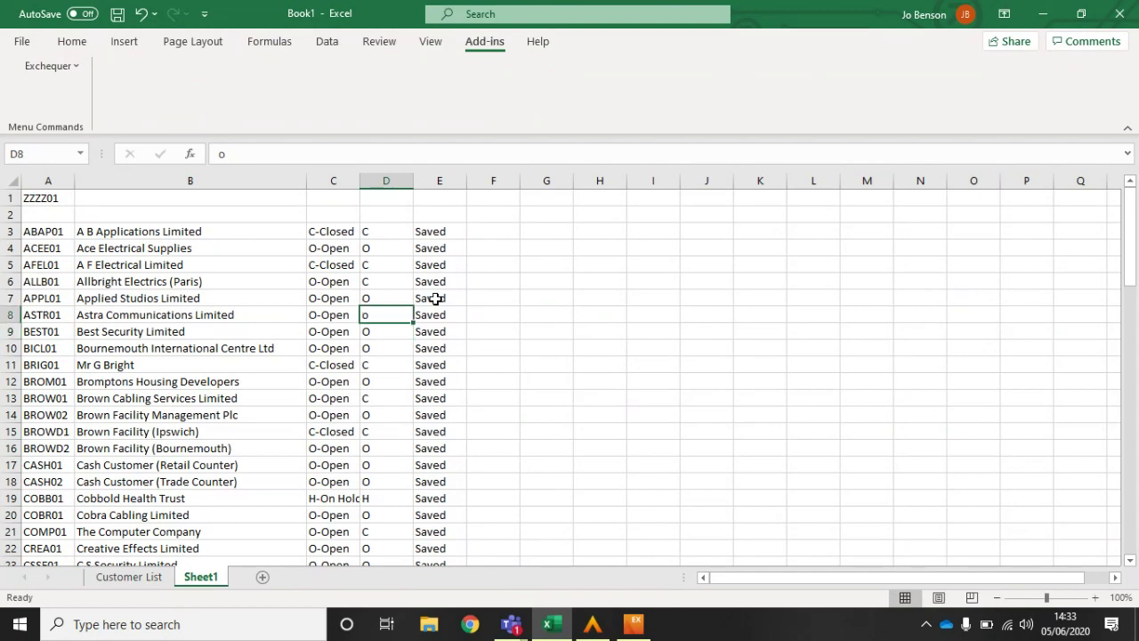
{"action": "type", "text": "O"}
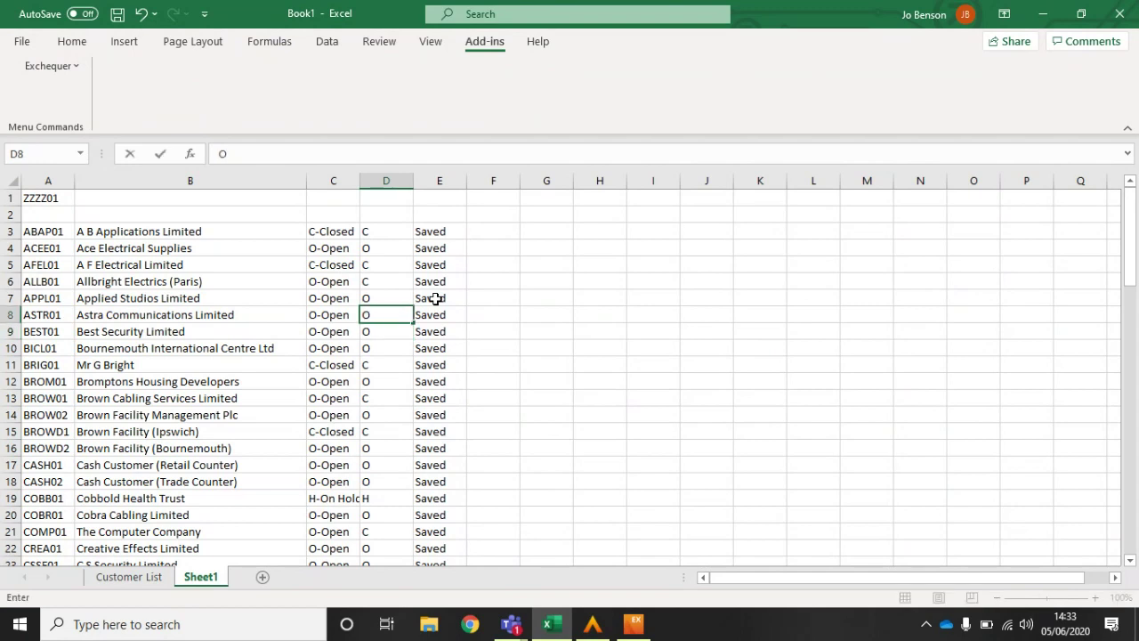
{"action": "key", "text": "Return"}
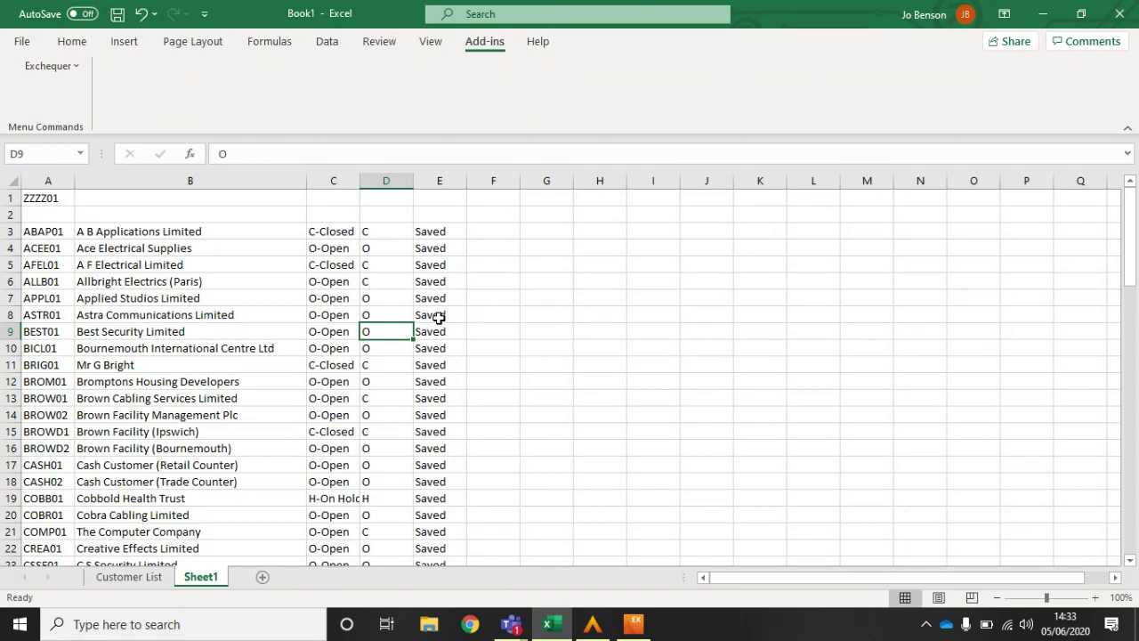
Step: Reopen Astra Communications Limited's record in Exchequer to confirm it is no longer Closed, then return to Excel
{"action": "left_click", "coordinate": [631, 624]}
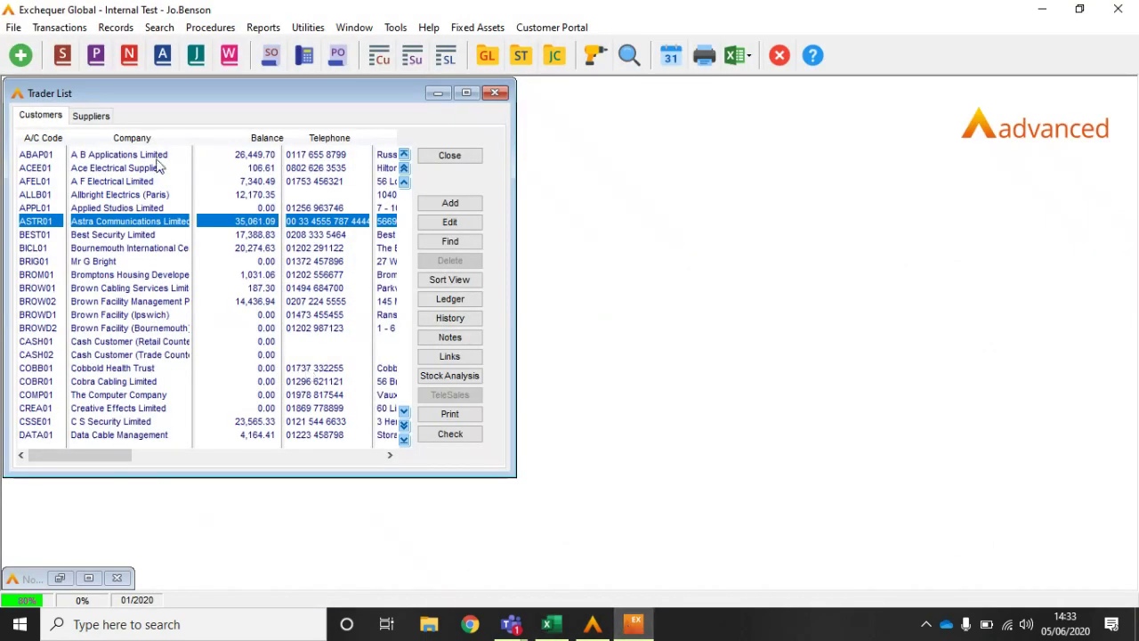
{"action": "double_click", "coordinate": [129, 228]}
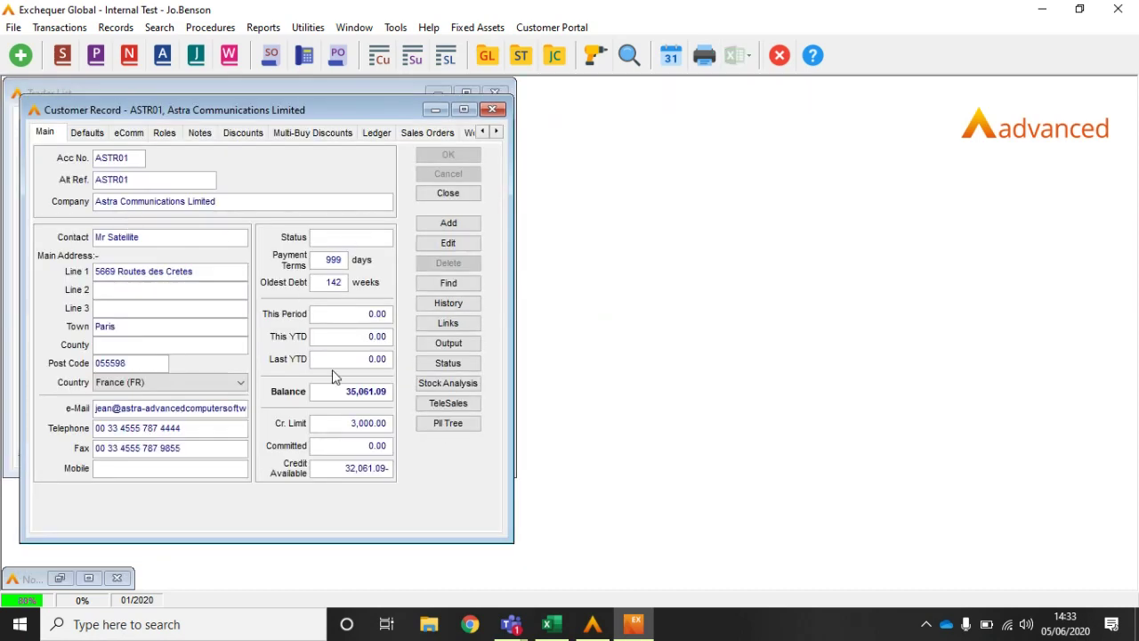
{"action": "left_click", "coordinate": [456, 194]}
{"action": "left_click", "coordinate": [552, 628]}
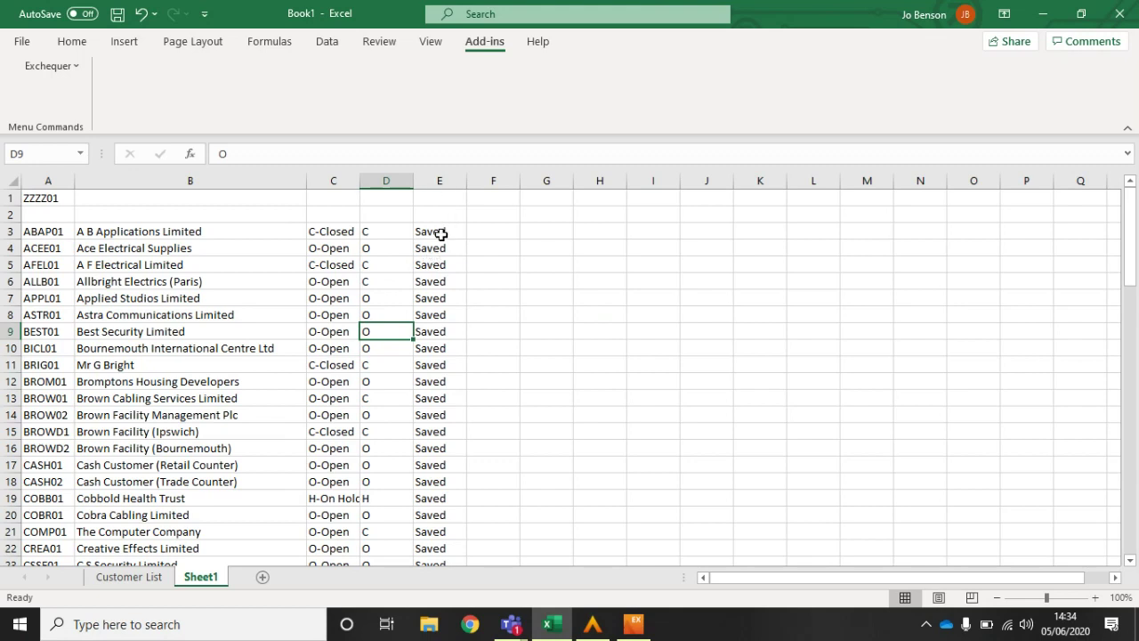
Step: Delete column E and its EntCustSaveStatus Saved values, then select cell E3
{"action": "left_click", "coordinate": [448, 178]}
{"action": "right_click", "coordinate": [450, 180]}
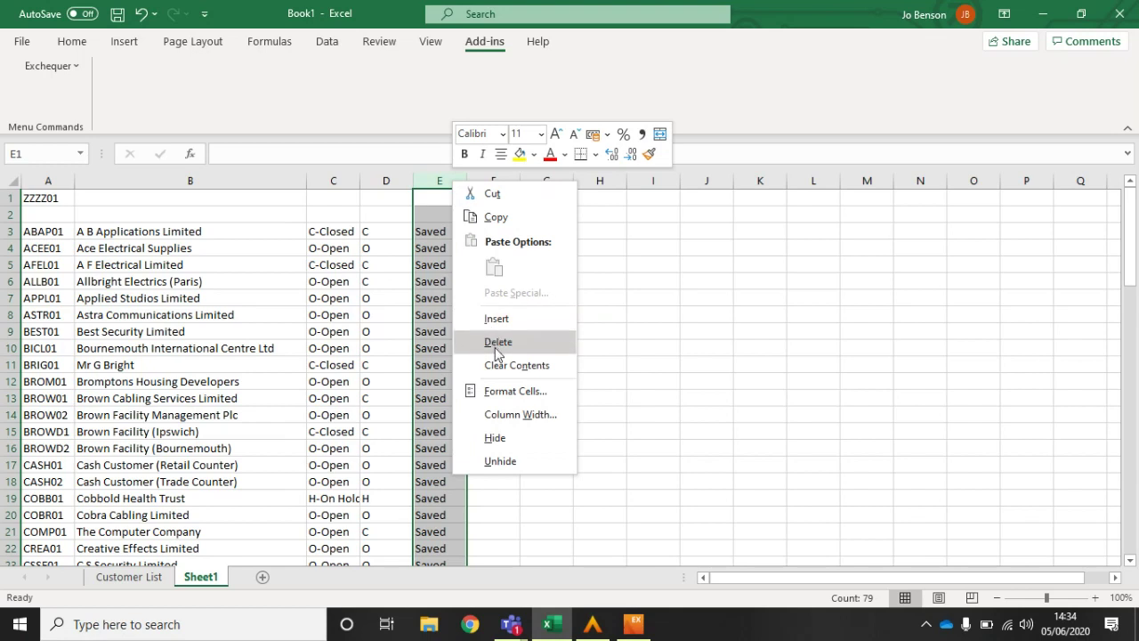
{"action": "left_click", "coordinate": [497, 341]}
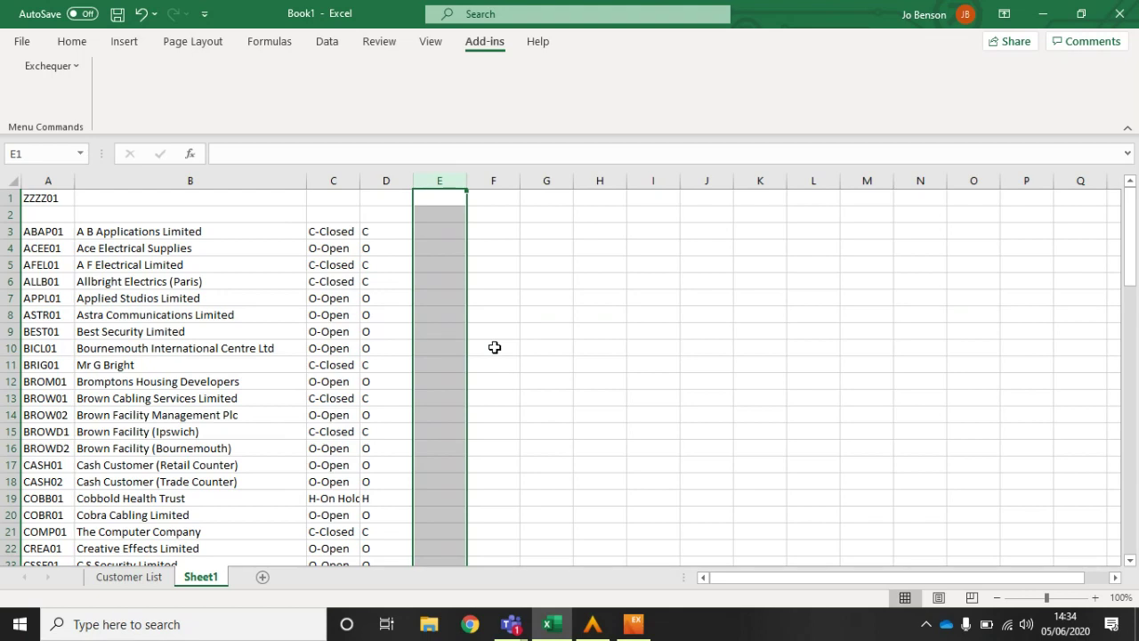
{"action": "left_click", "coordinate": [449, 233]}
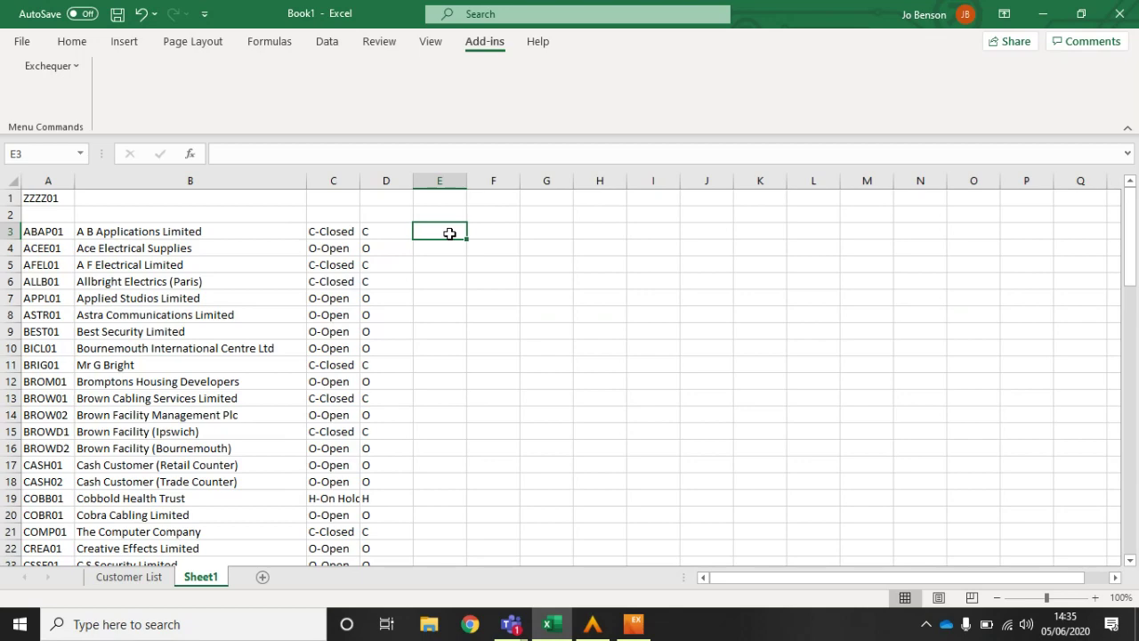
Step: Close the customer list and open the EntCustSaveStatus help topic via OLE Functions Categorical Reference
{"action": "left_click", "coordinate": [632, 624]}
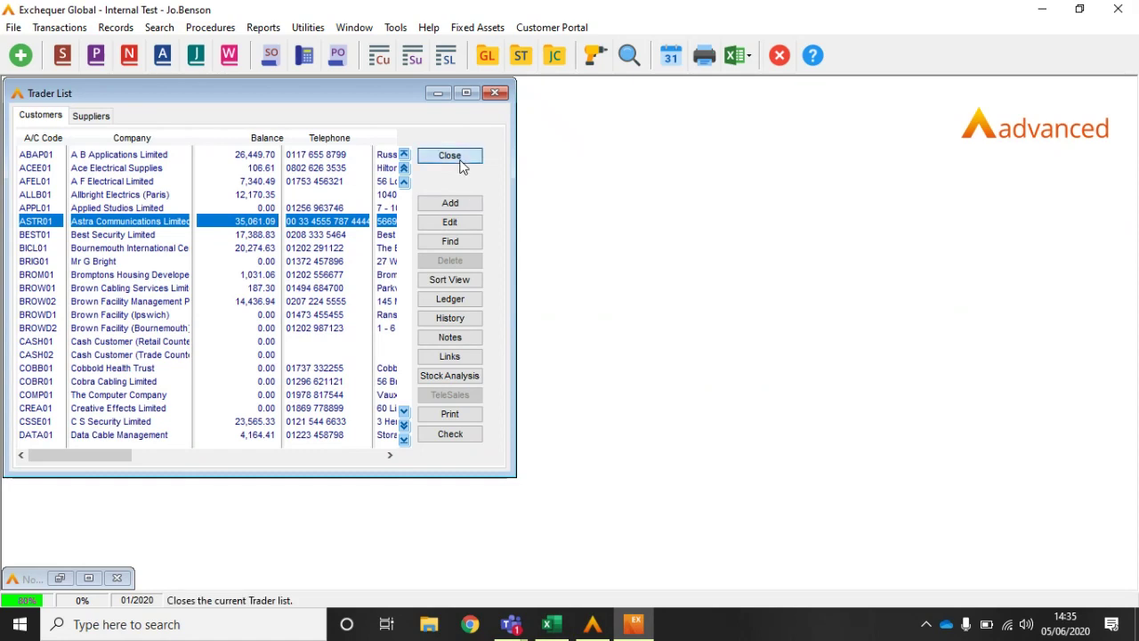
{"action": "left_click", "coordinate": [455, 159]}
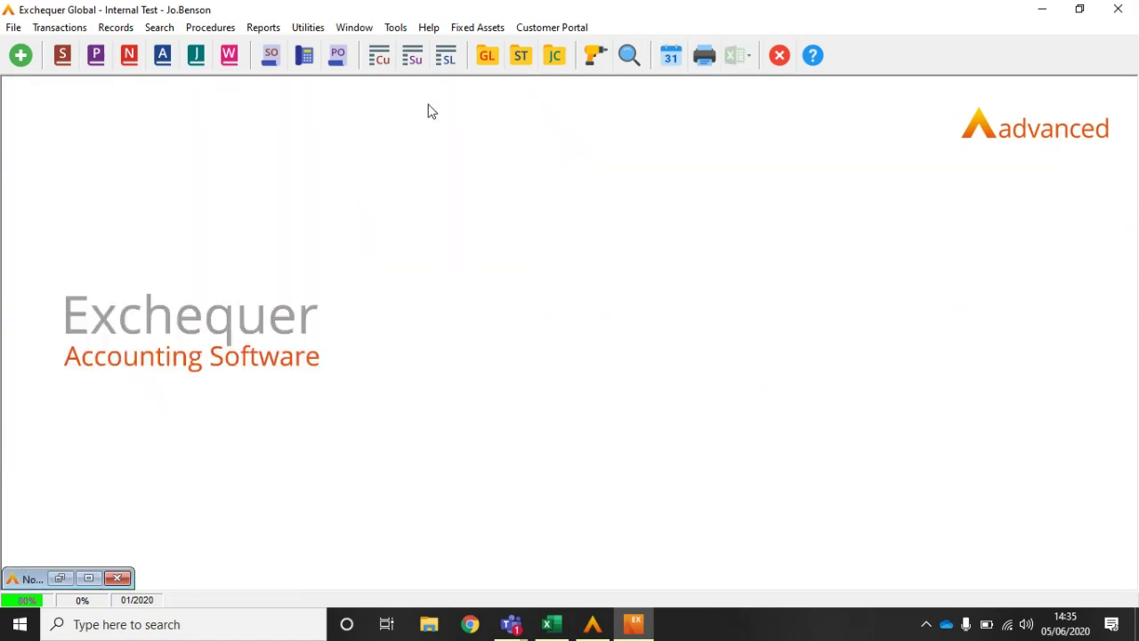
{"action": "left_click", "coordinate": [430, 29]}
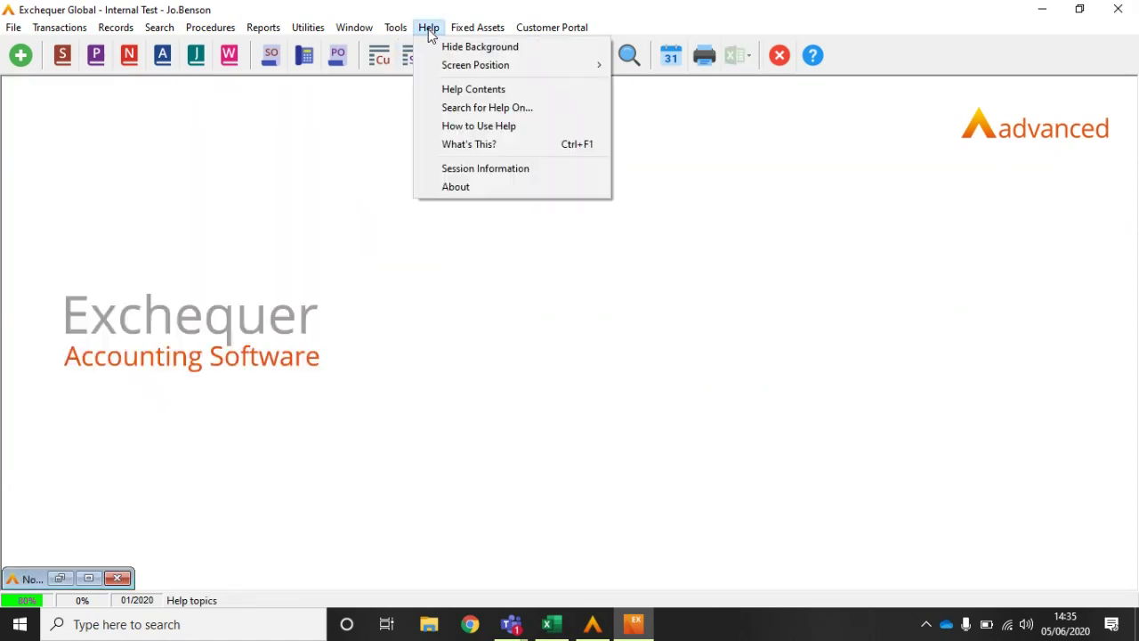
{"action": "left_click", "coordinate": [448, 89]}
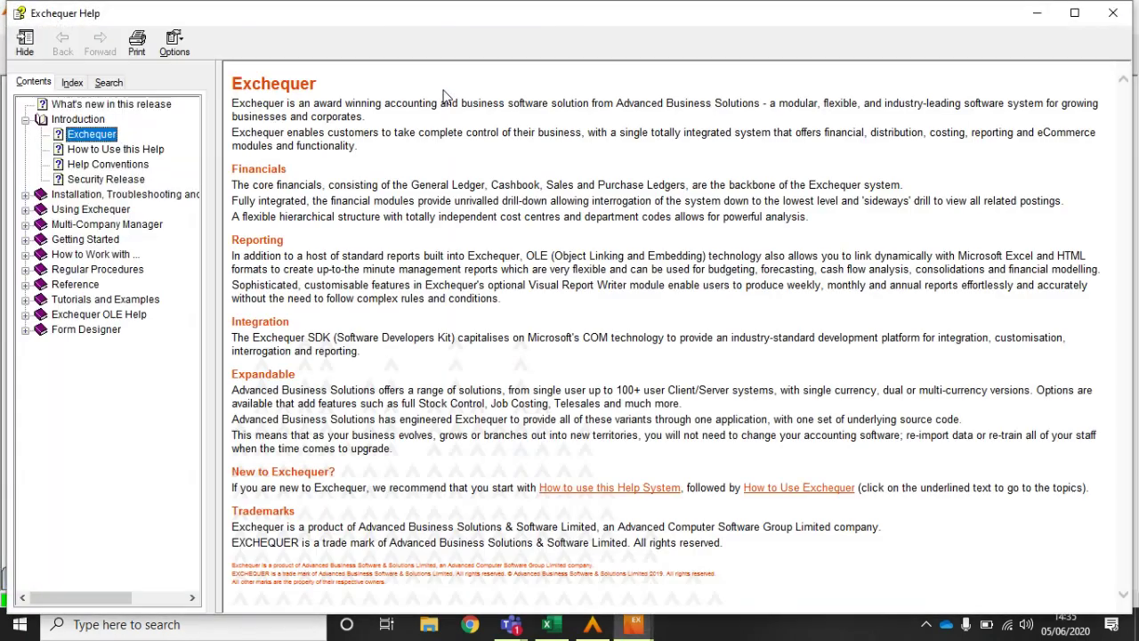
{"action": "left_click", "coordinate": [25, 316]}
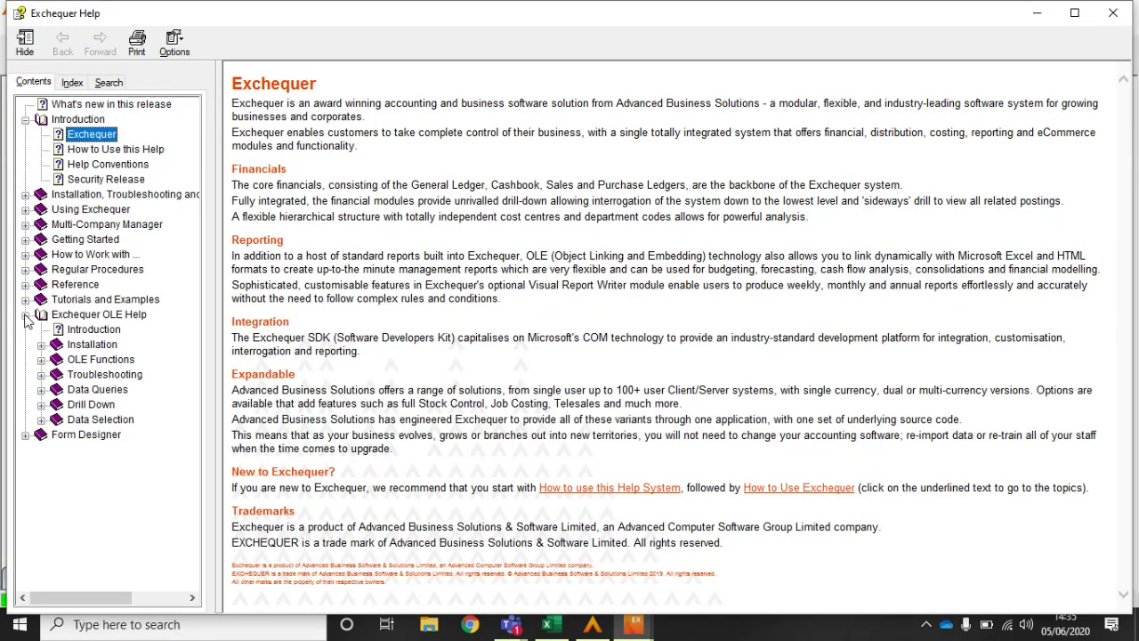
{"action": "left_click", "coordinate": [41, 359]}
{"action": "left_click", "coordinate": [113, 394]}
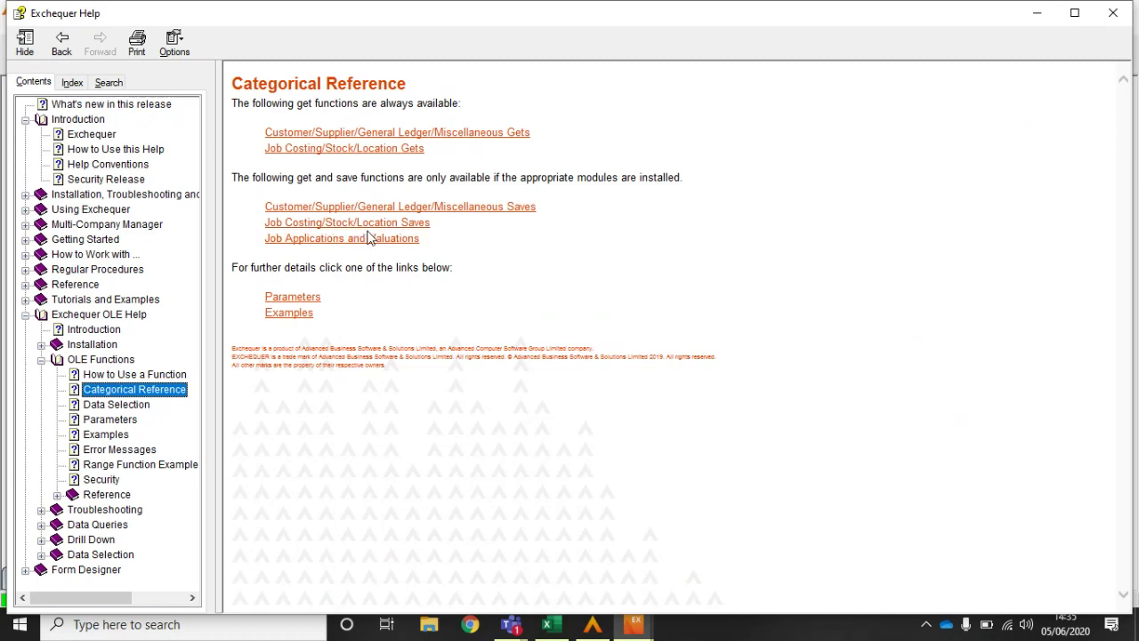
{"action": "left_click", "coordinate": [372, 212]}
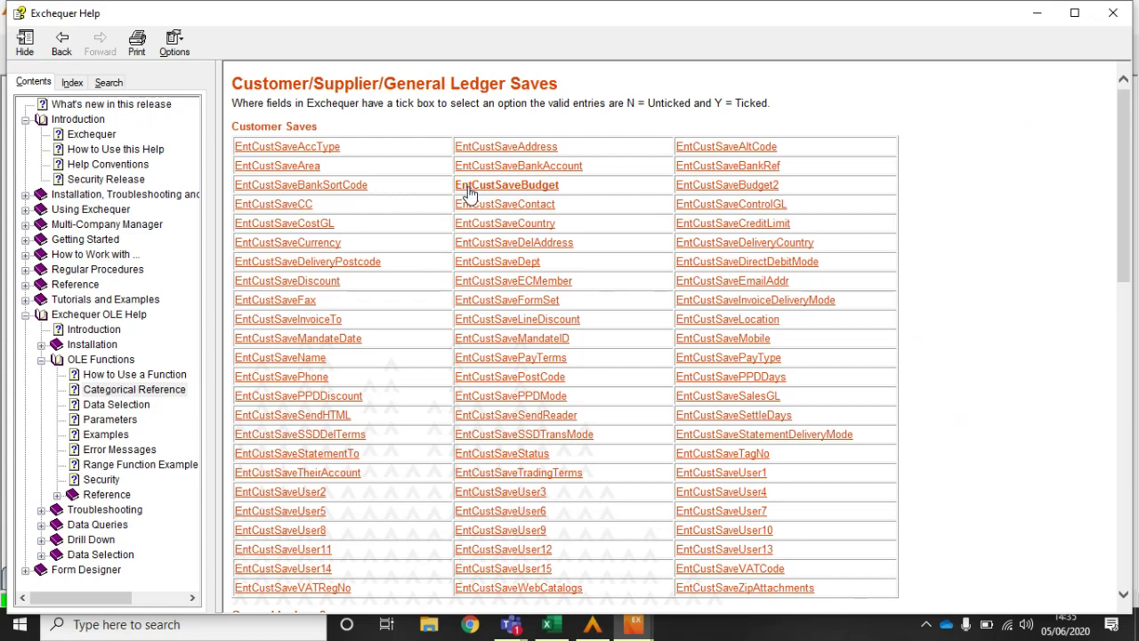
{"action": "left_click", "coordinate": [497, 457]}
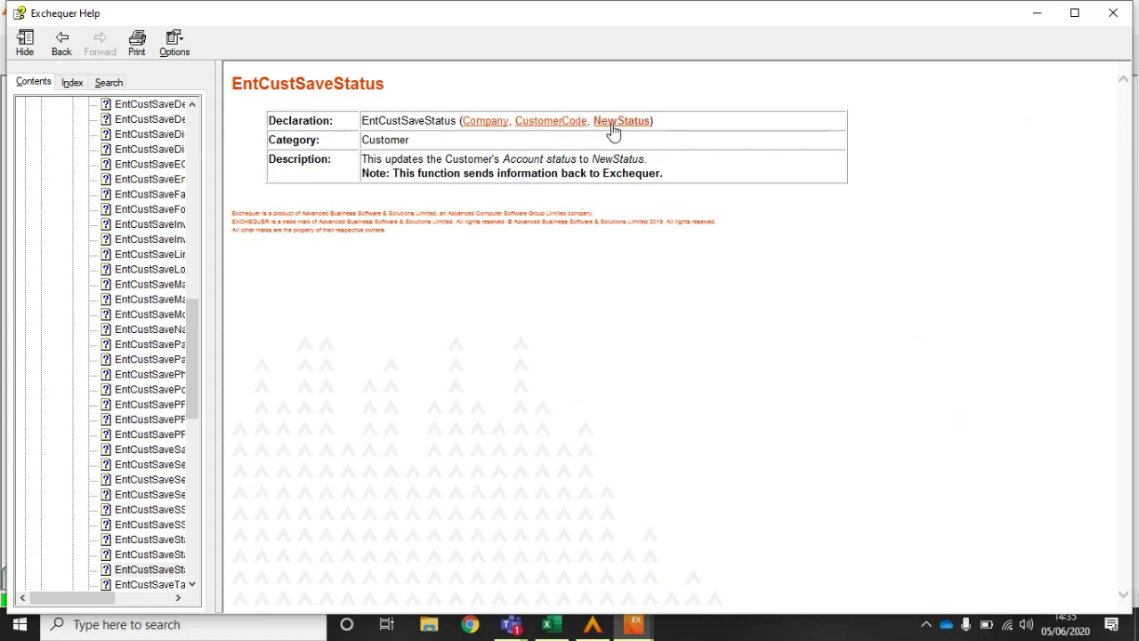
Step: Read the NewStatus, CustomerCode and Company parameter popups, then minimise Exchequer Help
{"action": "left_click", "coordinate": [612, 126]}
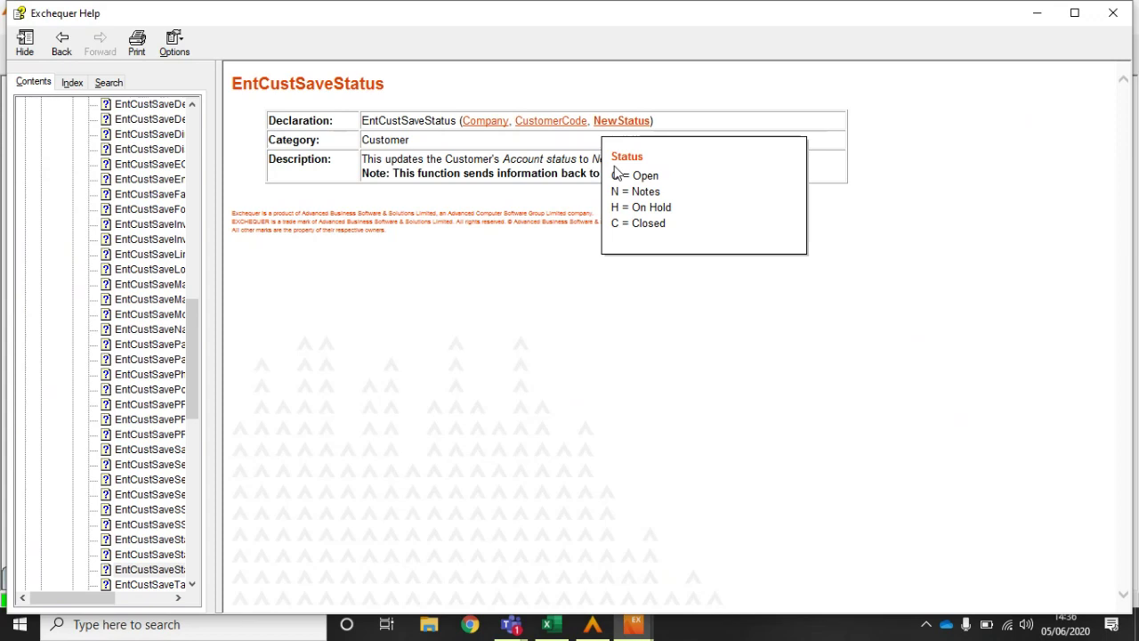
{"action": "left_click", "coordinate": [552, 125]}
{"action": "left_click", "coordinate": [551, 125]}
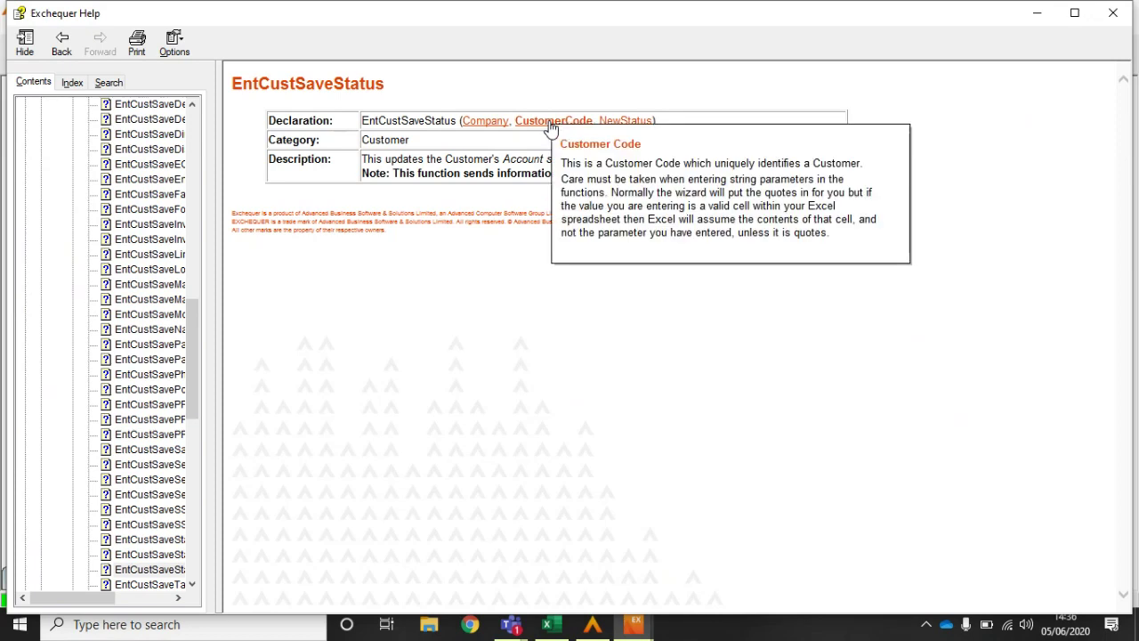
{"action": "left_click", "coordinate": [481, 125]}
{"action": "left_click", "coordinate": [481, 124]}
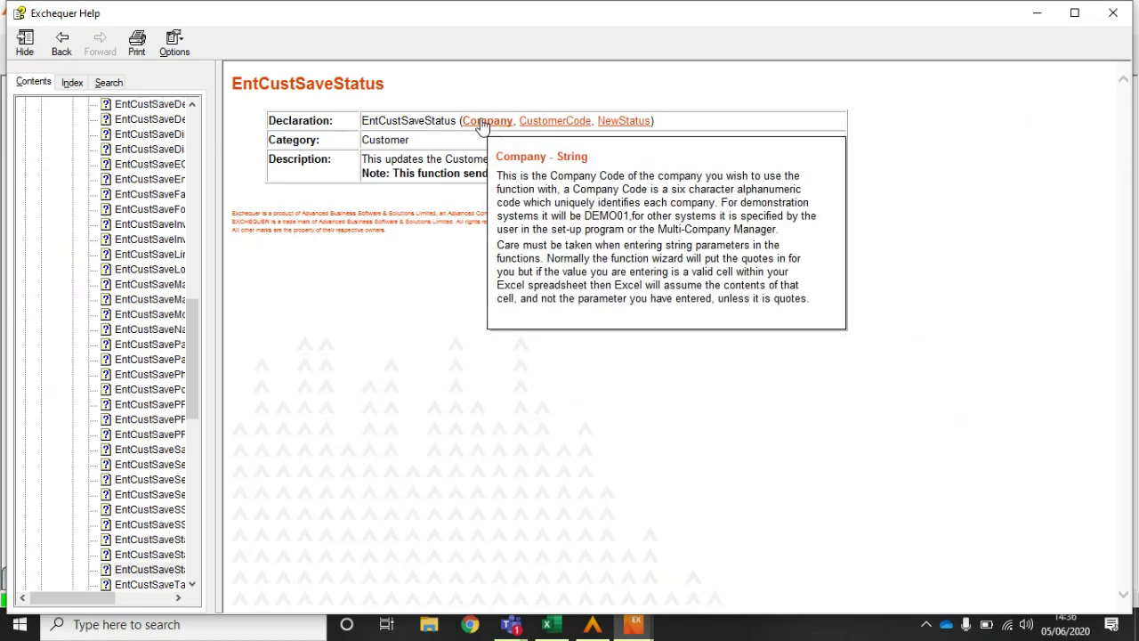
{"action": "left_click", "coordinate": [1035, 14]}
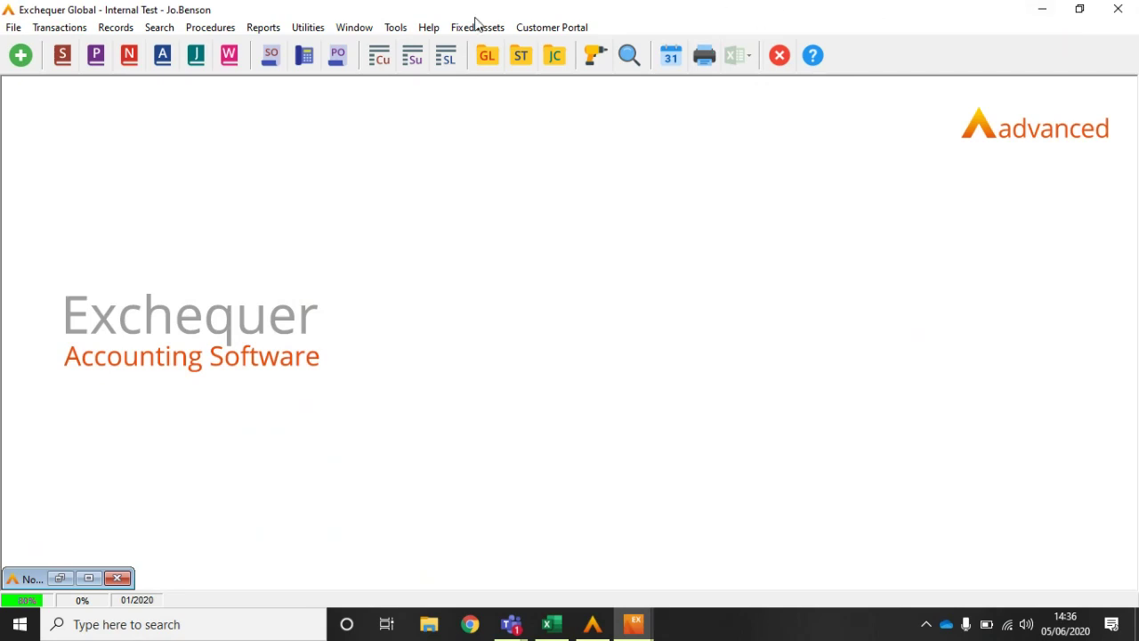
Step: Open the Menu Designer from Tools and select the Reports branch
{"action": "left_click", "coordinate": [396, 28]}
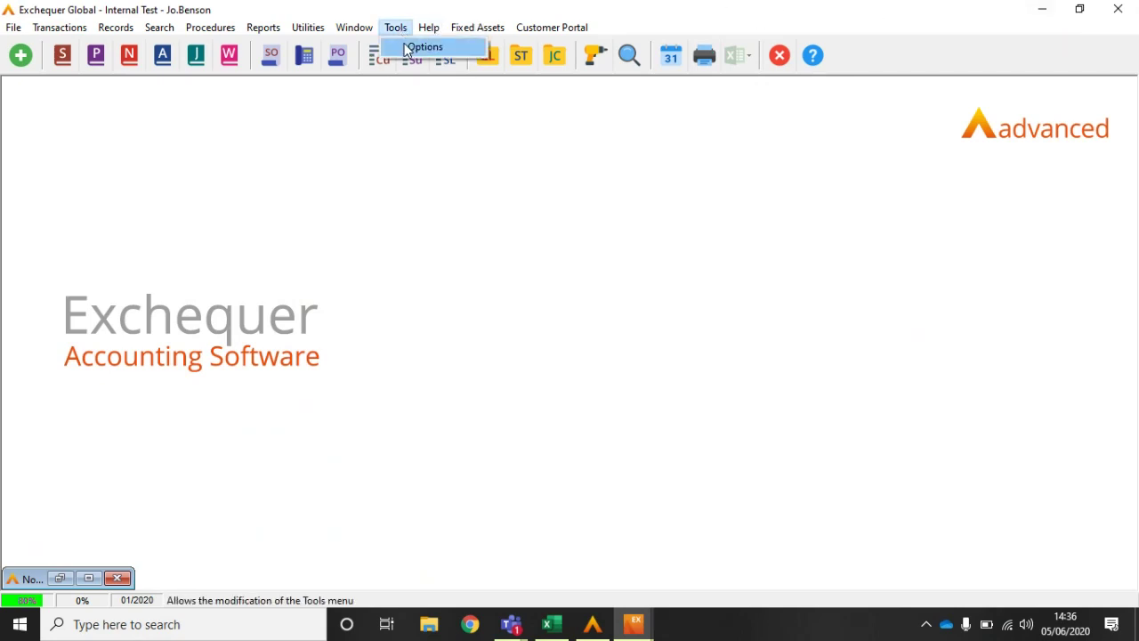
{"action": "left_click", "coordinate": [411, 45]}
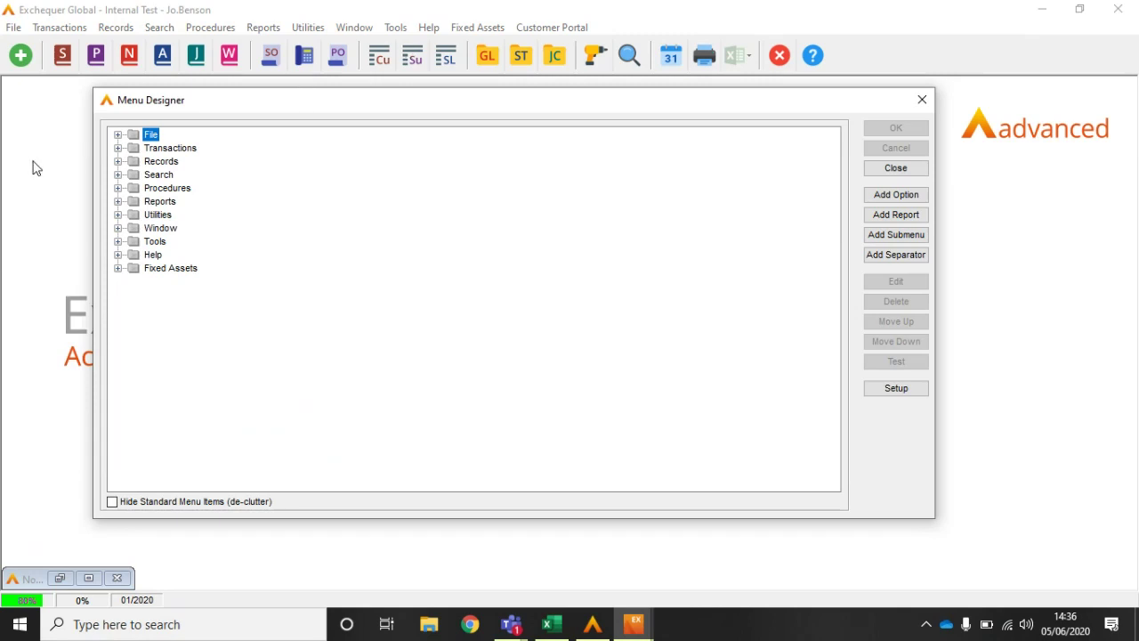
{"action": "left_click", "coordinate": [118, 202]}
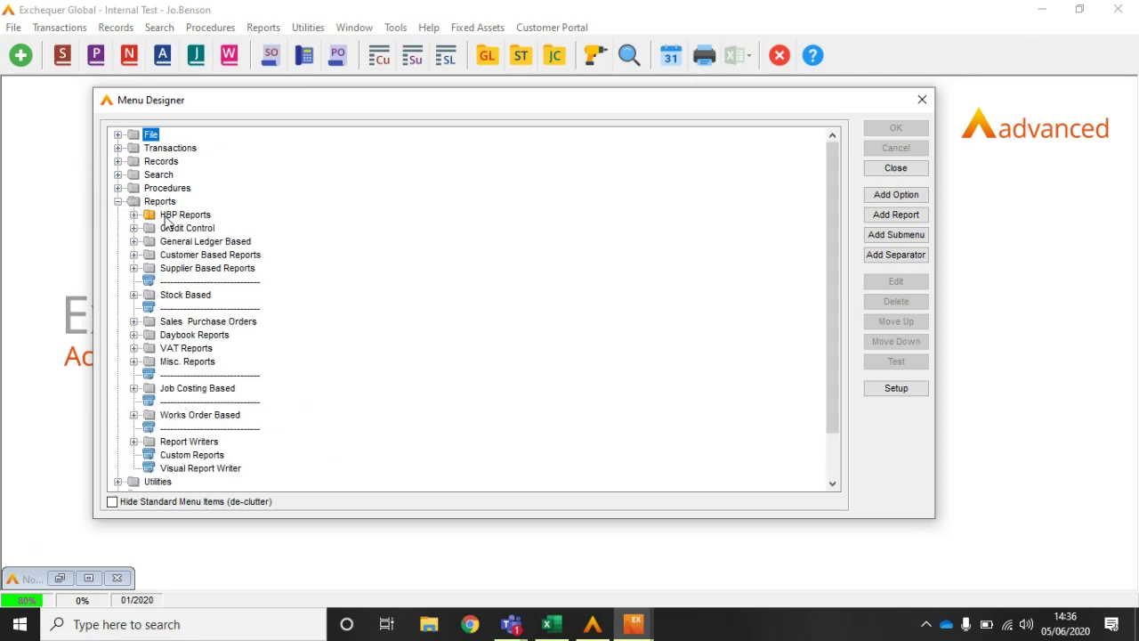
{"action": "left_click", "coordinate": [165, 218]}
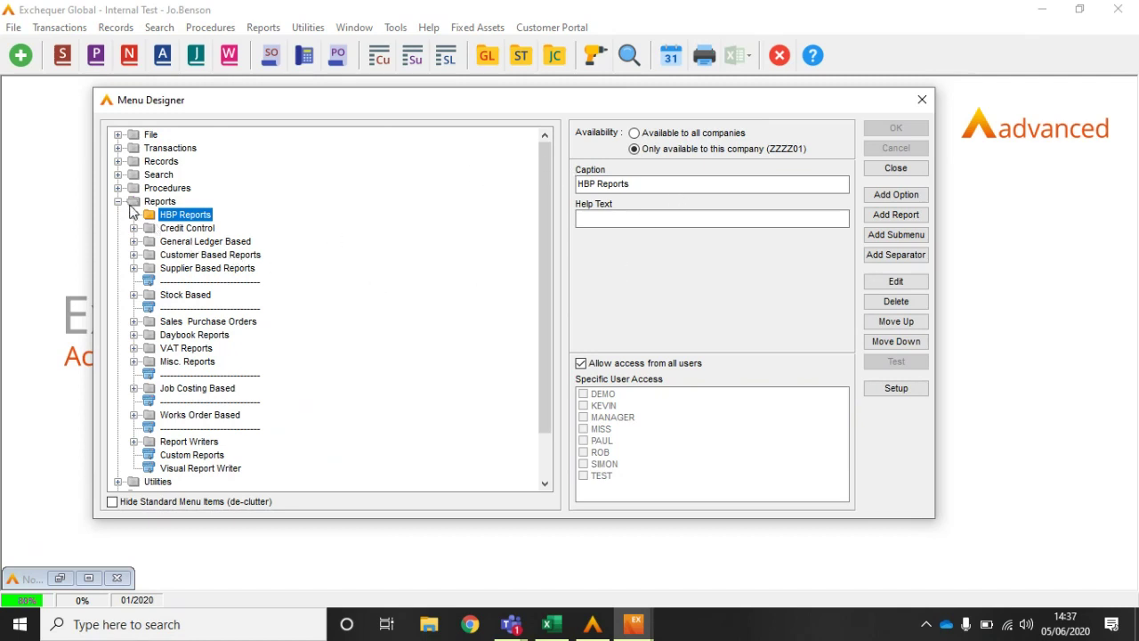
{"action": "left_click", "coordinate": [120, 204]}
{"action": "left_click", "coordinate": [119, 201]}
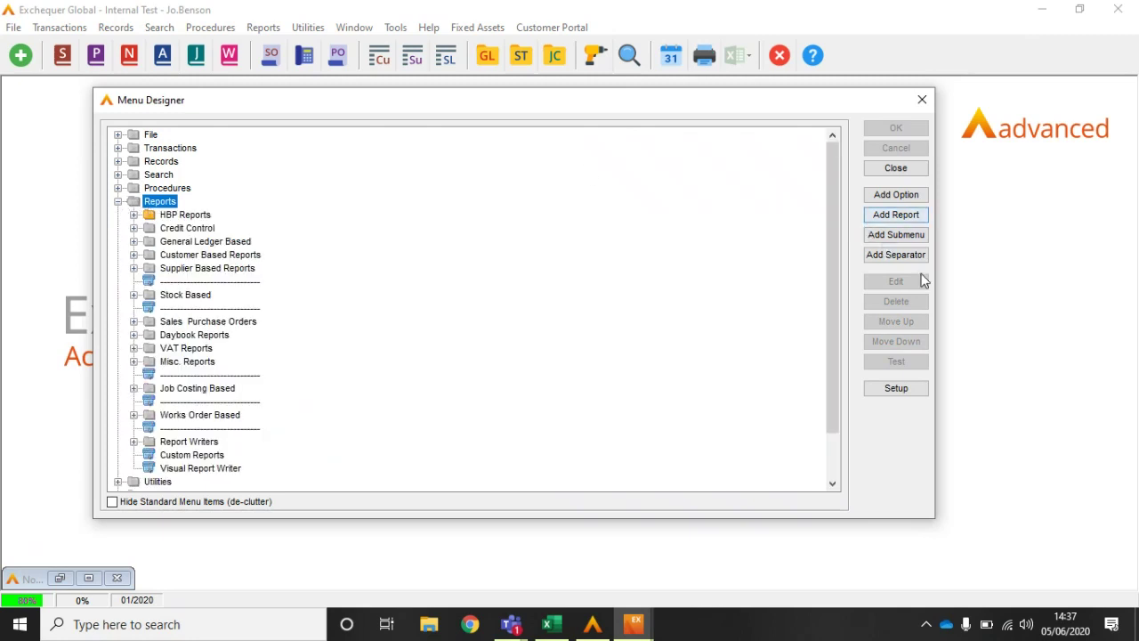
Step: Try adding an 'AB Applications Reports' menu option, then discard it after the invalid filename warning
{"action": "left_click", "coordinate": [896, 195]}
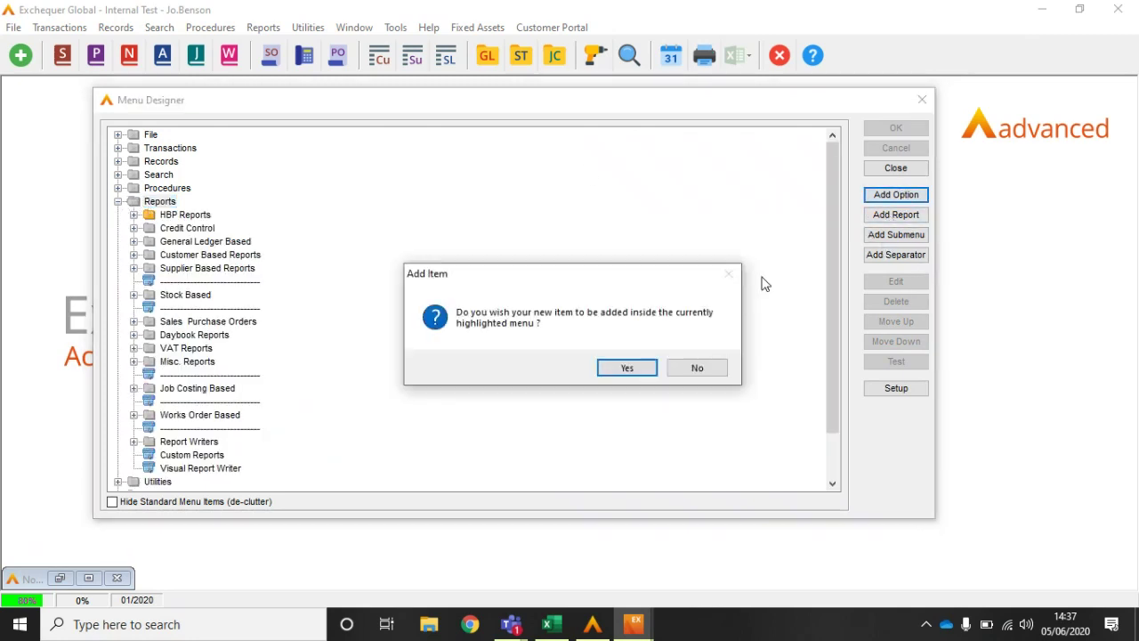
{"action": "left_click", "coordinate": [611, 371]}
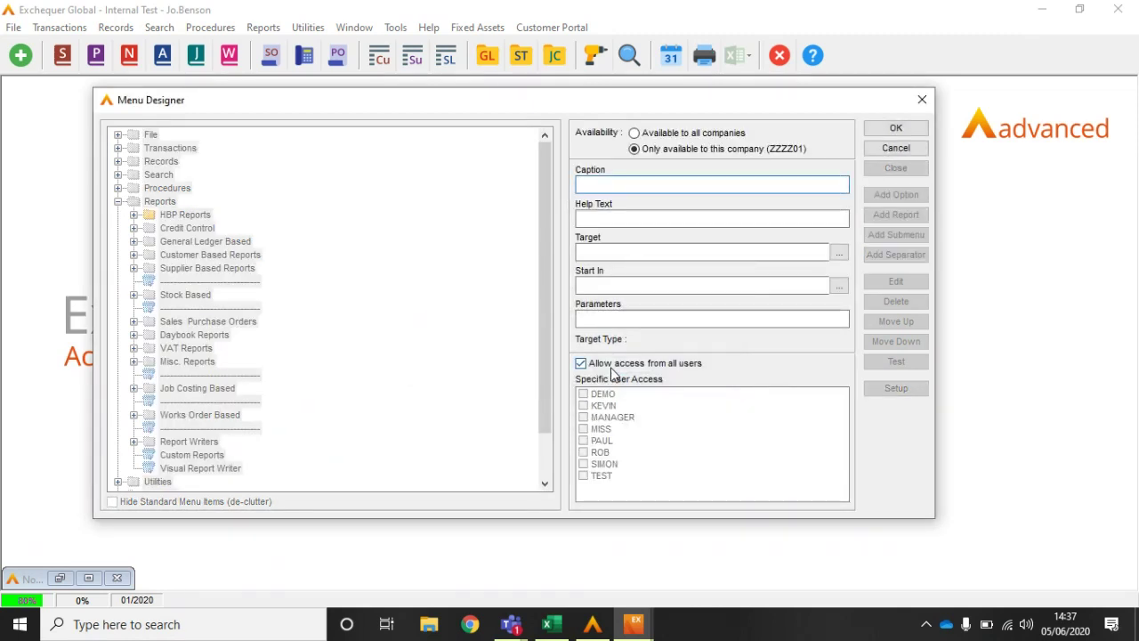
{"action": "type", "text": "AB Applicationa"}
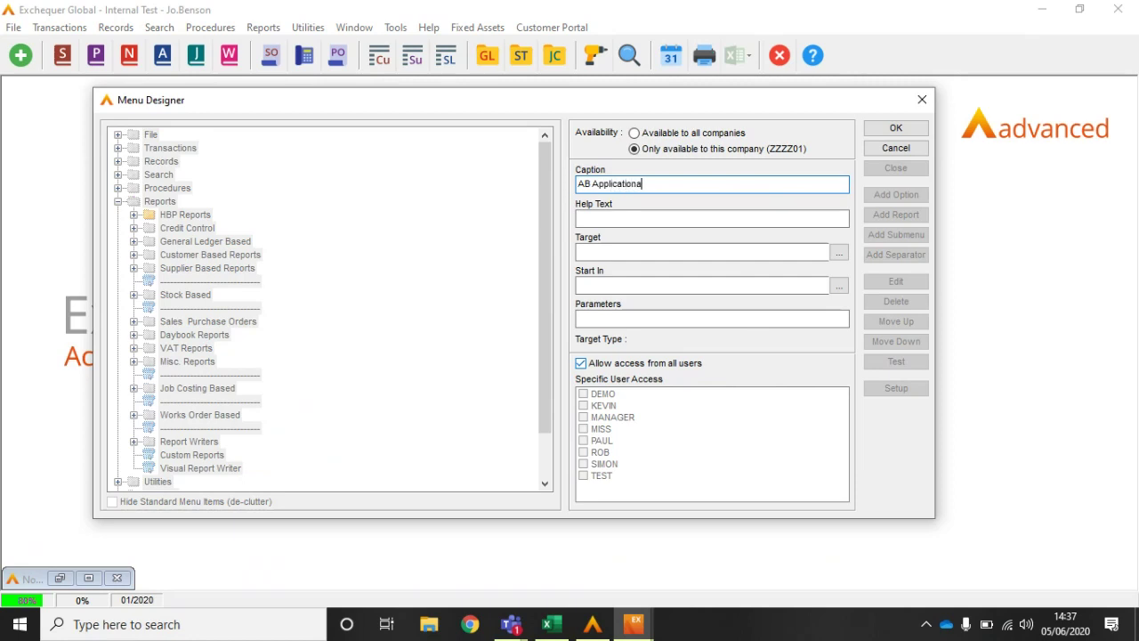
{"action": "key", "text": "BackSpace"}
{"action": "type", "text": "s Reports"}
{"action": "left_click", "coordinate": [894, 129]}
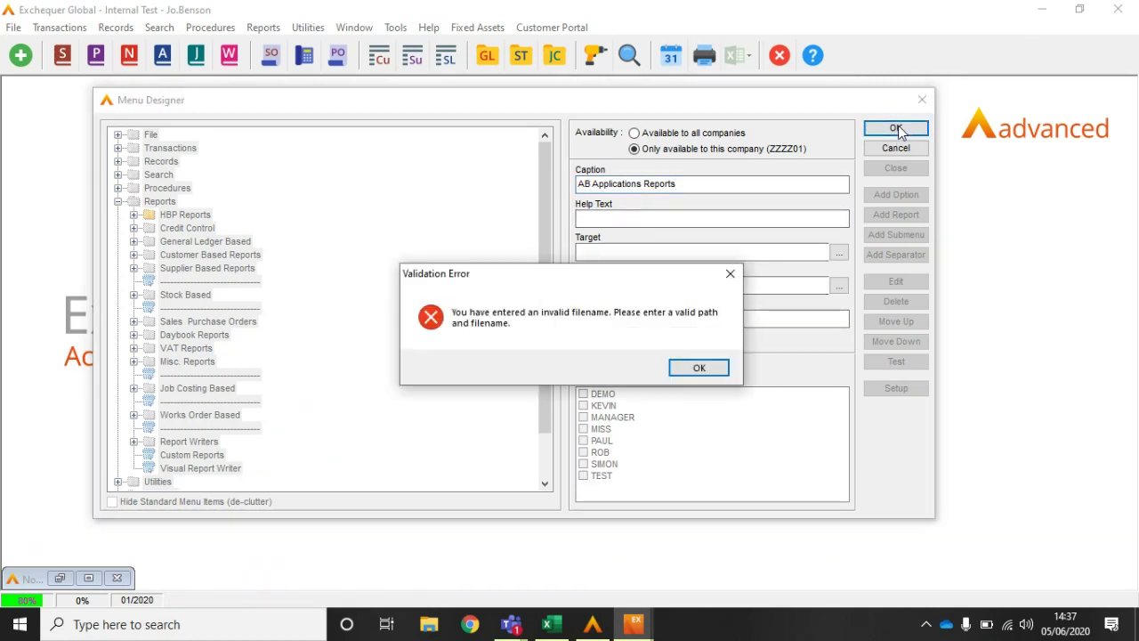
{"action": "left_click", "coordinate": [709, 371]}
{"action": "left_click", "coordinate": [895, 148]}
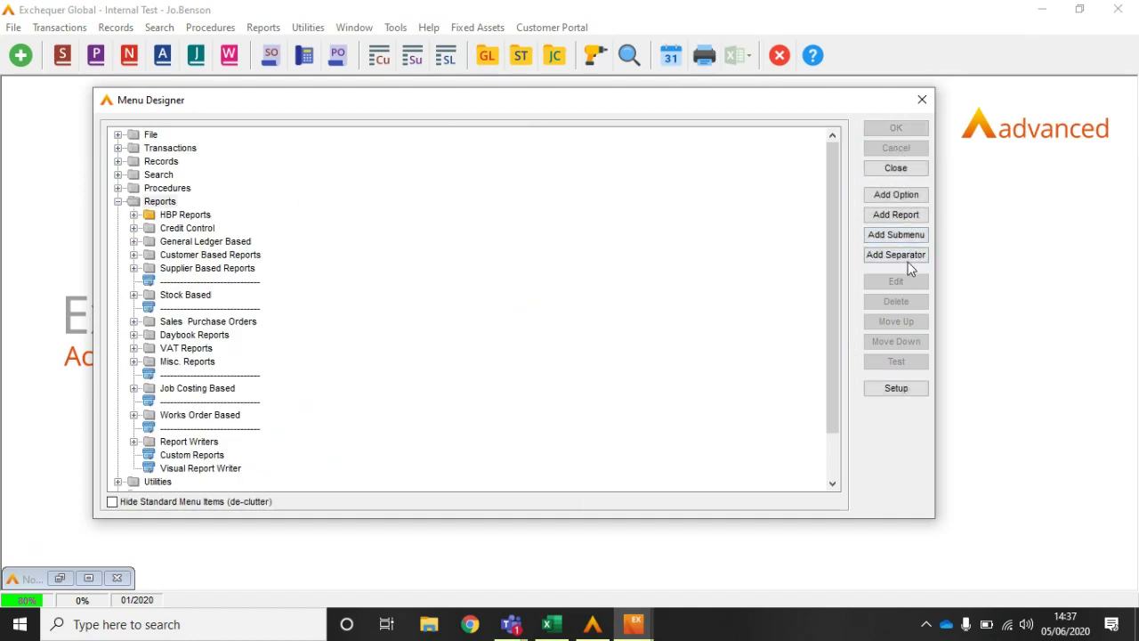
Step: Add the 'AB Apps Reports' submenu inside Reports, save it and close the designer
{"action": "left_click", "coordinate": [899, 237]}
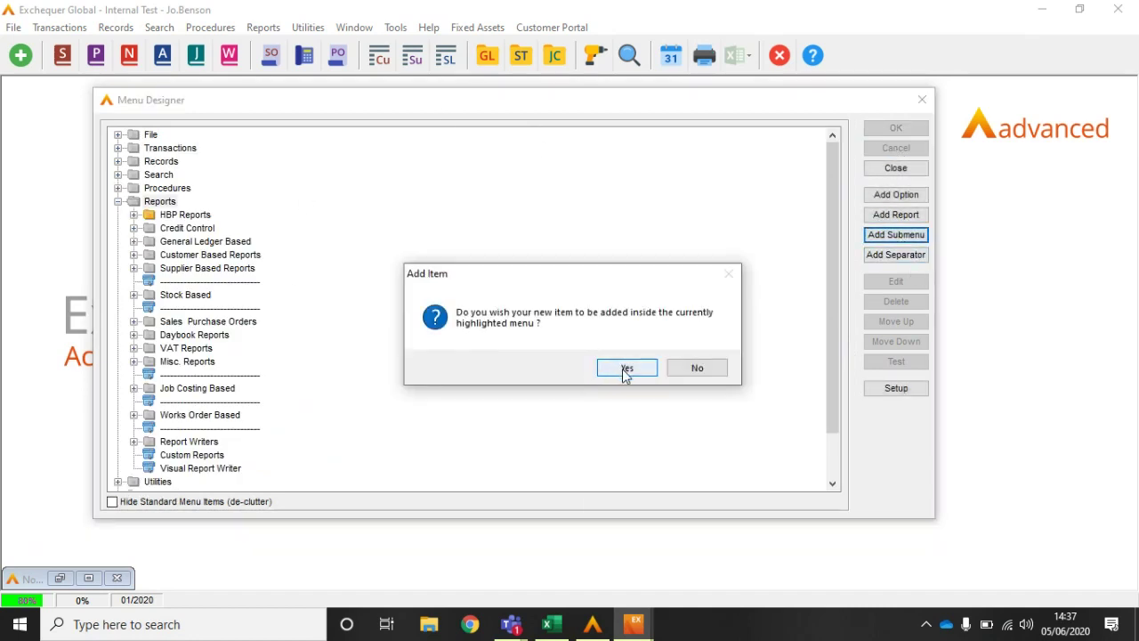
{"action": "left_click", "coordinate": [622, 369]}
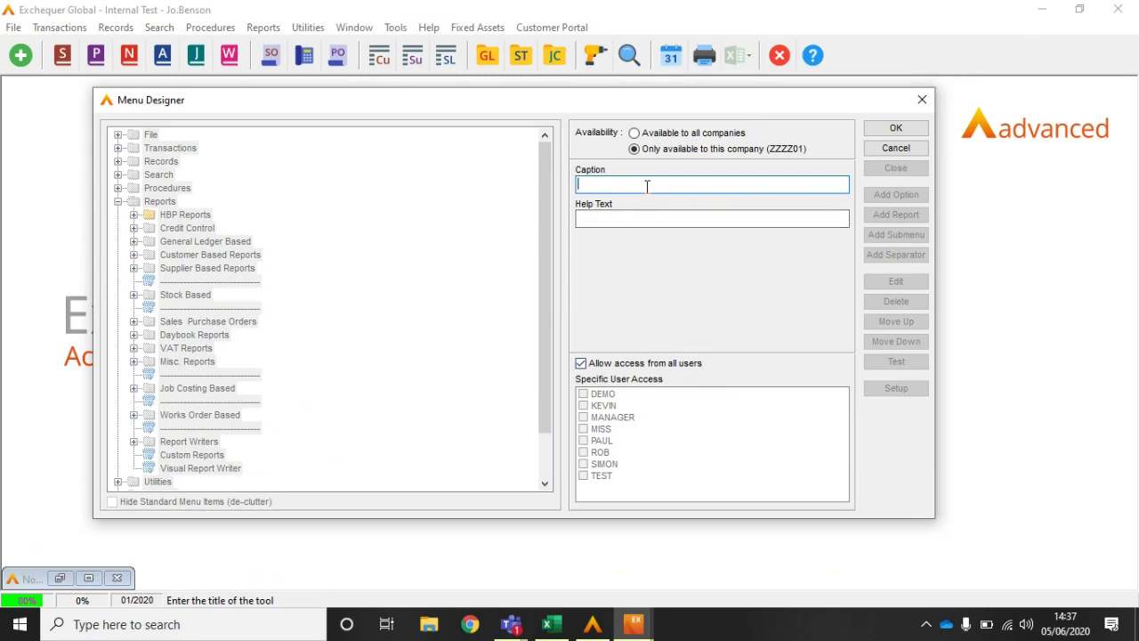
{"action": "type", "text": "AB Apps Reports"}
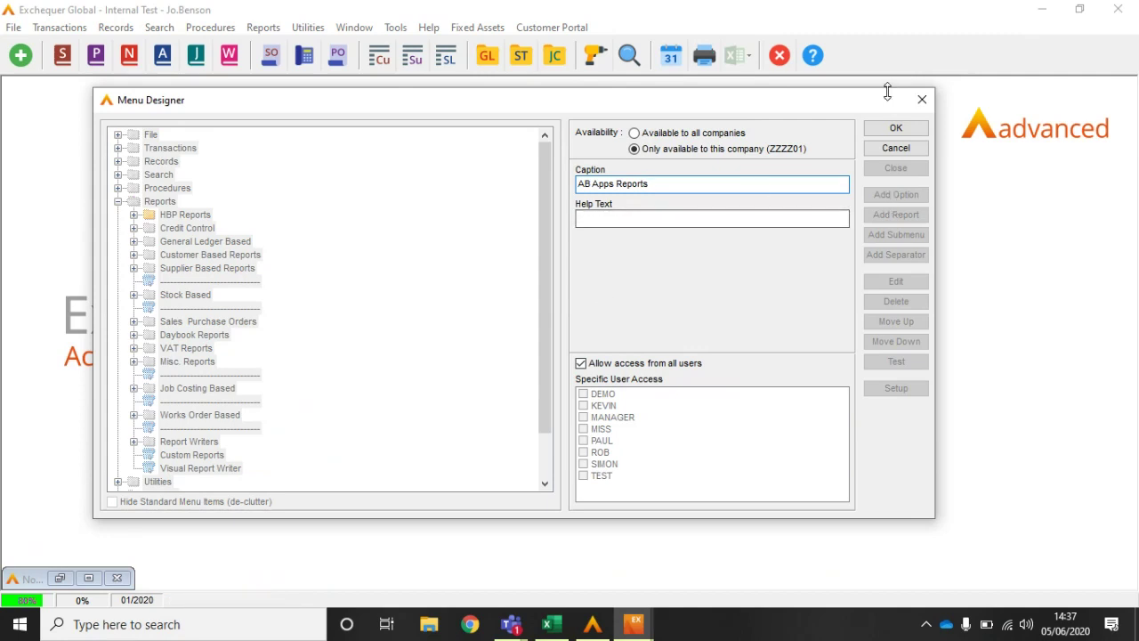
{"action": "left_click", "coordinate": [894, 129]}
{"action": "left_click", "coordinate": [896, 169]}
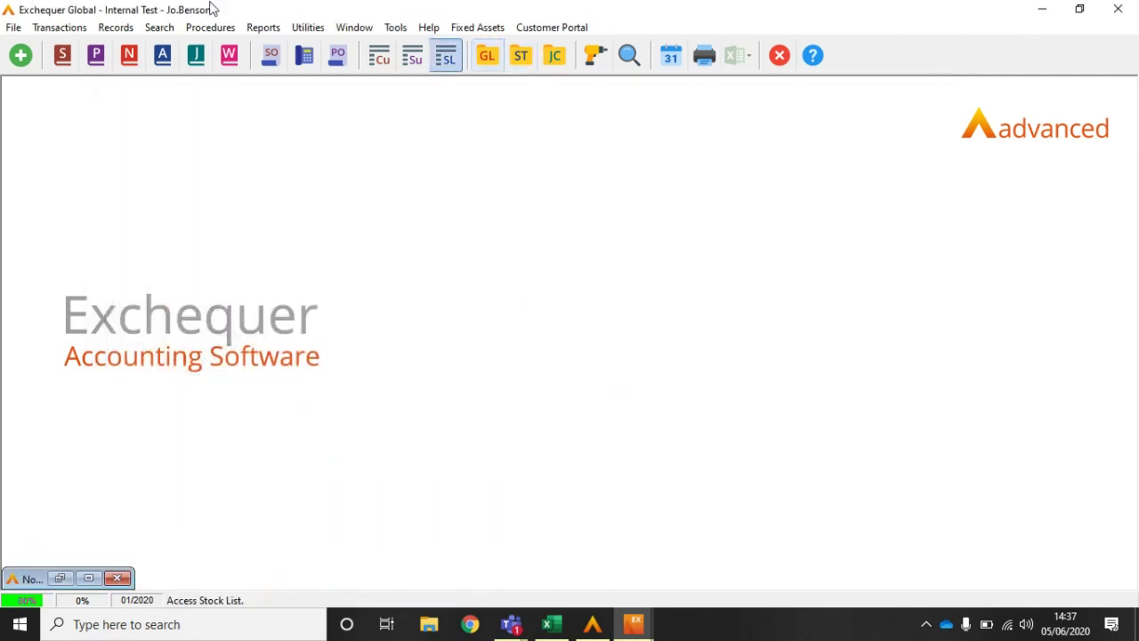
Step: Check the Reports menu, then reopen the Menu Designer and select the AB Apps Reports submenu
{"action": "left_click", "coordinate": [264, 28]}
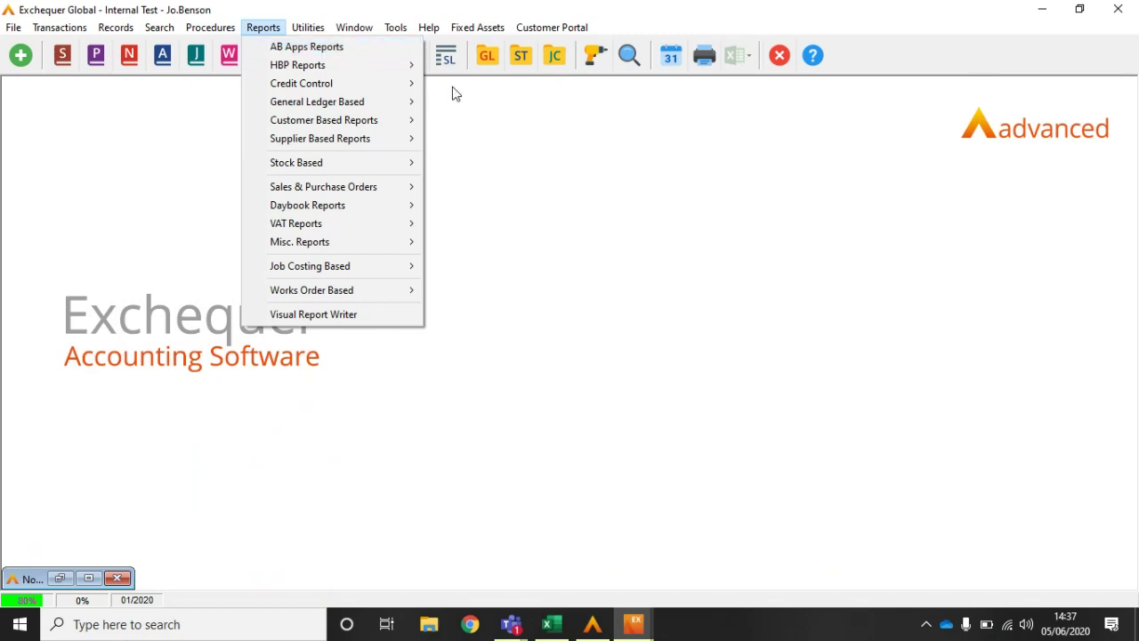
{"action": "left_click", "coordinate": [493, 151]}
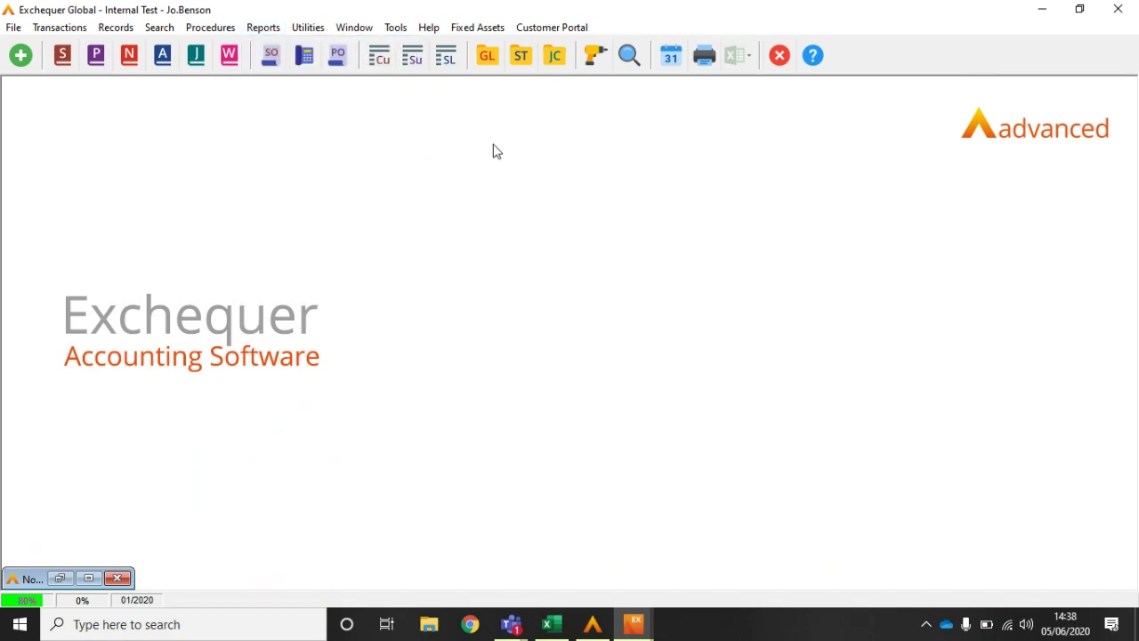
{"action": "left_click", "coordinate": [431, 28]}
{"action": "left_click", "coordinate": [431, 28]}
{"action": "left_click", "coordinate": [394, 28]}
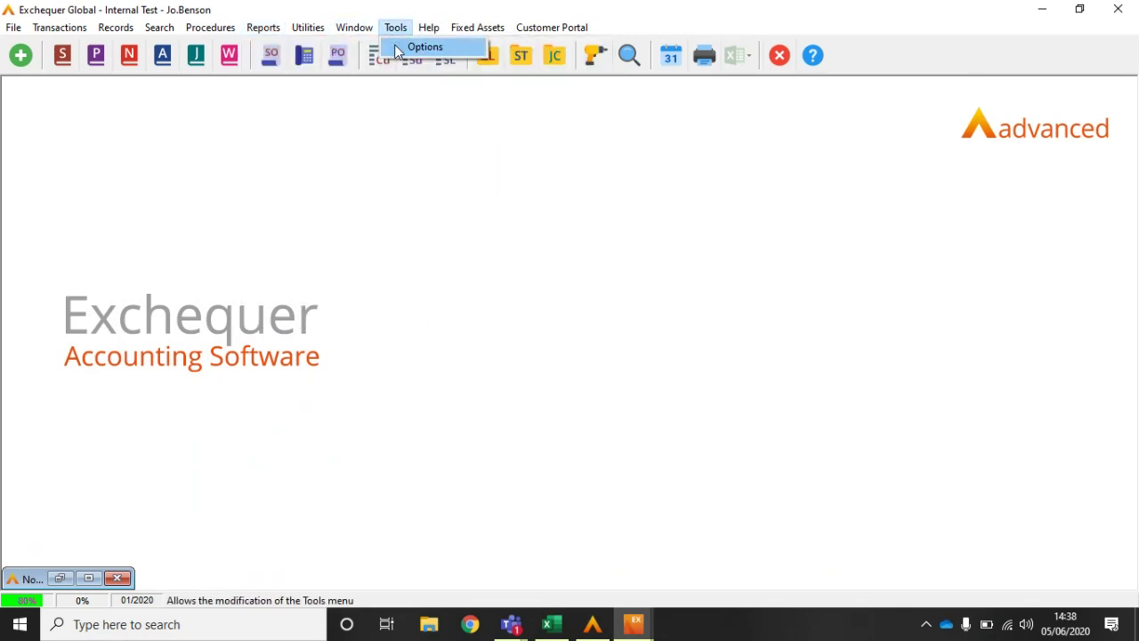
{"action": "left_click", "coordinate": [395, 45]}
{"action": "left_click", "coordinate": [140, 223]}
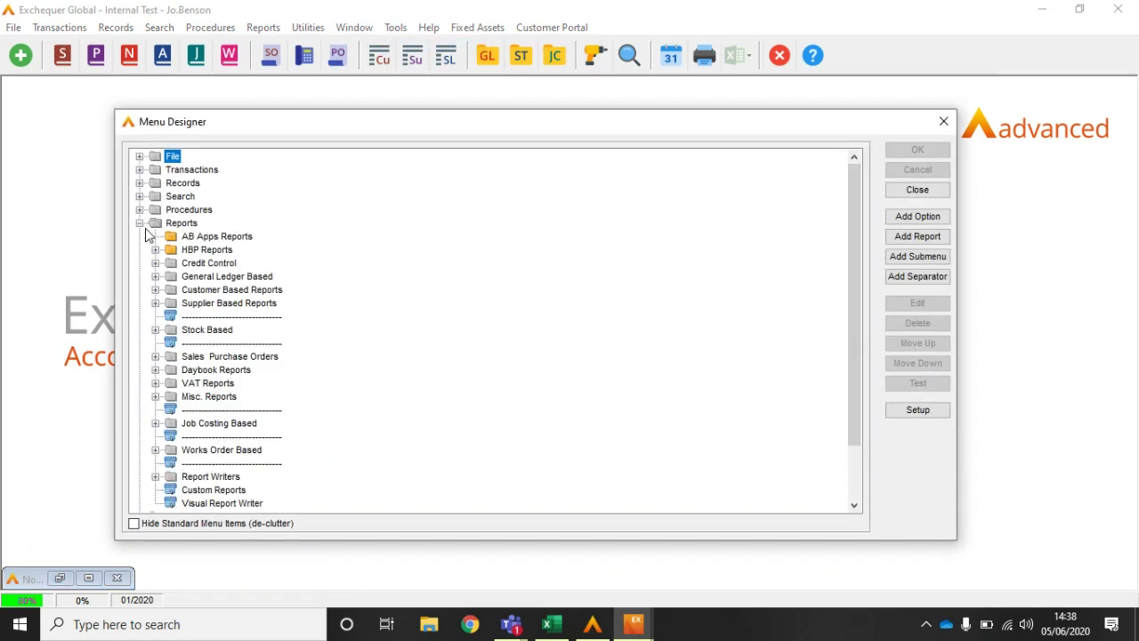
{"action": "left_click", "coordinate": [210, 238]}
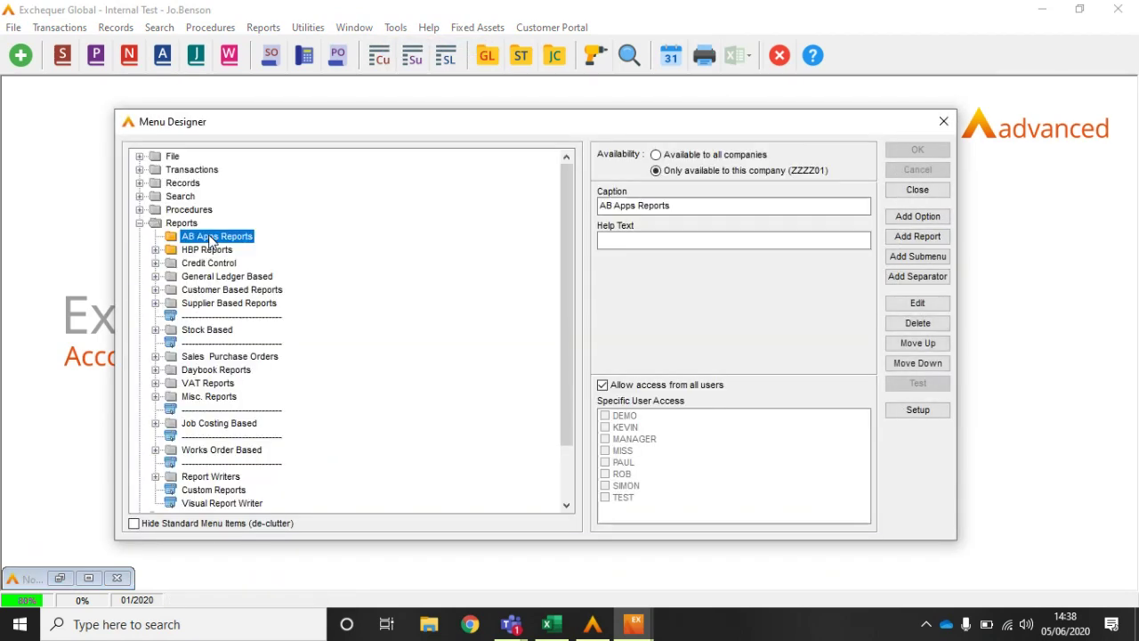
Step: Add the VAT Based Reports VATTRANSACTIONS report to AB Apps Reports, save, and close
{"action": "left_click", "coordinate": [926, 238]}
{"action": "left_click", "coordinate": [633, 371]}
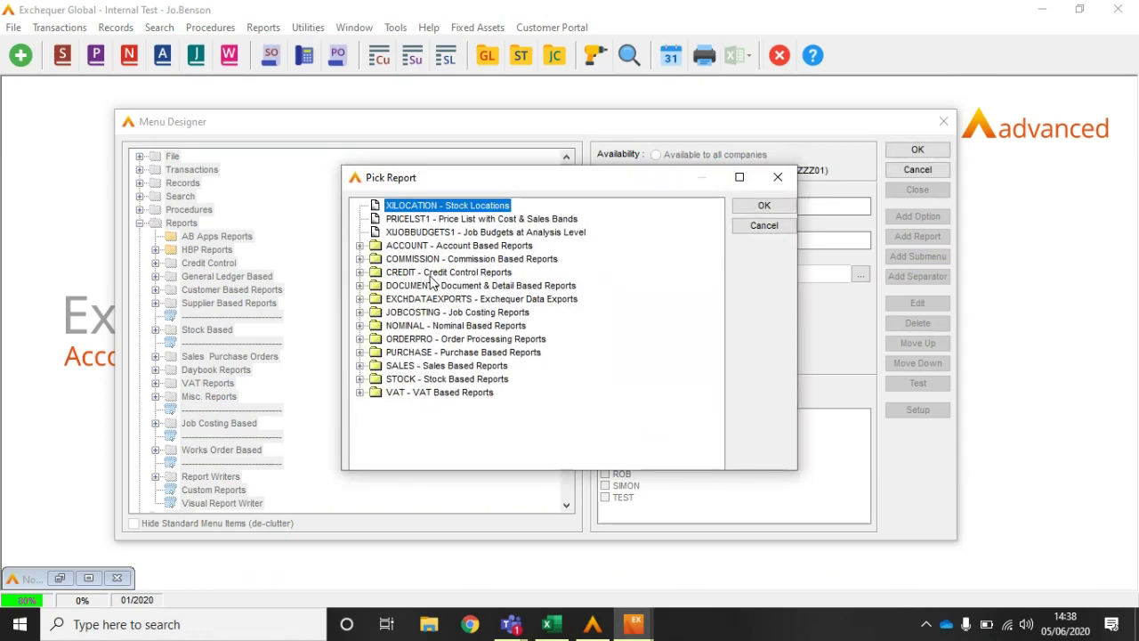
{"action": "left_click", "coordinate": [359, 392]}
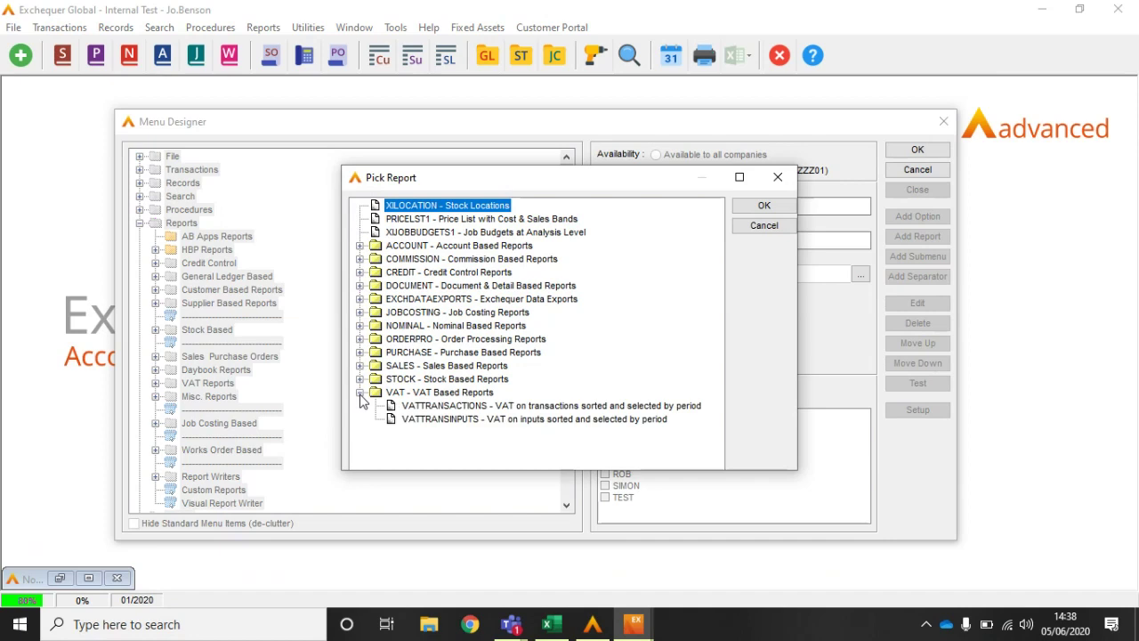
{"action": "left_click", "coordinate": [445, 406]}
{"action": "left_click", "coordinate": [763, 208]}
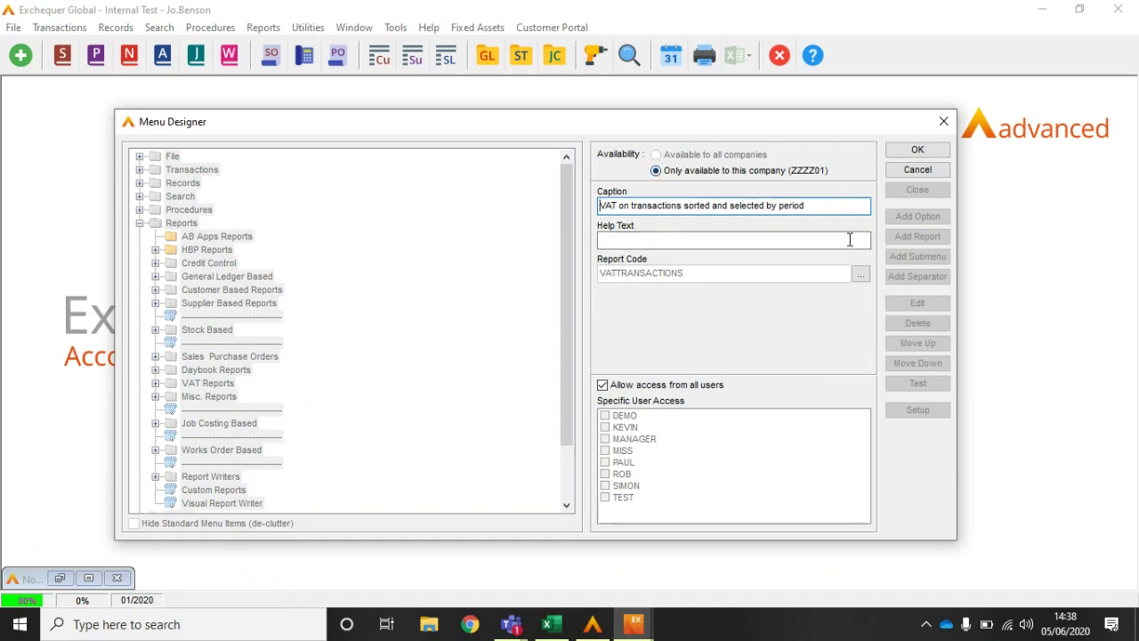
{"action": "left_click", "coordinate": [916, 150]}
{"action": "left_click", "coordinate": [914, 189]}
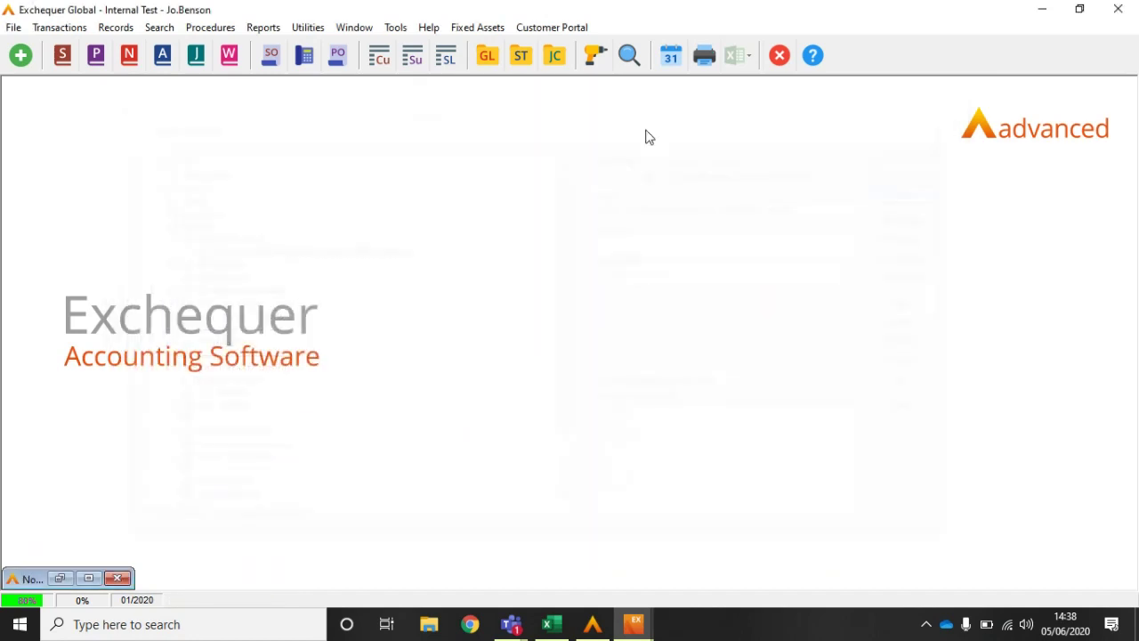
Step: Run 'VAT on transactions sorted and selected by period' from Reports, then cancel its printing
{"action": "left_click", "coordinate": [263, 30]}
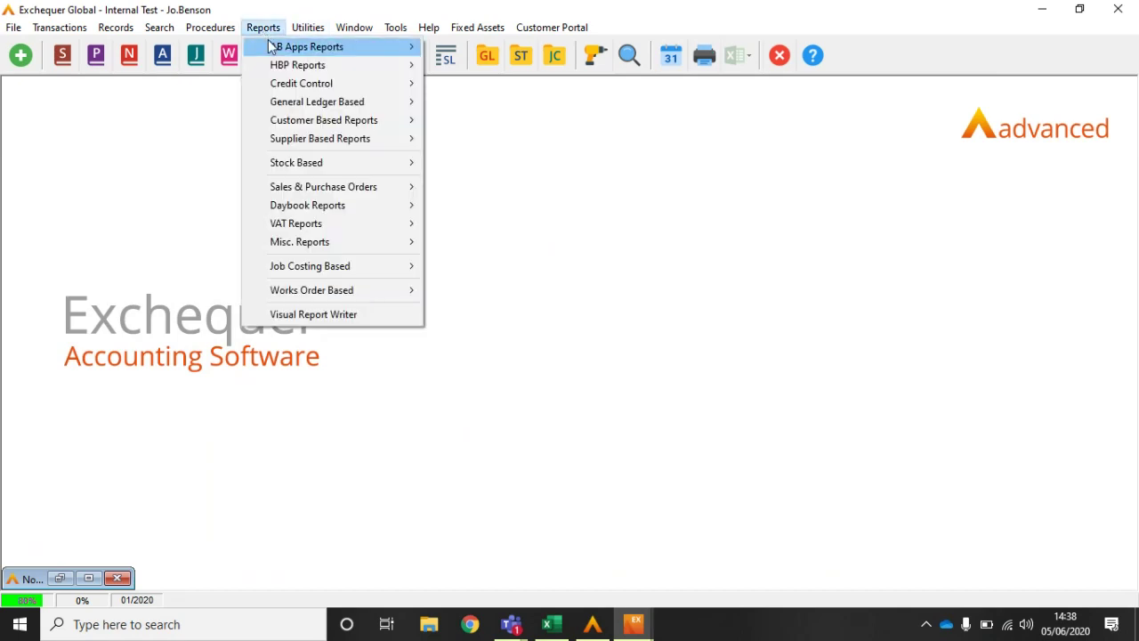
{"action": "mouse_move", "coordinate": [272, 46]}
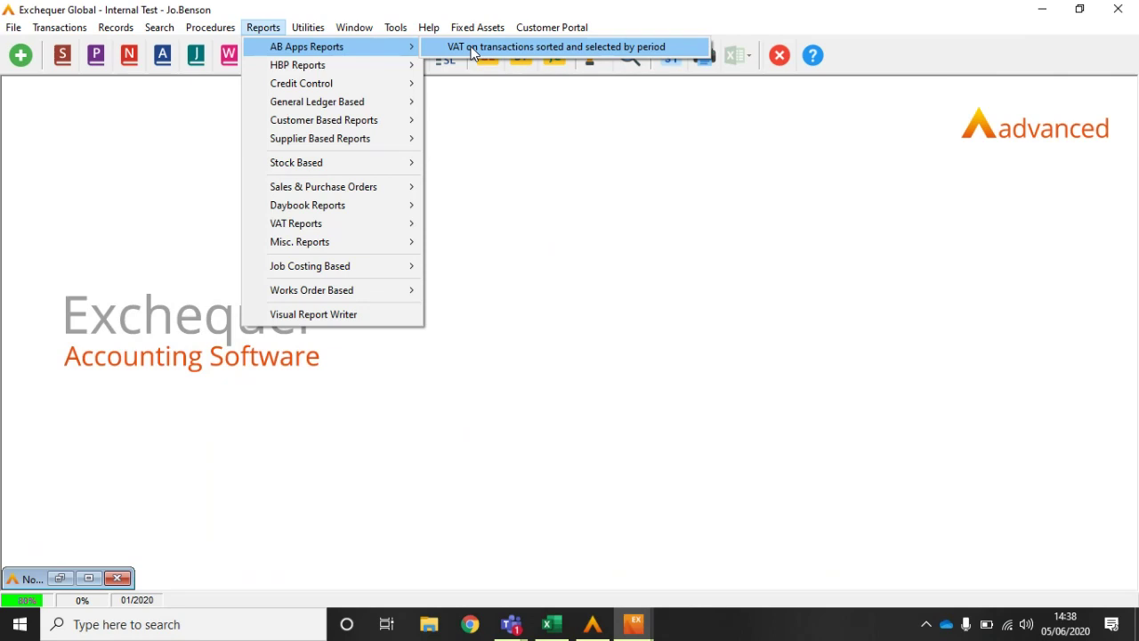
{"action": "left_click", "coordinate": [472, 49]}
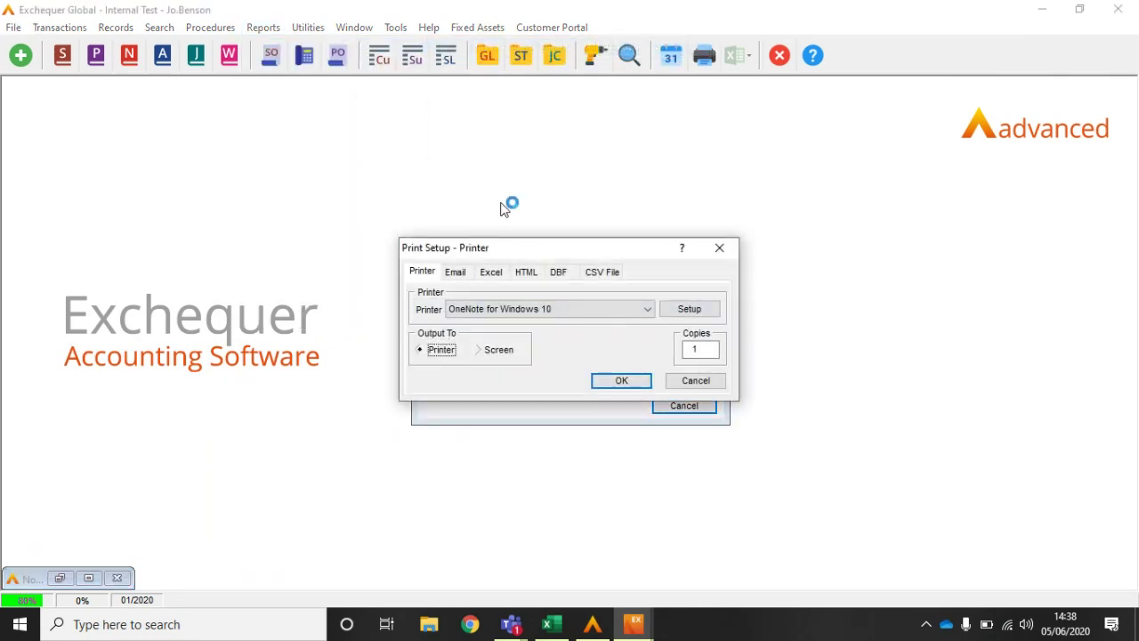
{"action": "left_click_drag", "start_coordinate": [538, 247], "coordinate": [521, 171]}
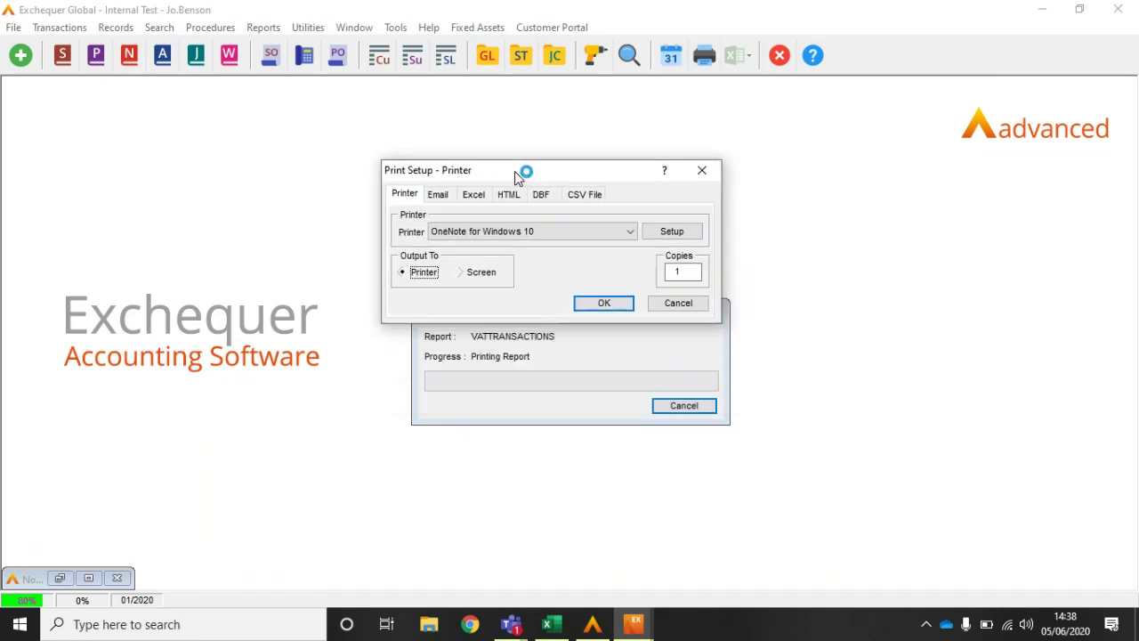
{"action": "left_click", "coordinate": [683, 307]}
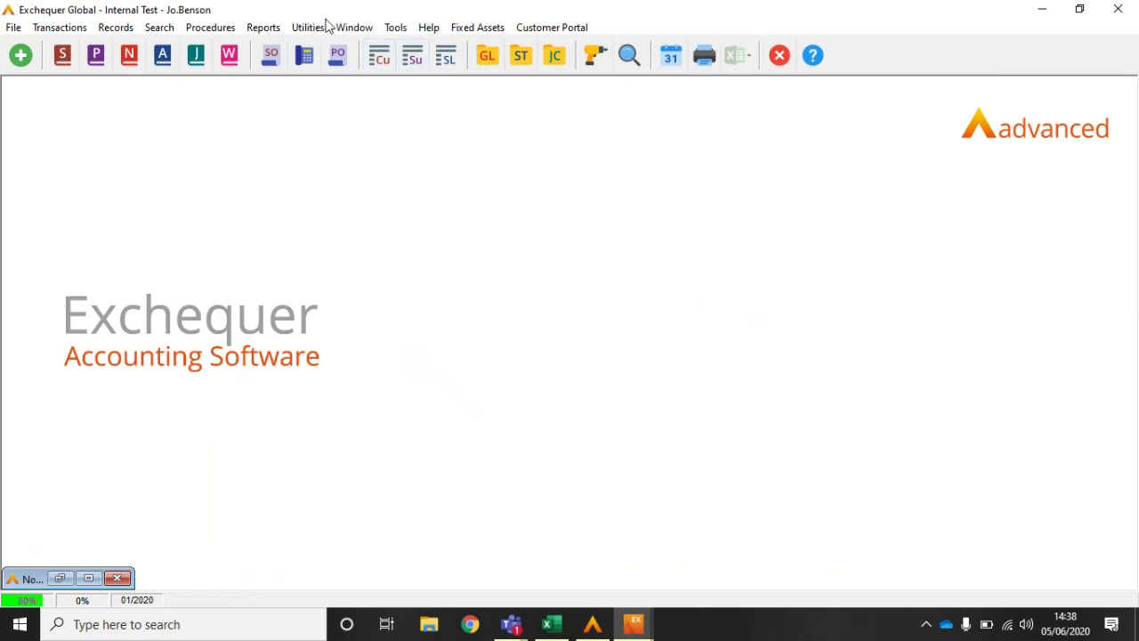
{"action": "left_click", "coordinate": [395, 28]}
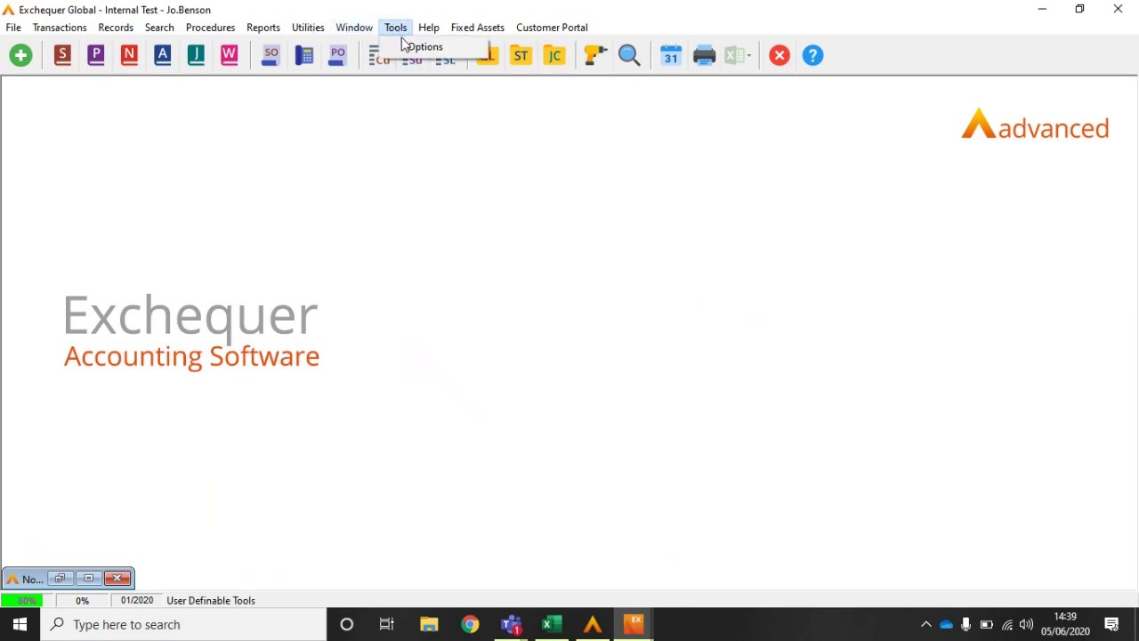
{"action": "left_click", "coordinate": [409, 46]}
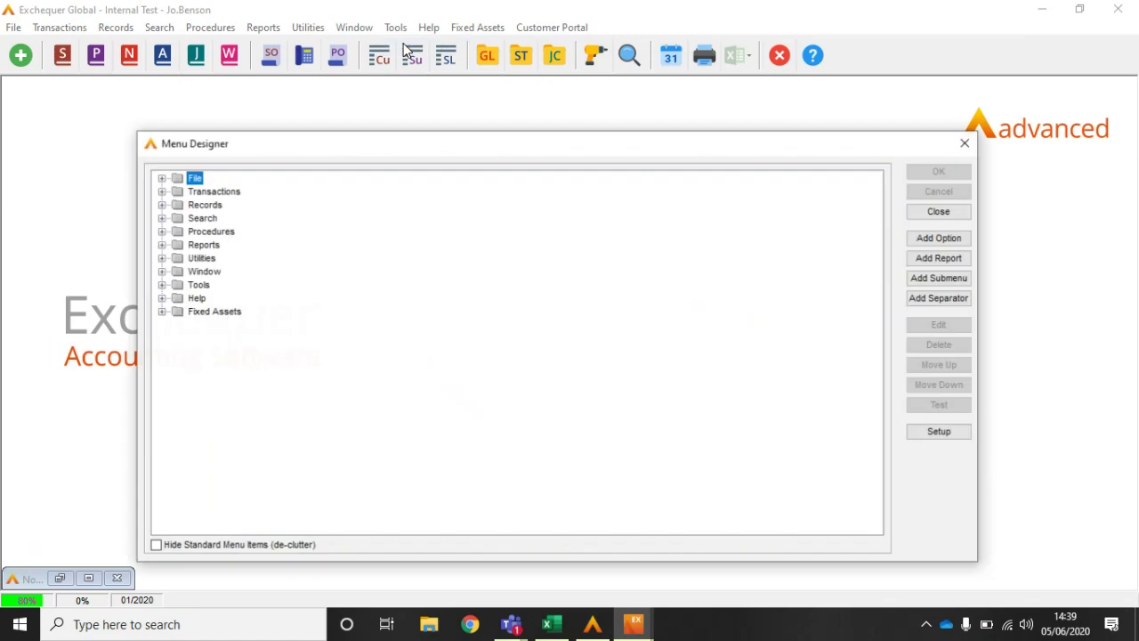
{"action": "left_click", "coordinate": [162, 178]}
{"action": "left_click", "coordinate": [227, 193]}
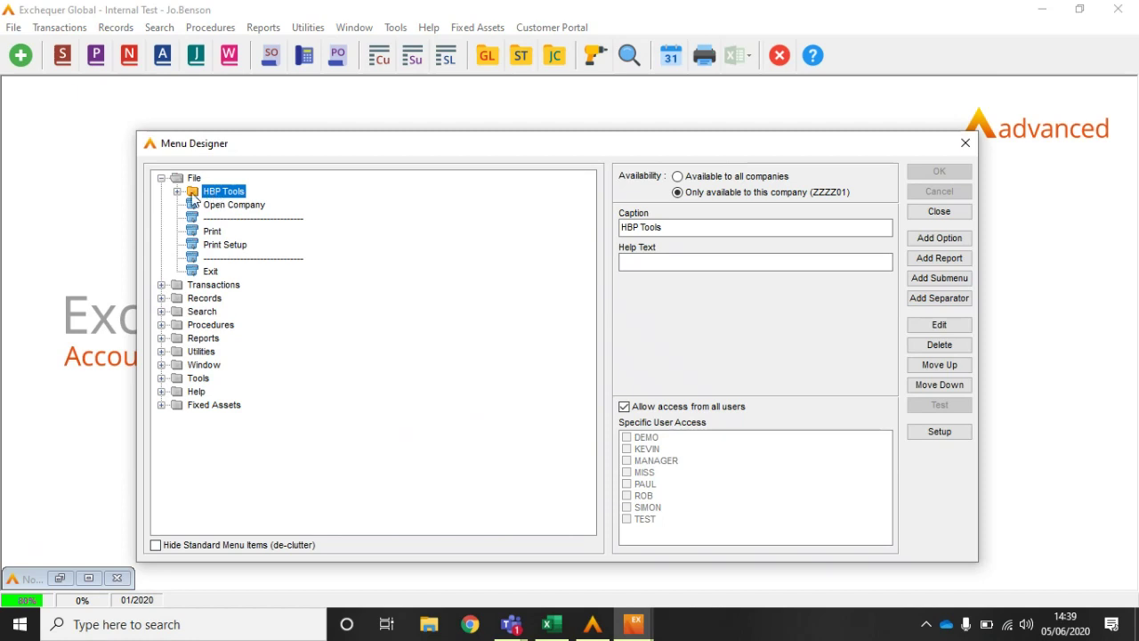
{"action": "left_click", "coordinate": [177, 191]}
{"action": "left_click", "coordinate": [229, 206]}
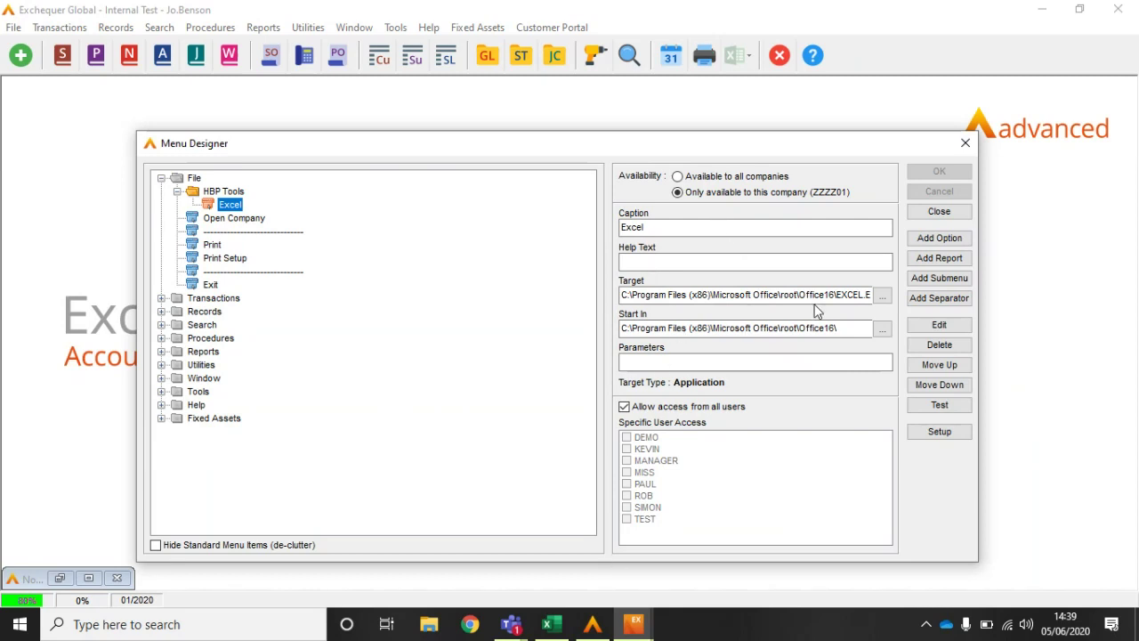
{"action": "left_click", "coordinate": [938, 211]}
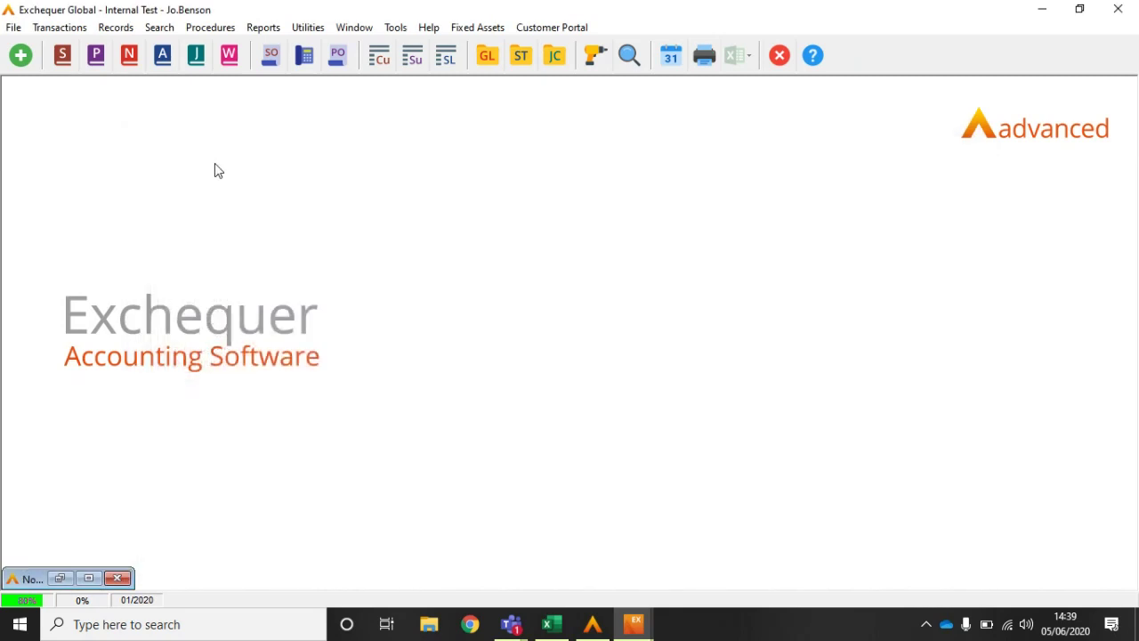
Step: Launch Excel from File > HBP Tools and minimise the Book2 and Book1 windows
{"action": "left_click", "coordinate": [13, 27]}
{"action": "mouse_move", "coordinate": [53, 46]}
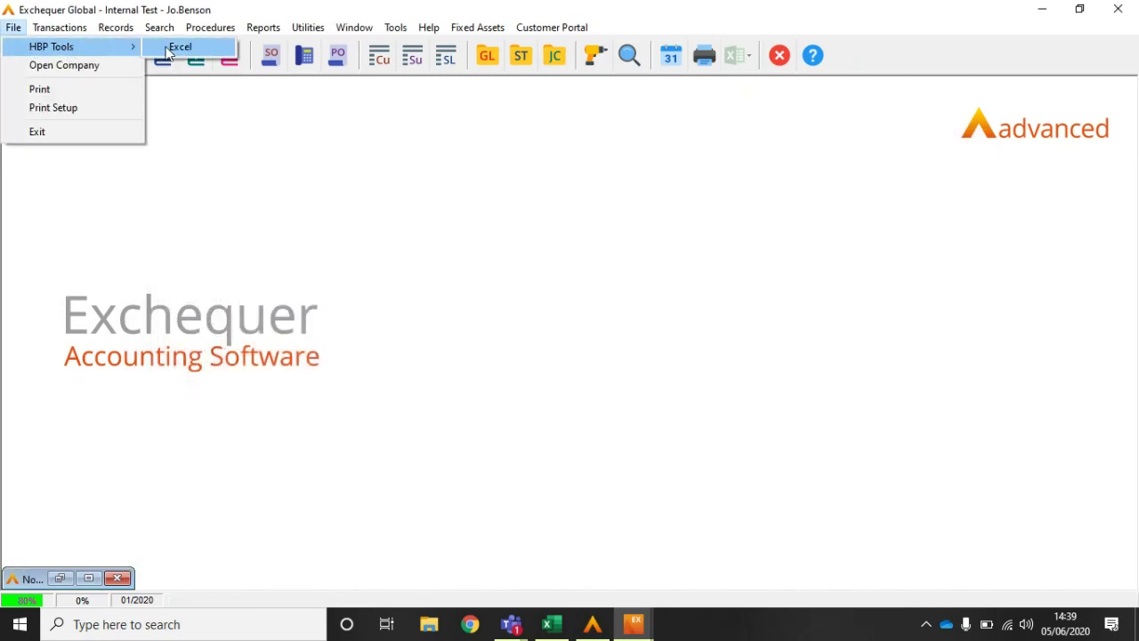
{"action": "left_click", "coordinate": [169, 49]}
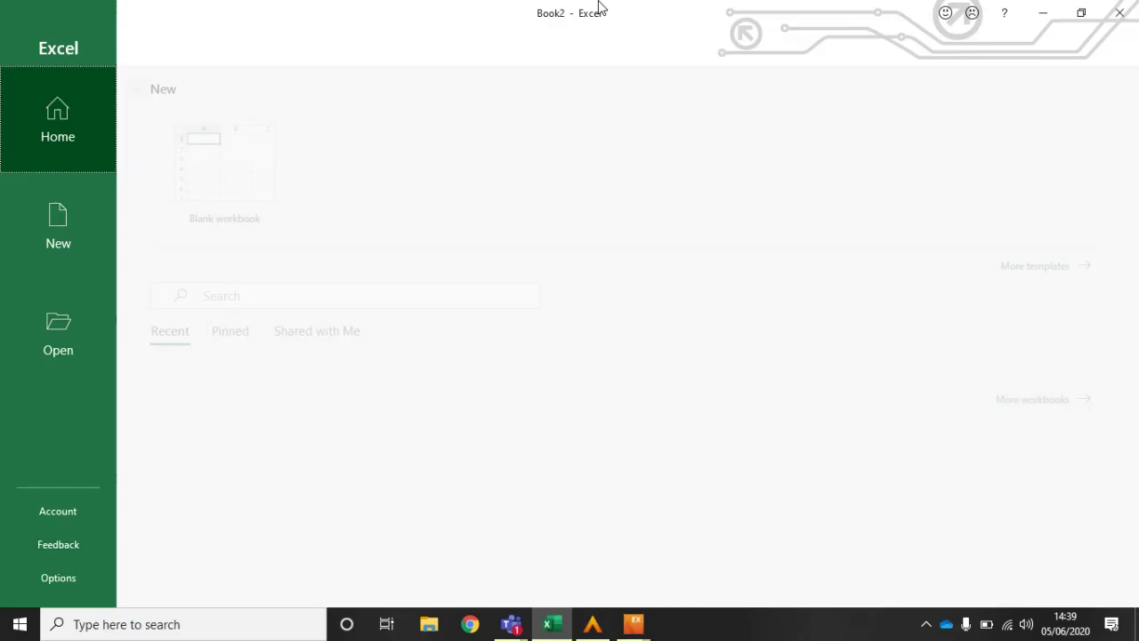
{"action": "left_click", "coordinate": [1041, 13]}
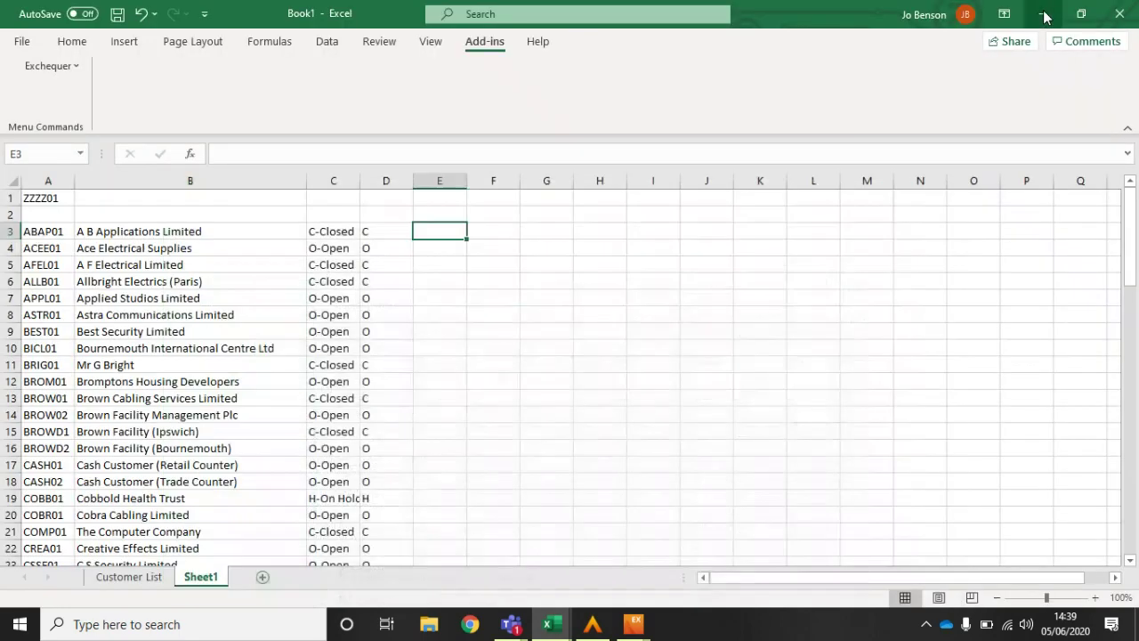
{"action": "left_click", "coordinate": [1043, 15]}
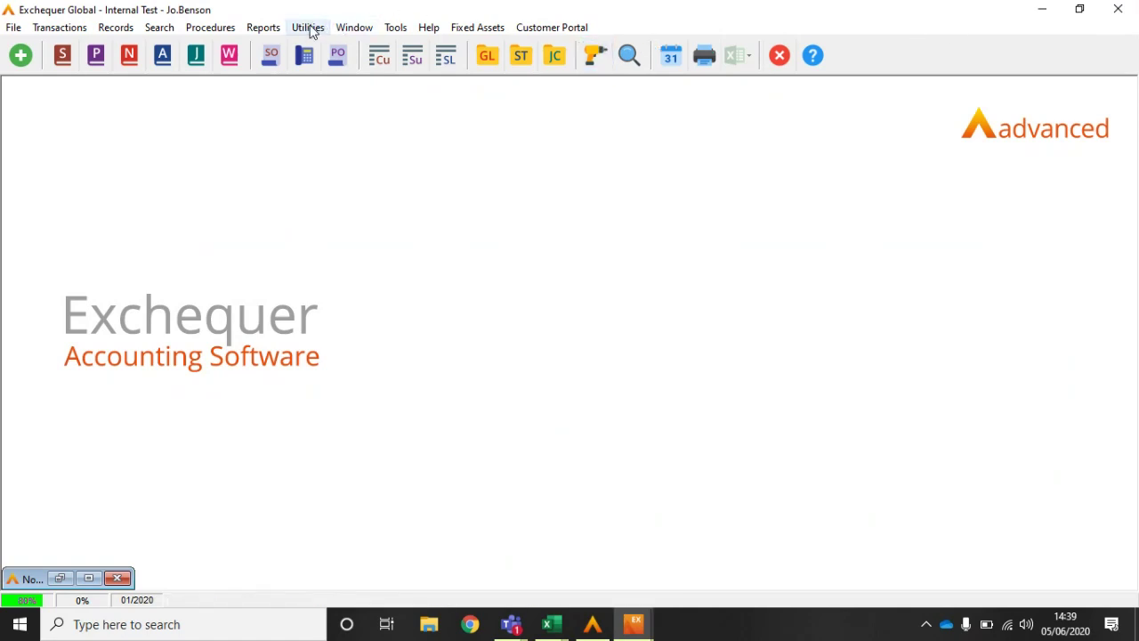
{"action": "left_click", "coordinate": [270, 30]}
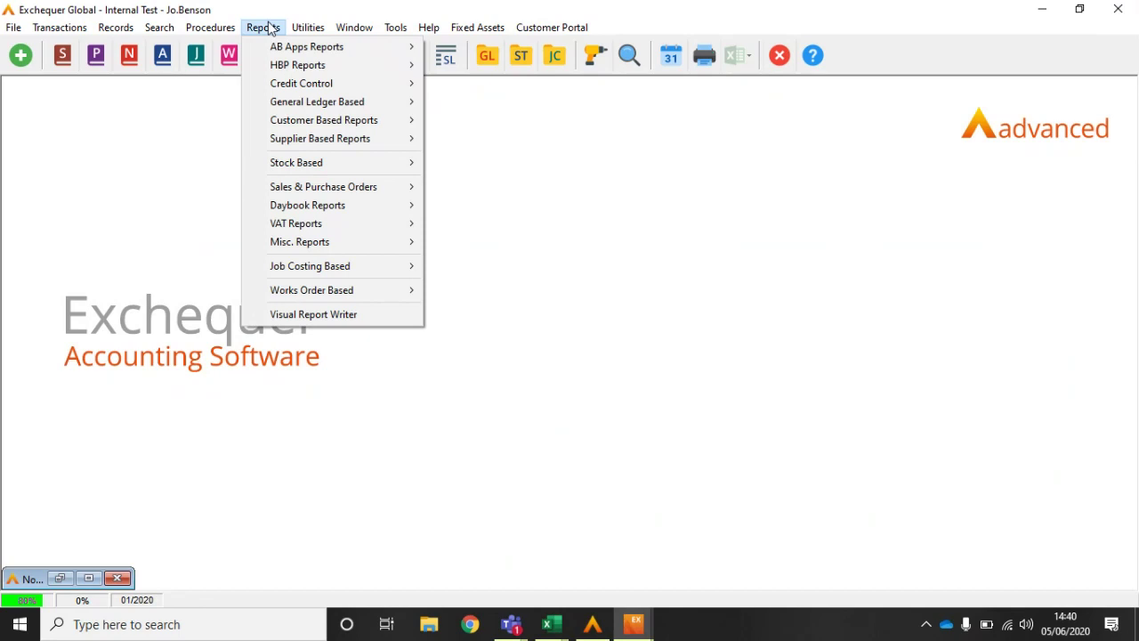
Step: Open the Visual Report Writer from Reports and maximise its window
{"action": "left_click", "coordinate": [303, 314]}
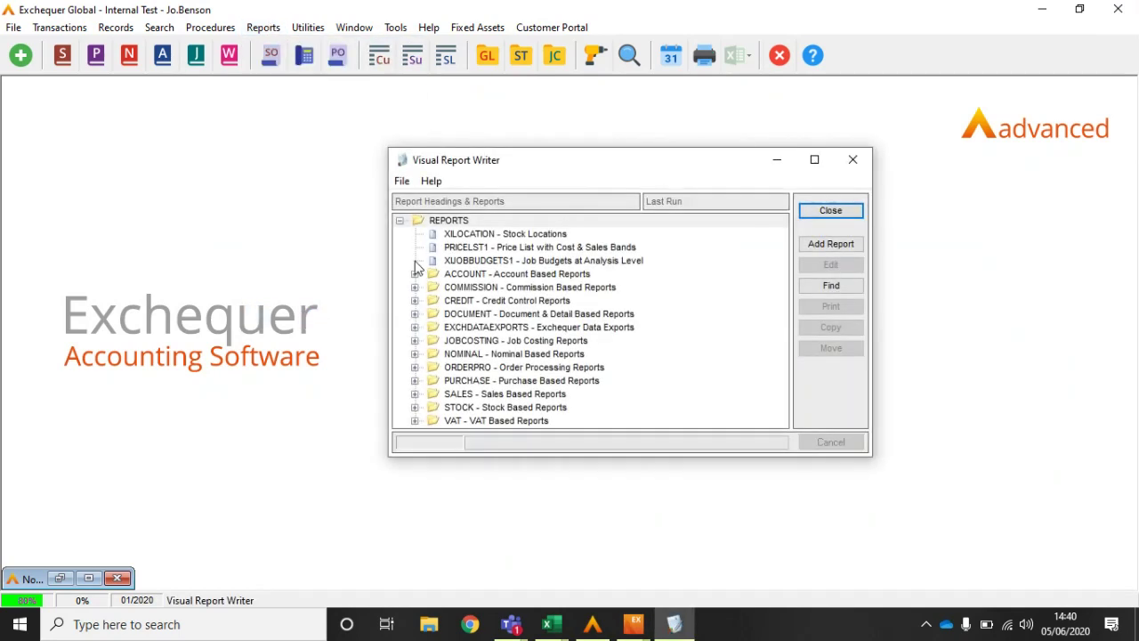
{"action": "left_click", "coordinate": [812, 160]}
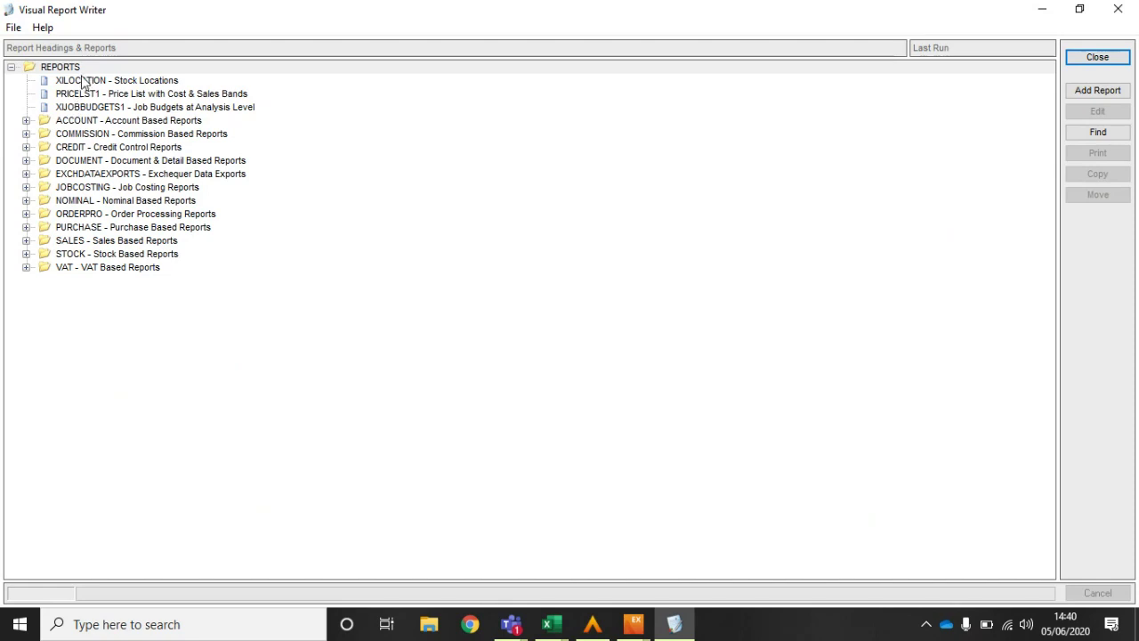
Step: Move the XILOCATION Stock Locations report into STOCK > STKLISTS, then select the top-level REPORTS folder
{"action": "left_click", "coordinate": [83, 82]}
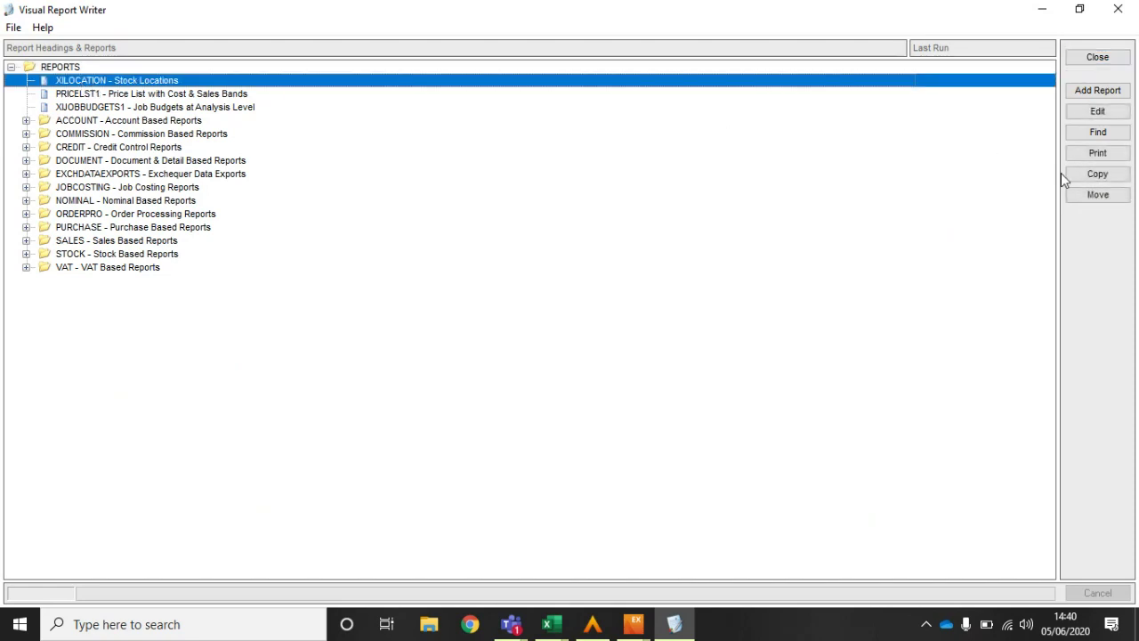
{"action": "left_click", "coordinate": [1100, 195]}
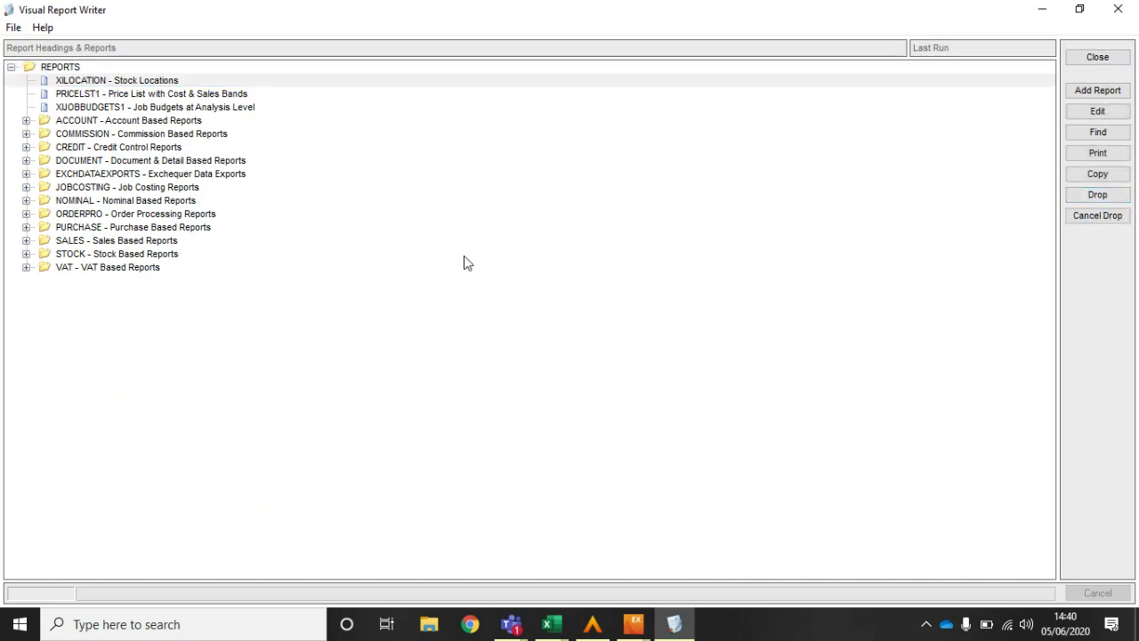
{"action": "left_click", "coordinate": [25, 253]}
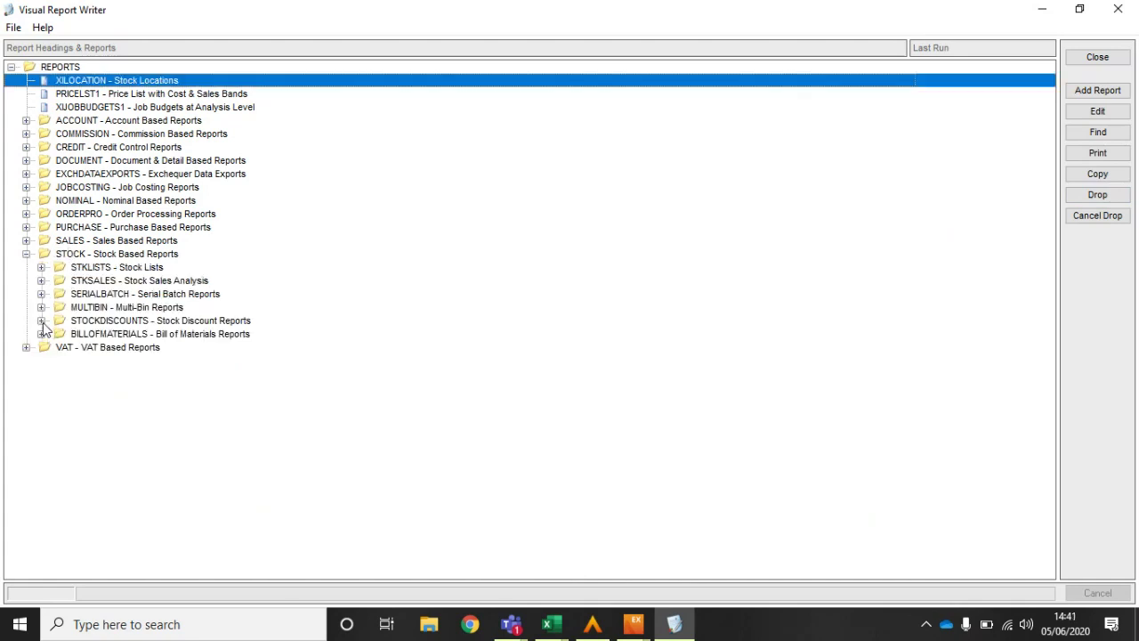
{"action": "left_click", "coordinate": [40, 267]}
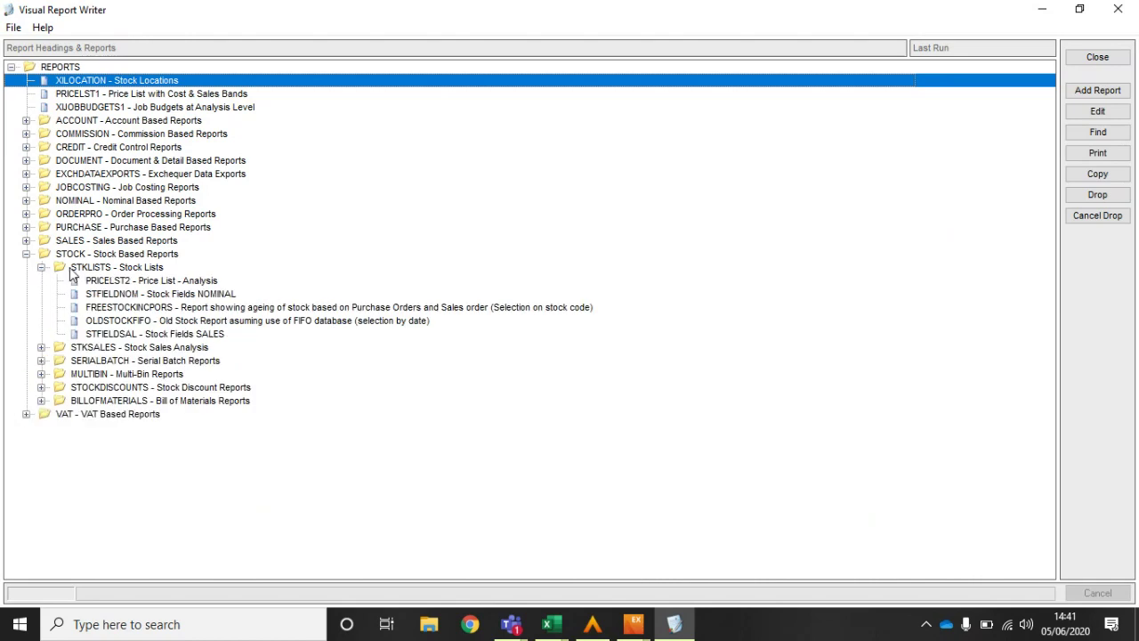
{"action": "left_click", "coordinate": [74, 271]}
{"action": "left_click", "coordinate": [1074, 195]}
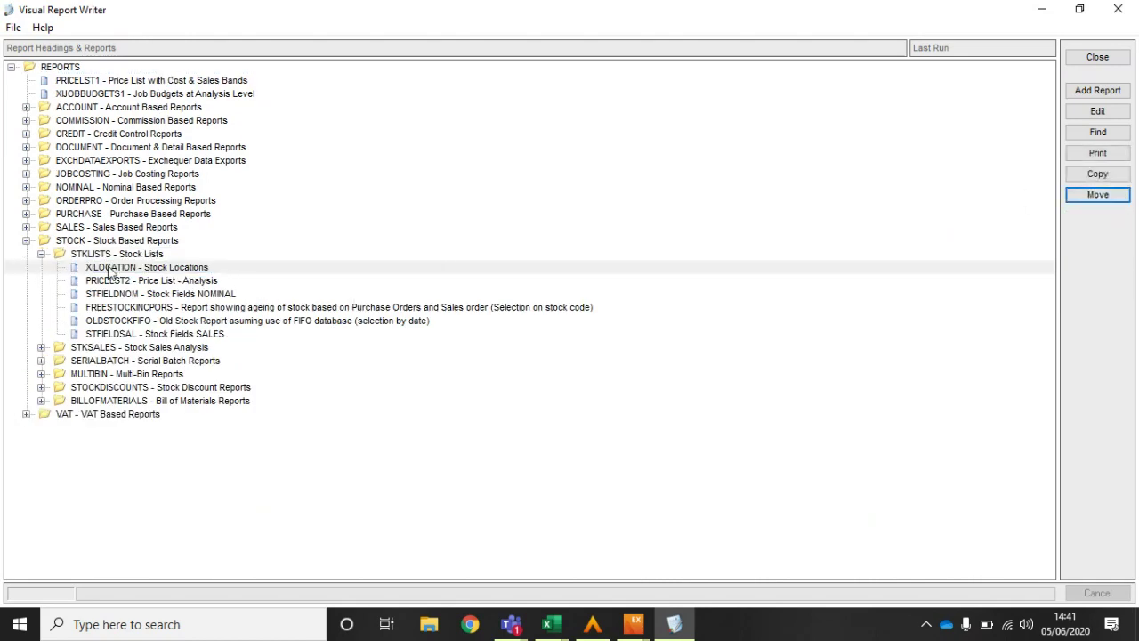
{"action": "left_click", "coordinate": [25, 240]}
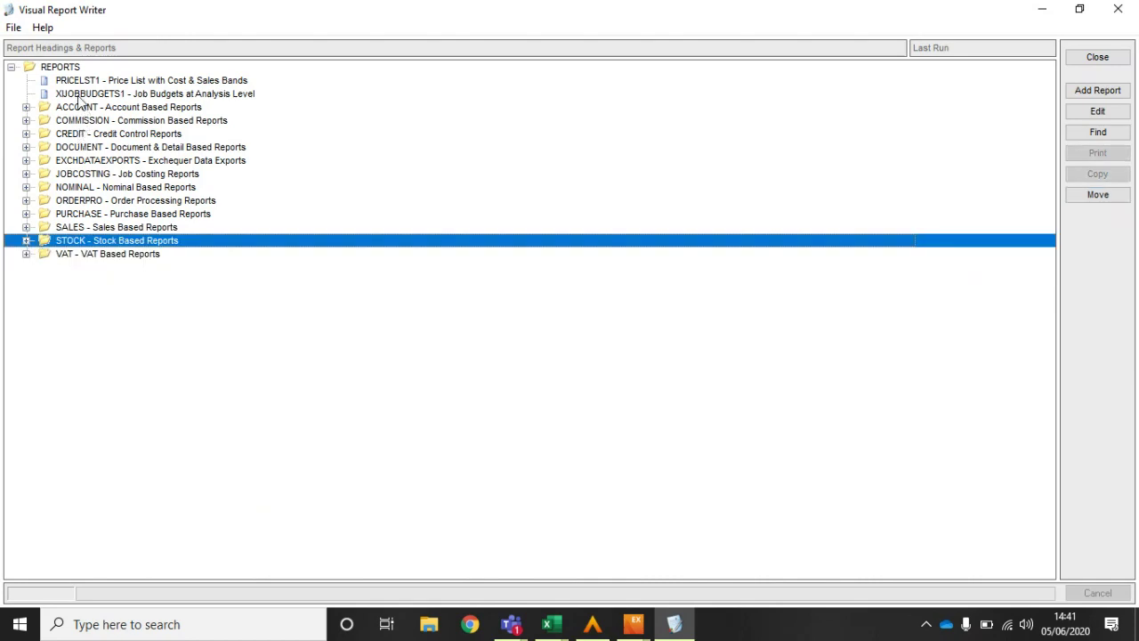
{"action": "left_click", "coordinate": [63, 68]}
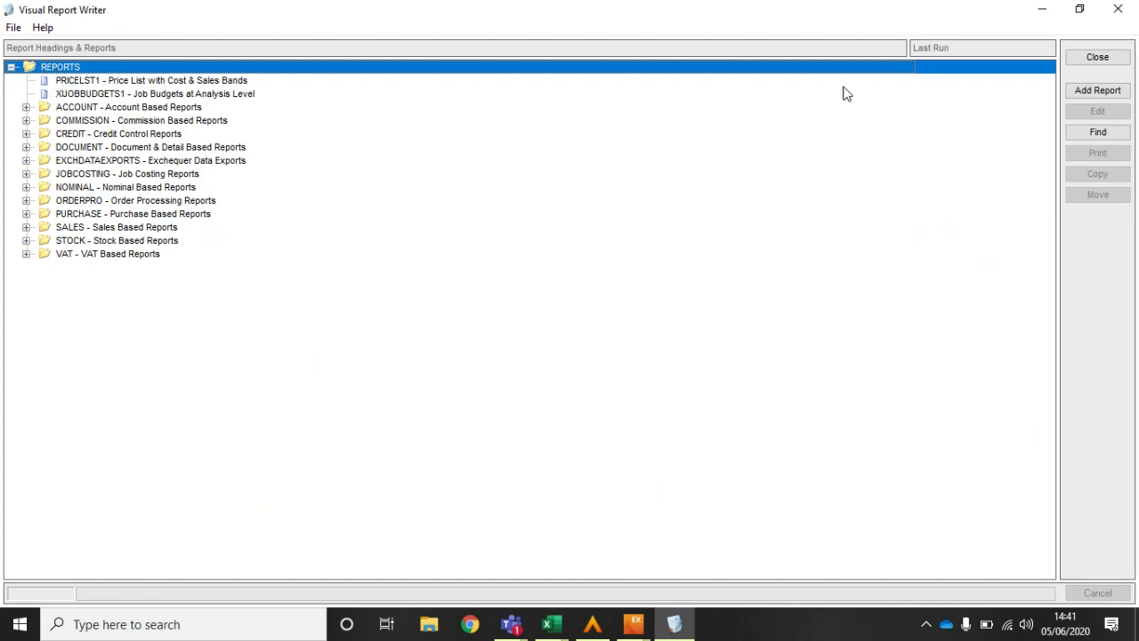
Step: Add a report group named ABAPPSREPORTS with description 'AB APPLICATIONS REPORTS'
{"action": "left_click", "coordinate": [1099, 92]}
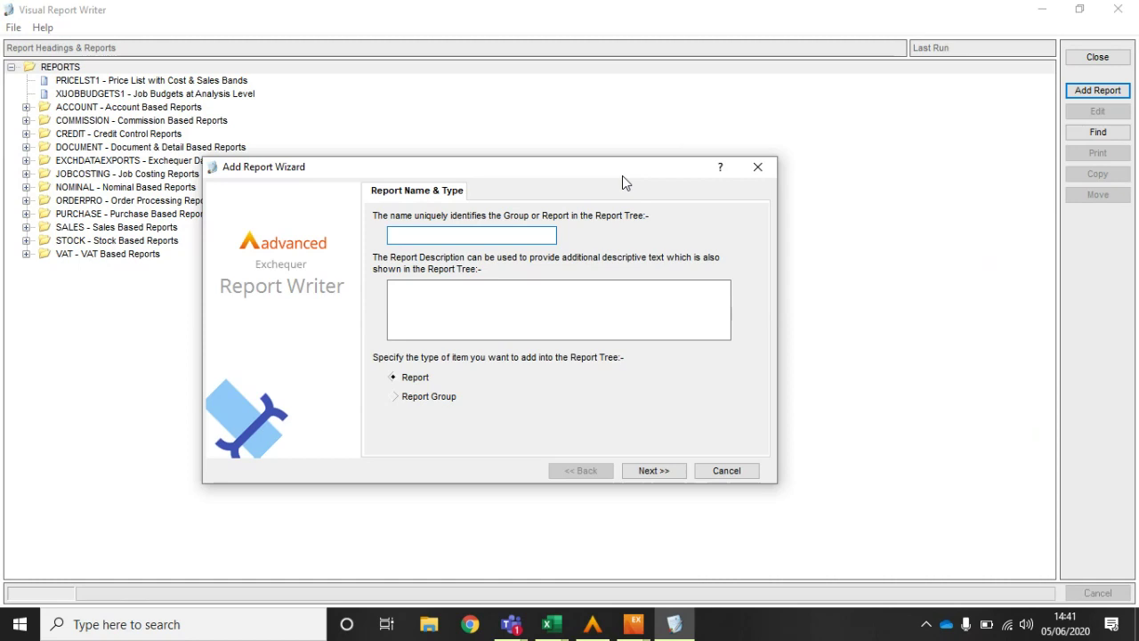
{"action": "type", "text": "ABAPPSREPORTS"}
{"action": "left_click", "coordinate": [527, 310]}
{"action": "type", "text": "AB A"}
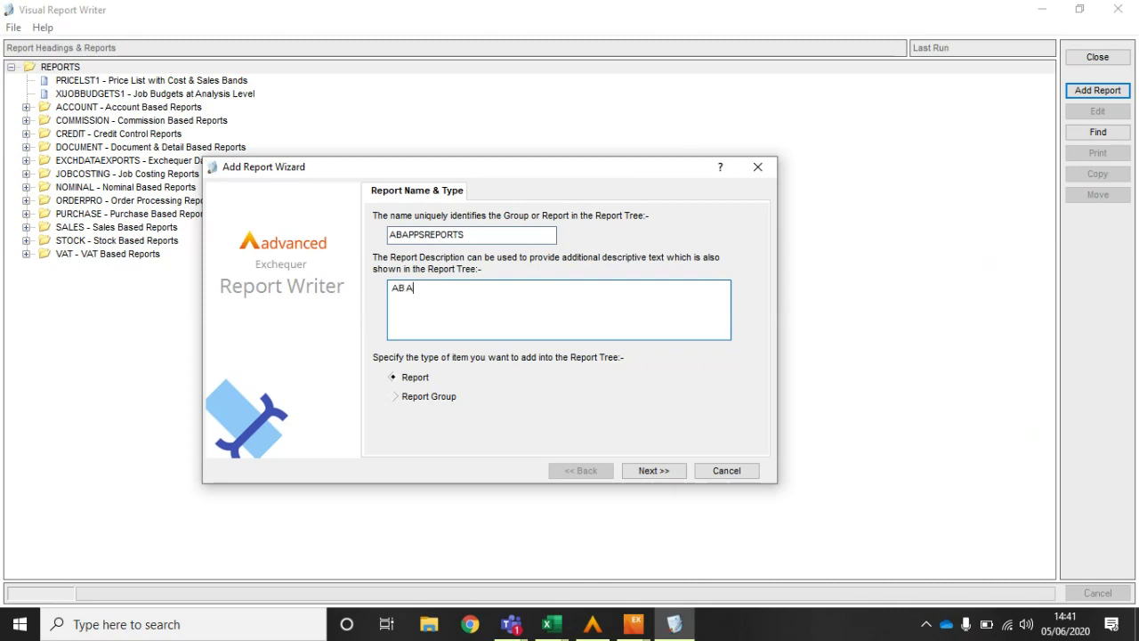
{"action": "type", "text": "PPLICATIONS REPORTS"}
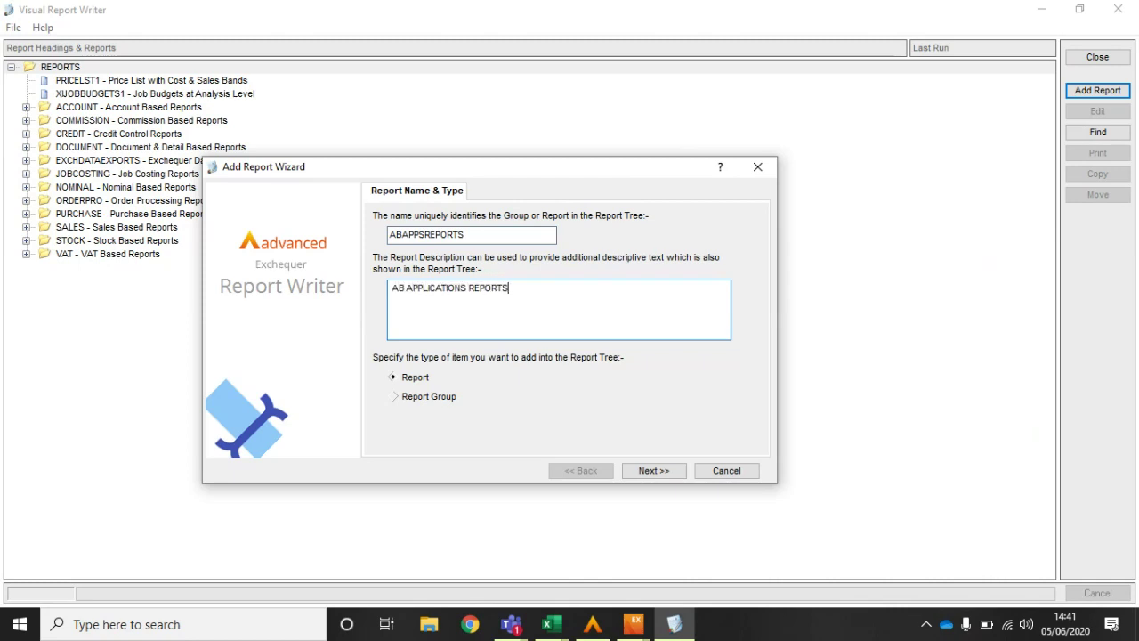
{"action": "left_click", "coordinate": [400, 397]}
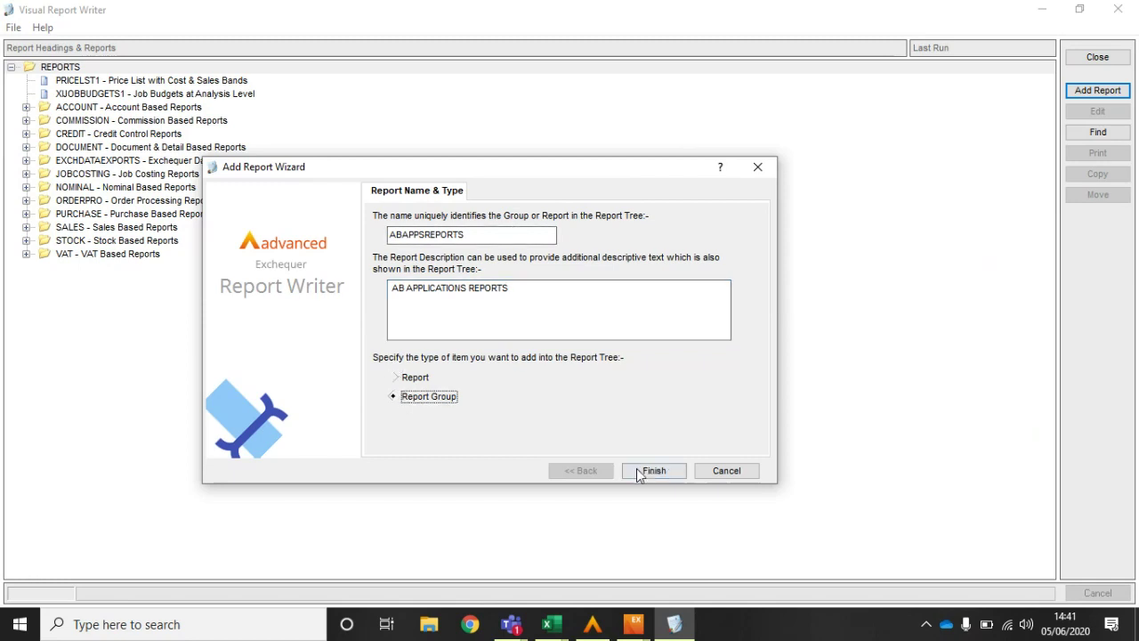
{"action": "left_click", "coordinate": [642, 471]}
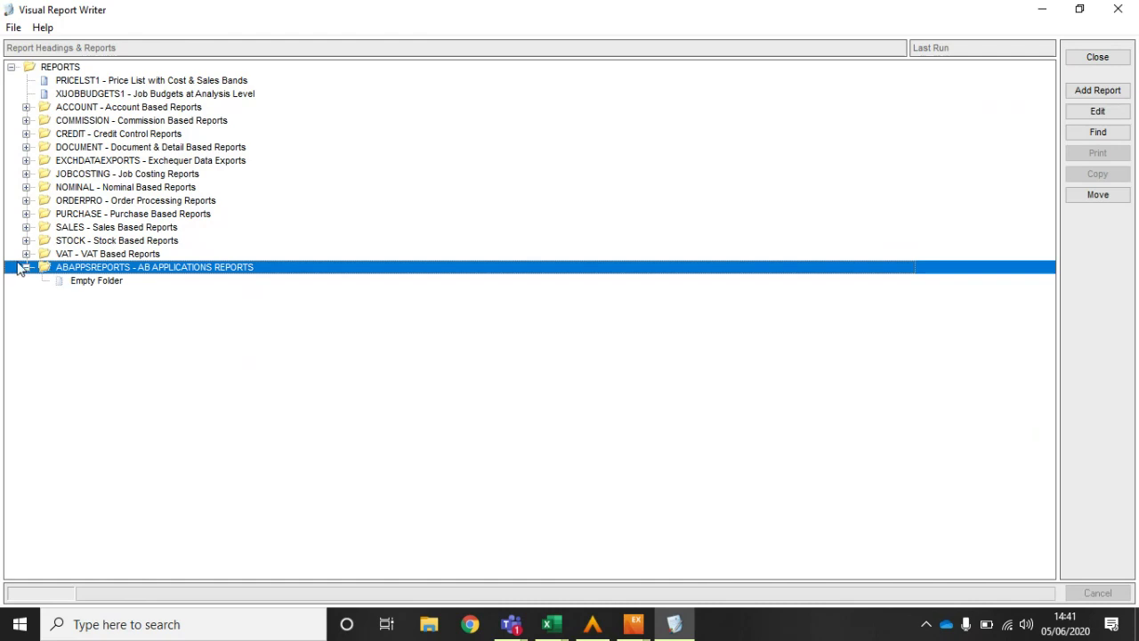
Step: Check the new ABAPPSREPORTS folder is empty, then select the XJOBBUDGETS1 Job Budgets report
{"action": "left_click", "coordinate": [26, 267]}
{"action": "left_click", "coordinate": [26, 267]}
{"action": "left_click", "coordinate": [26, 266]}
{"action": "left_click", "coordinate": [158, 97]}
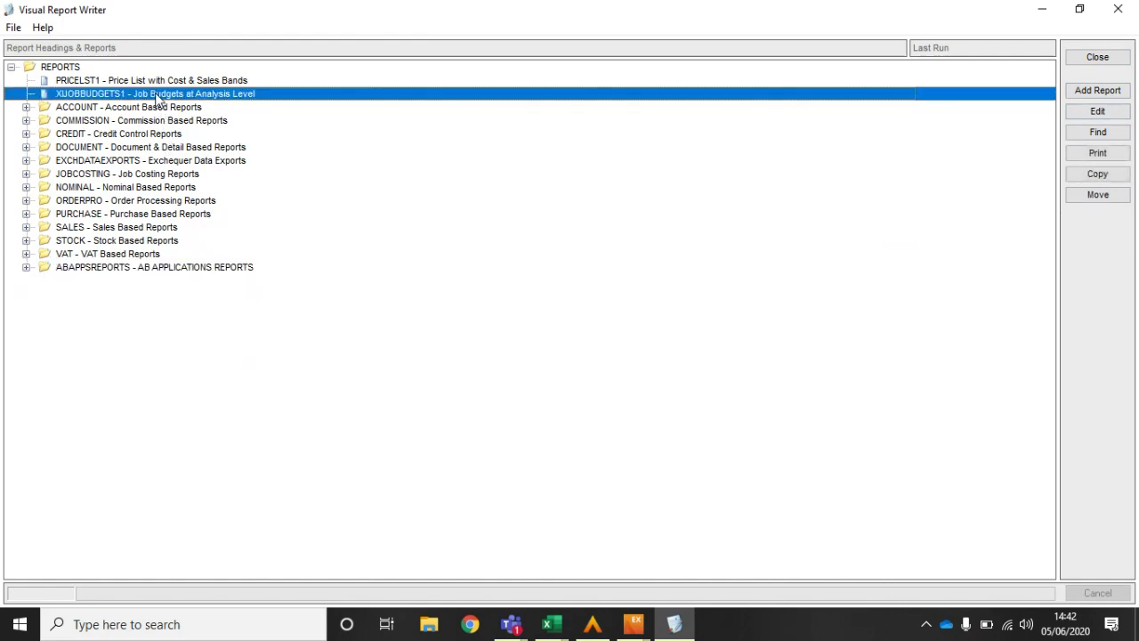
Step: Permanently delete the XJOBBUDGETS1 report and close the Visual Report Writer
{"action": "left_click", "coordinate": [14, 30]}
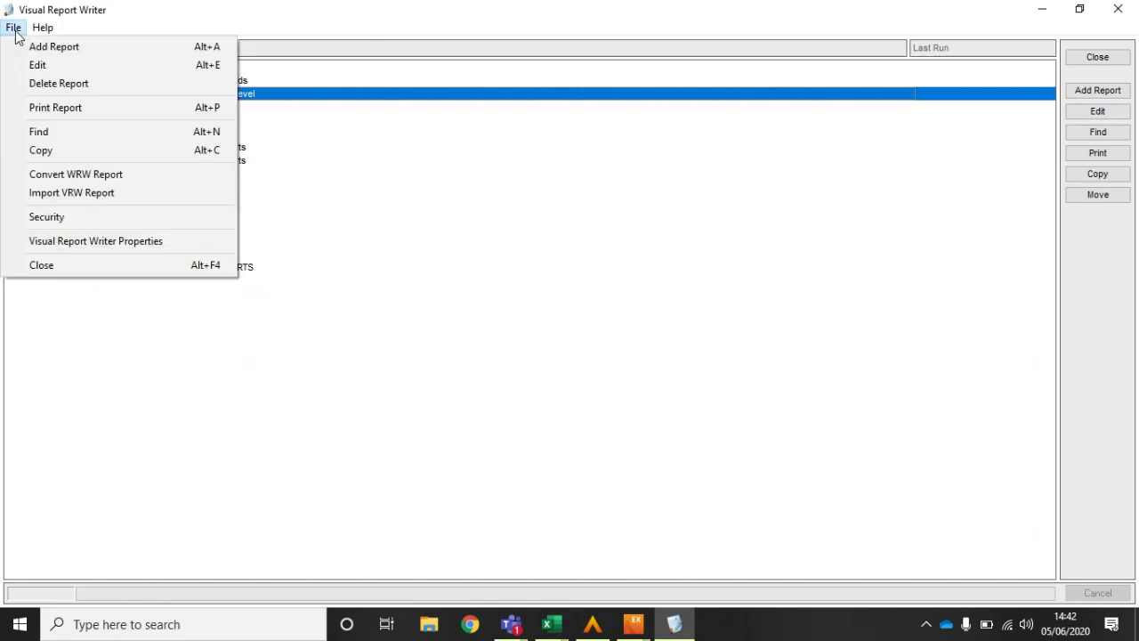
{"action": "left_click", "coordinate": [31, 85]}
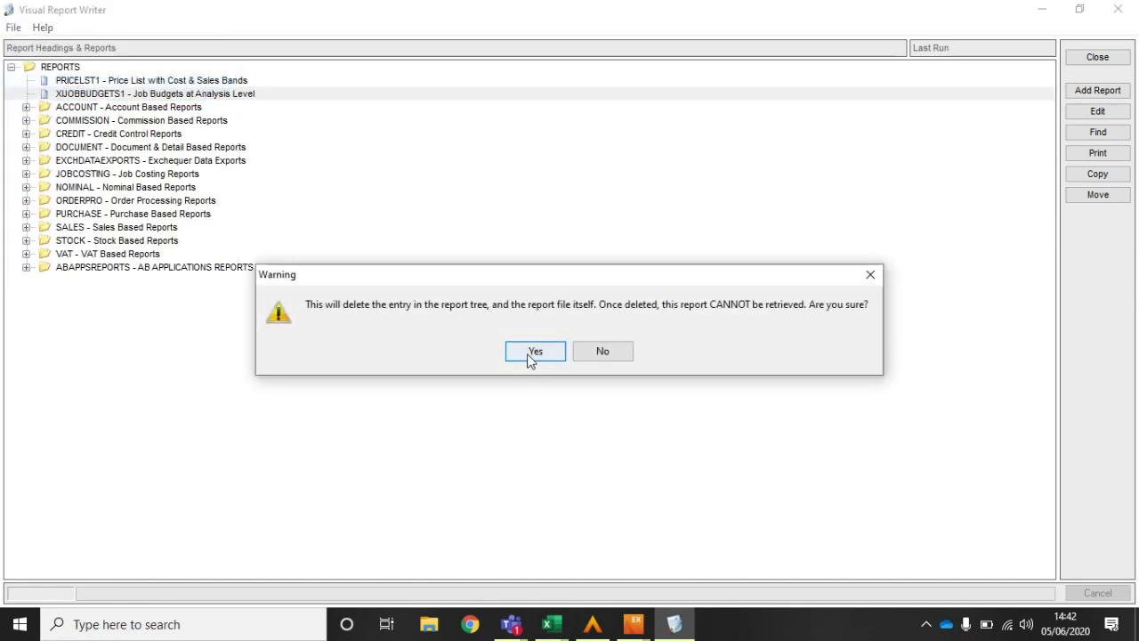
{"action": "left_click", "coordinate": [532, 354]}
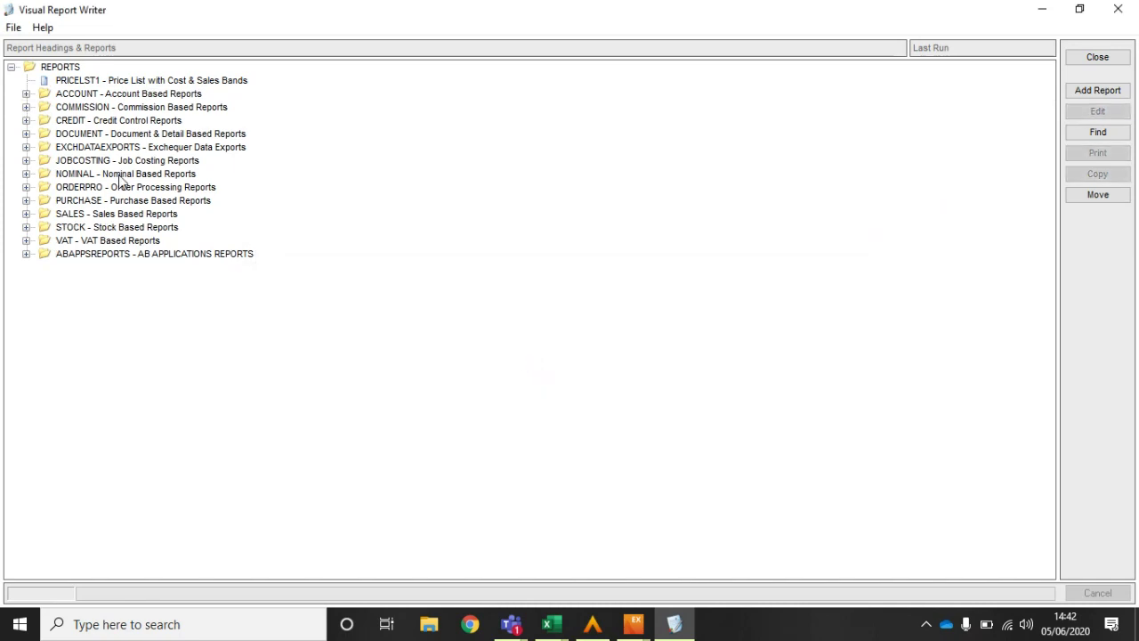
{"action": "left_click", "coordinate": [1097, 59]}
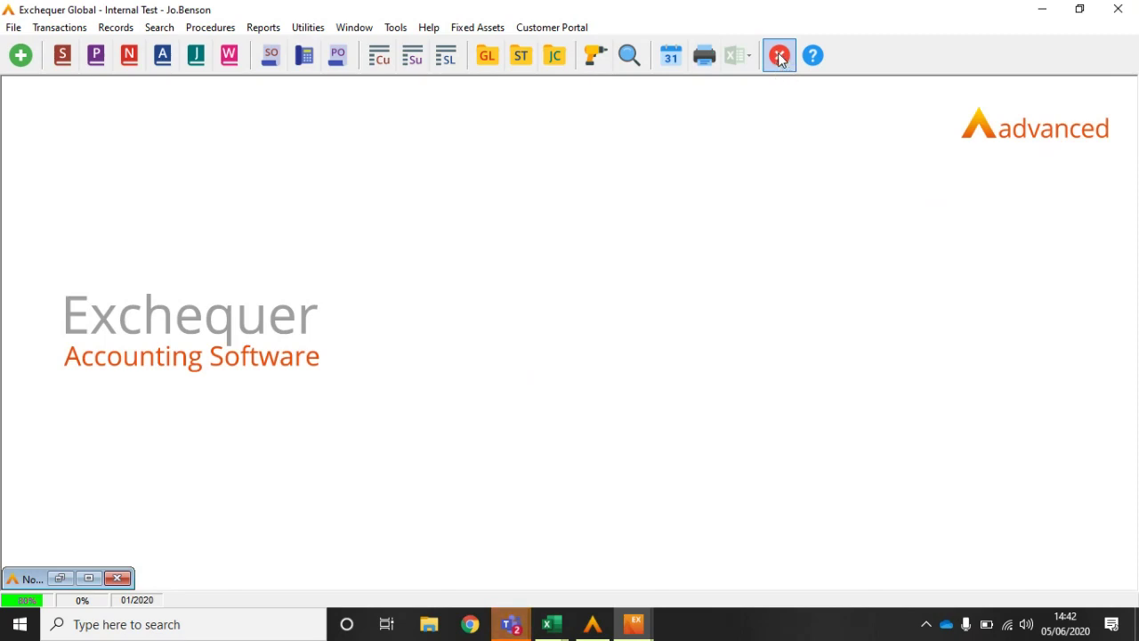
{"action": "left_click", "coordinate": [19, 627]}
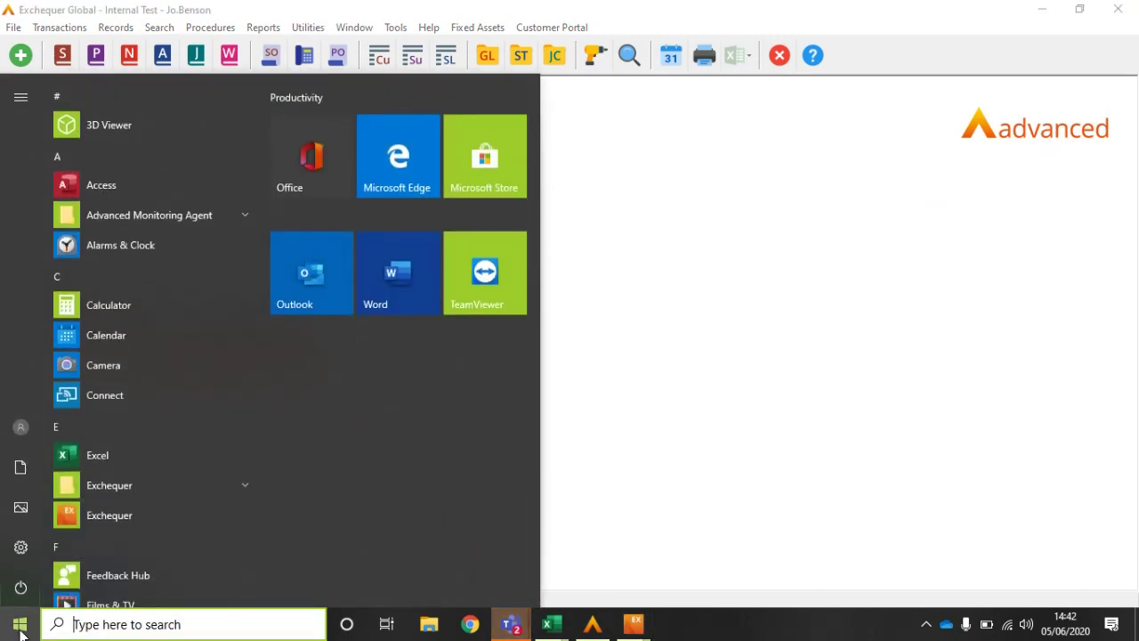
{"action": "left_click", "coordinate": [21, 431]}
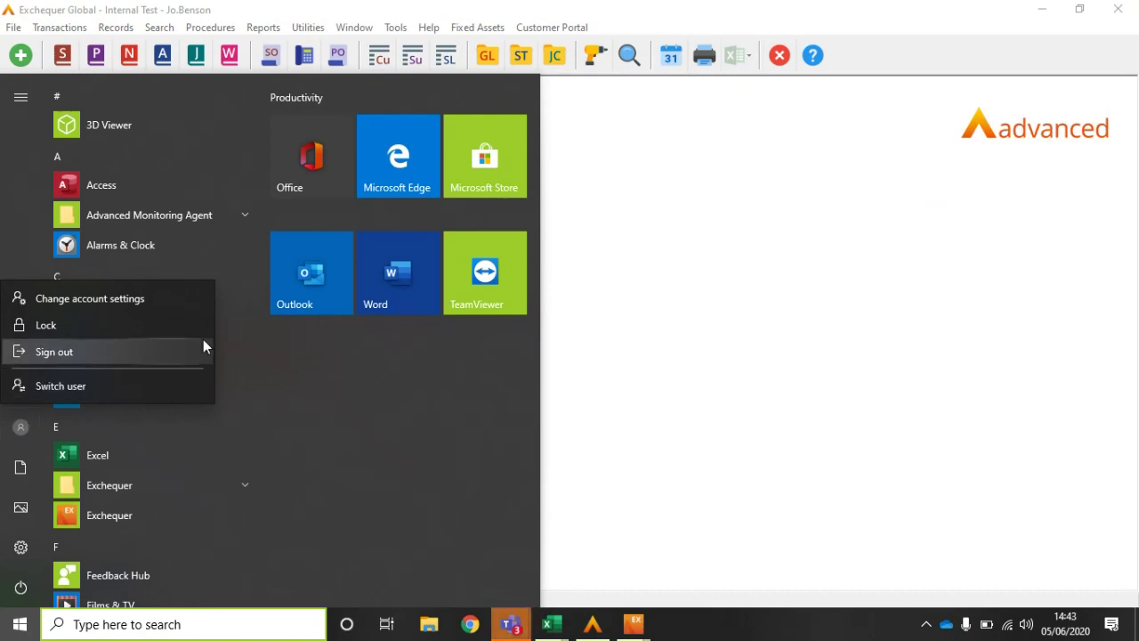
{"action": "left_click", "coordinate": [711, 329]}
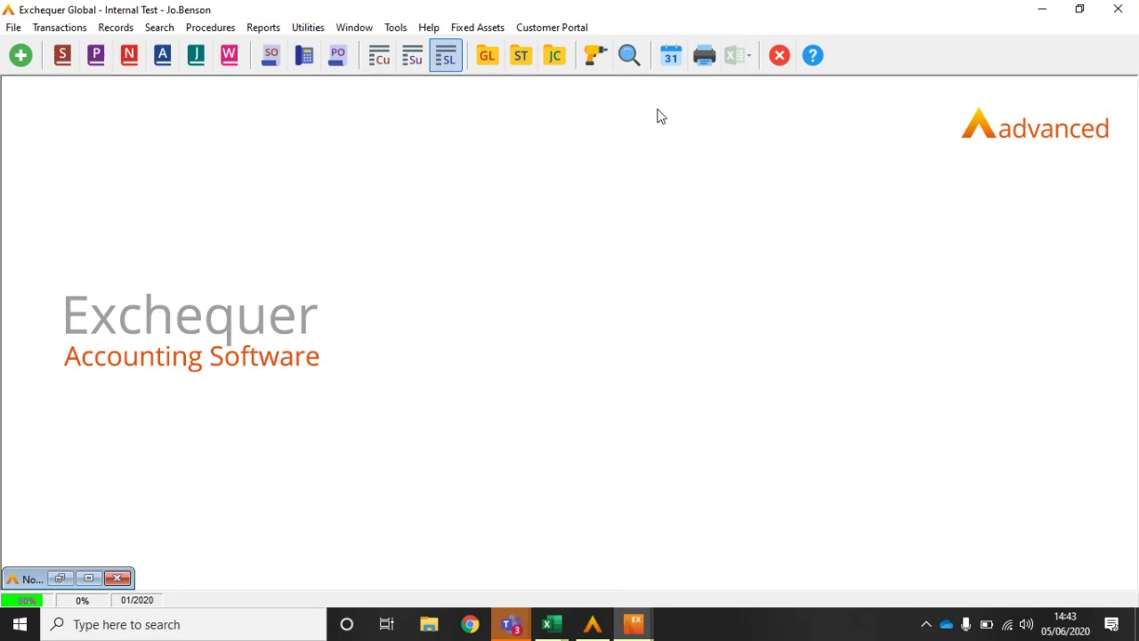
Step: Restart Exchequer, preview the Logged In User Report on screen, then open company ZZZZ01
{"action": "left_click", "coordinate": [779, 57]}
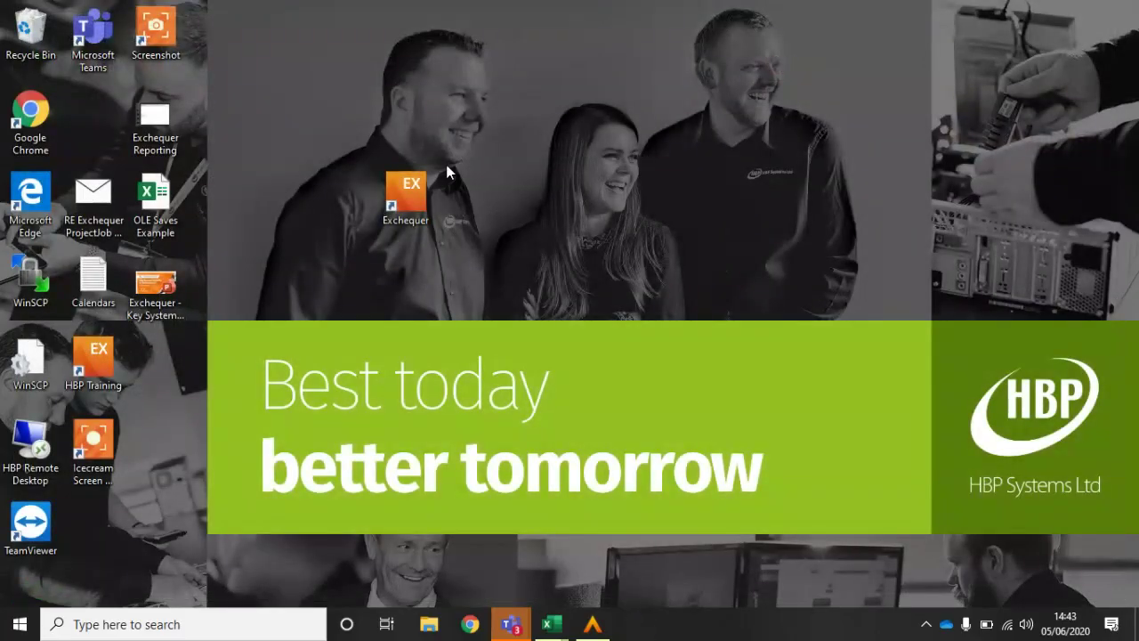
{"action": "double_click", "coordinate": [412, 195]}
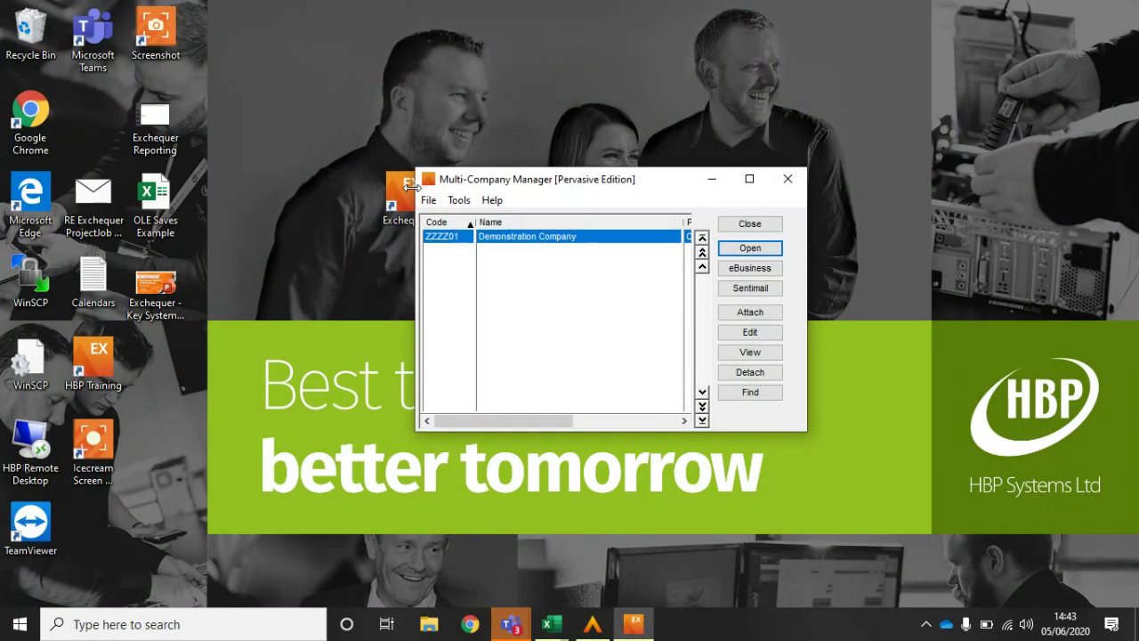
{"action": "left_click", "coordinate": [461, 202]}
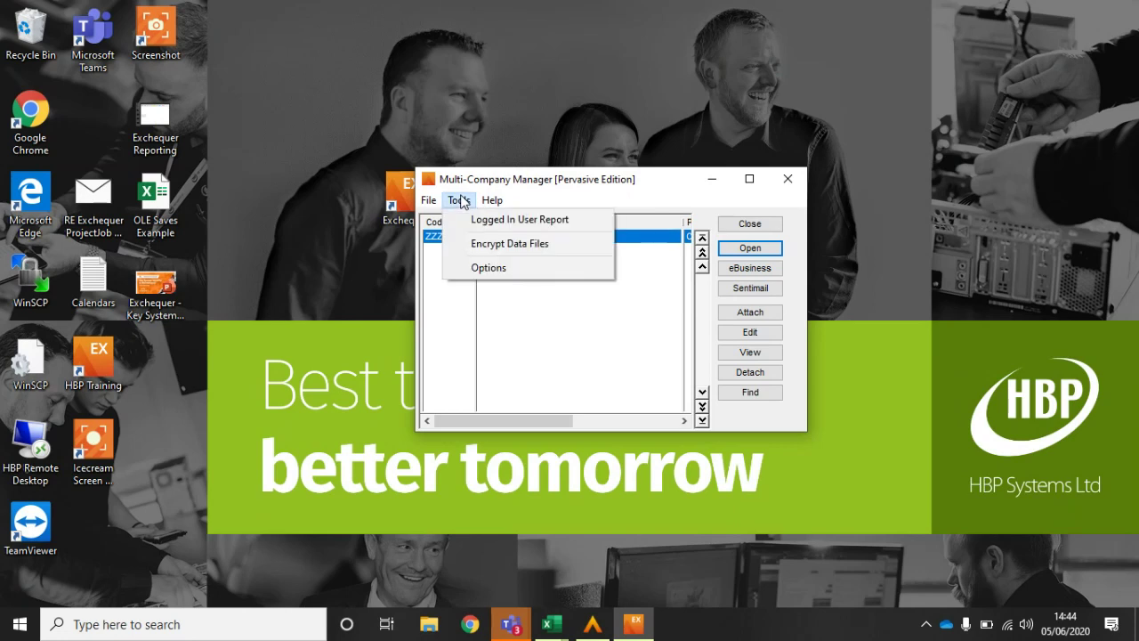
{"action": "left_click", "coordinate": [469, 220]}
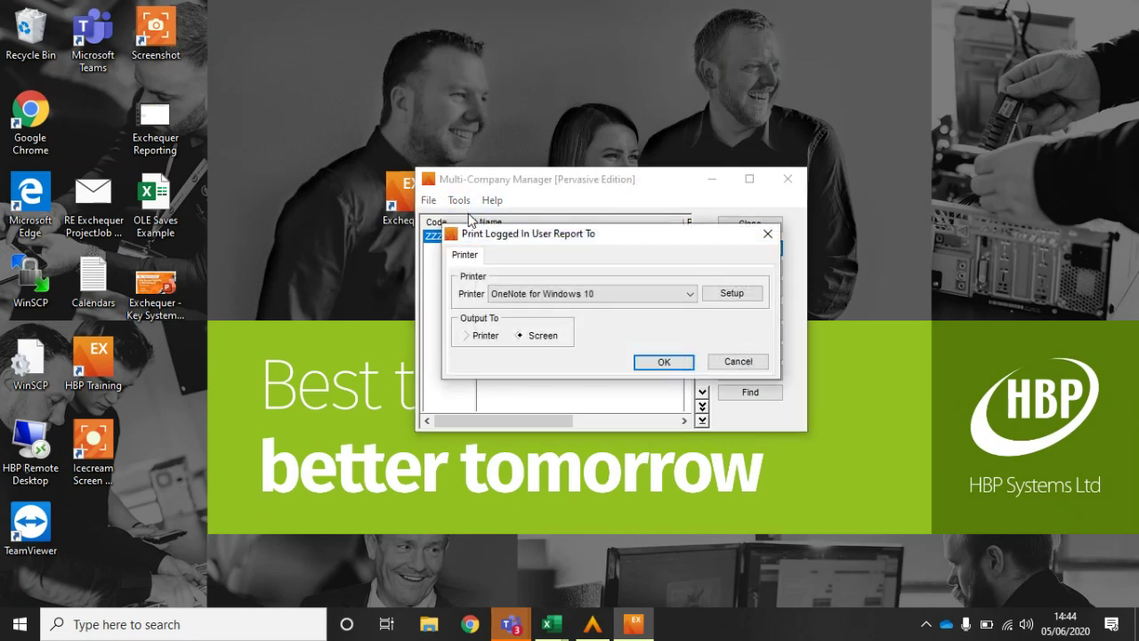
{"action": "left_click", "coordinate": [664, 363]}
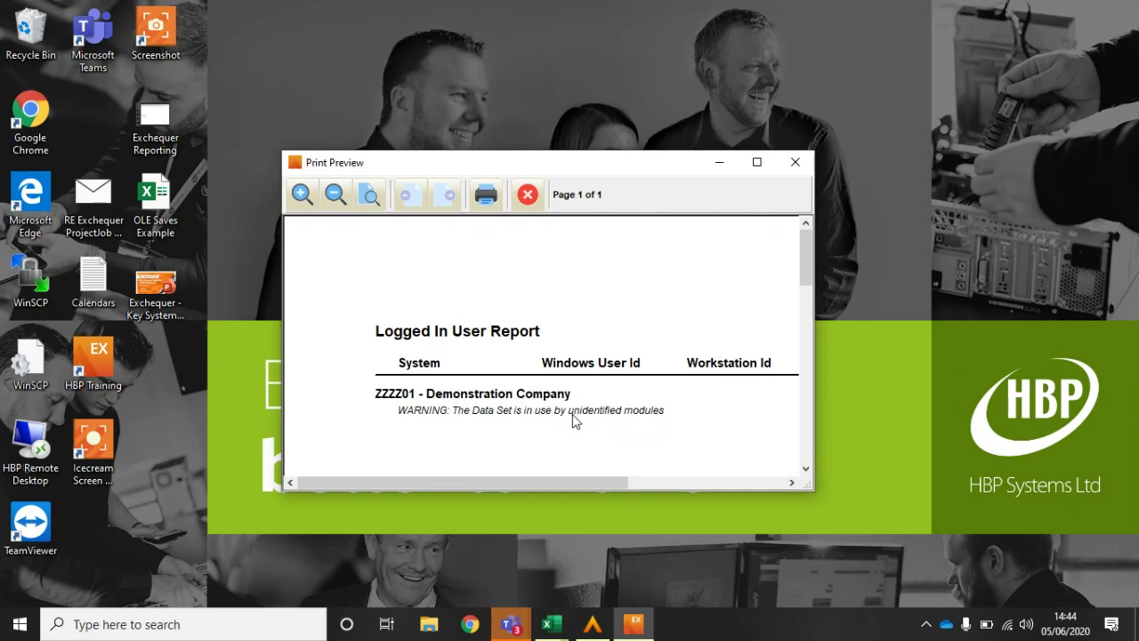
{"action": "left_click", "coordinate": [527, 194]}
{"action": "double_click", "coordinate": [520, 231]}
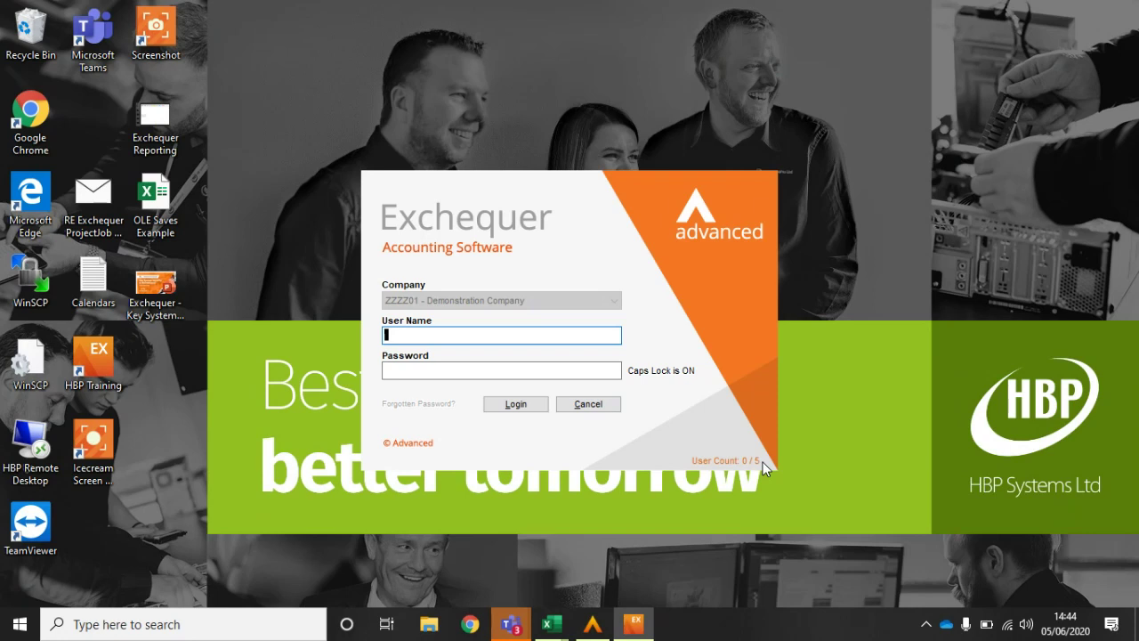
Step: Log in to the Demonstration Company as MANAGER with the password, Caps Lock off
{"action": "type", "text": "MANAGER"}
{"action": "key", "text": "Tab"}
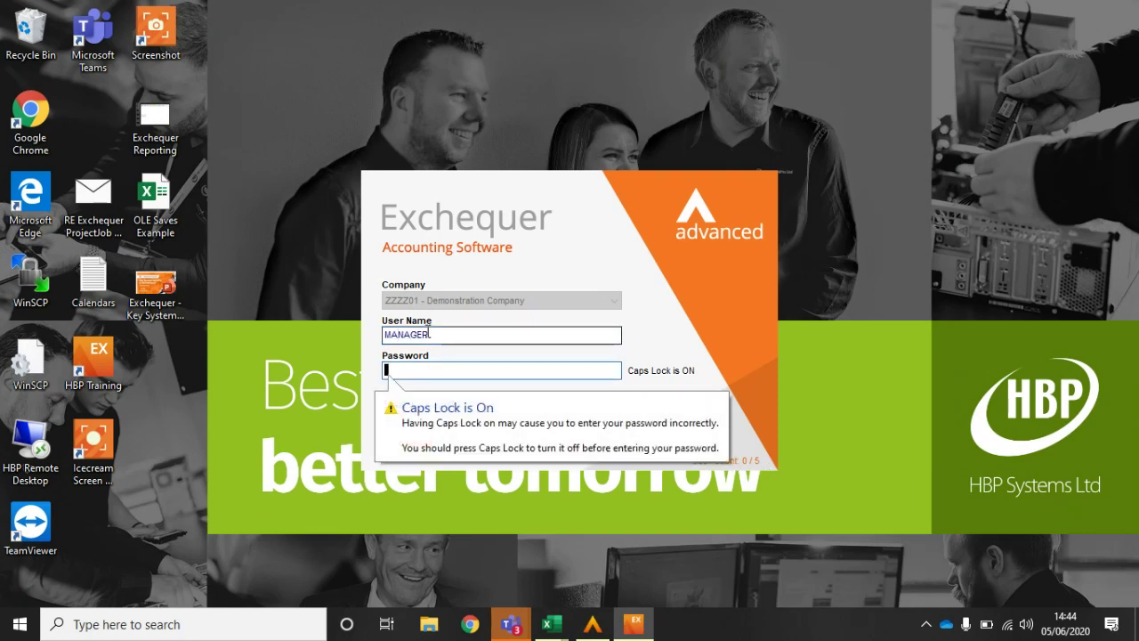
{"action": "key", "text": "Caps_Lock"}
{"action": "type", "text": "*"}
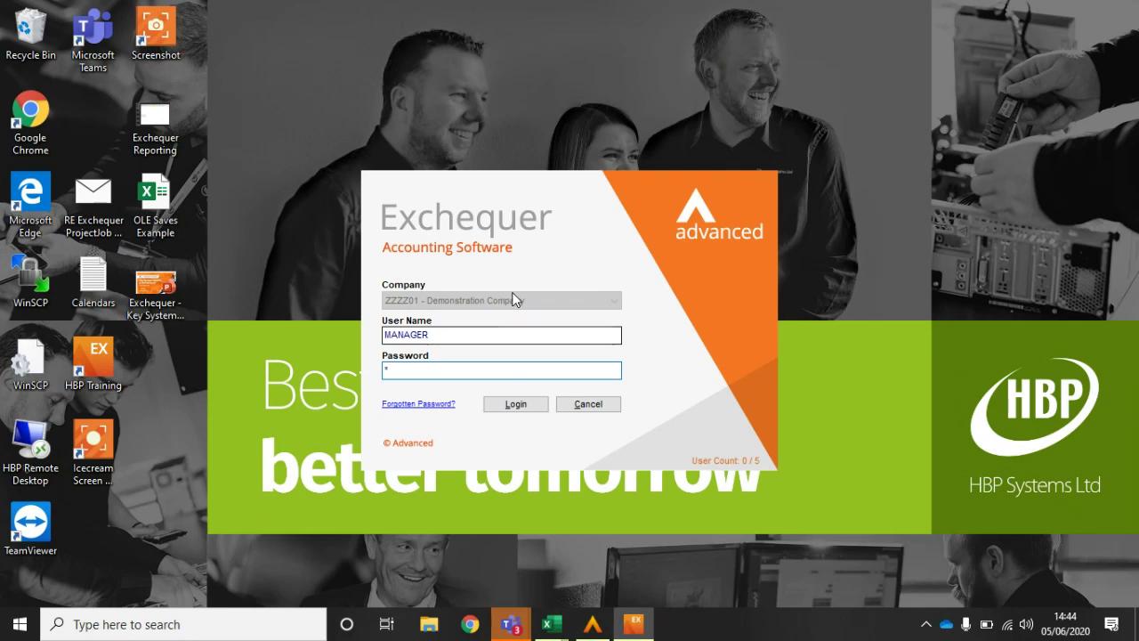
{"action": "left_click", "coordinate": [514, 405]}
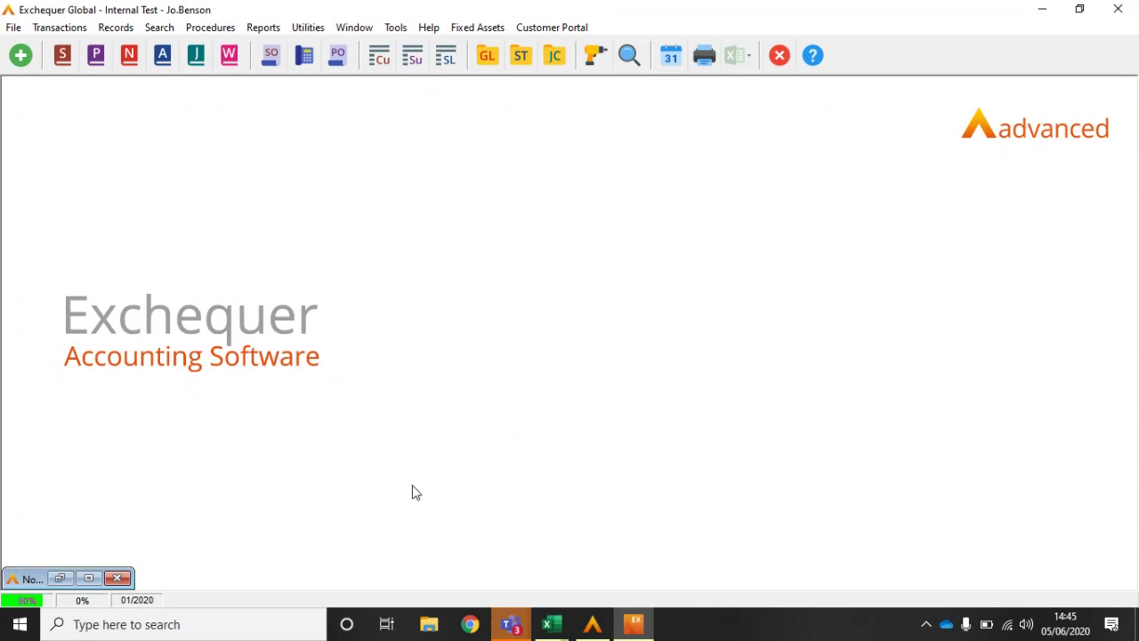
Step: Browse in File Explorer to the C:\Entrprse\LOGS folder
{"action": "left_click", "coordinate": [428, 625]}
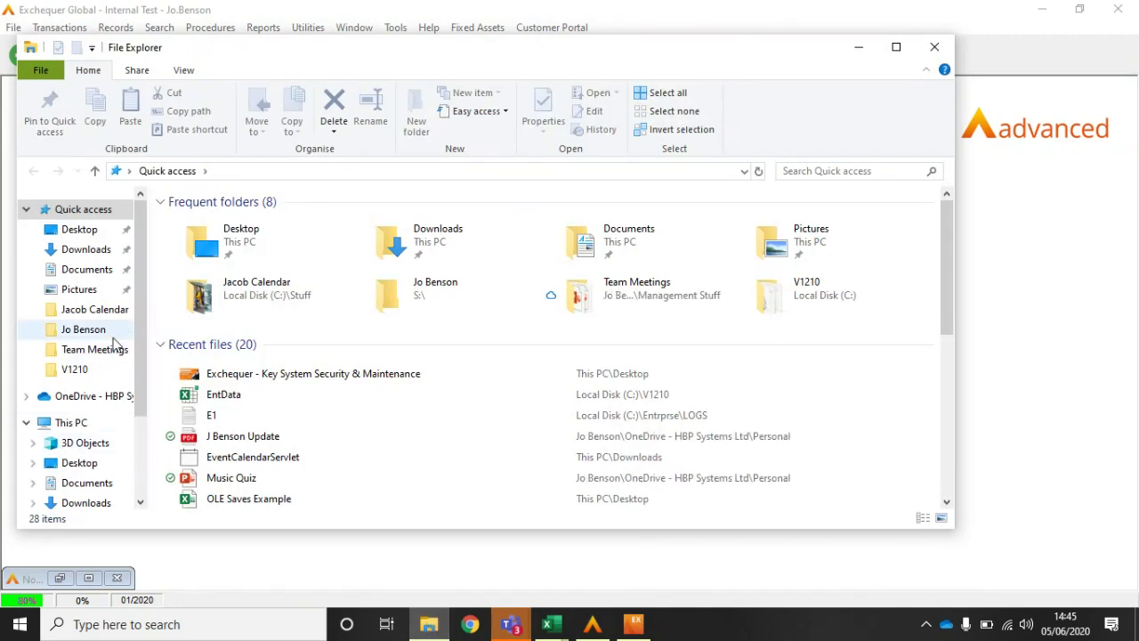
{"action": "scroll", "coordinate": [129, 374], "scroll_direction": "down", "scroll_amount": 2}
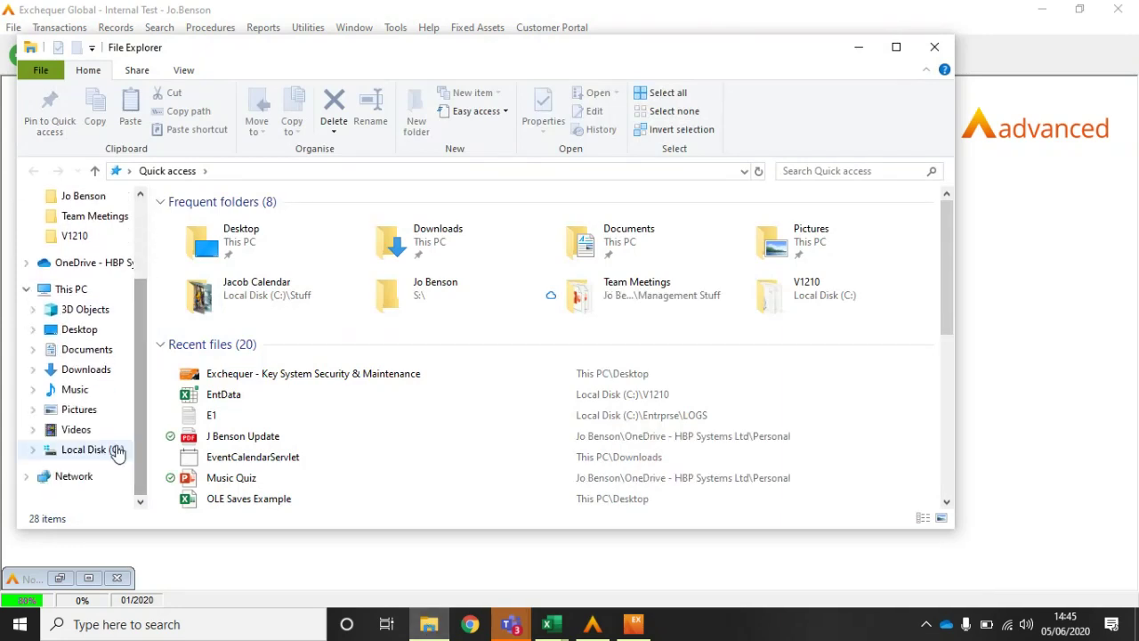
{"action": "left_click", "coordinate": [117, 451]}
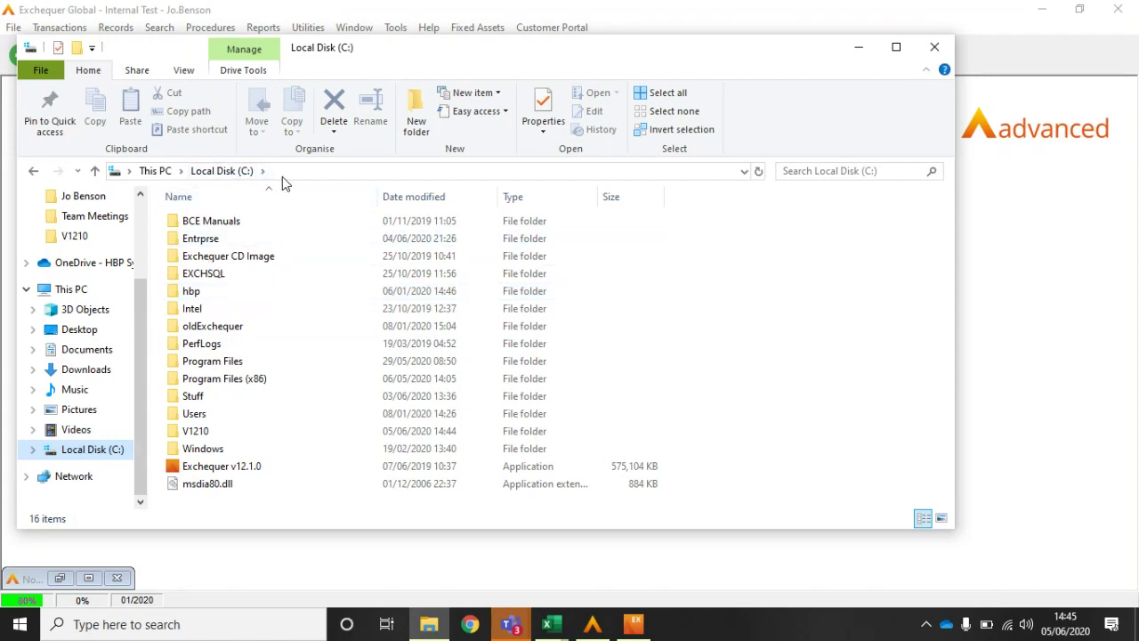
{"action": "double_click", "coordinate": [204, 240]}
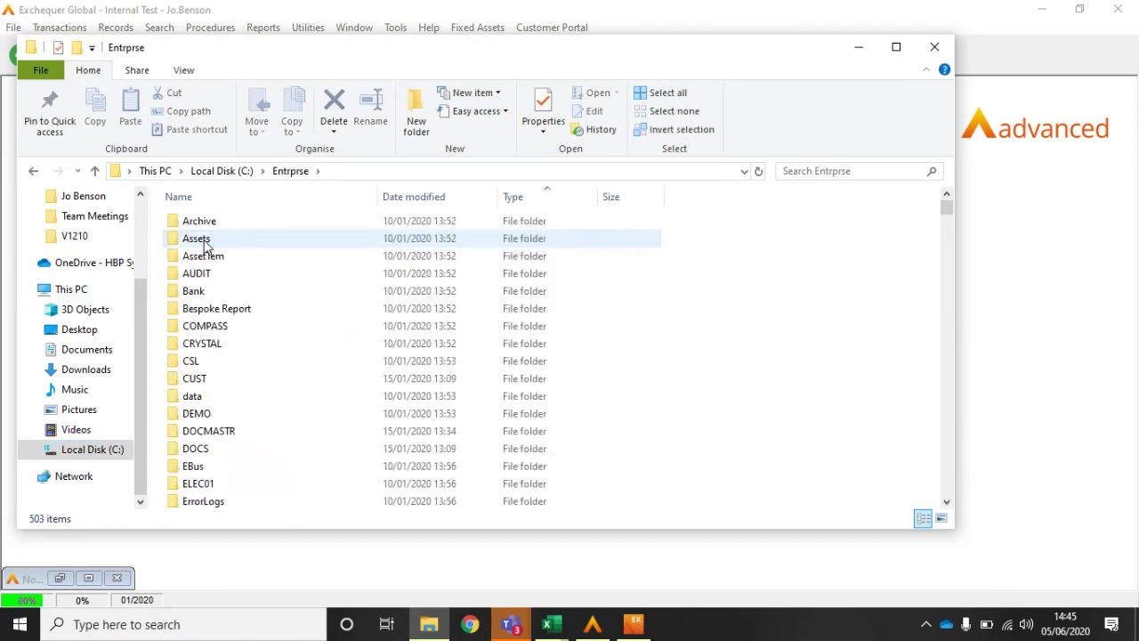
{"action": "left_click", "coordinate": [199, 451]}
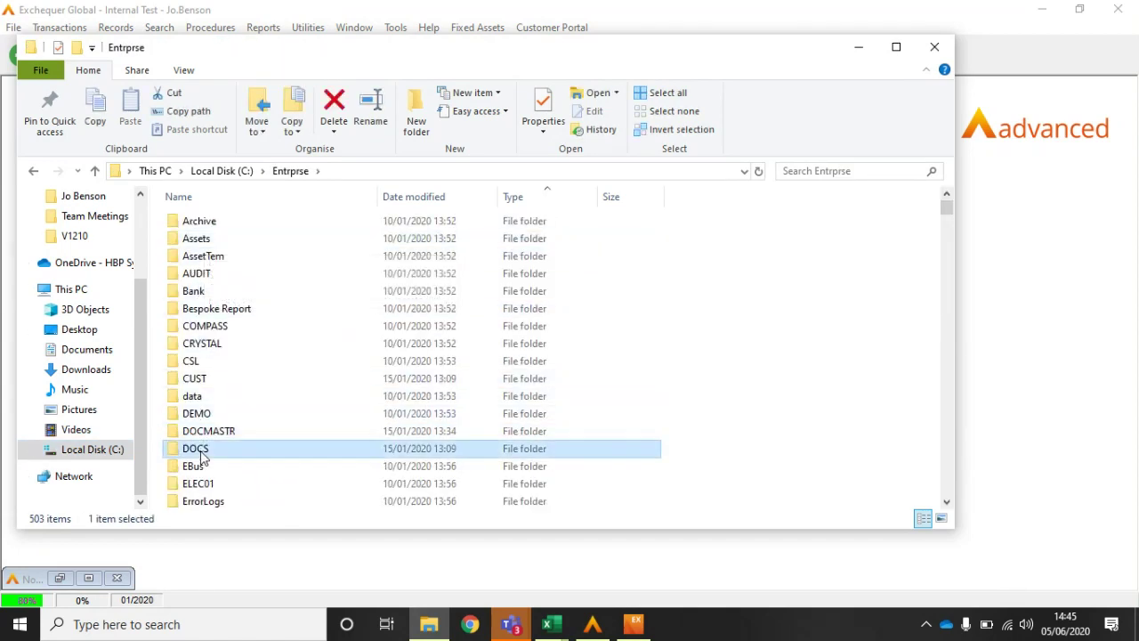
{"action": "key", "text": "Down"}
{"action": "key", "text": "Down"}
{"action": "key", "text": "Down"}
{"action": "key", "text": "Down"}
{"action": "key", "text": "Down"}
{"action": "key", "text": "Down"}
{"action": "key", "text": "Down"}
{"action": "key", "text": "Down"}
{"action": "key", "text": "Down"}
{"action": "key", "text": "Down"}
{"action": "key", "text": "Down"}
{"action": "key", "text": "Down"}
{"action": "key", "text": "Down"}
{"action": "key", "text": "Down"}
{"action": "key", "text": "Down"}
{"action": "key", "text": "Down"}
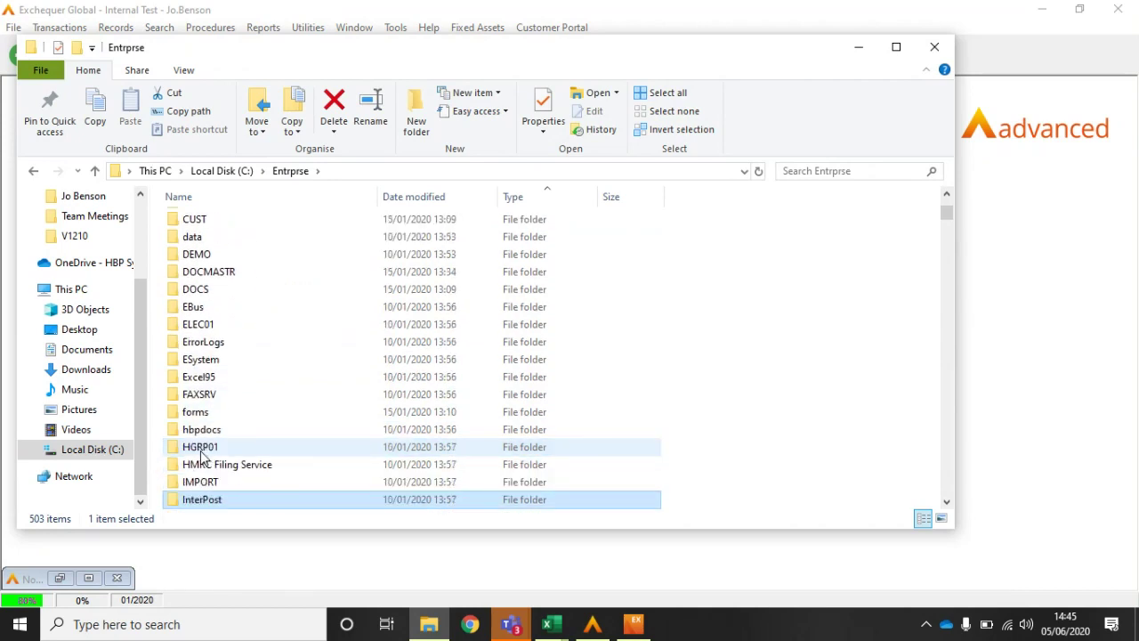
{"action": "key", "text": "Down"}
{"action": "key", "text": "Down"}
{"action": "key", "text": "Down"}
{"action": "key", "text": "Down"}
{"action": "key", "text": "Down"}
{"action": "key", "text": "Down"}
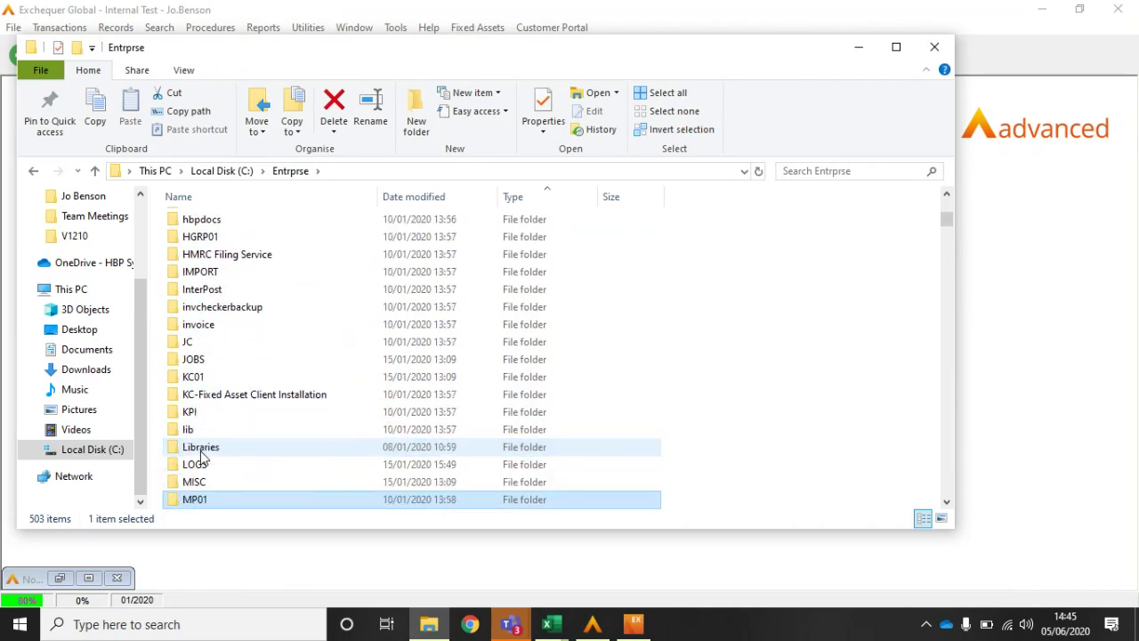
{"action": "key", "text": "Return"}
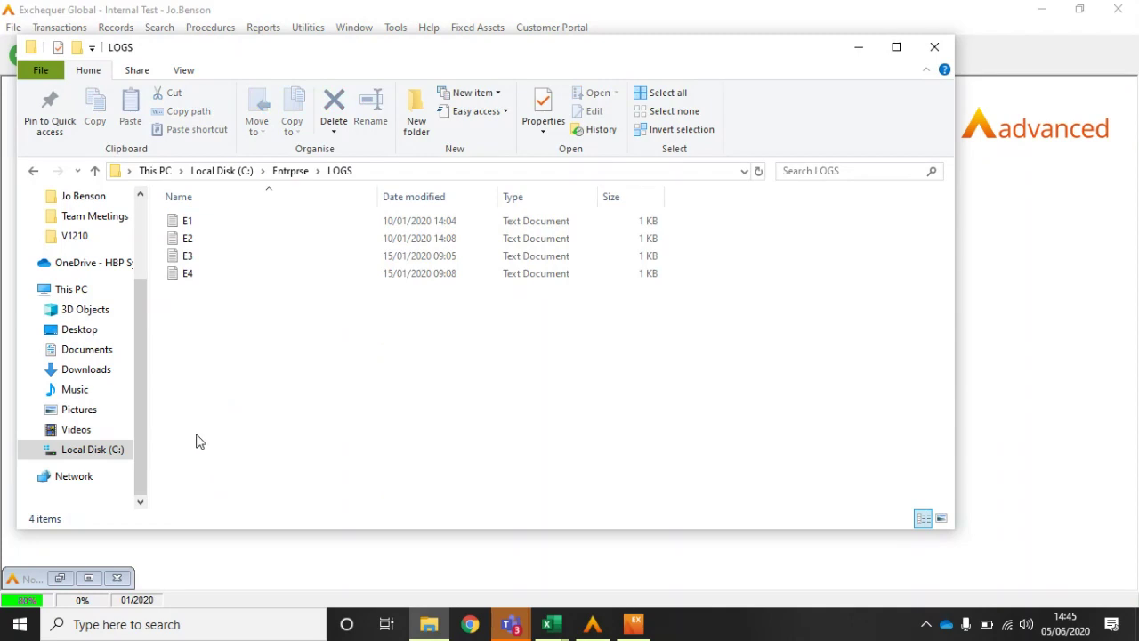
Step: View log E1 in Notepad, then delete all four log files E1–E4
{"action": "double_click", "coordinate": [188, 224]}
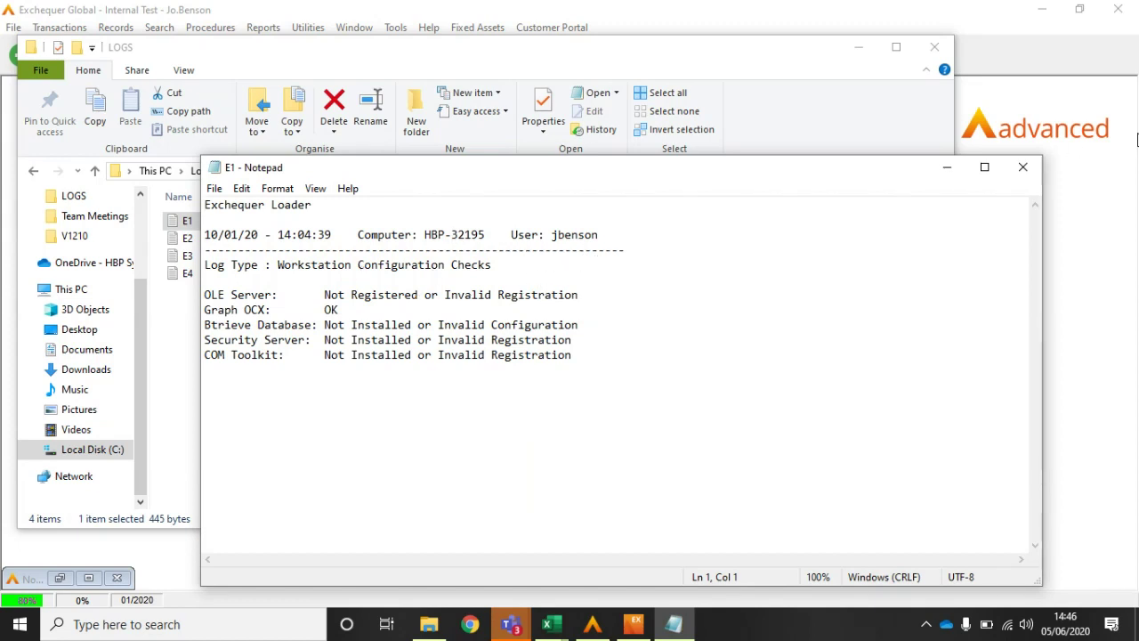
{"action": "left_click", "coordinate": [1023, 168]}
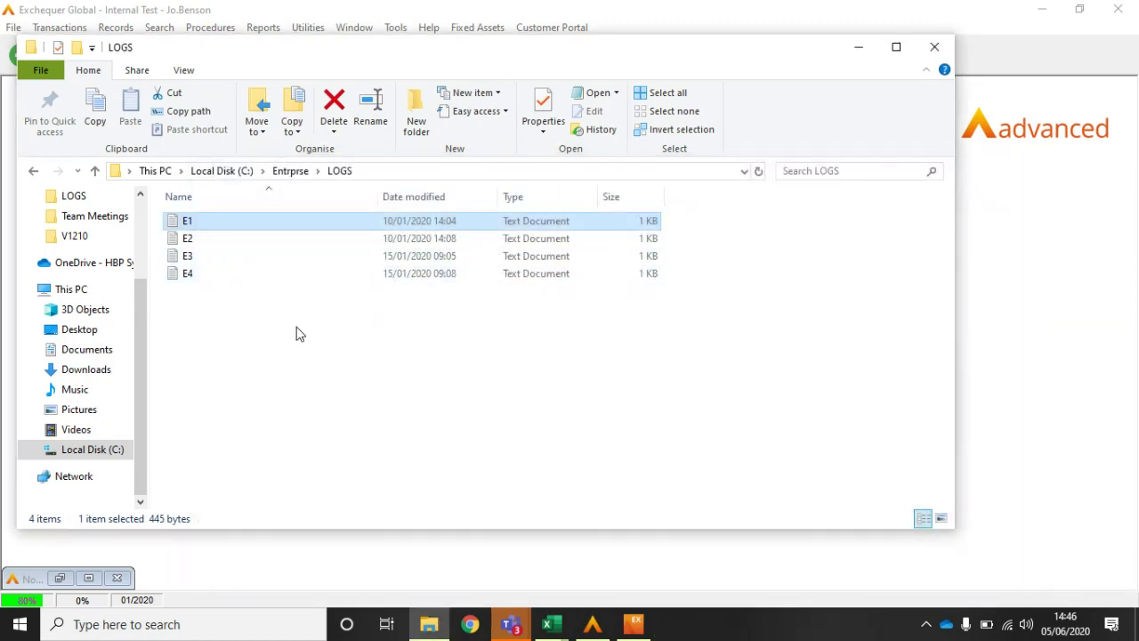
{"action": "left_click", "coordinate": [301, 334]}
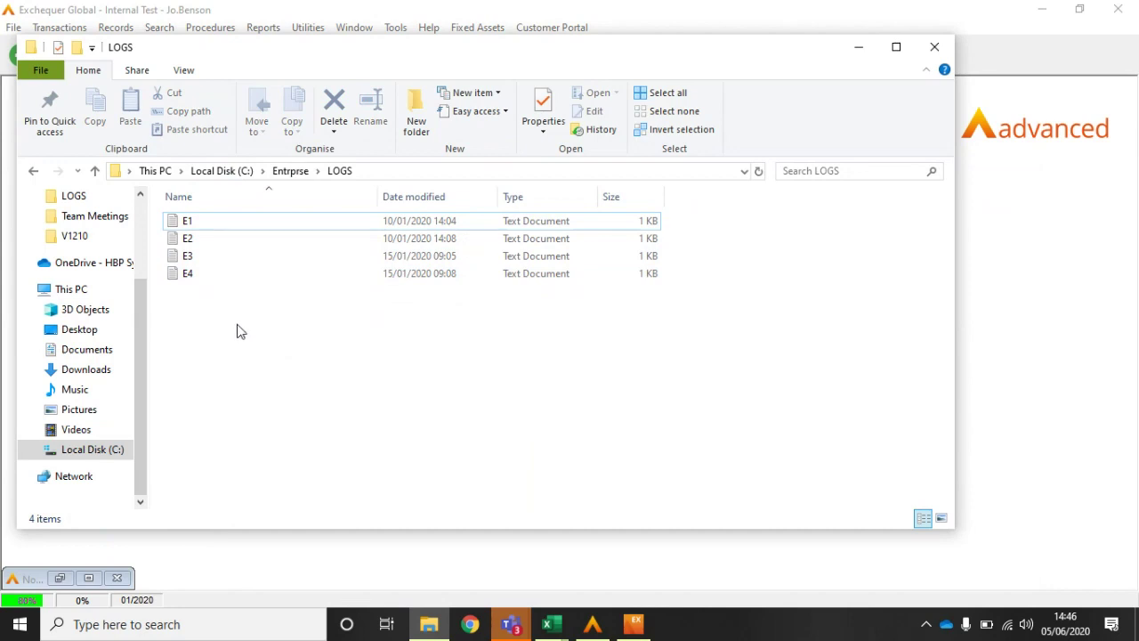
{"action": "left_click", "coordinate": [190, 277]}
{"action": "key", "text": "ctrl+a"}
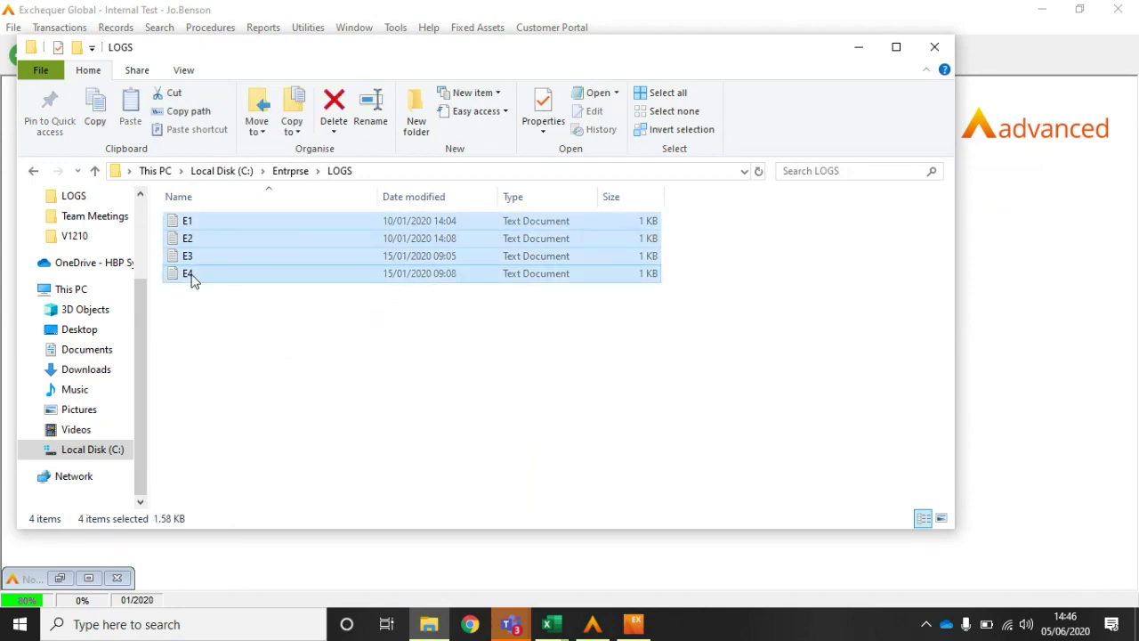
{"action": "key", "text": "Delete"}
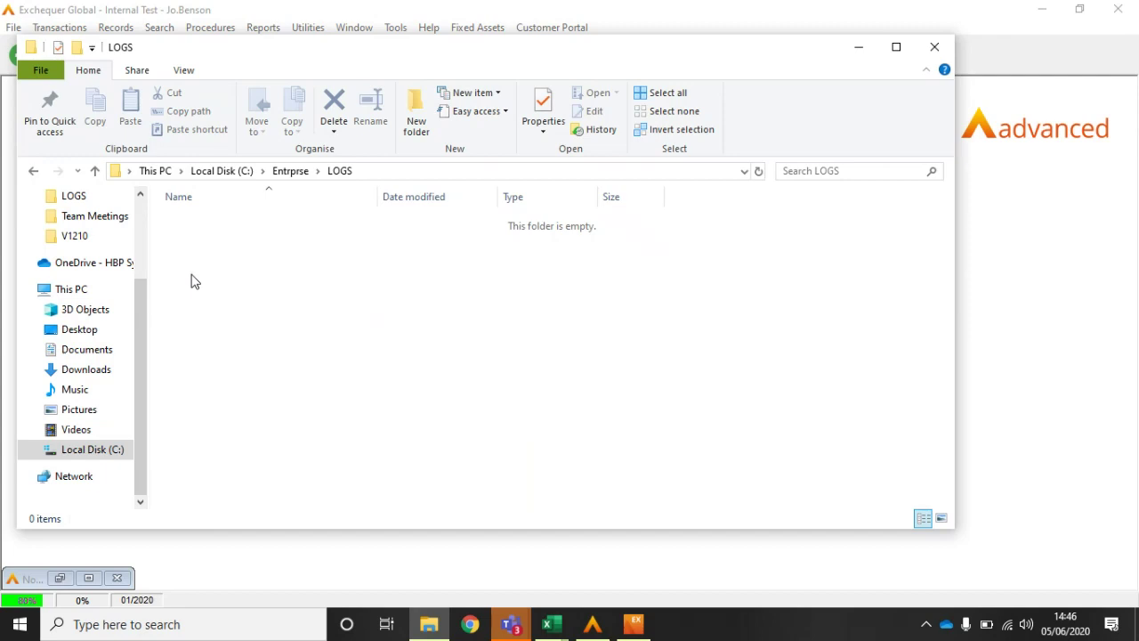
Step: Check the HGRP01 LOGS folder and close File Explorer
{"action": "left_click", "coordinate": [294, 172]}
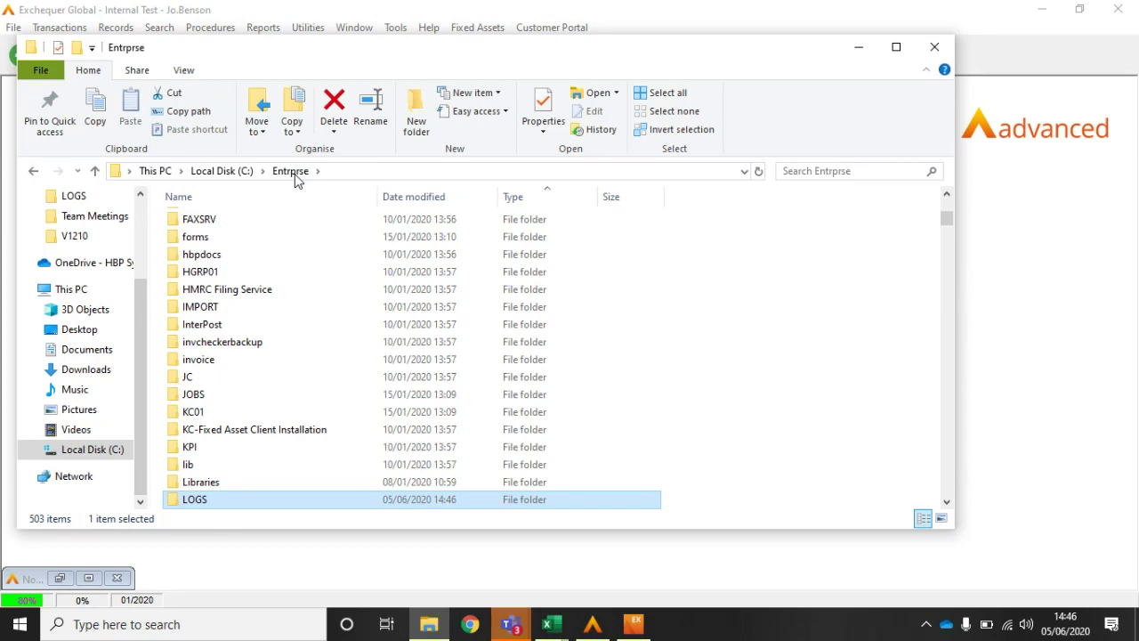
{"action": "double_click", "coordinate": [188, 280]}
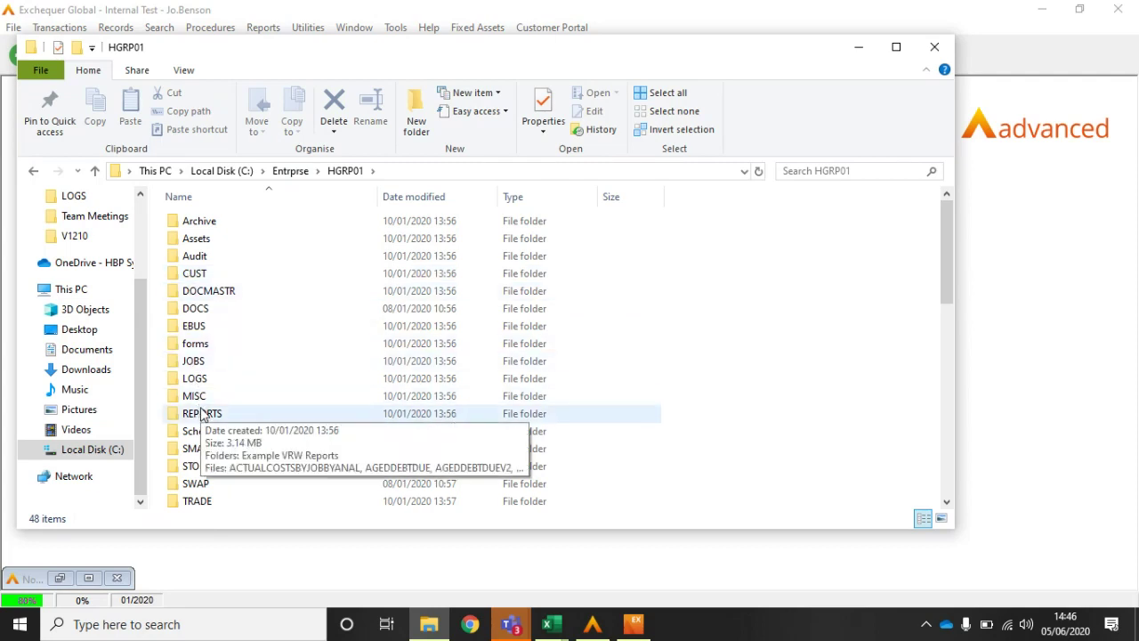
{"action": "double_click", "coordinate": [195, 378]}
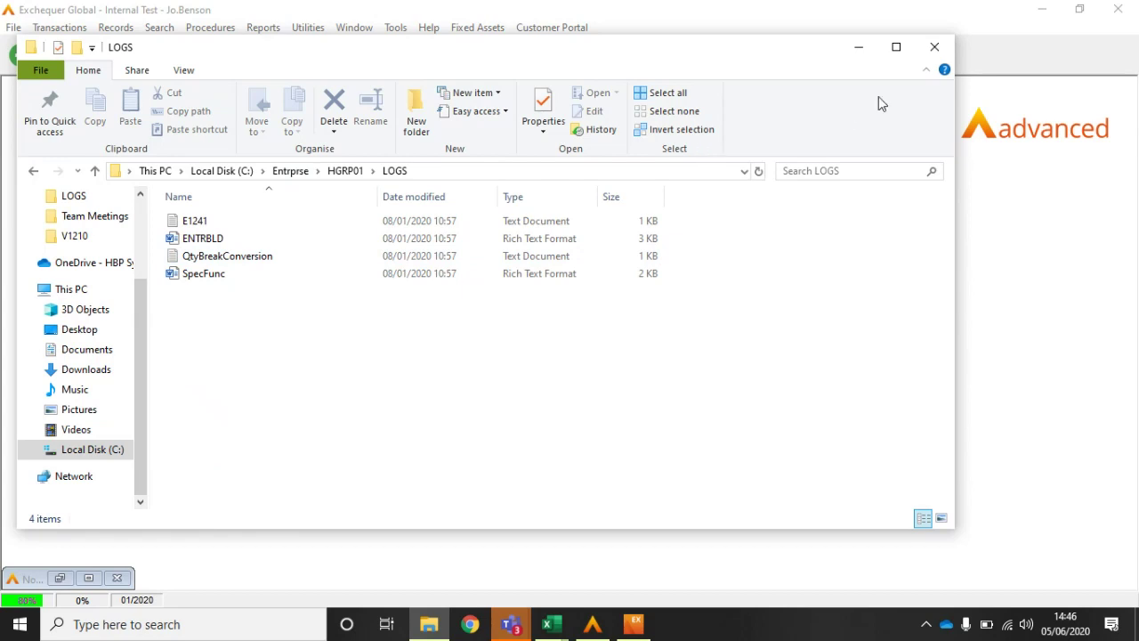
{"action": "left_click", "coordinate": [935, 49]}
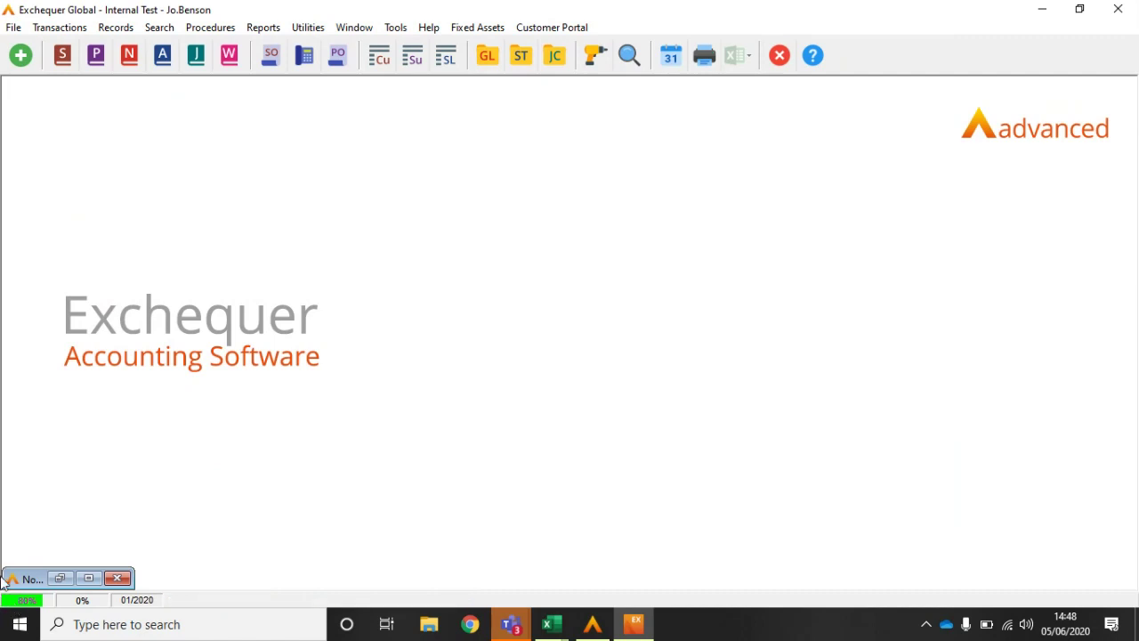
Step: Resize the Sales Transactions daybook and save its window coordinates
{"action": "left_click", "coordinate": [62, 55]}
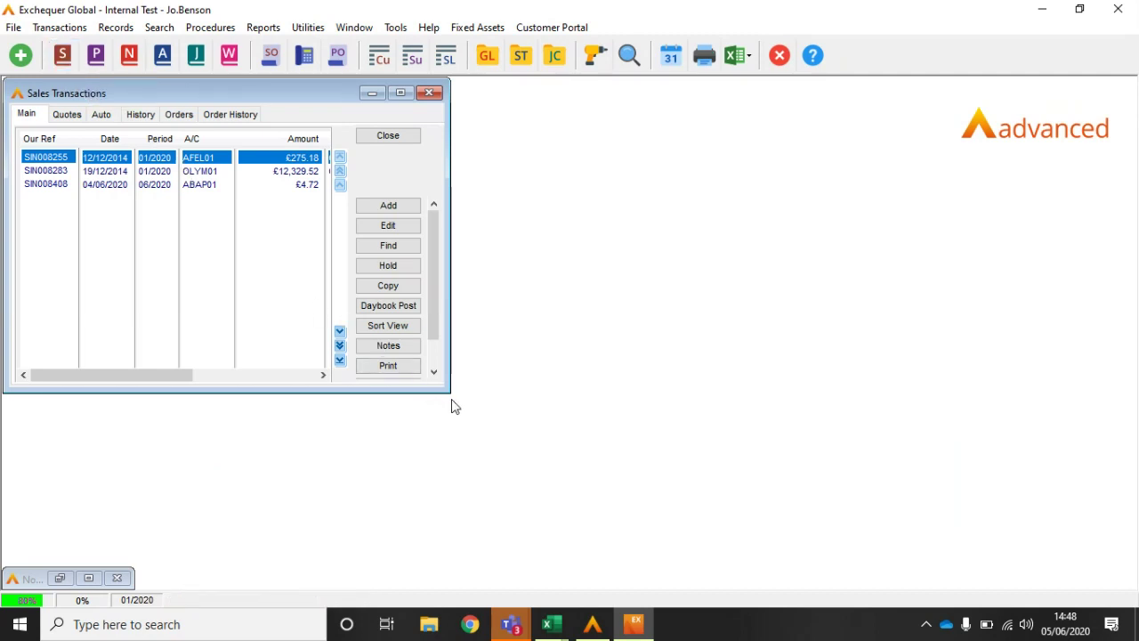
{"action": "left_click_drag", "start_coordinate": [447, 391], "coordinate": [559, 561]}
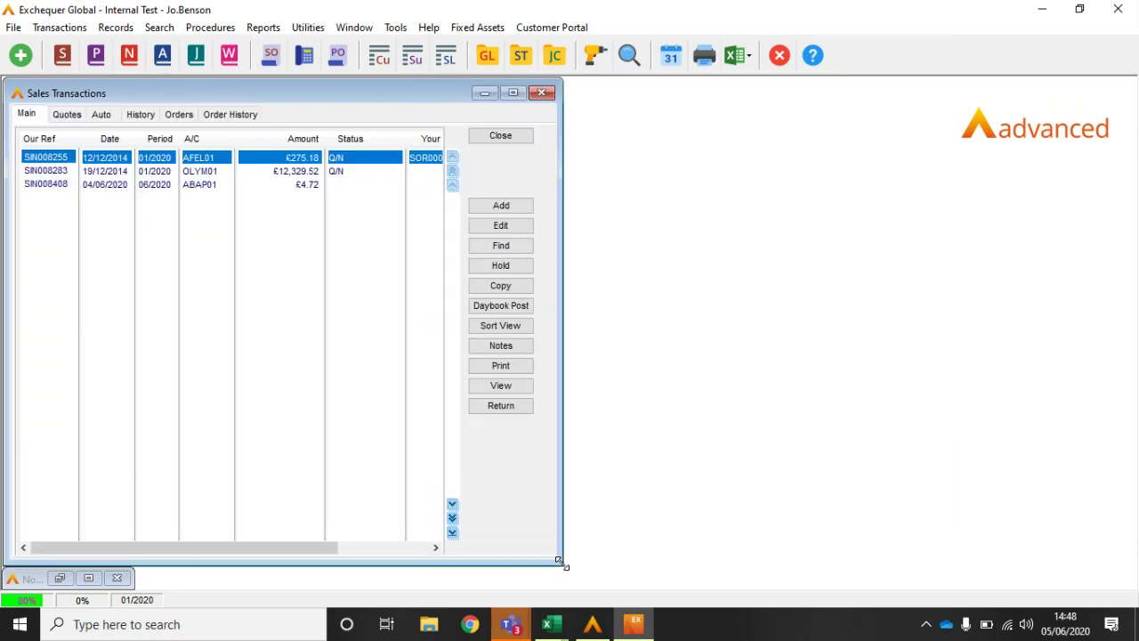
{"action": "left_click_drag", "start_coordinate": [560, 561], "coordinate": [504, 450]}
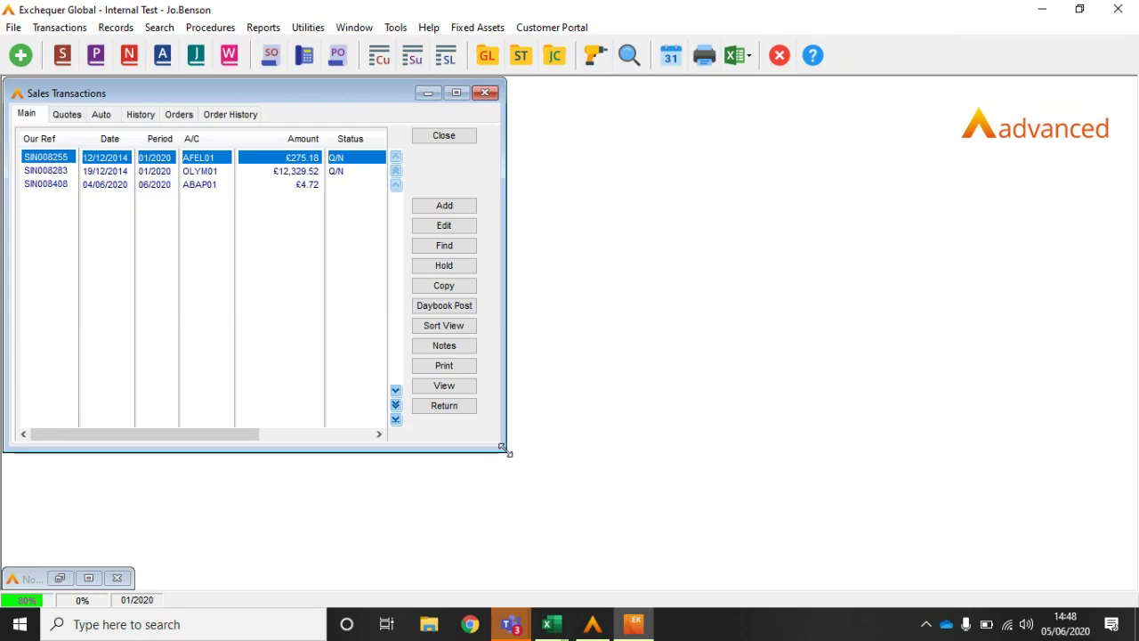
{"action": "right_click", "coordinate": [365, 404]}
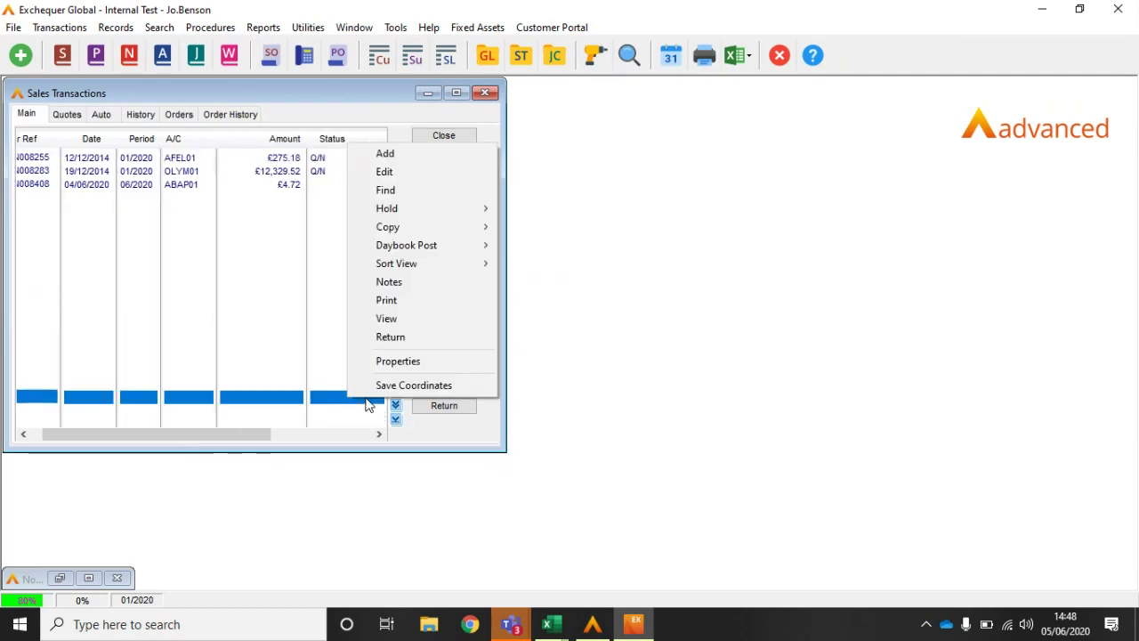
{"action": "left_click", "coordinate": [373, 388]}
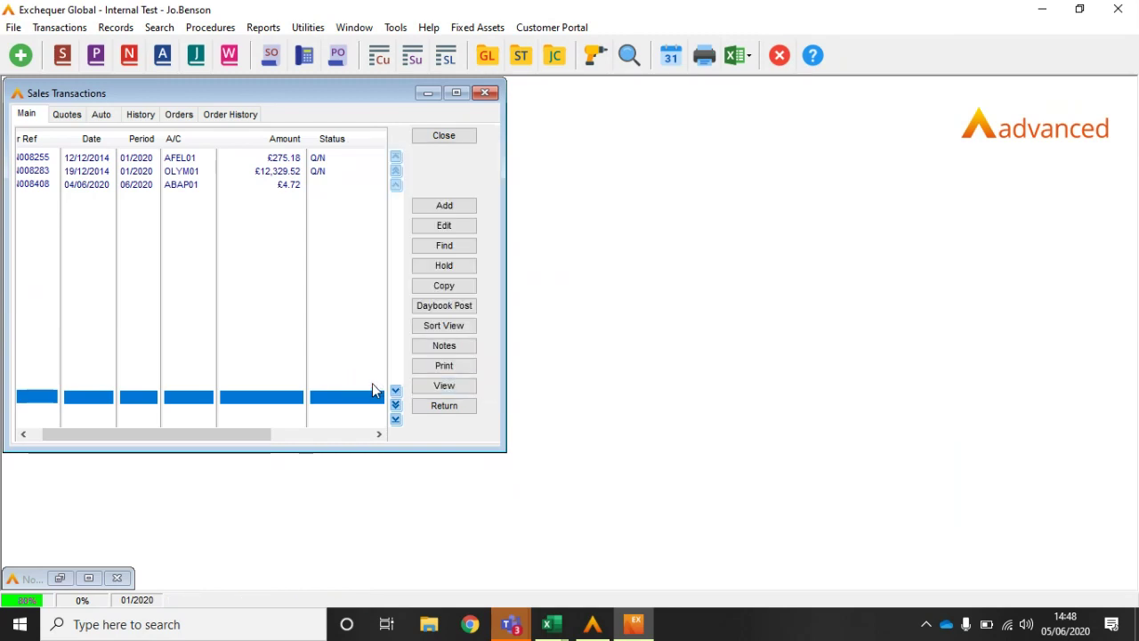
{"action": "left_click", "coordinate": [441, 136]}
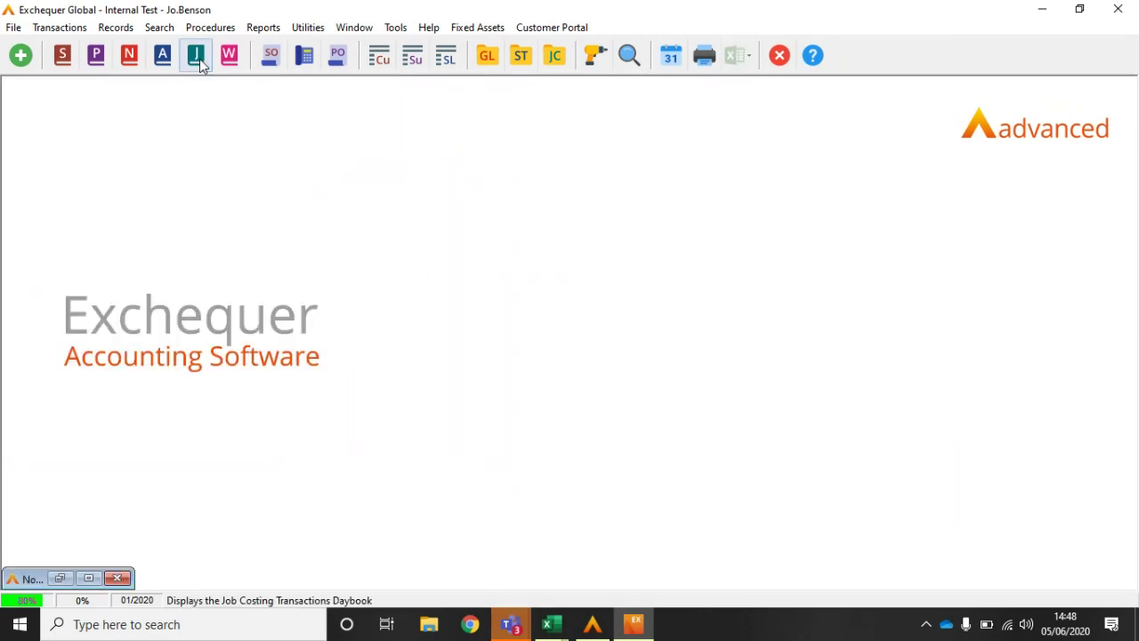
Step: Reopen the sales daybook at its saved size and review the list's colour and font properties
{"action": "left_click", "coordinate": [66, 59]}
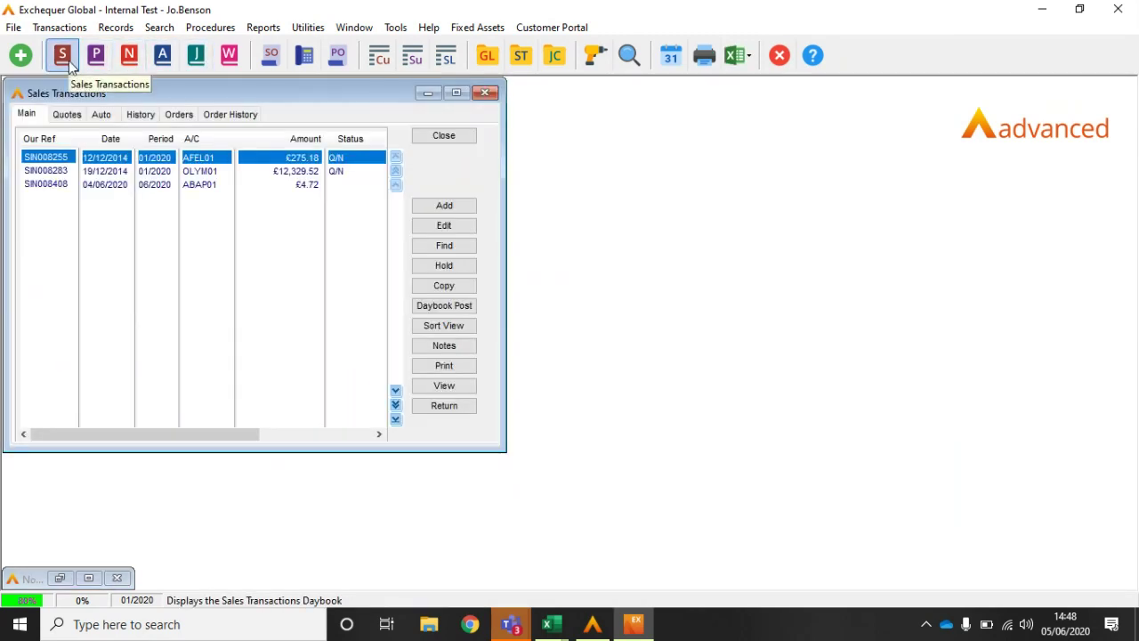
{"action": "right_click", "coordinate": [291, 331]}
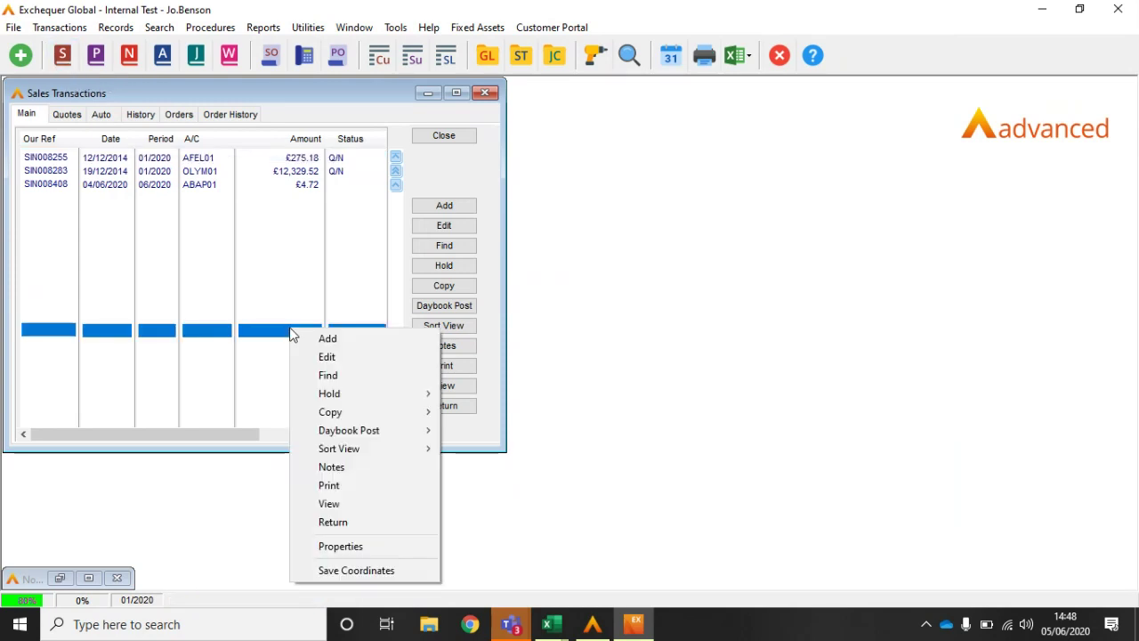
{"action": "left_click", "coordinate": [339, 547]}
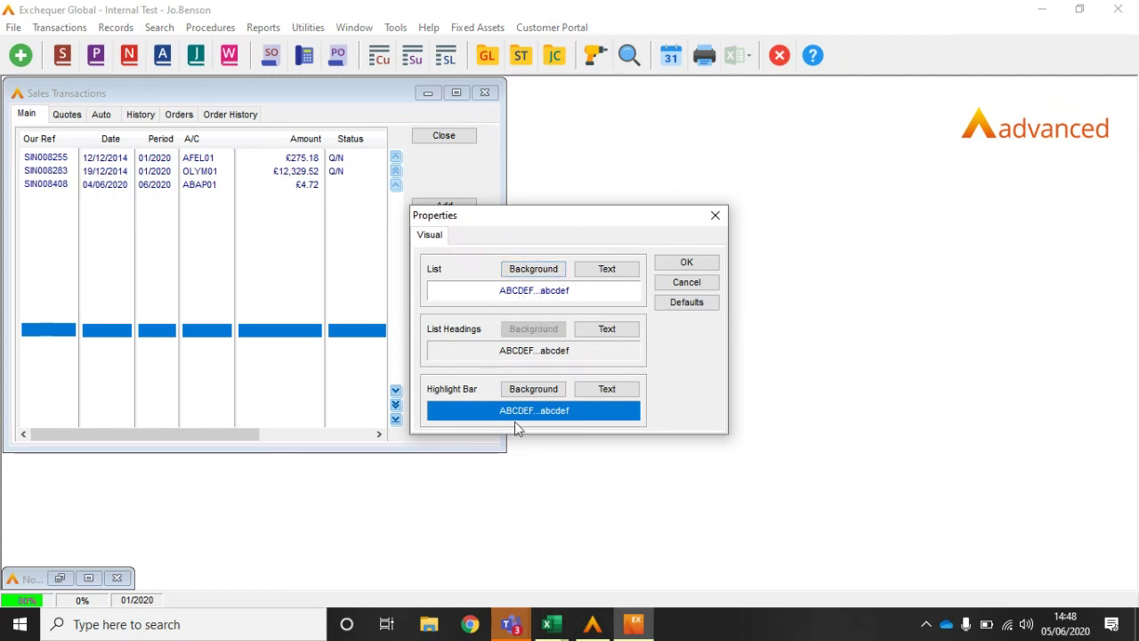
{"action": "left_click", "coordinate": [688, 285]}
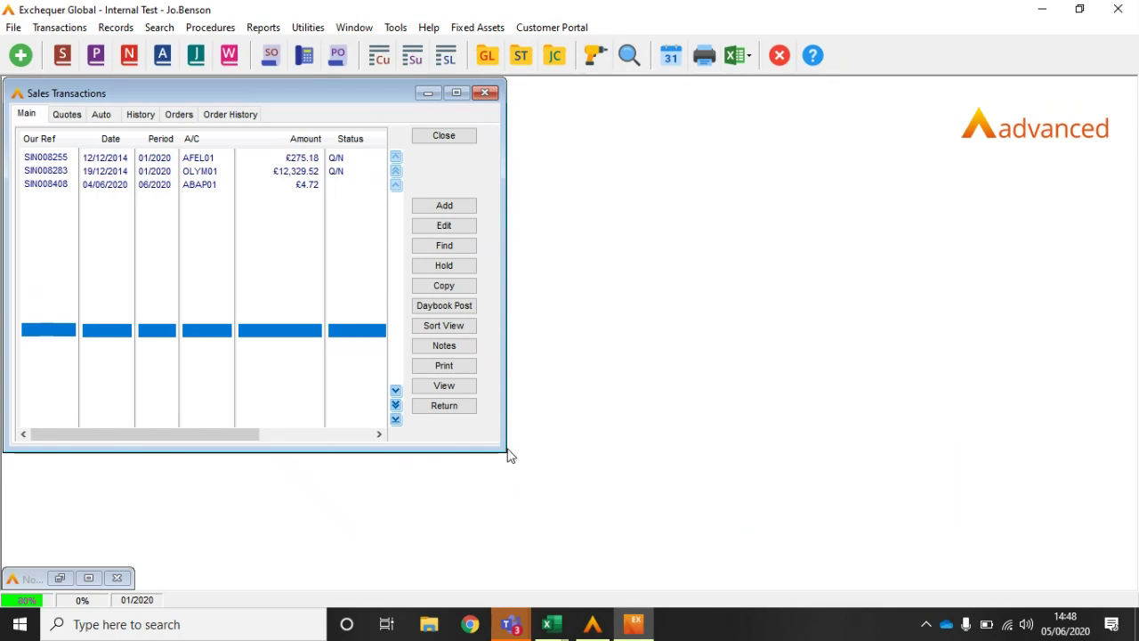
Step: Widen the daybook to show Your Ref and User Name, recheck it, then open the customer list
{"action": "left_click_drag", "start_coordinate": [506, 453], "coordinate": [972, 556]}
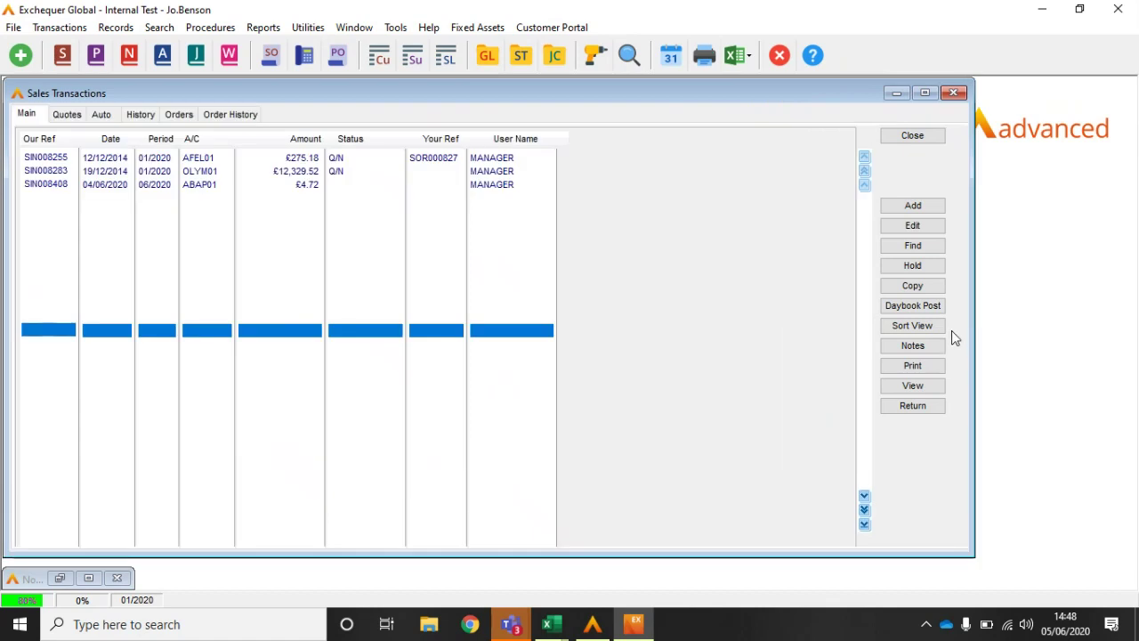
{"action": "left_click", "coordinate": [915, 138]}
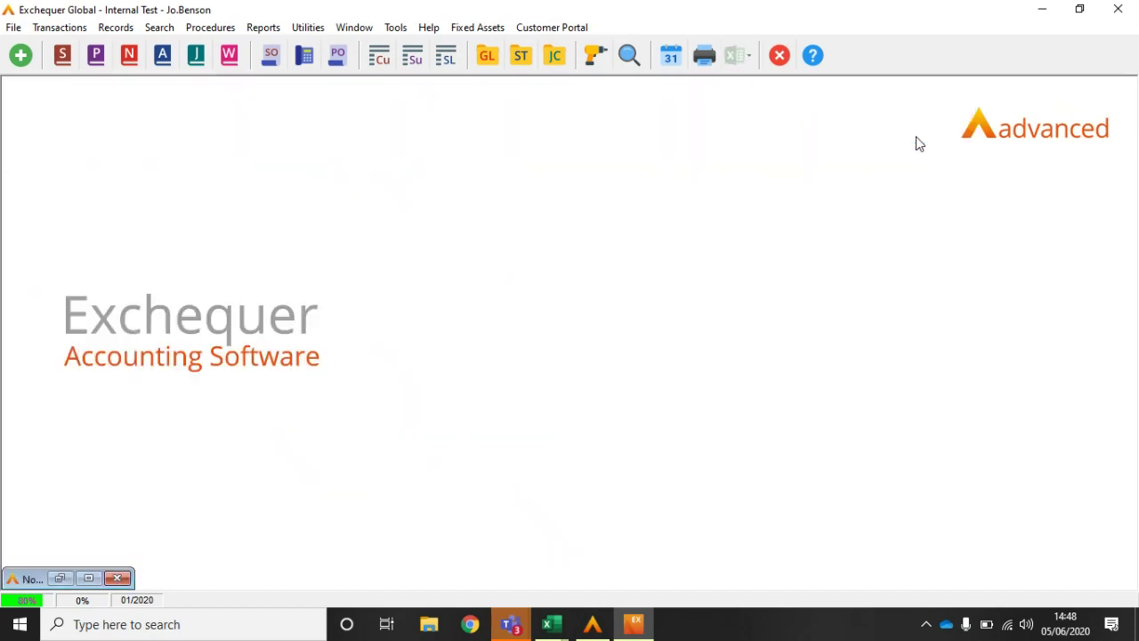
{"action": "left_click", "coordinate": [62, 56]}
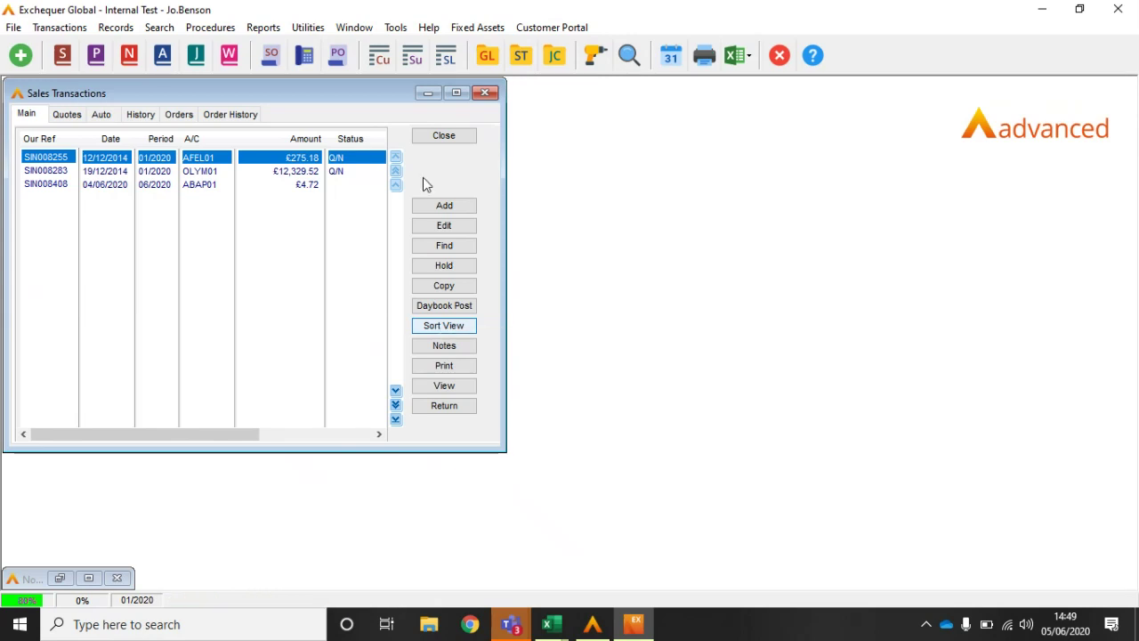
{"action": "left_click", "coordinate": [445, 136]}
{"action": "left_click", "coordinate": [383, 57]}
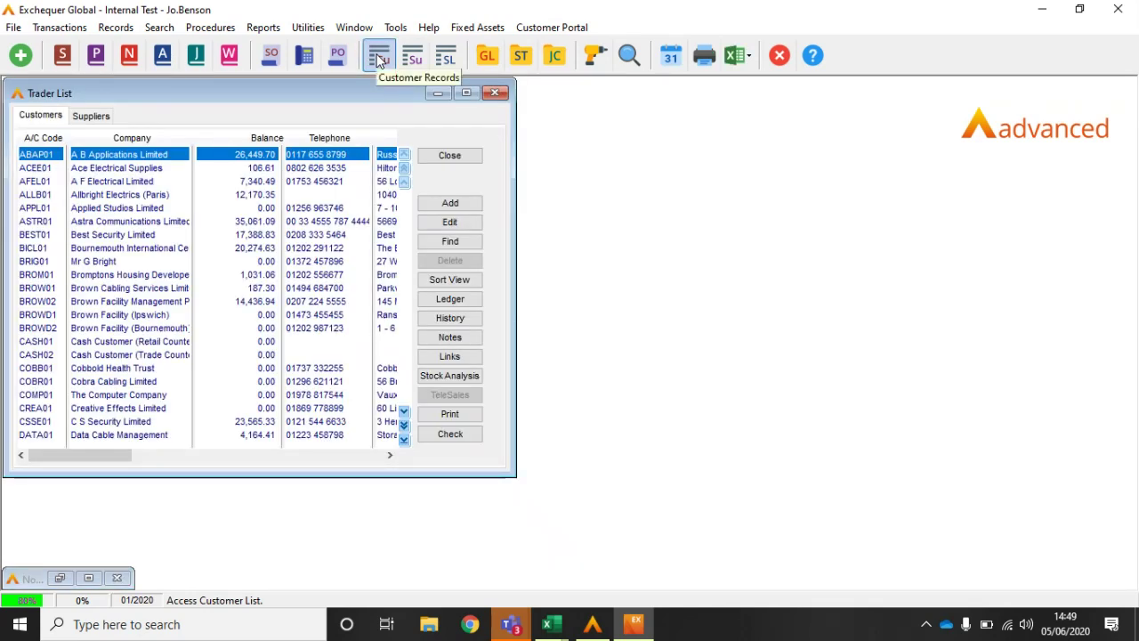
Step: Edit the Balance sort view: Balance descending, for all users, filtered to Balance greater than 10000
{"action": "left_click", "coordinate": [449, 280]}
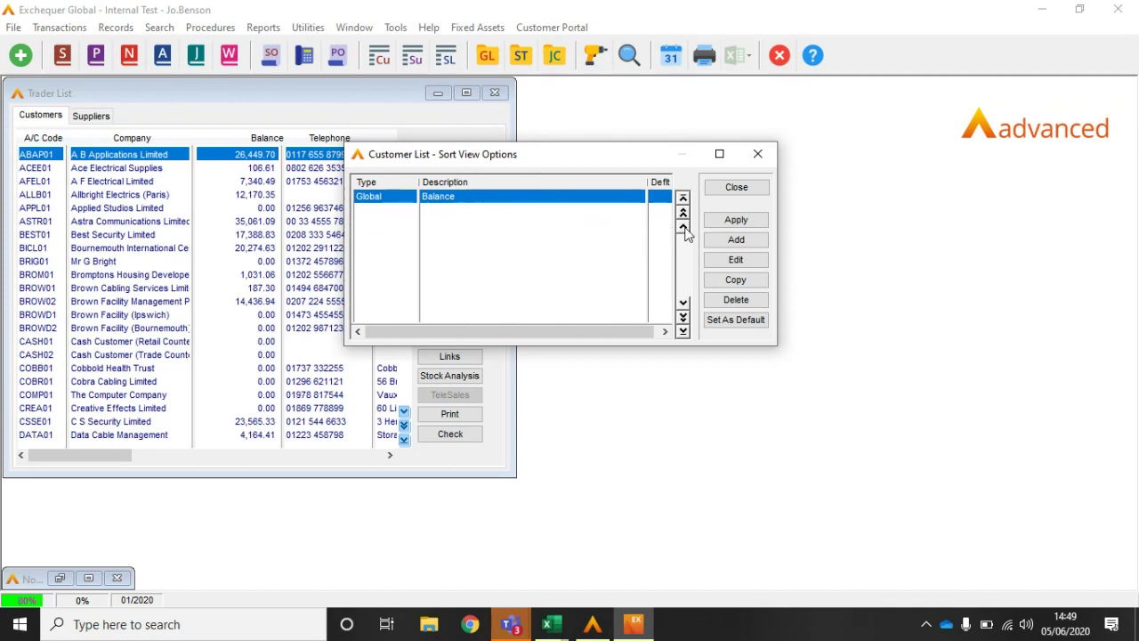
{"action": "left_click", "coordinate": [735, 260]}
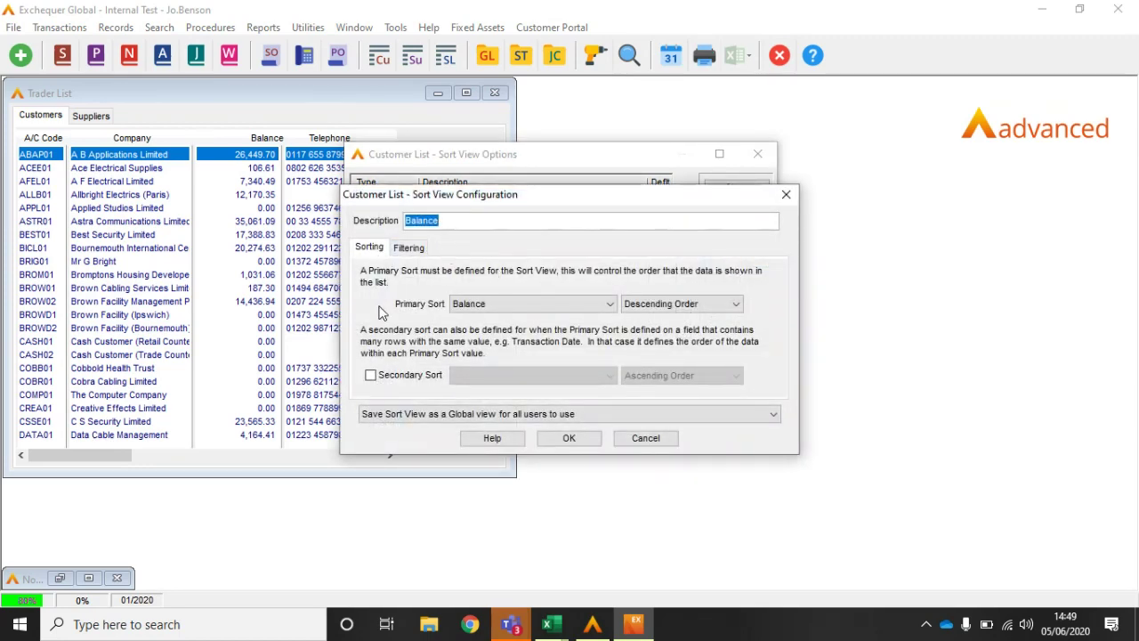
{"action": "left_click", "coordinate": [496, 305]}
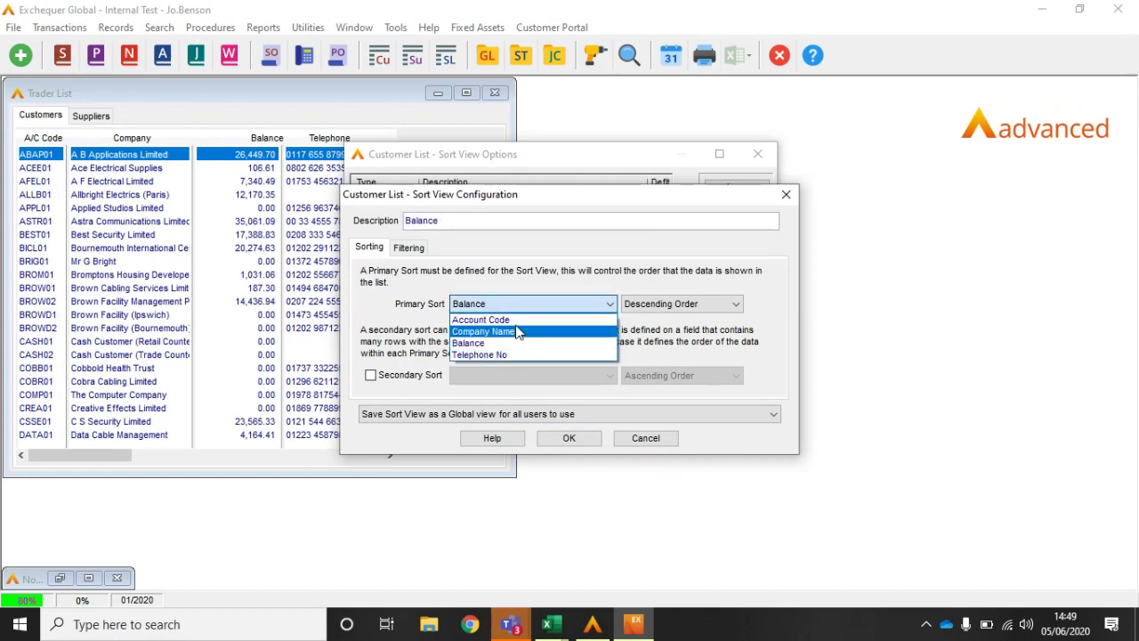
{"action": "left_click", "coordinate": [683, 300]}
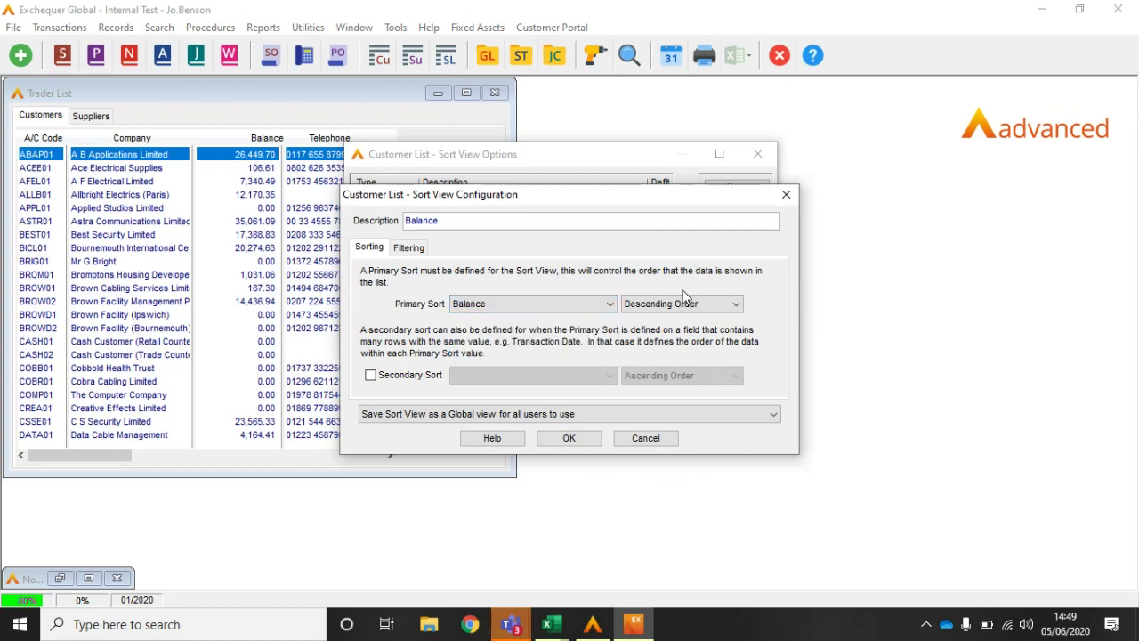
{"action": "left_click", "coordinate": [385, 416]}
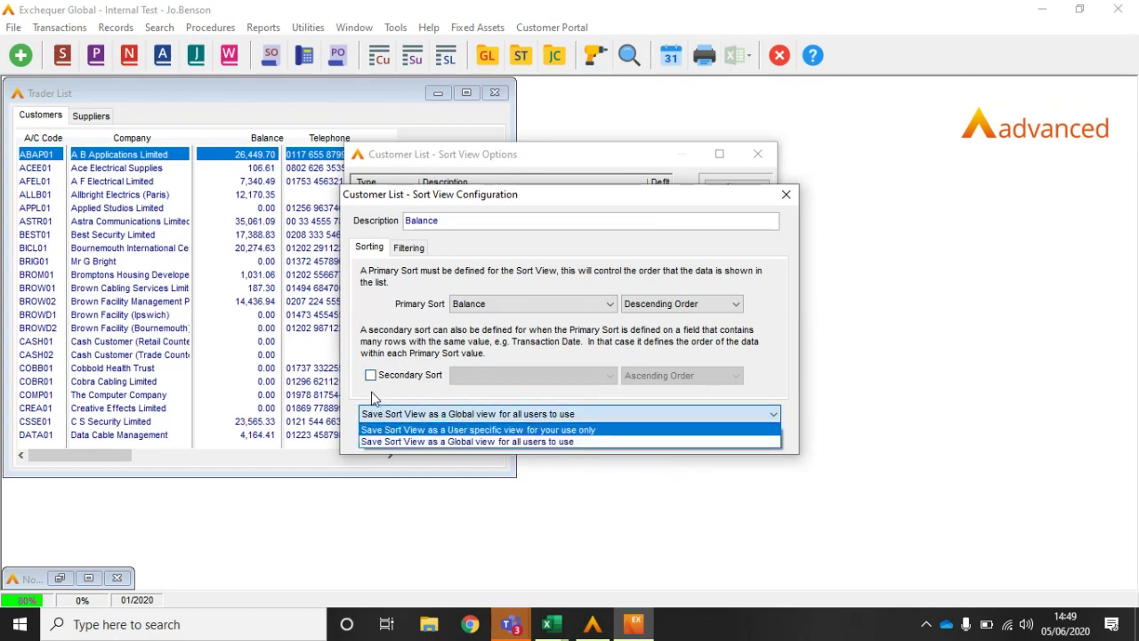
{"action": "left_click", "coordinate": [418, 250]}
{"action": "left_click", "coordinate": [417, 250]}
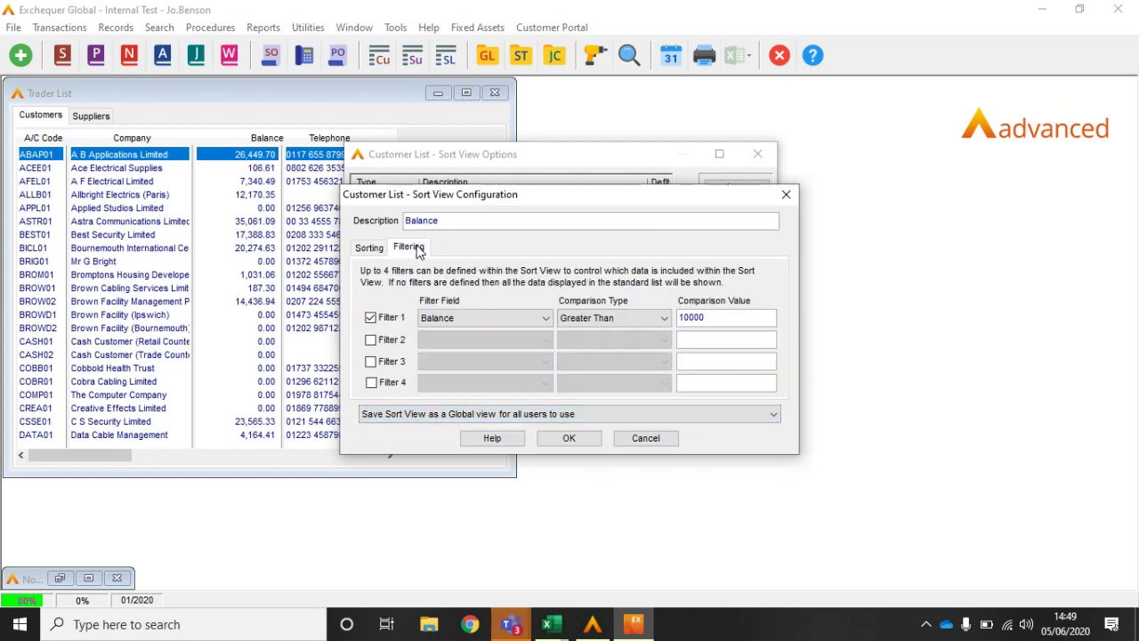
{"action": "left_click", "coordinate": [371, 341]}
{"action": "left_click", "coordinate": [436, 342]}
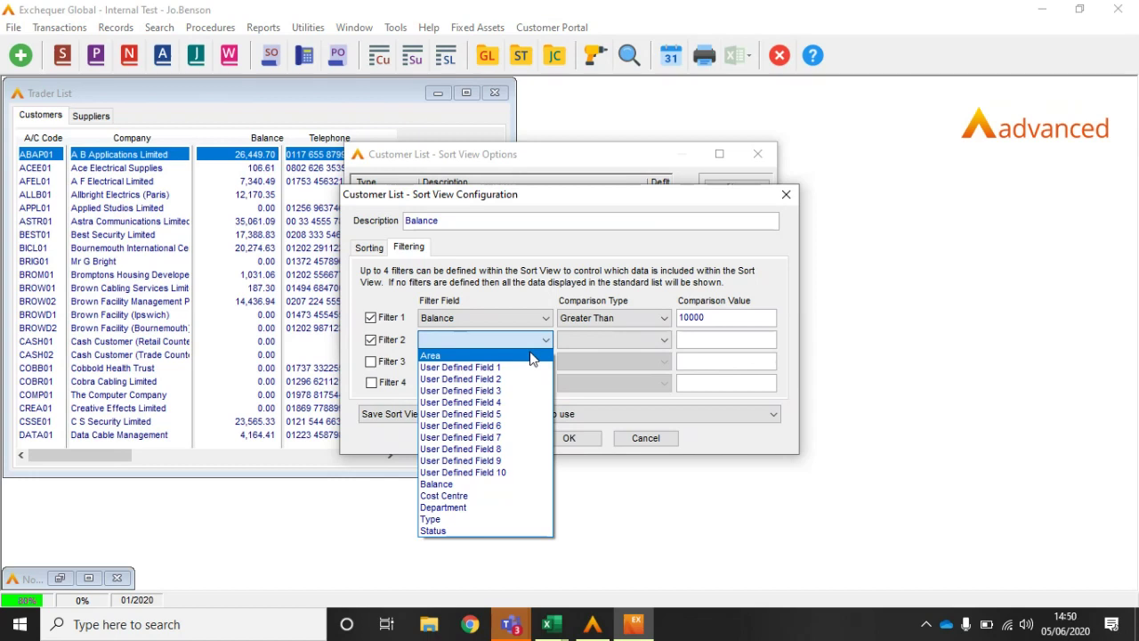
{"action": "left_click", "coordinate": [372, 348]}
{"action": "left_click", "coordinate": [372, 347]}
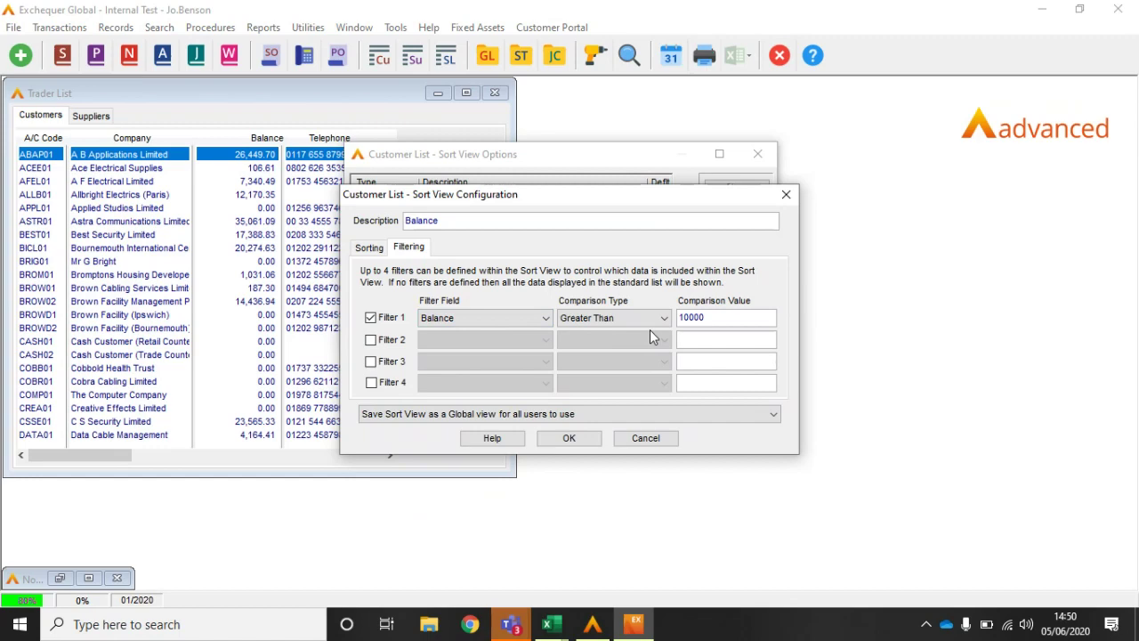
{"action": "left_click", "coordinate": [577, 438]}
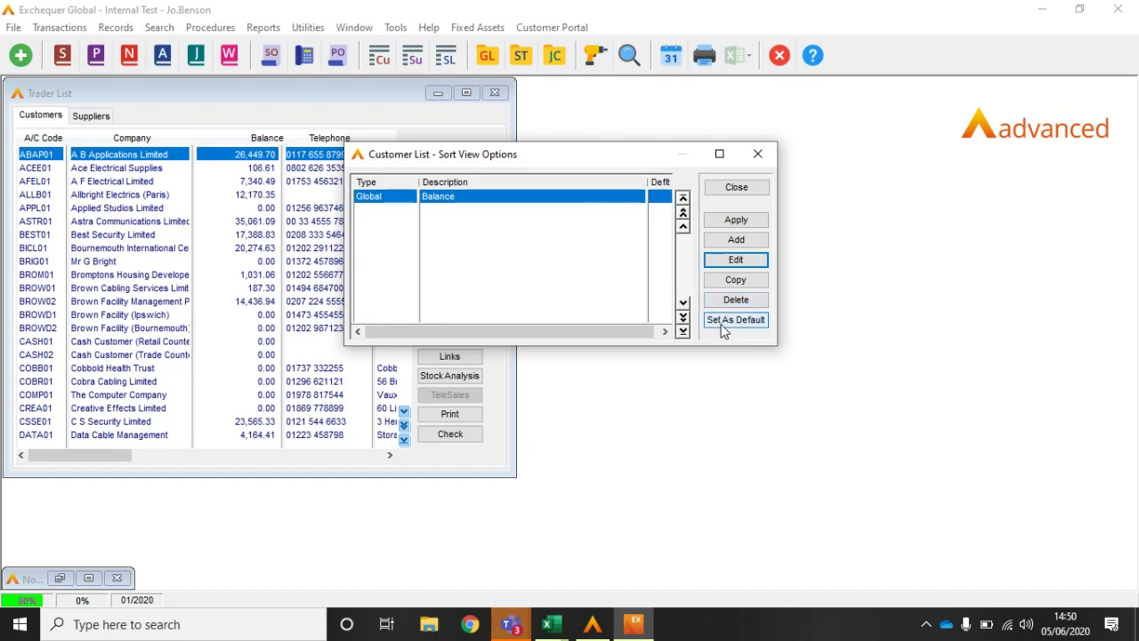
Step: Apply the Balance view so Olympia Exhibition Services leads, and narrow the Trader List
{"action": "left_click", "coordinate": [738, 221]}
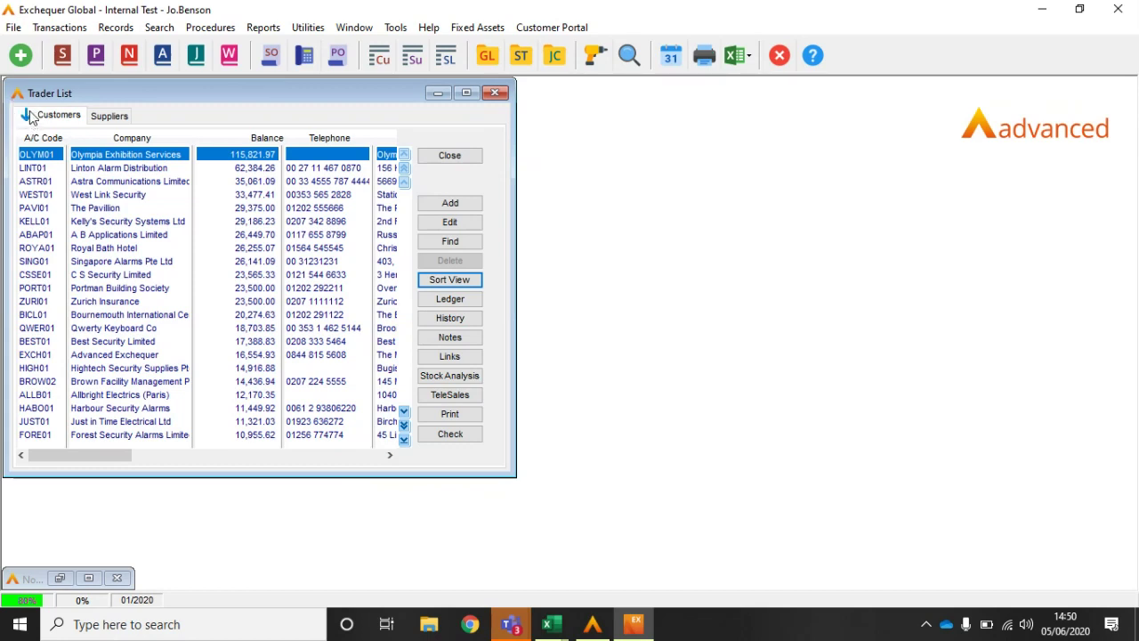
{"action": "left_click", "coordinate": [437, 281]}
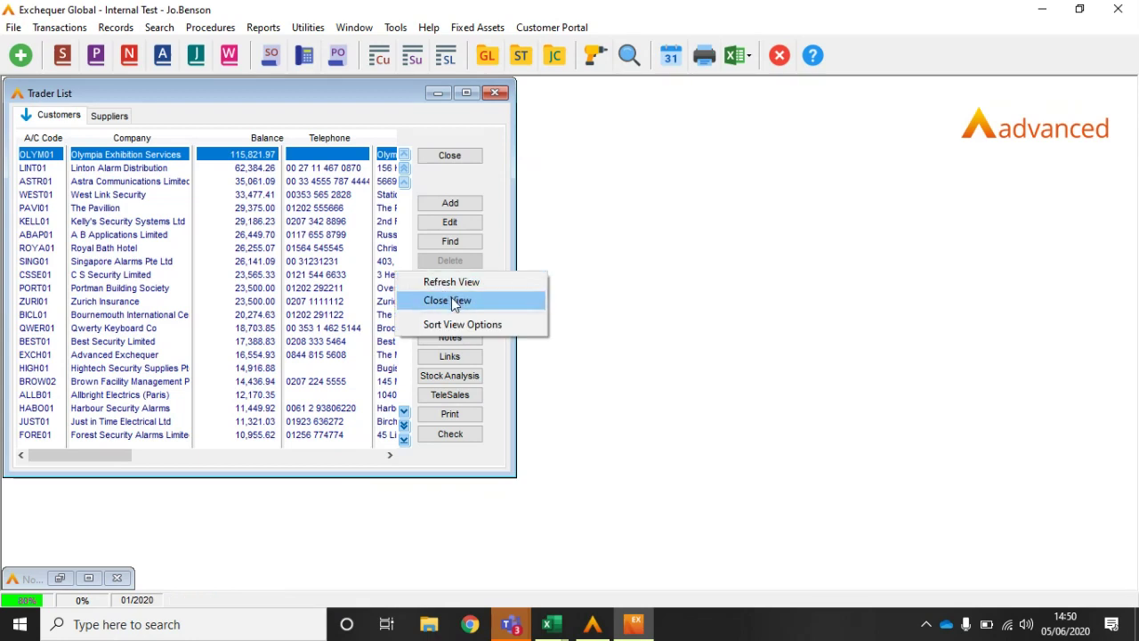
{"action": "left_click", "coordinate": [508, 256]}
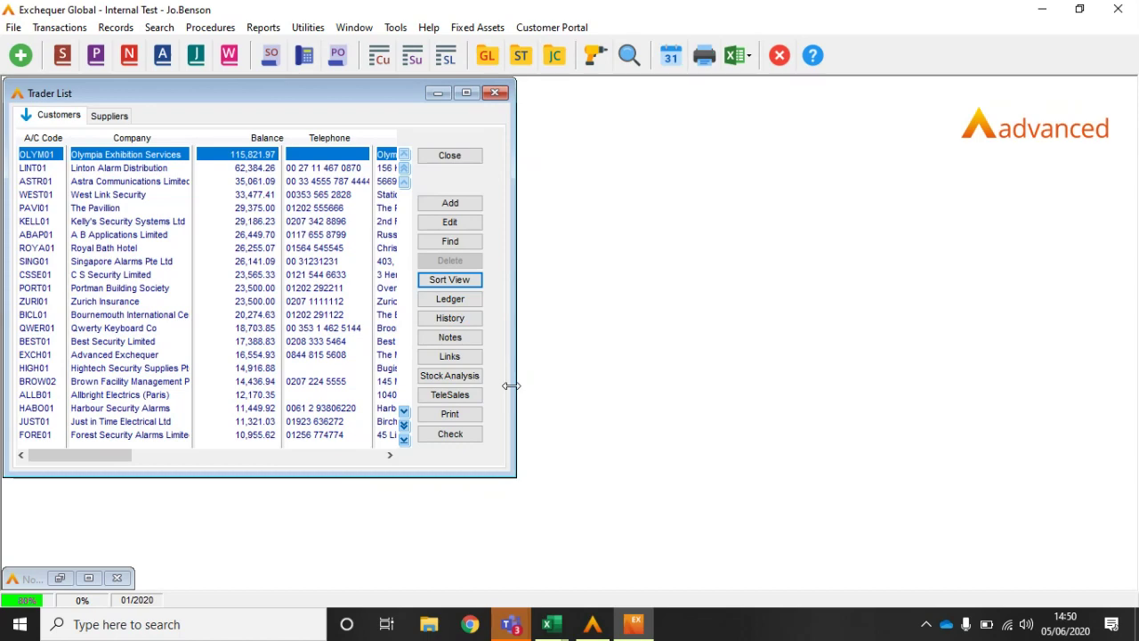
{"action": "left_click_drag", "start_coordinate": [518, 479], "coordinate": [415, 466]}
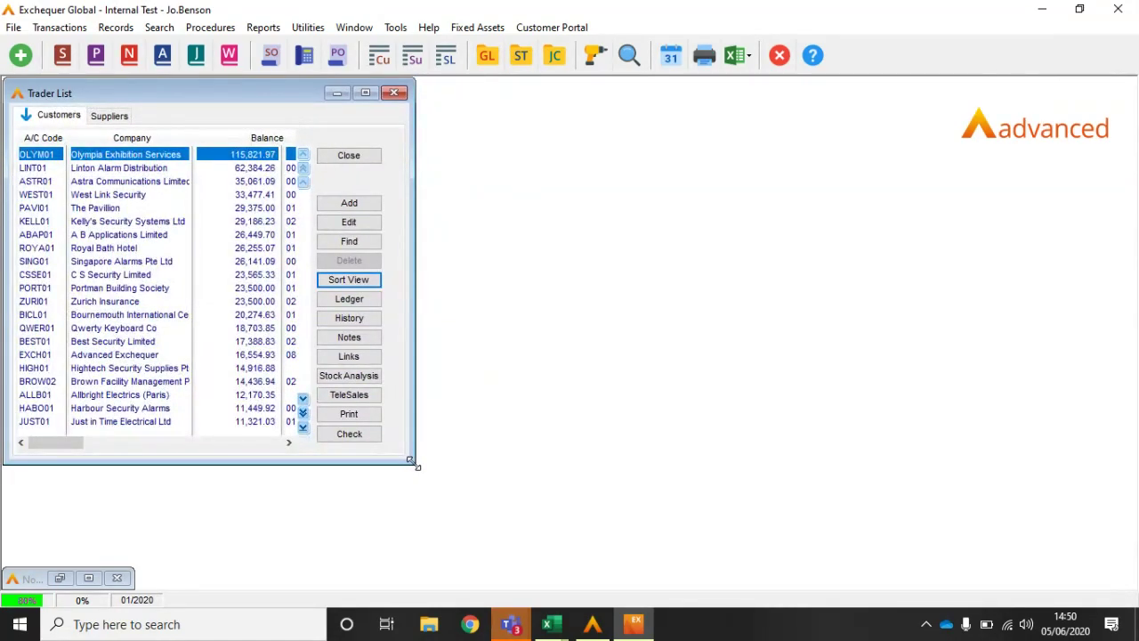
Step: Open the credit controller summary for the customer and move it beside the list
{"action": "left_click", "coordinate": [157, 29]}
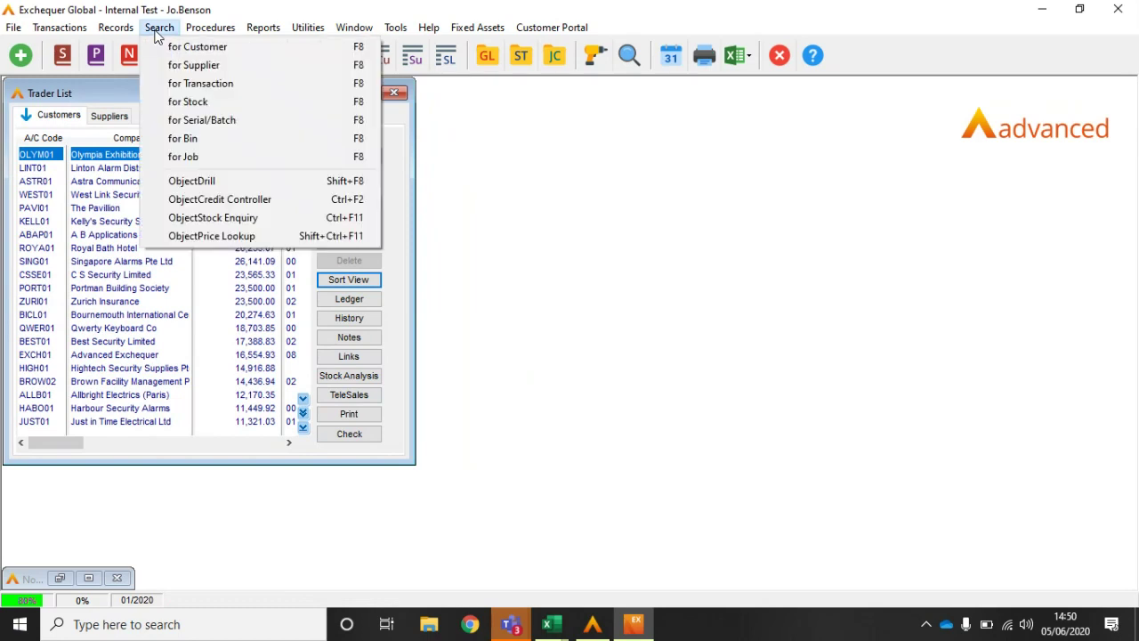
{"action": "left_click", "coordinate": [201, 203]}
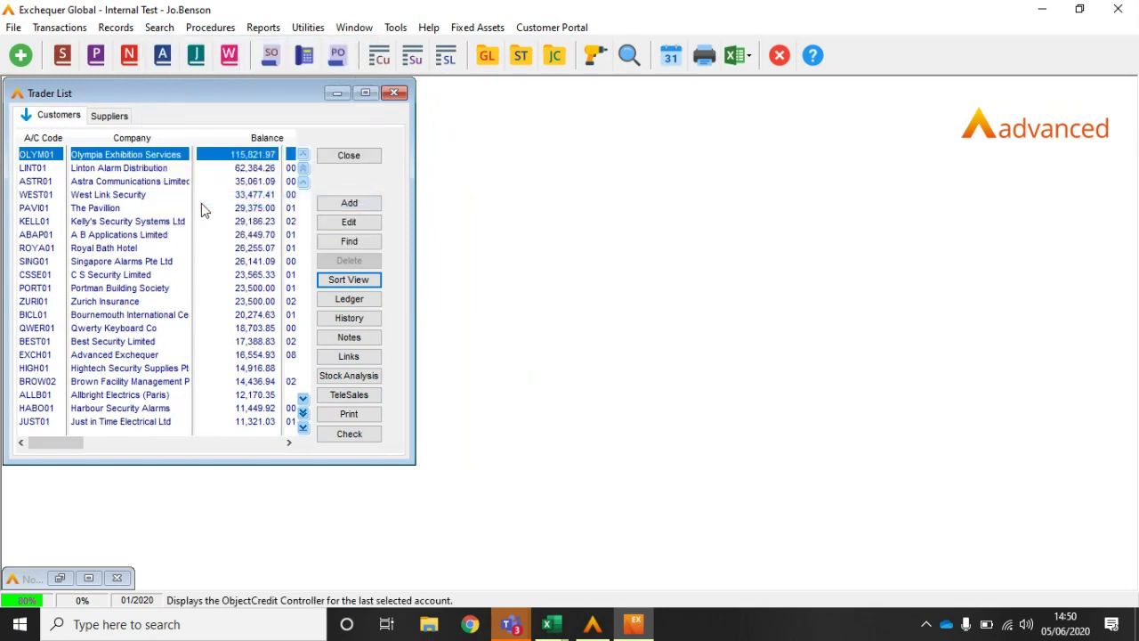
{"action": "left_click_drag", "start_coordinate": [938, 107], "coordinate": [709, 107]}
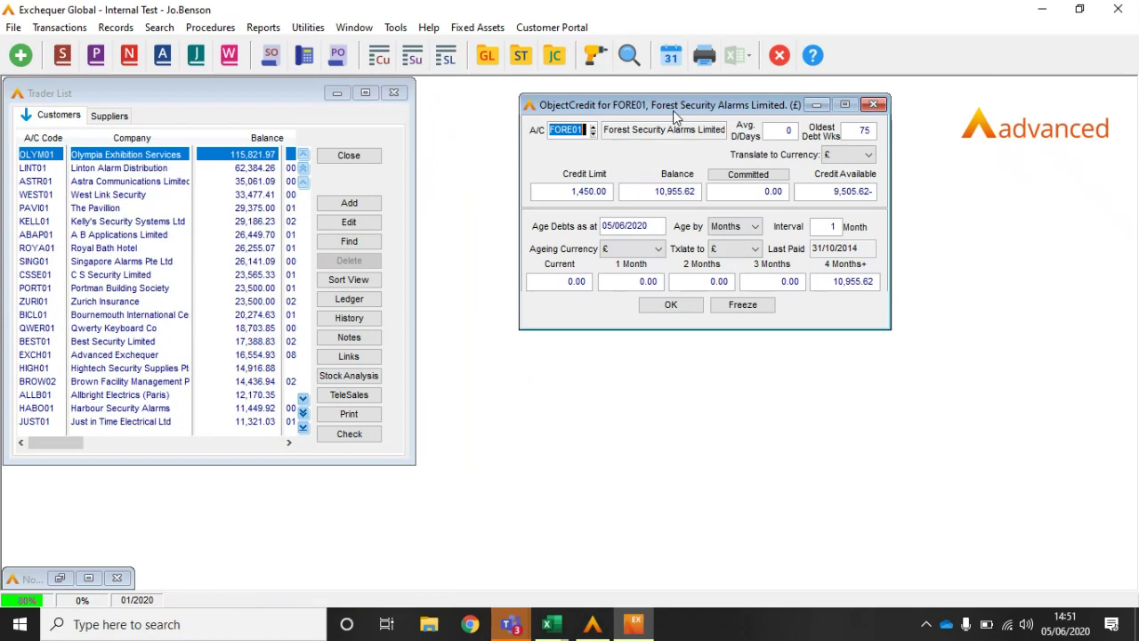
{"action": "left_click_drag", "start_coordinate": [672, 110], "coordinate": [898, 105]}
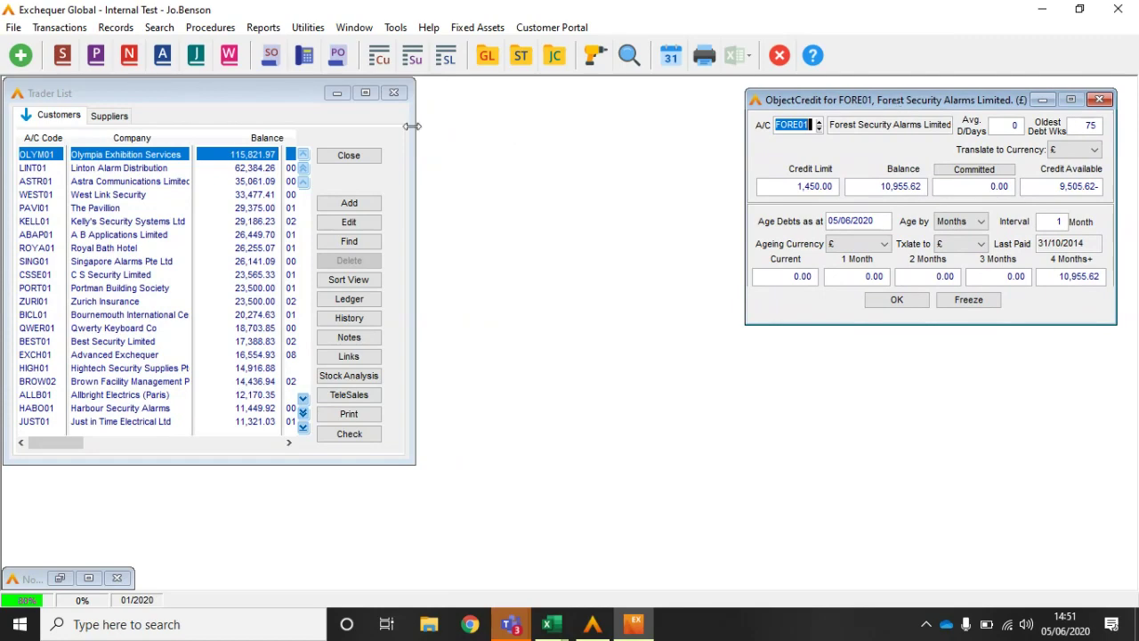
{"action": "left_click", "coordinate": [126, 158]}
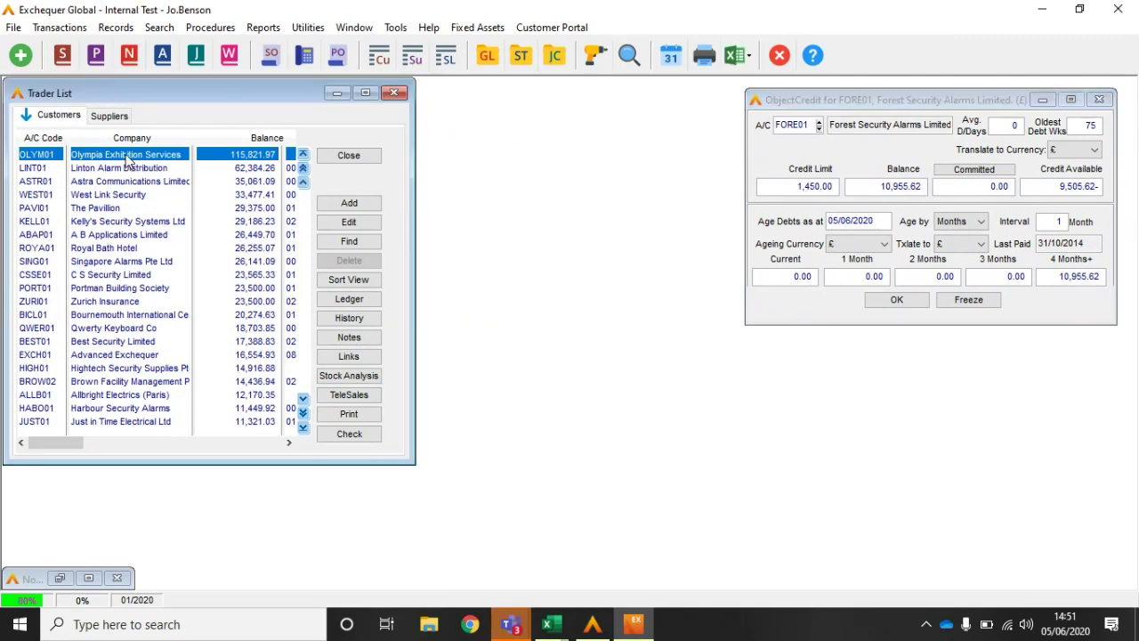
Step: Open Olympia Exhibition Services' Ledger tab and filter it to outstanding transactions
{"action": "double_click", "coordinate": [127, 160]}
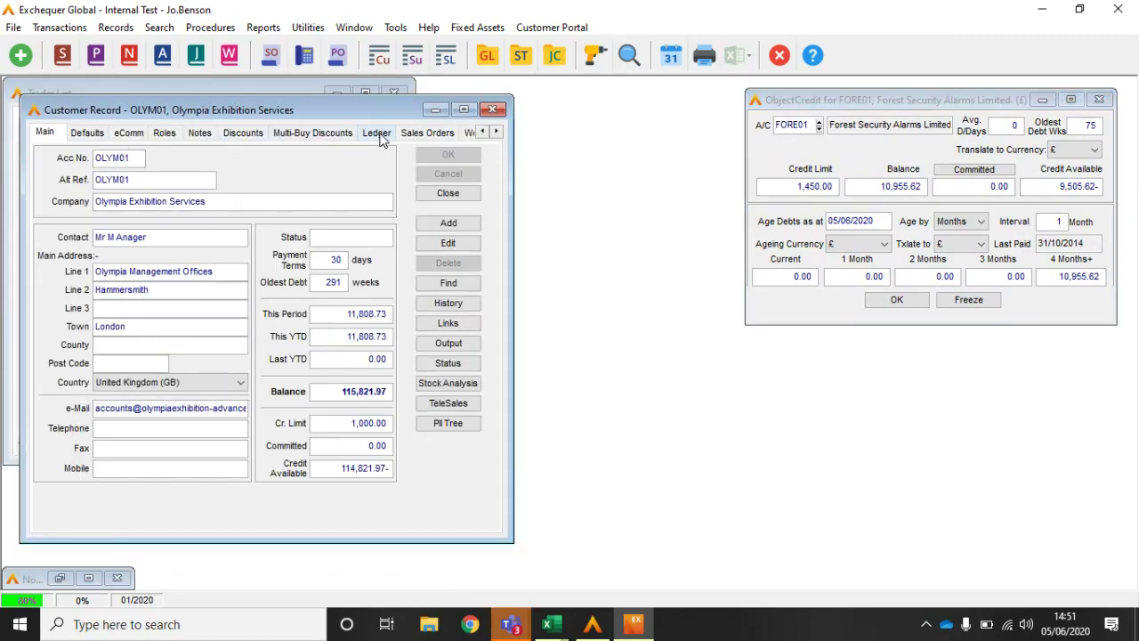
{"action": "left_click", "coordinate": [377, 133]}
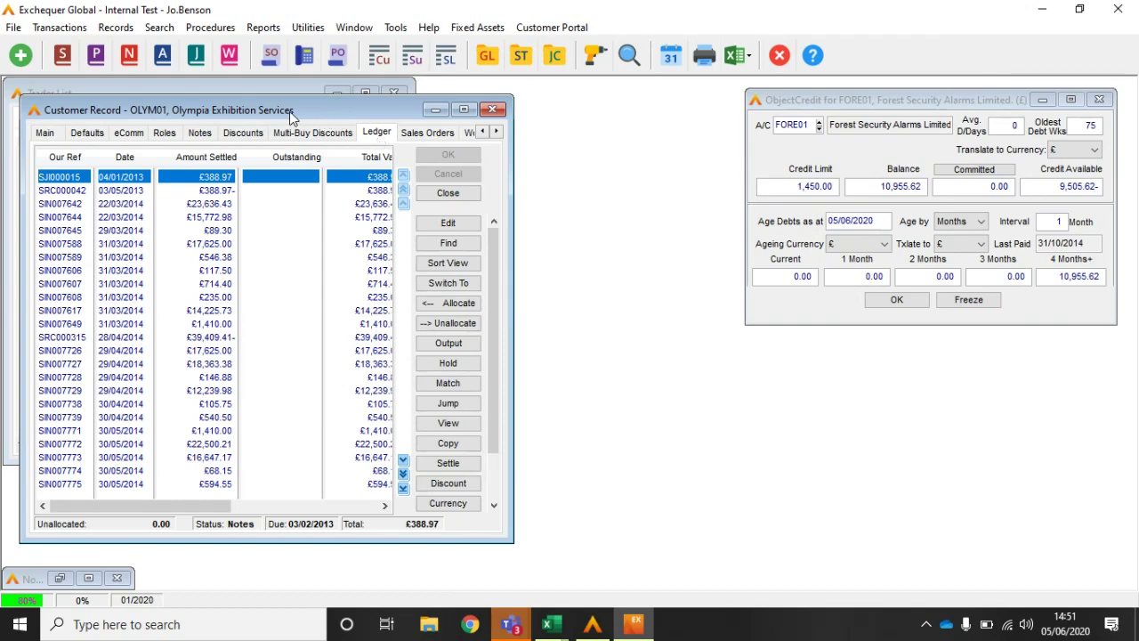
{"action": "left_click_drag", "start_coordinate": [289, 111], "coordinate": [688, 98]}
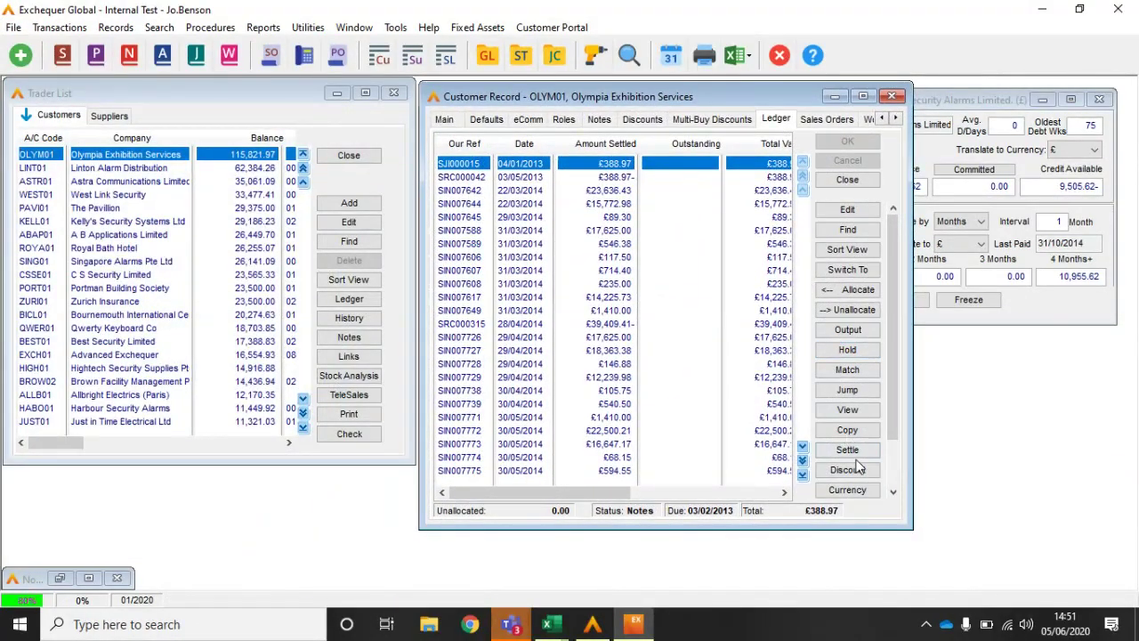
{"action": "left_click", "coordinate": [897, 452]}
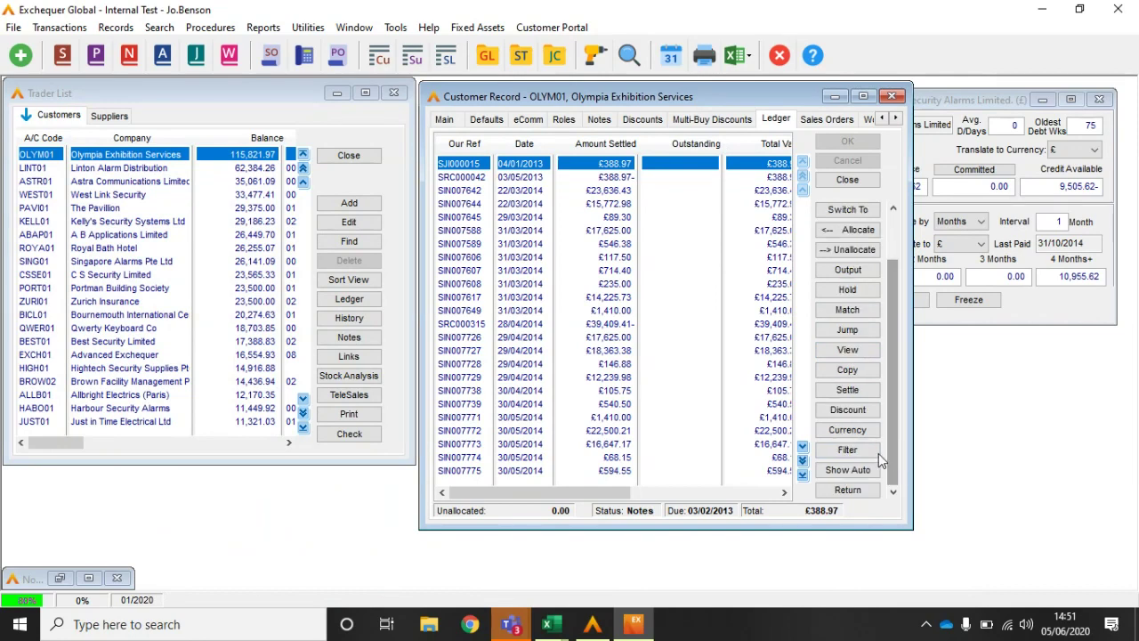
{"action": "left_click", "coordinate": [876, 452]}
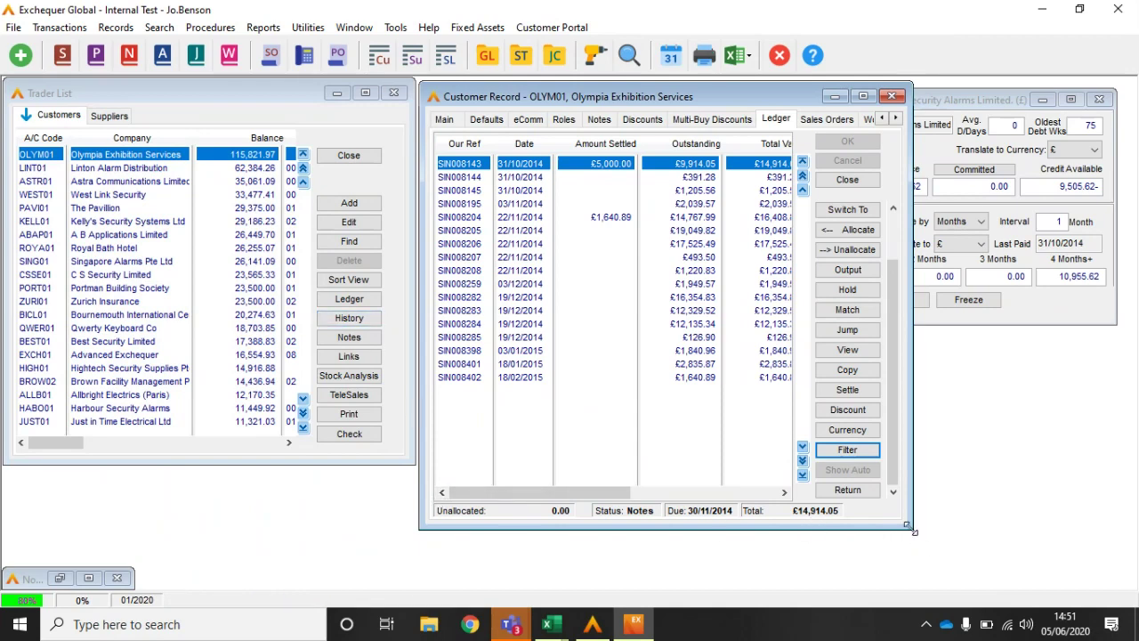
{"action": "left_click_drag", "start_coordinate": [910, 528], "coordinate": [798, 520]}
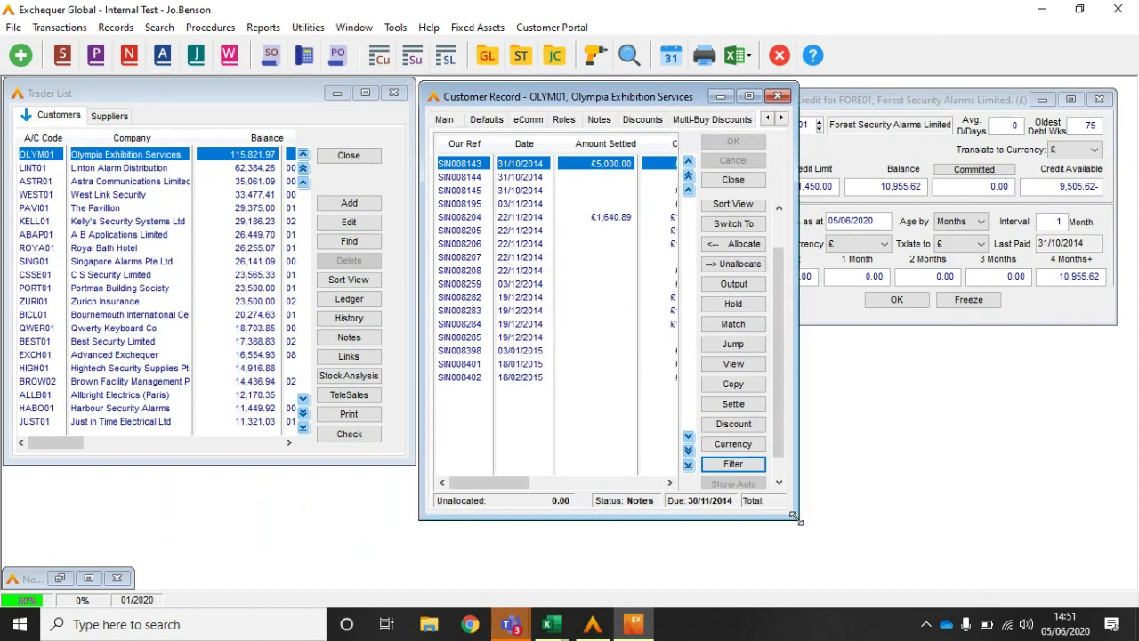
{"action": "left_click", "coordinate": [669, 484]}
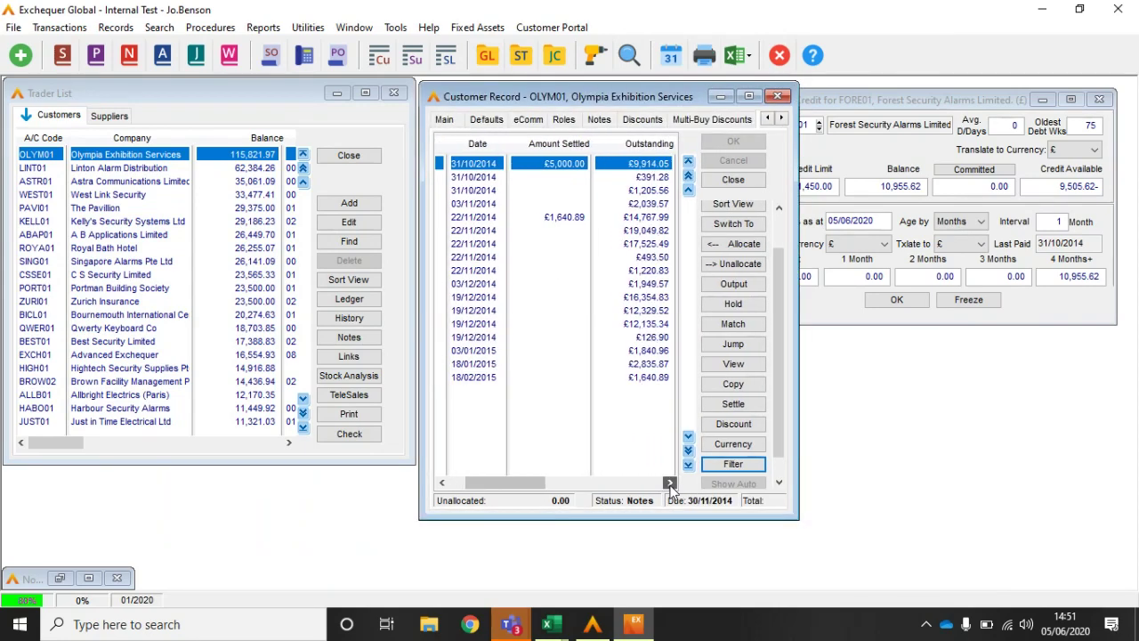
Step: Step the credit summary through Linton Alarm, Astra Communications and West Link Security, then close everything
{"action": "left_click", "coordinate": [911, 102]}
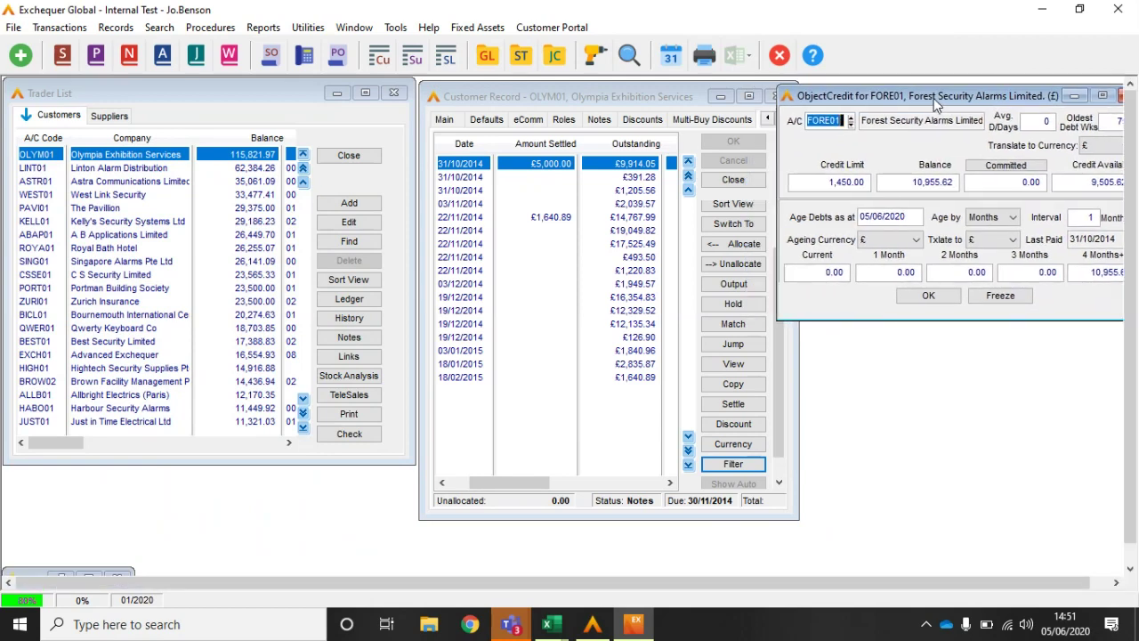
{"action": "left_click", "coordinate": [156, 171]}
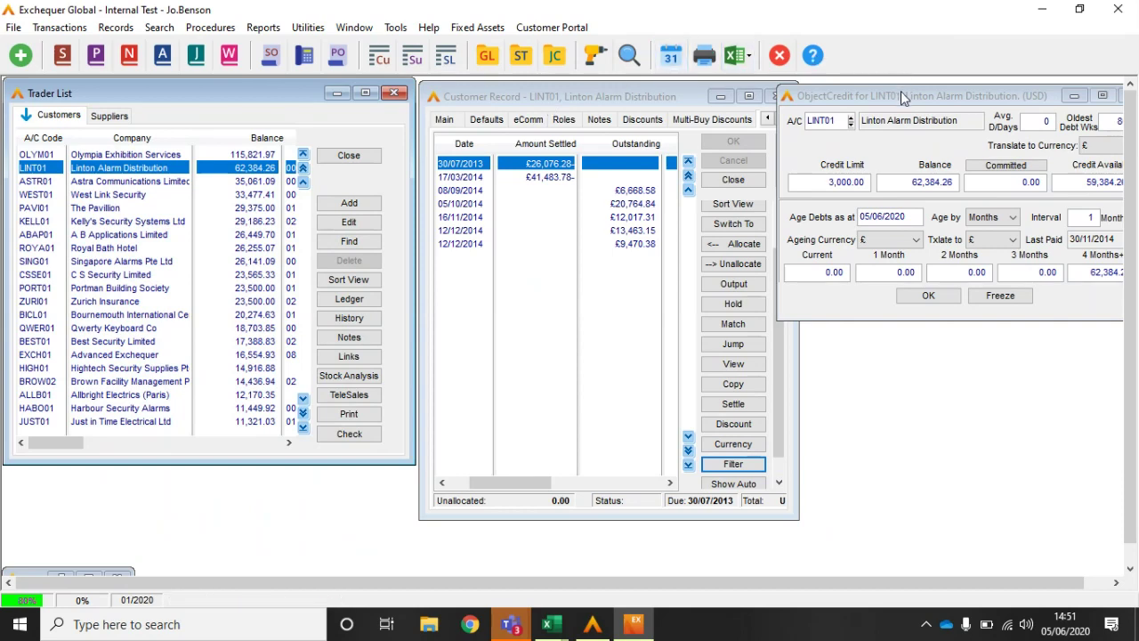
{"action": "left_click", "coordinate": [229, 183]}
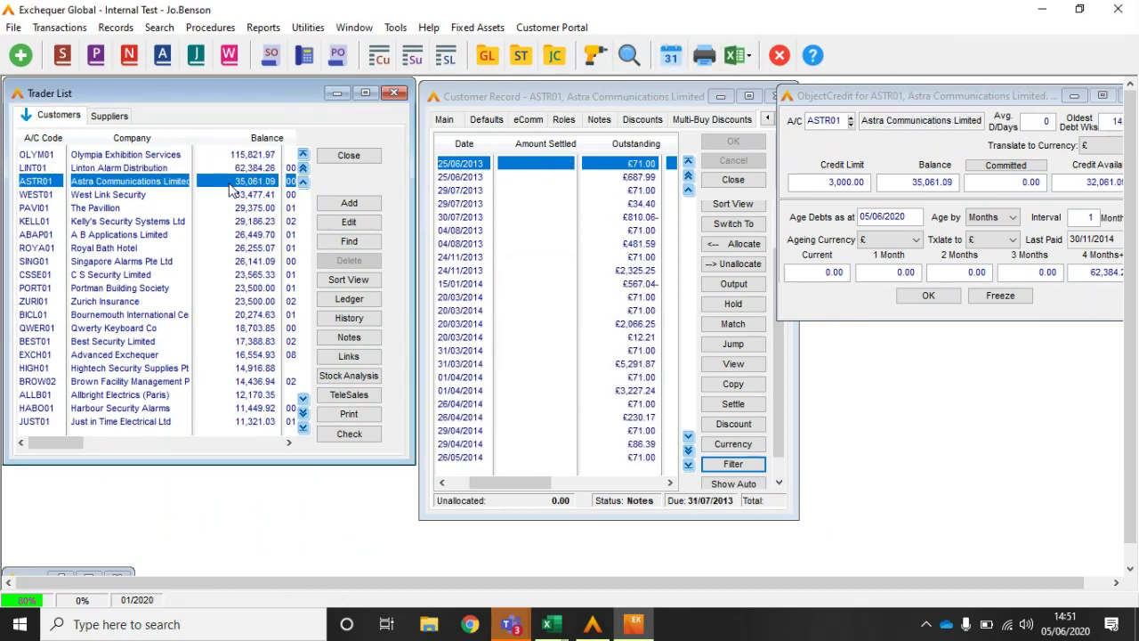
{"action": "key", "text": "Down"}
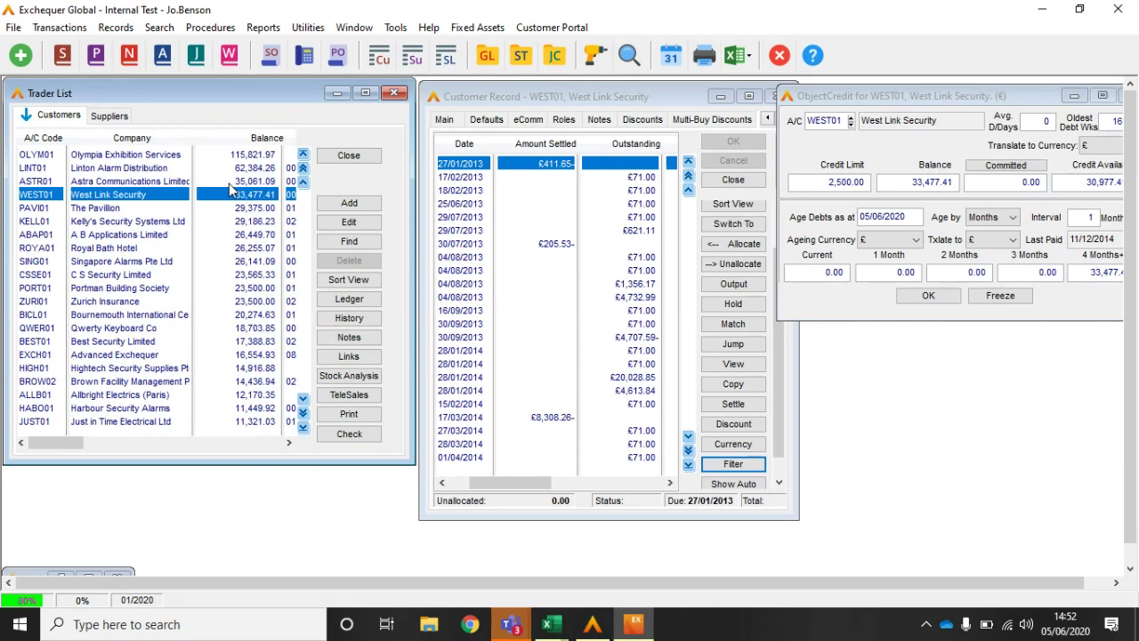
{"action": "left_click", "coordinate": [348, 155]}
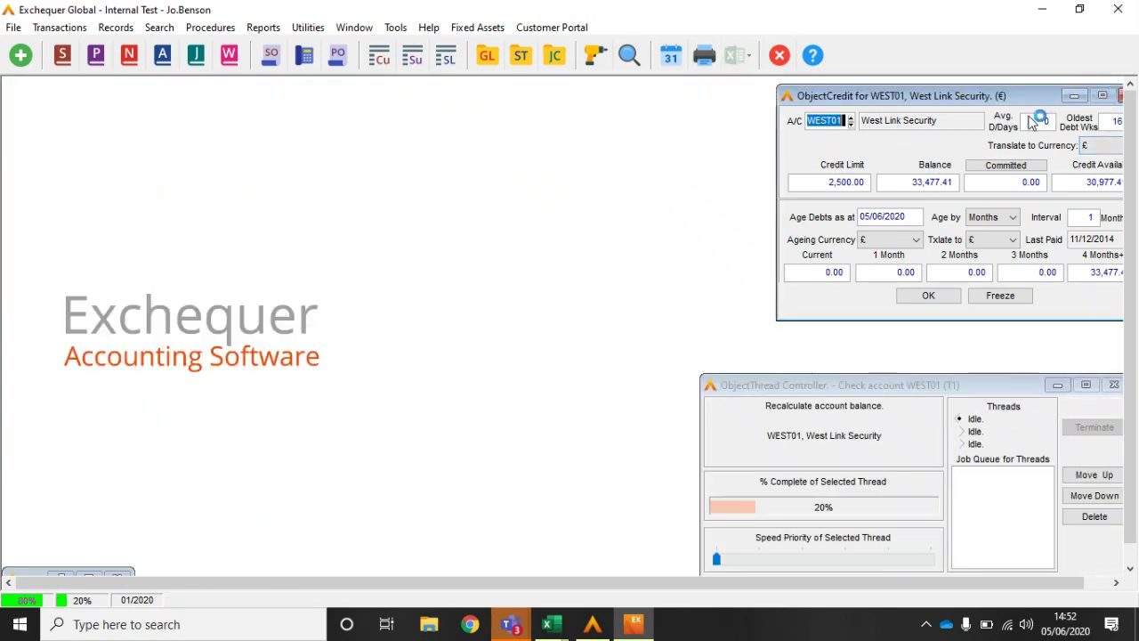
{"action": "left_click", "coordinate": [931, 297]}
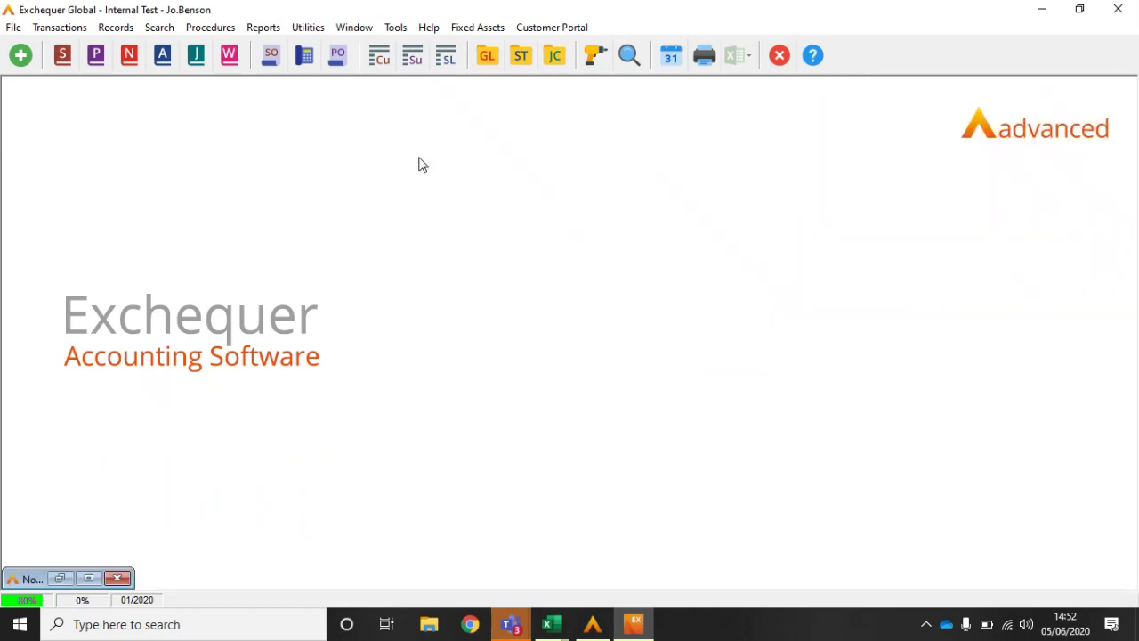
Step: Open the Stock List with the stock level enquiry placed beside it
{"action": "left_click", "coordinate": [447, 62]}
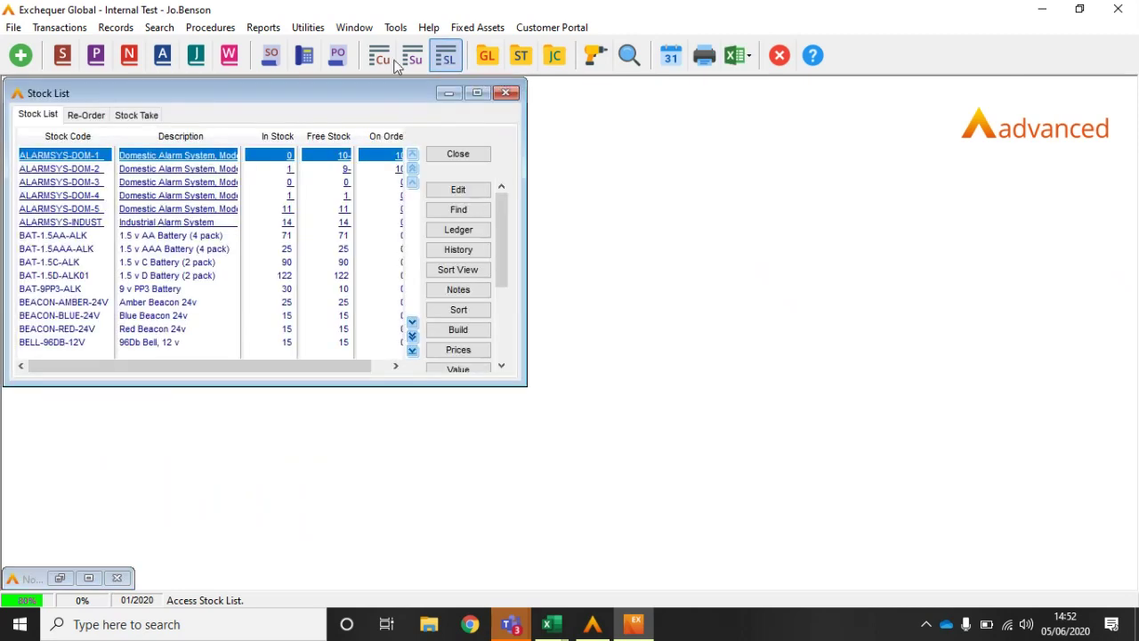
{"action": "left_click", "coordinate": [157, 30]}
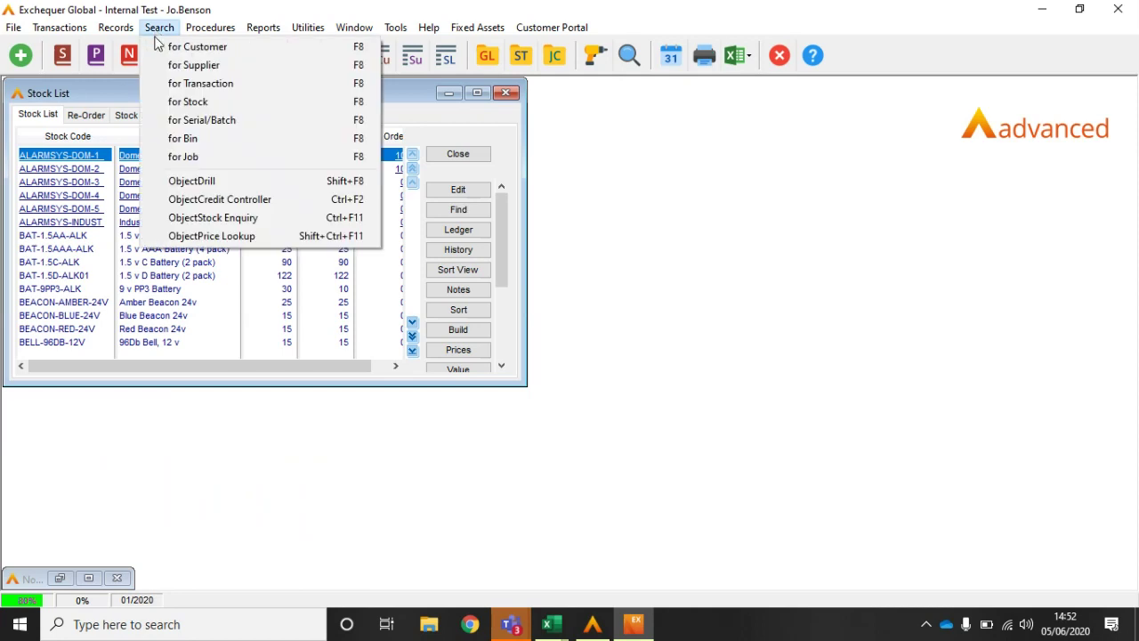
{"action": "left_click", "coordinate": [182, 223]}
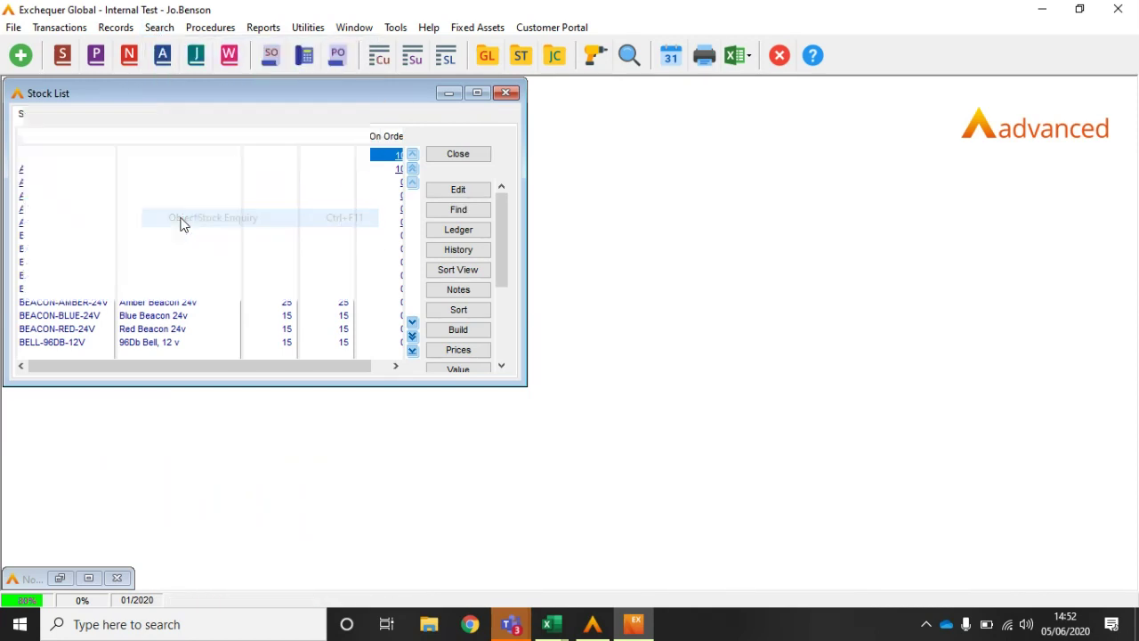
{"action": "left_click_drag", "start_coordinate": [866, 116], "coordinate": [618, 107]}
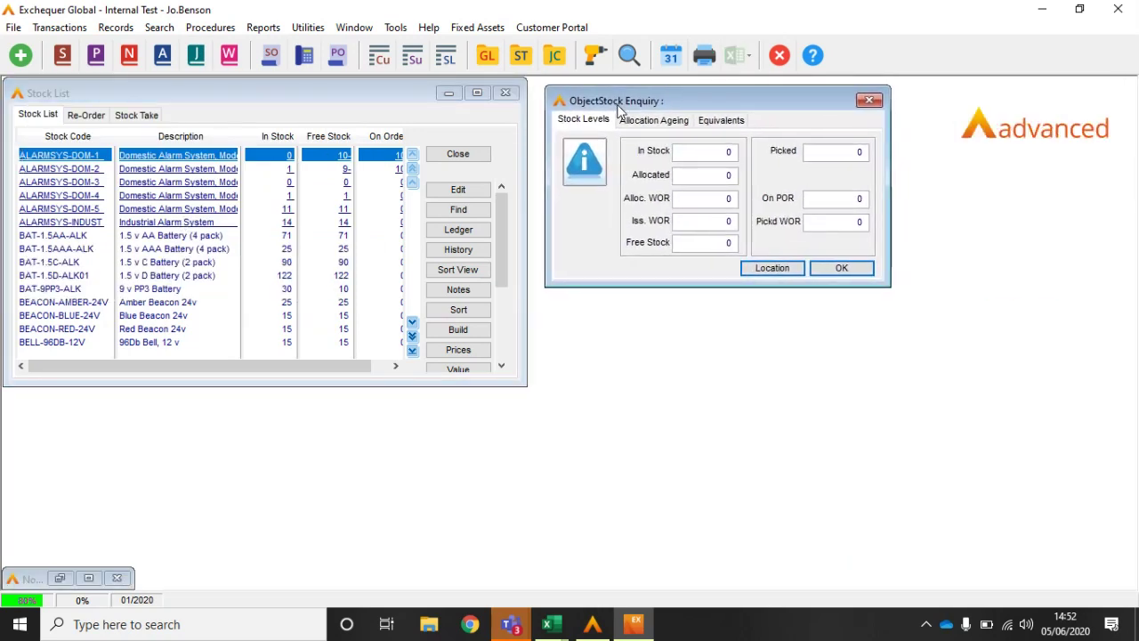
Step: Check stock levels for BAT-1.5AA-ALK through BEACON-RED-24V, including BEACON-RED-24V by location
{"action": "left_click", "coordinate": [155, 237]}
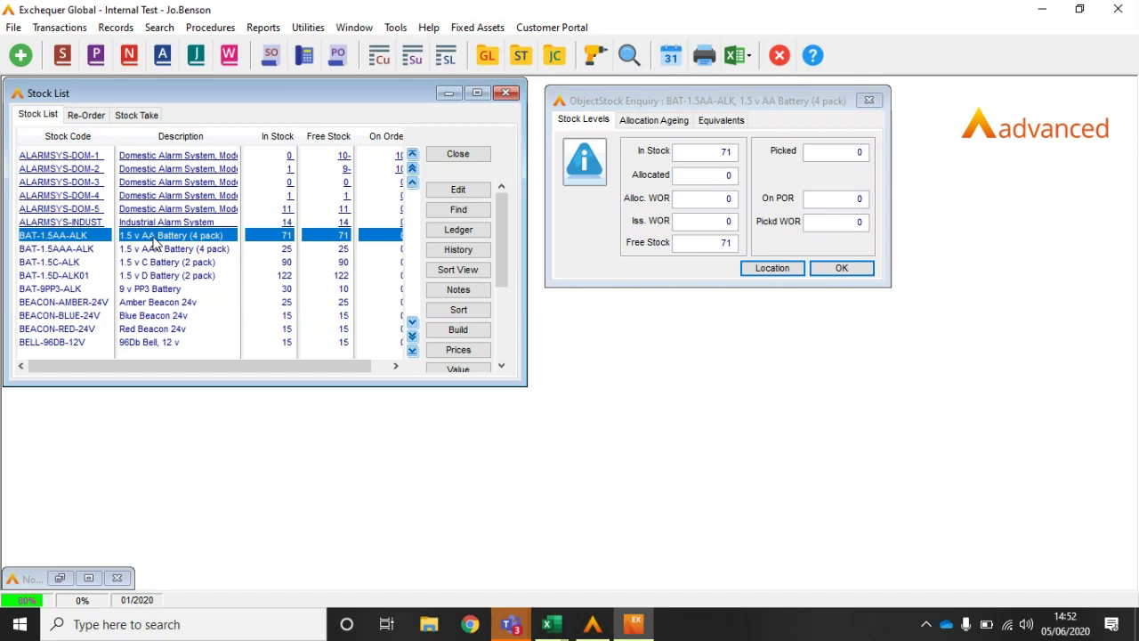
{"action": "key", "text": "Down"}
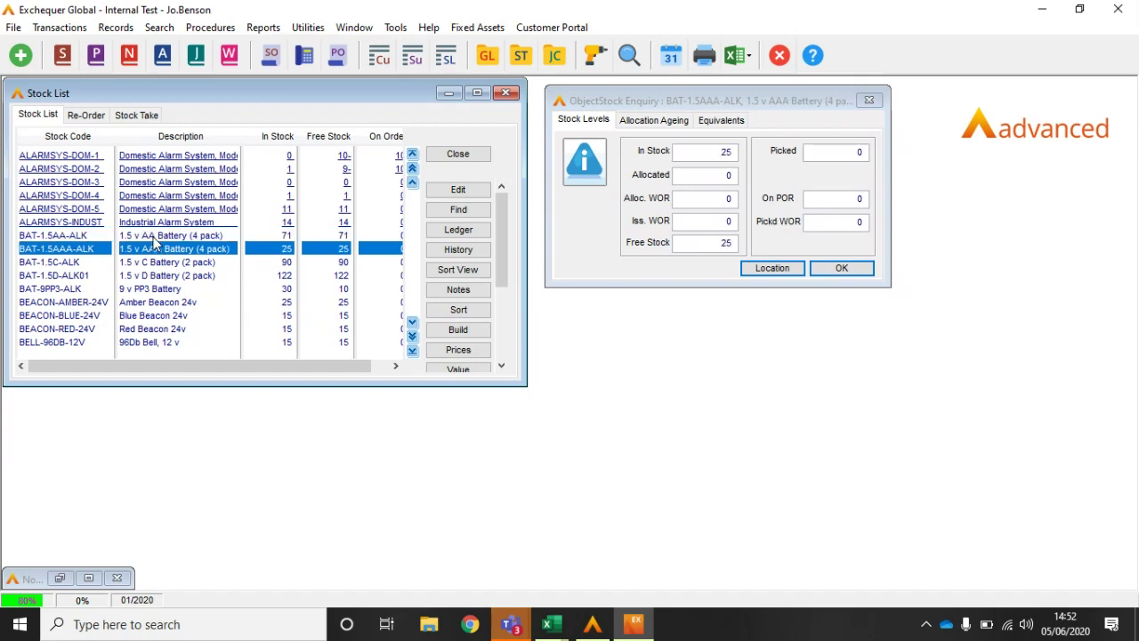
{"action": "key", "text": "Down"}
{"action": "key", "text": "Down"}
{"action": "key", "text": "Down"}
{"action": "key", "text": "Down"}
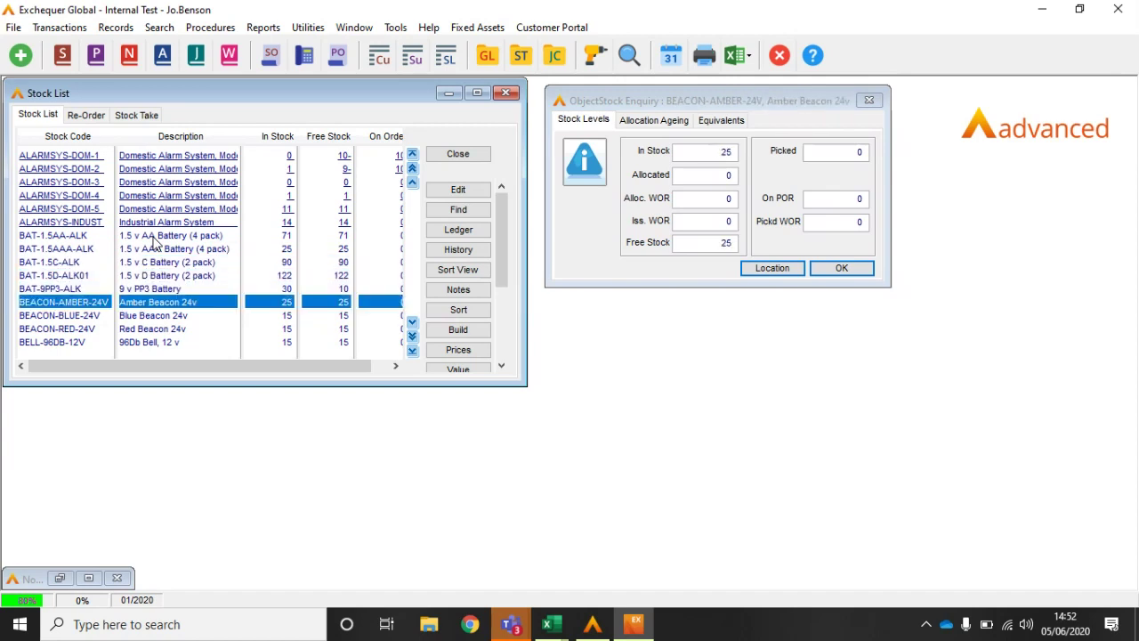
{"action": "key", "text": "Down"}
{"action": "key", "text": "Down"}
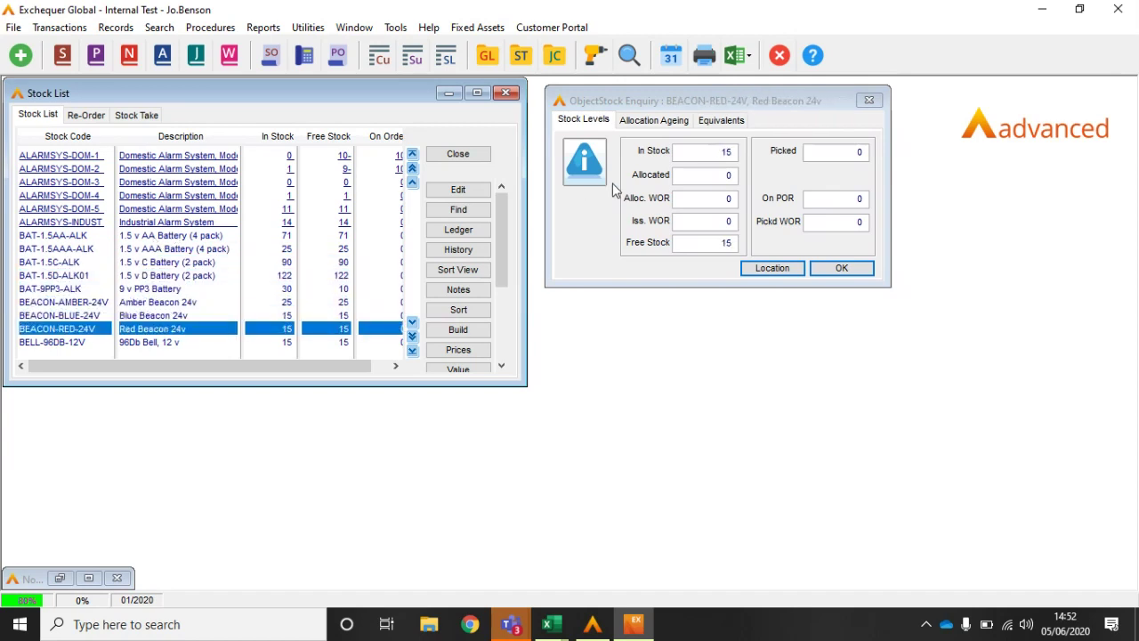
{"action": "left_click", "coordinate": [774, 271]}
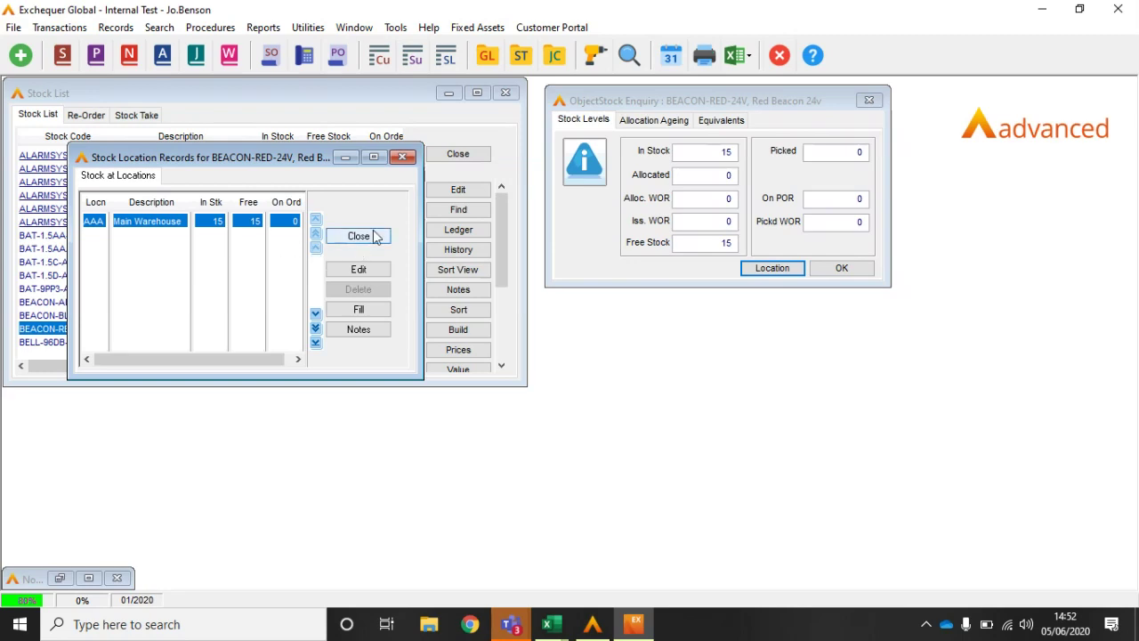
{"action": "left_click", "coordinate": [843, 269]}
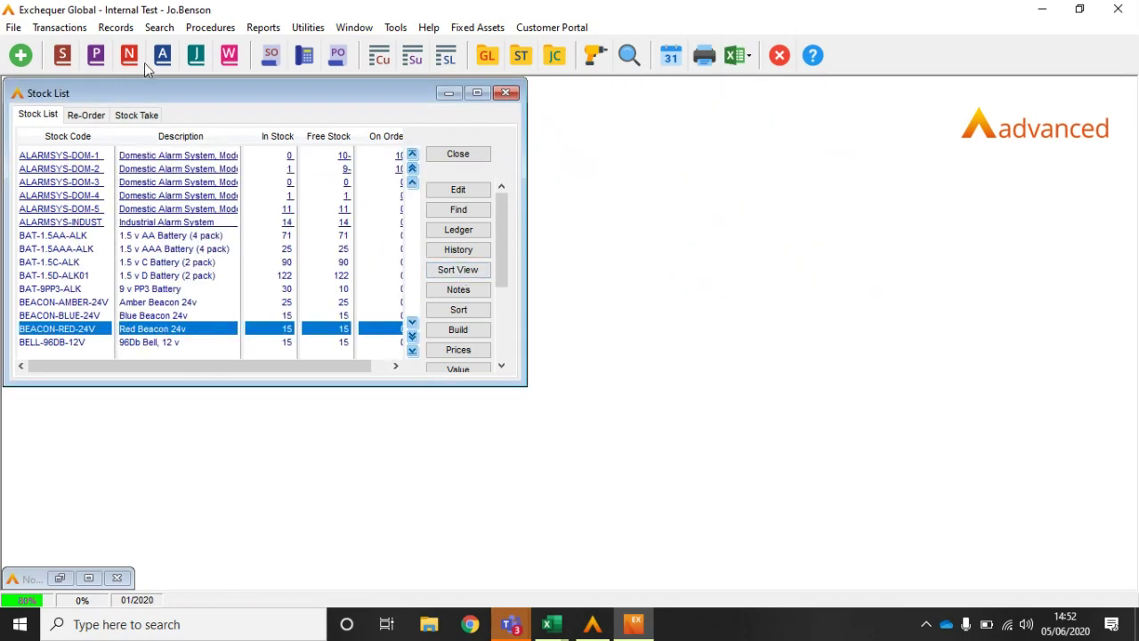
Step: Look up BEACON-RED-24V's price (£6.33 for any quantity), then close the Stock List
{"action": "left_click", "coordinate": [118, 27]}
{"action": "mouse_move", "coordinate": [157, 29]}
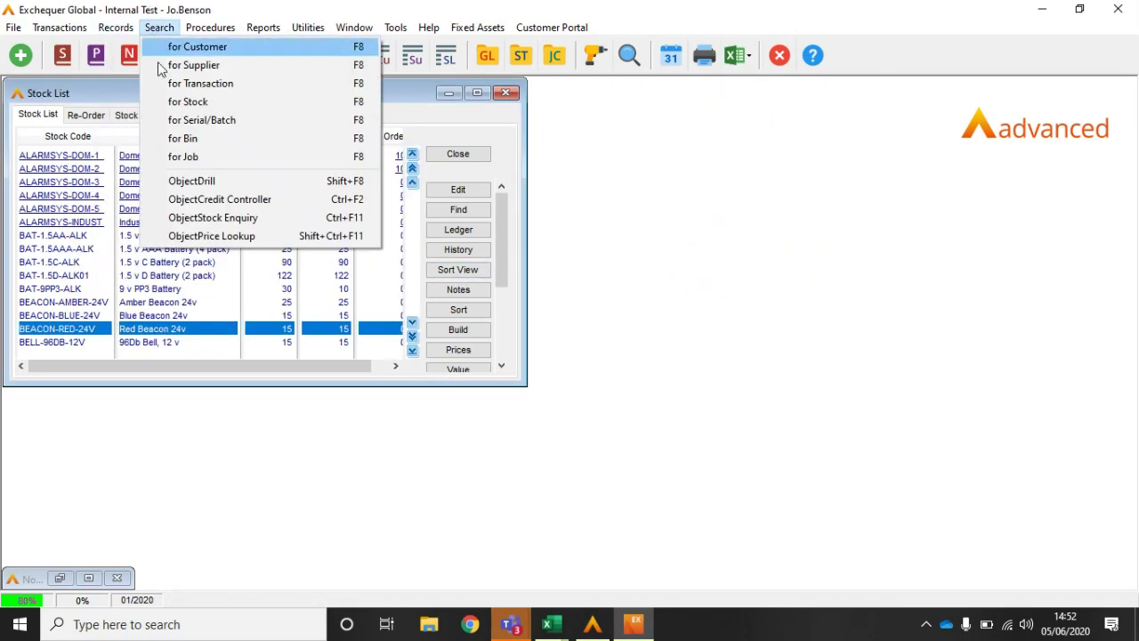
{"action": "left_click", "coordinate": [181, 236]}
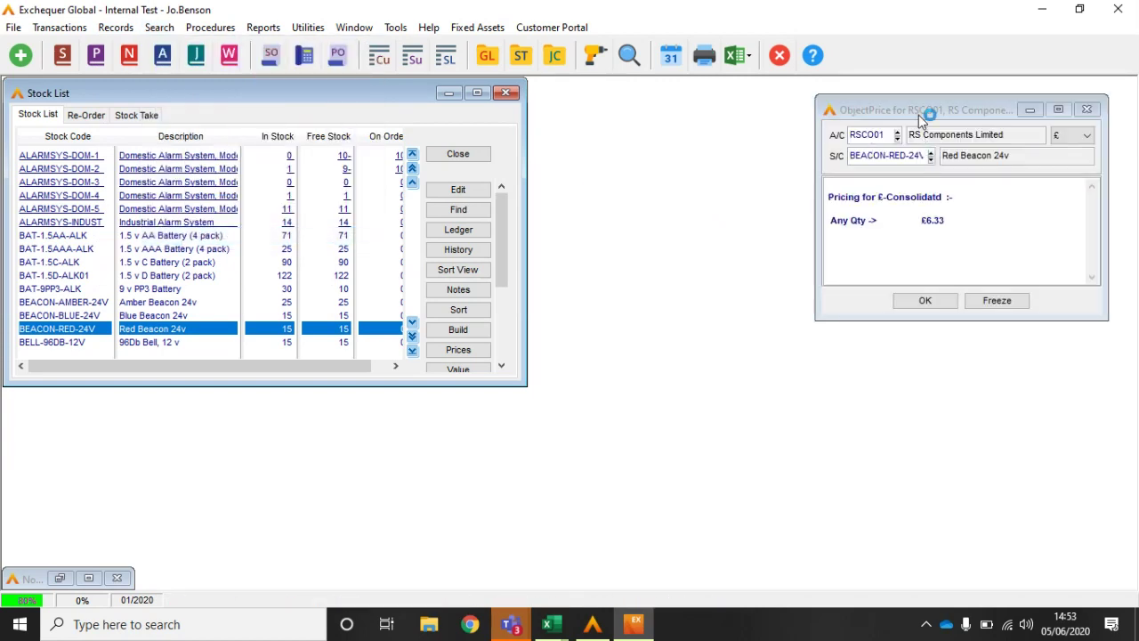
{"action": "left_click_drag", "start_coordinate": [918, 115], "coordinate": [637, 104]}
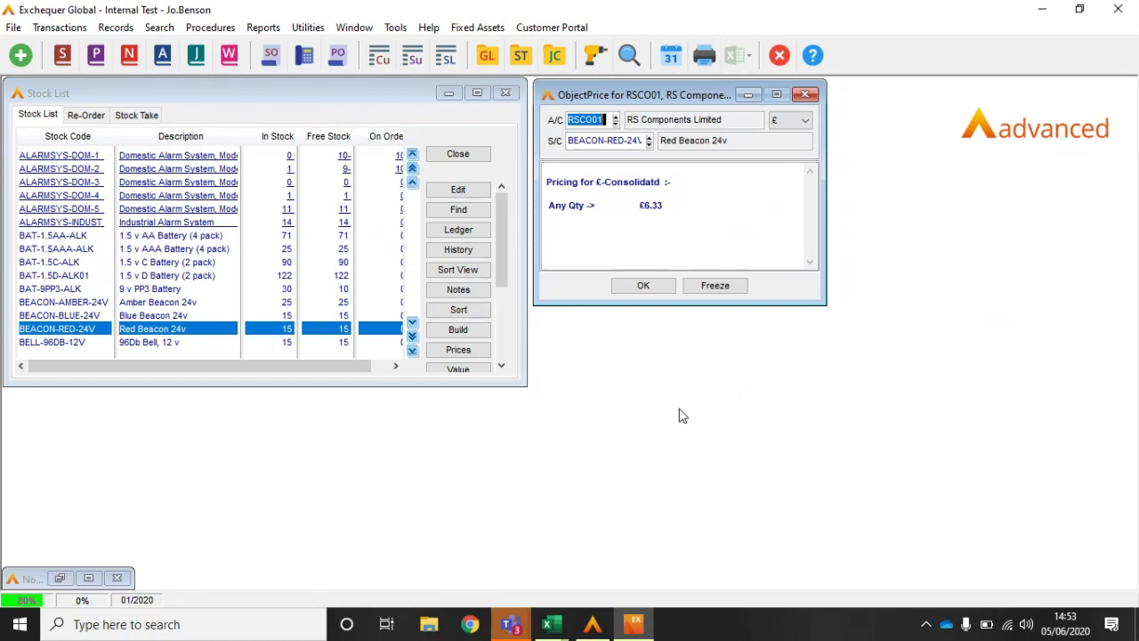
{"action": "left_click", "coordinate": [645, 286]}
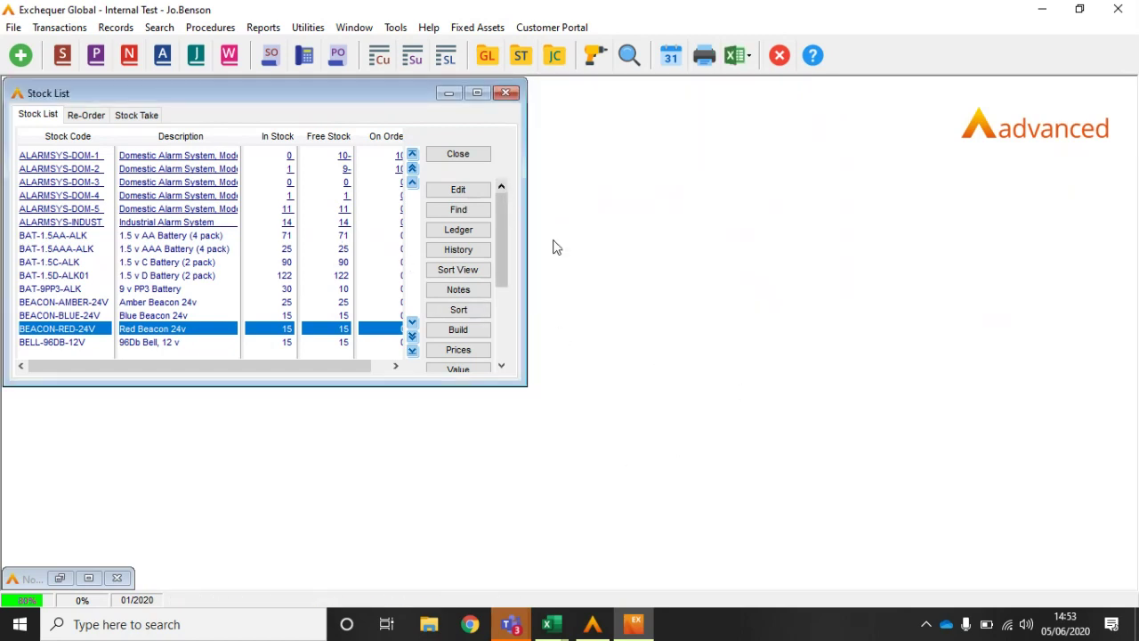
{"action": "left_click", "coordinate": [456, 157]}
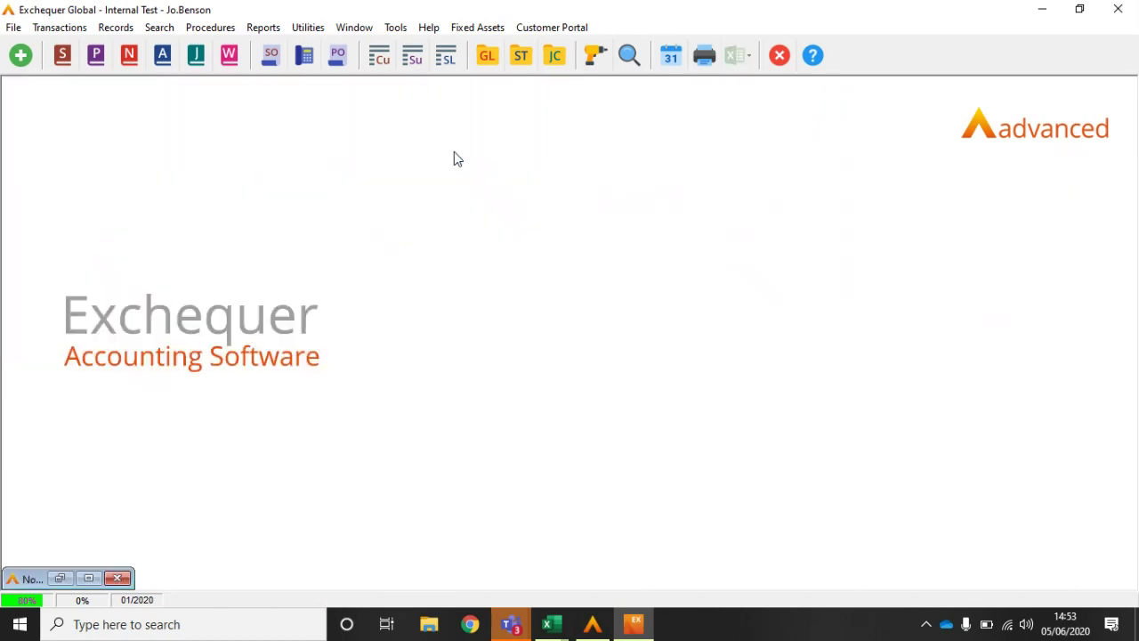
Step: Open the 01/2020 General Ledger Drill Down, shrink it, and place a clone to its right
{"action": "left_click", "coordinate": [486, 56]}
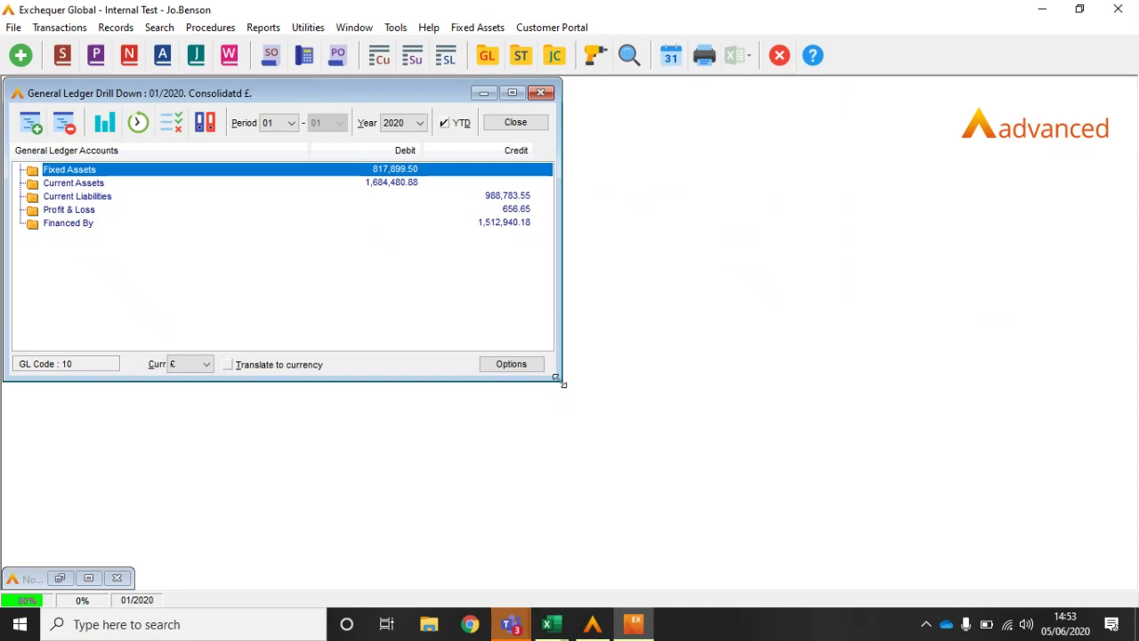
{"action": "left_click_drag", "start_coordinate": [563, 384], "coordinate": [432, 343]}
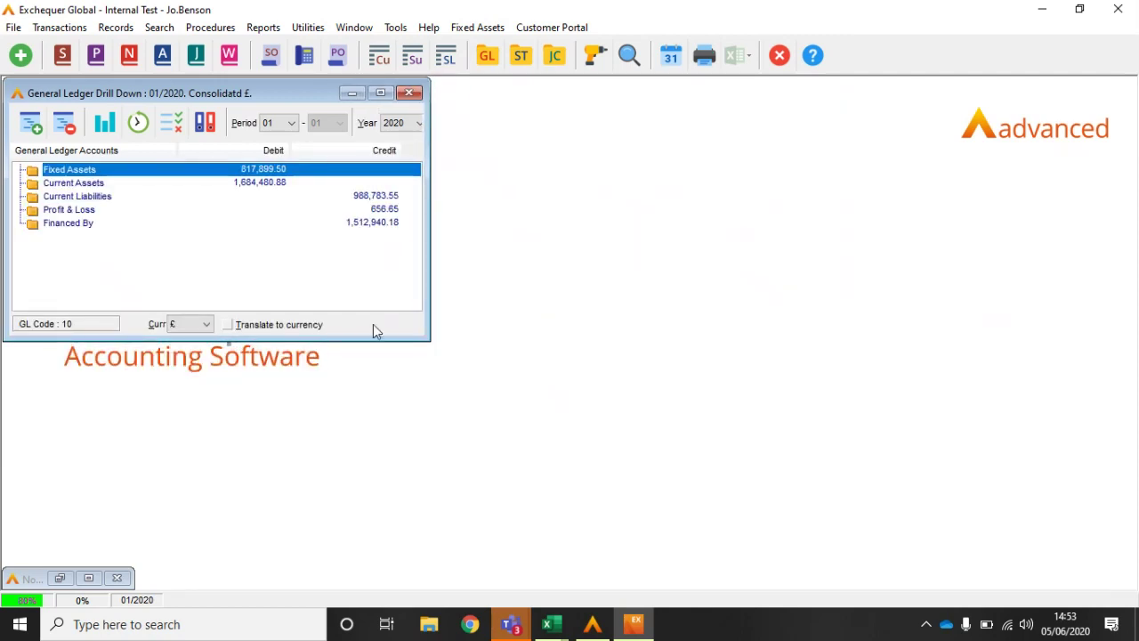
{"action": "right_click", "coordinate": [304, 269]}
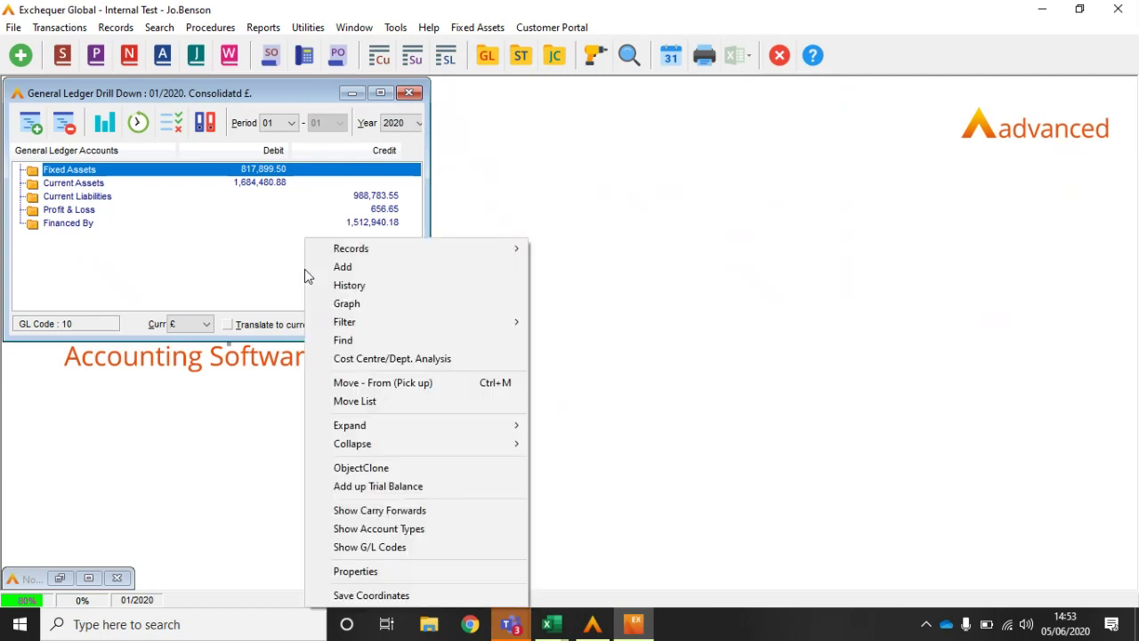
{"action": "left_click", "coordinate": [351, 470]}
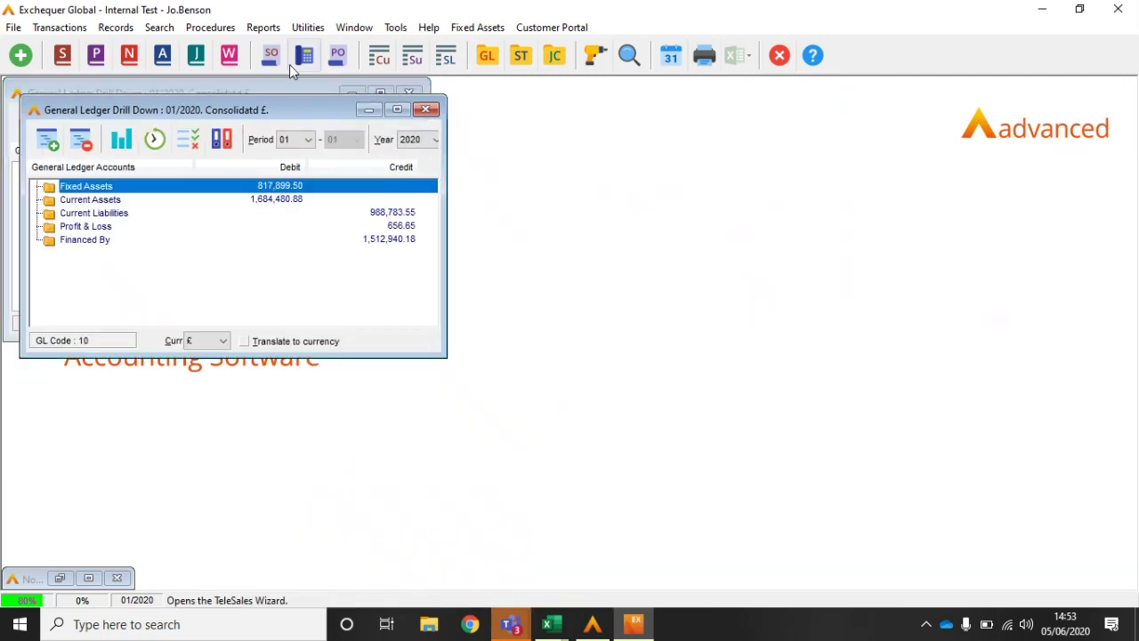
{"action": "mouse_move", "coordinate": [303, 91]}
{"action": "left_mouse_down"}
{"action": "mouse_move", "coordinate": [481, 86]}
{"action": "mouse_move", "coordinate": [686, 137]}
{"action": "mouse_move", "coordinate": [702, 93]}
{"action": "left_mouse_up"}
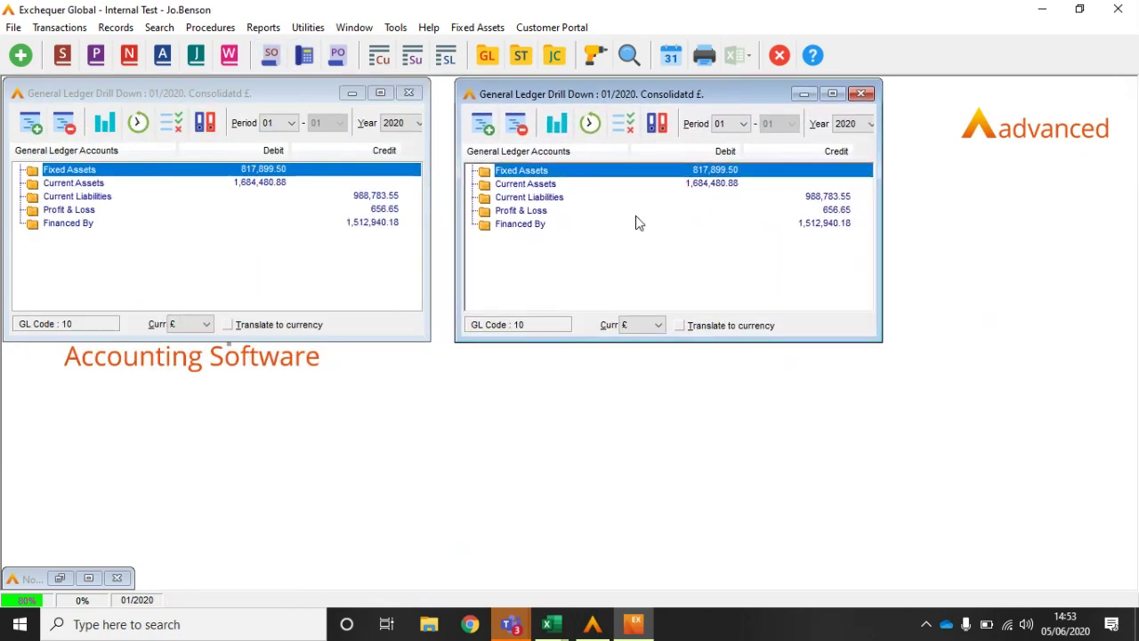
Step: Make a third clone of the drill-down and place it below the others
{"action": "right_click", "coordinate": [635, 217]}
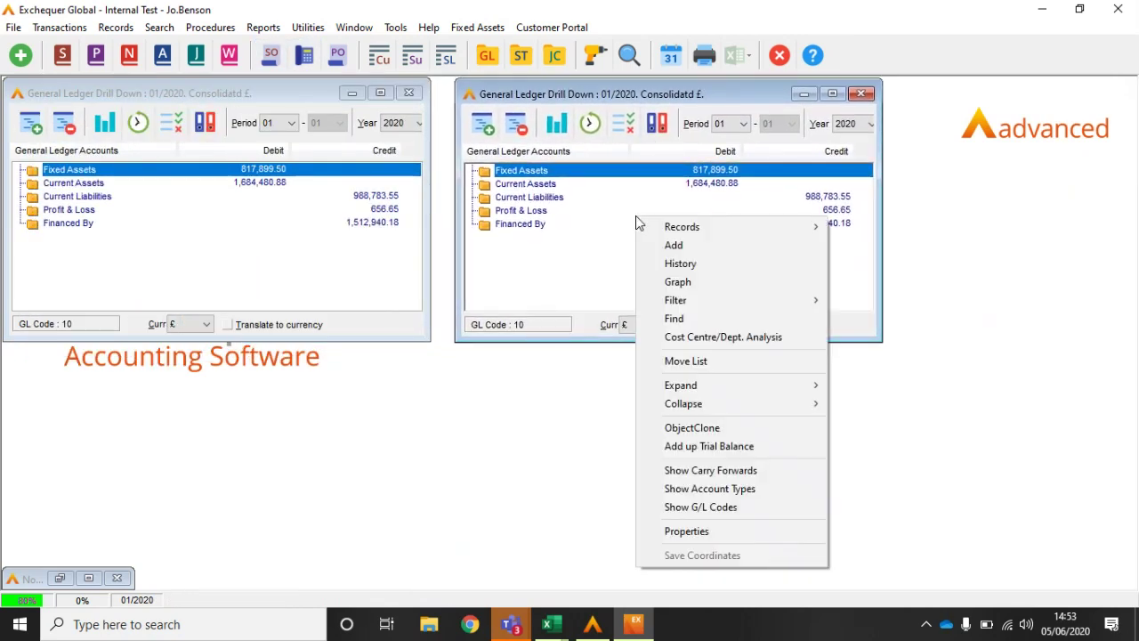
{"action": "left_click", "coordinate": [667, 429]}
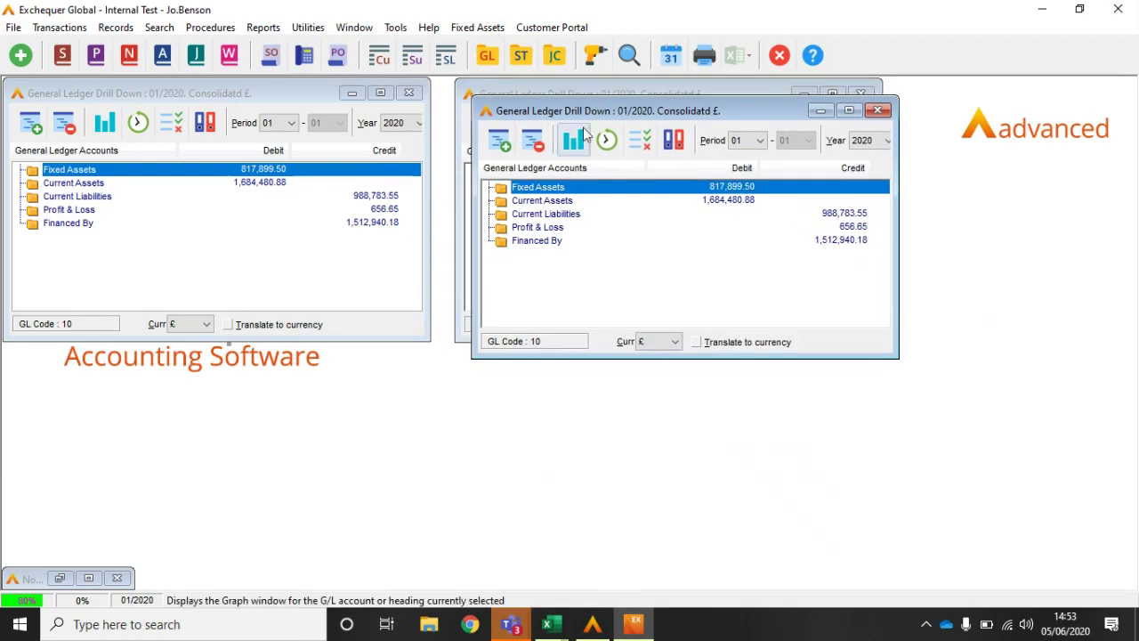
{"action": "mouse_move", "coordinate": [590, 108]}
{"action": "left_mouse_down"}
{"action": "mouse_move", "coordinate": [415, 389]}
{"action": "mouse_move", "coordinate": [365, 359]}
{"action": "left_mouse_up"}
Step: Make the third window a difference view, set the second to 2014, and expand Fixed Assets
{"action": "right_click", "coordinate": [440, 520]}
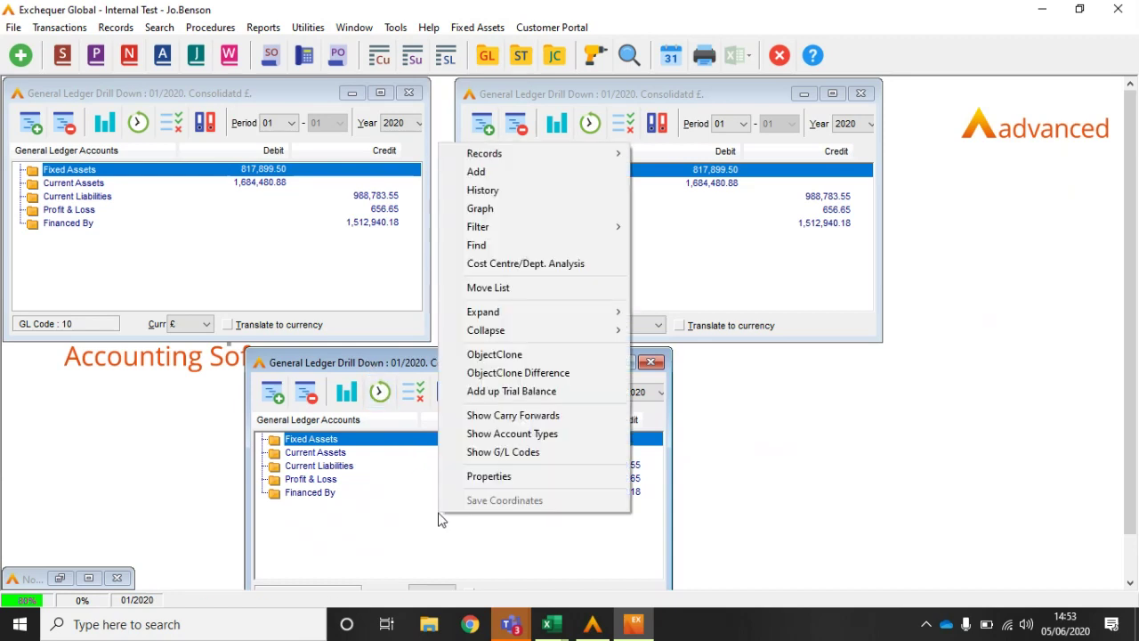
{"action": "left_click", "coordinate": [495, 373]}
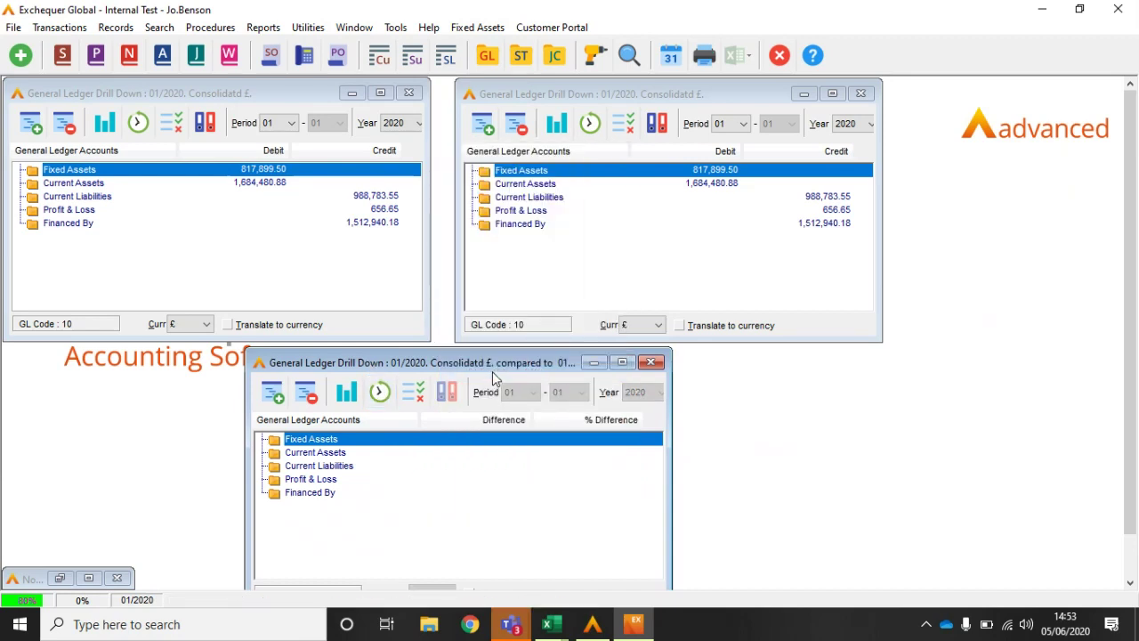
{"action": "left_click", "coordinate": [870, 126]}
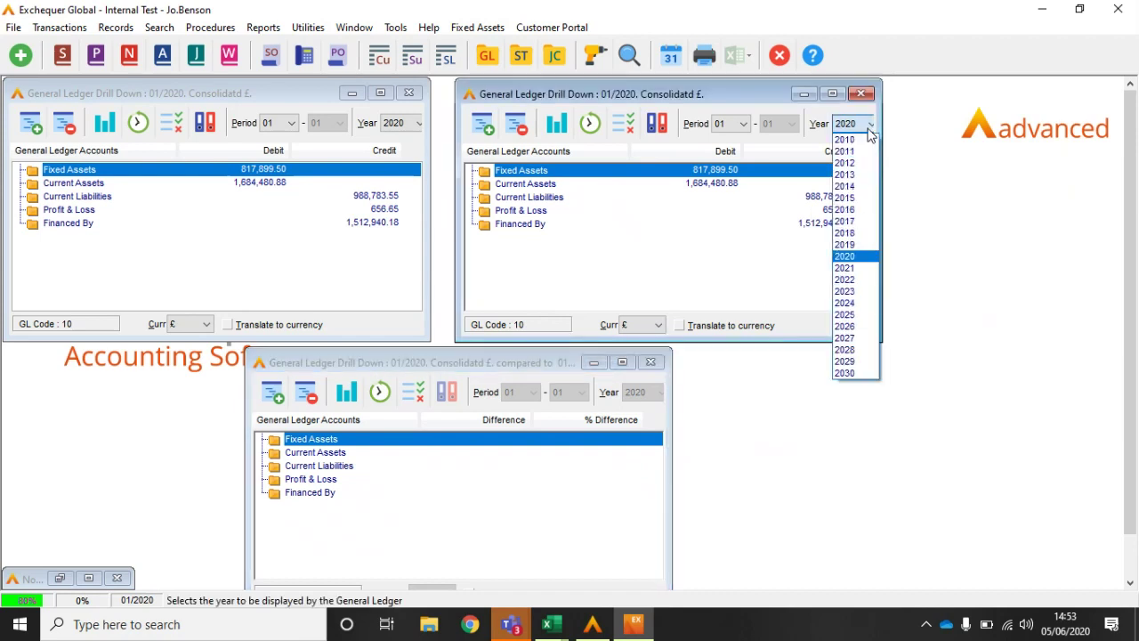
{"action": "left_click", "coordinate": [854, 186]}
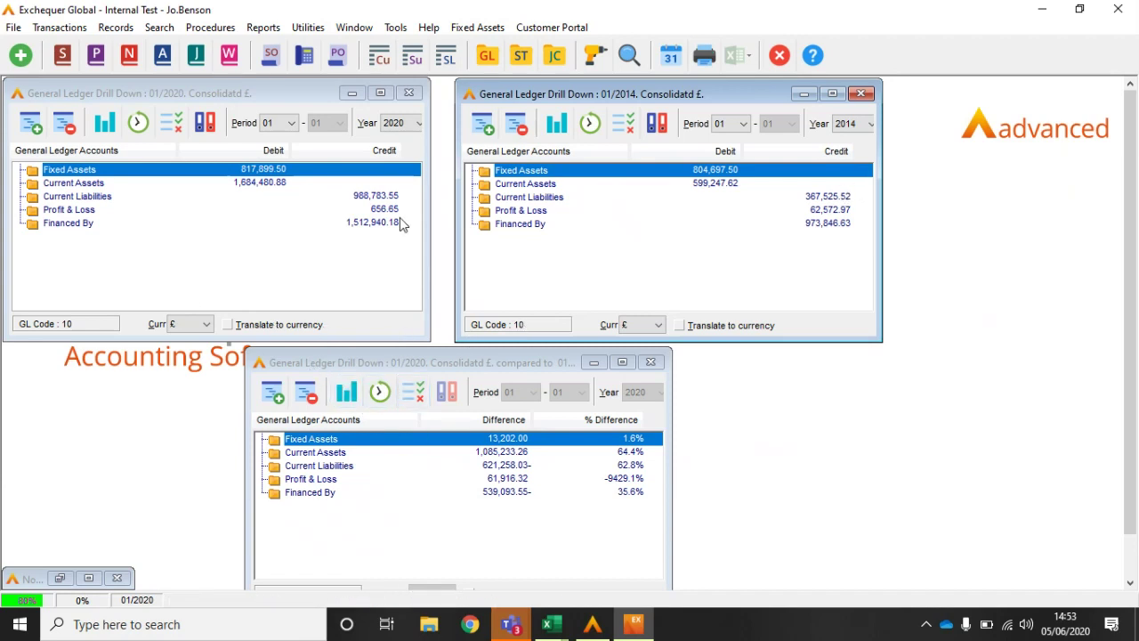
{"action": "double_click", "coordinate": [77, 171]}
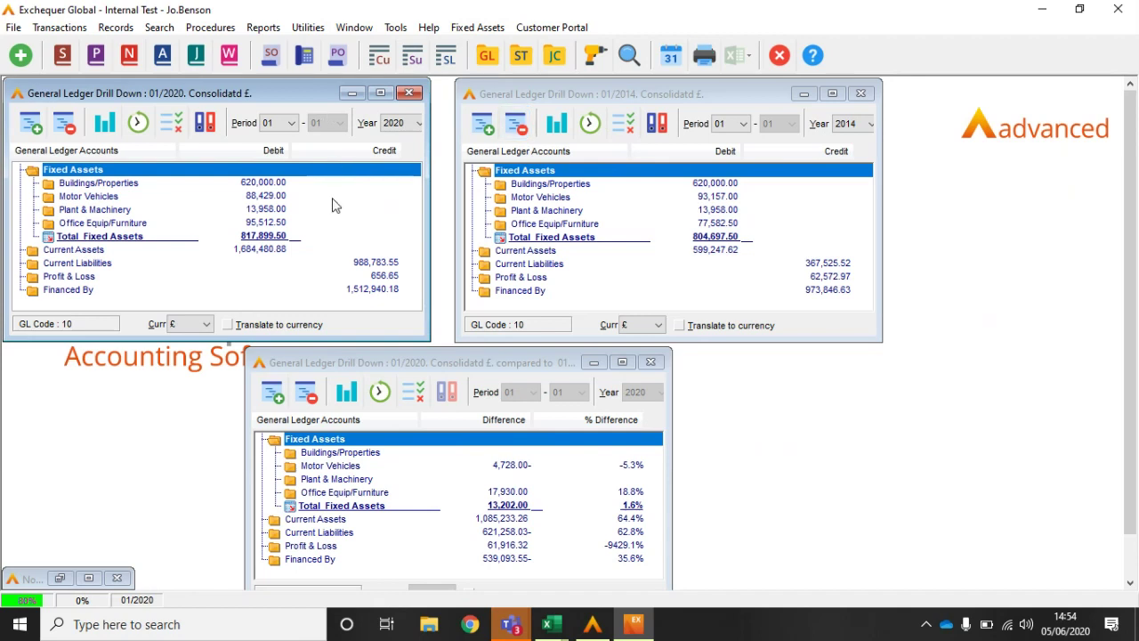
Step: Review the first window's currency and list options unchanged, then close all drill-down windows
{"action": "left_click", "coordinate": [205, 326]}
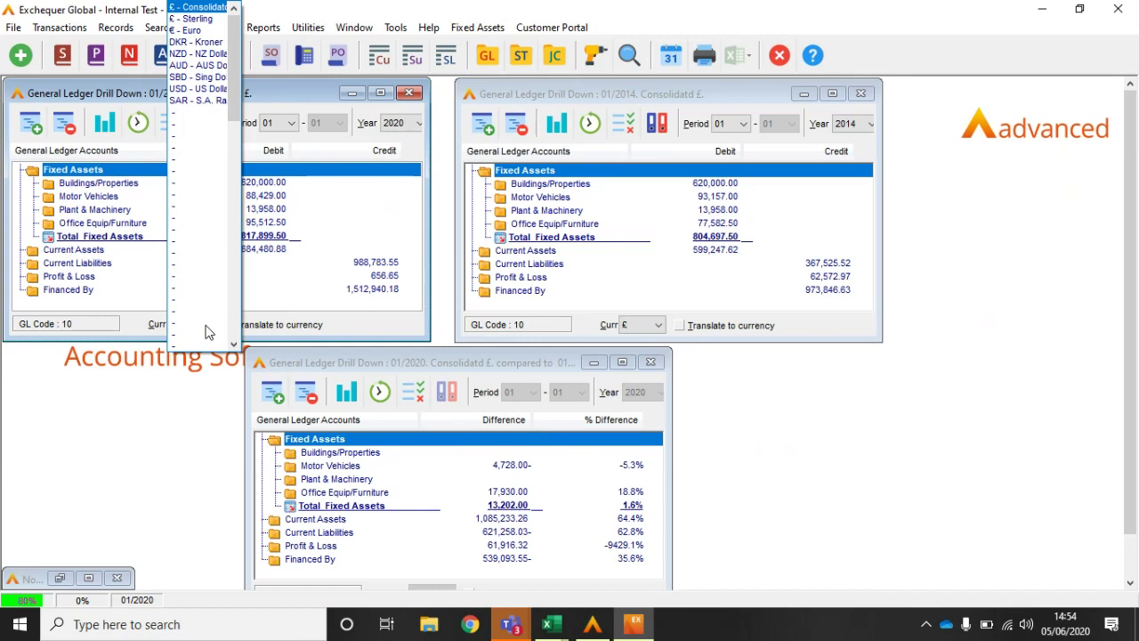
{"action": "left_click", "coordinate": [320, 283]}
{"action": "right_click", "coordinate": [320, 283]}
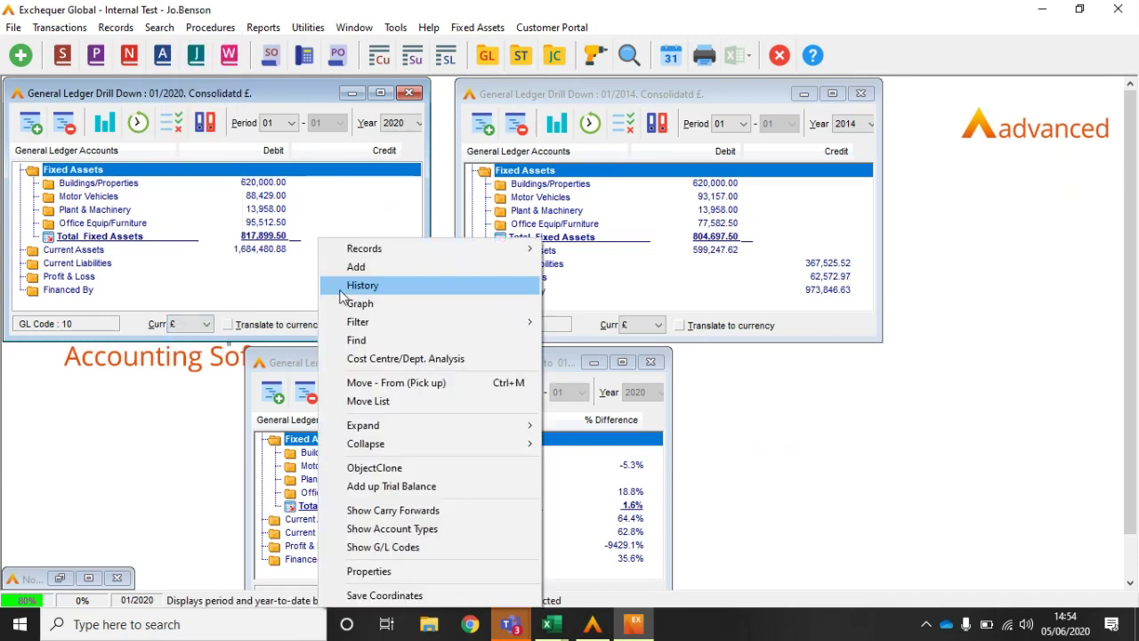
{"action": "mouse_move", "coordinate": [516, 321]}
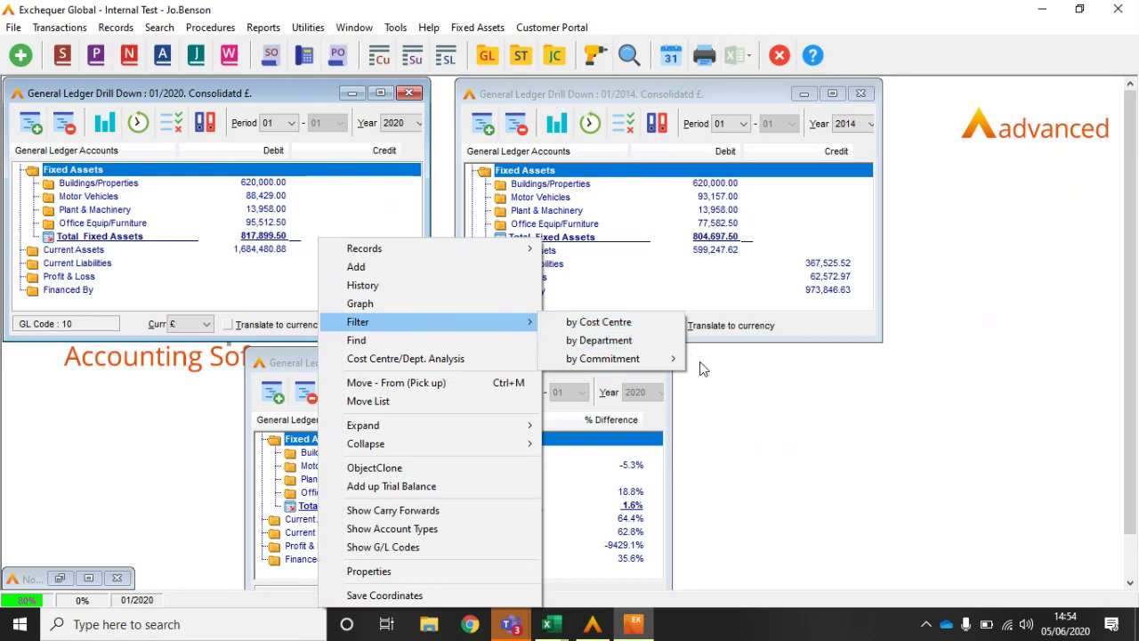
{"action": "left_click", "coordinate": [740, 418]}
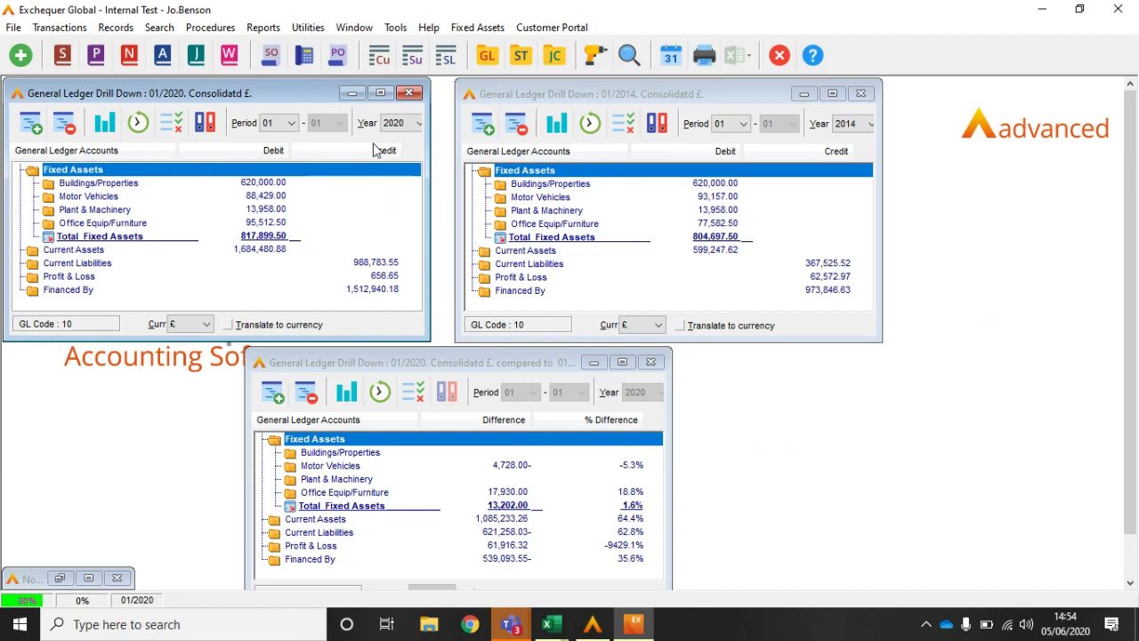
{"action": "left_click", "coordinate": [409, 93]}
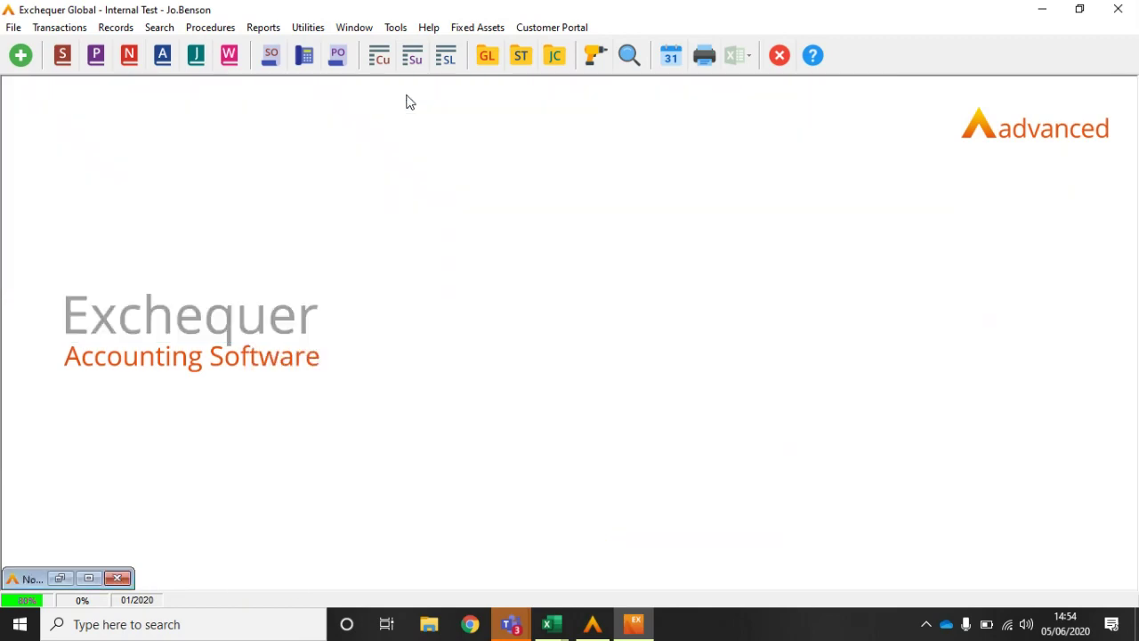
Step: Switch to the Book1 Excel workbook, then minimise all windows to reveal the desktop
{"action": "key", "text": "alt+Tab"}
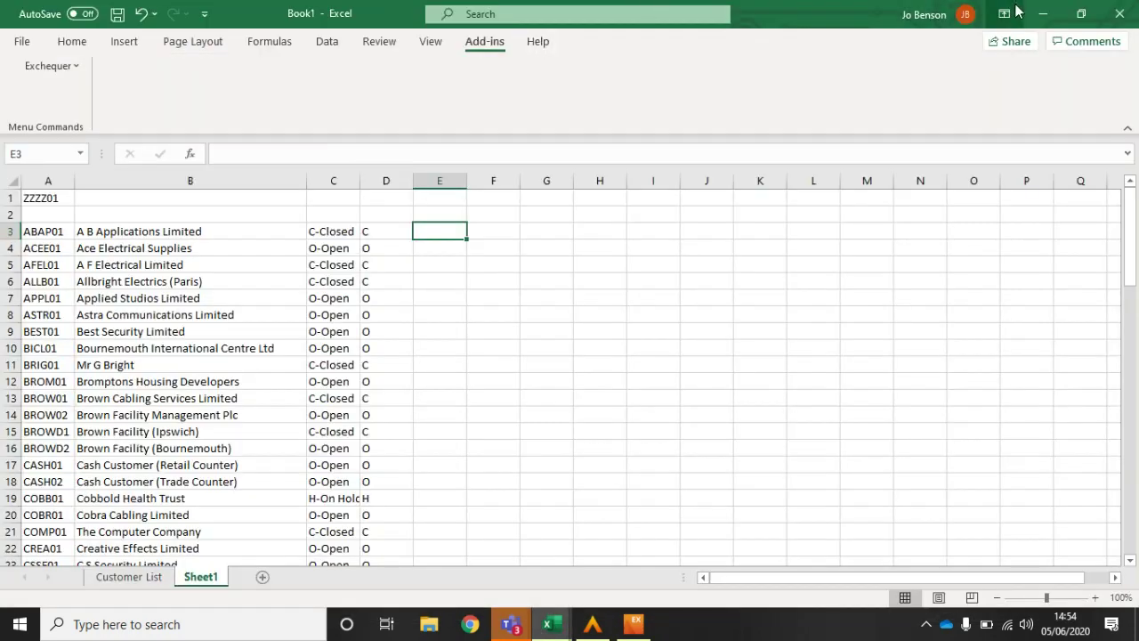
{"action": "key", "text": "super+d"}
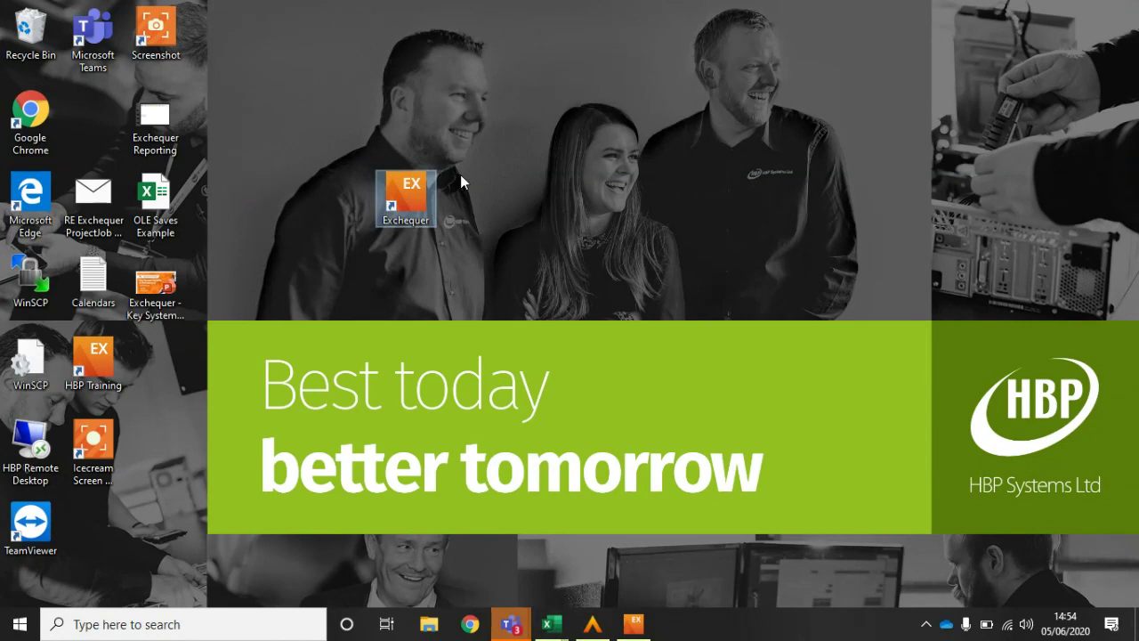
Step: Open the Key System Security & Maintenance deck and present it full-screen from agenda slide 3
{"action": "double_click", "coordinate": [150, 290]}
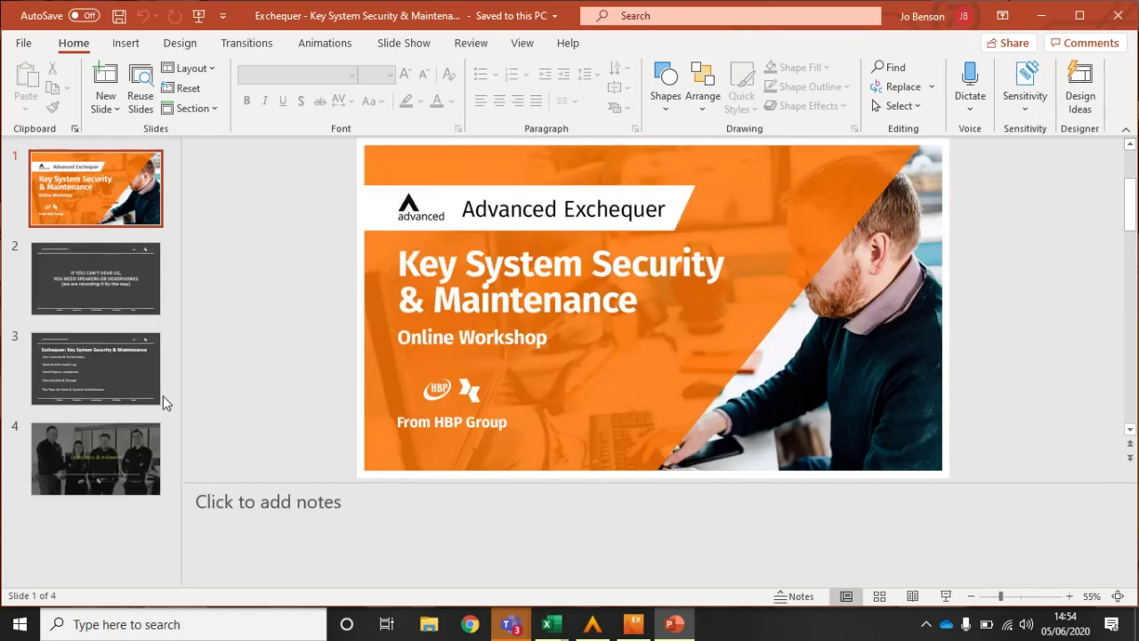
{"action": "left_click", "coordinate": [100, 372]}
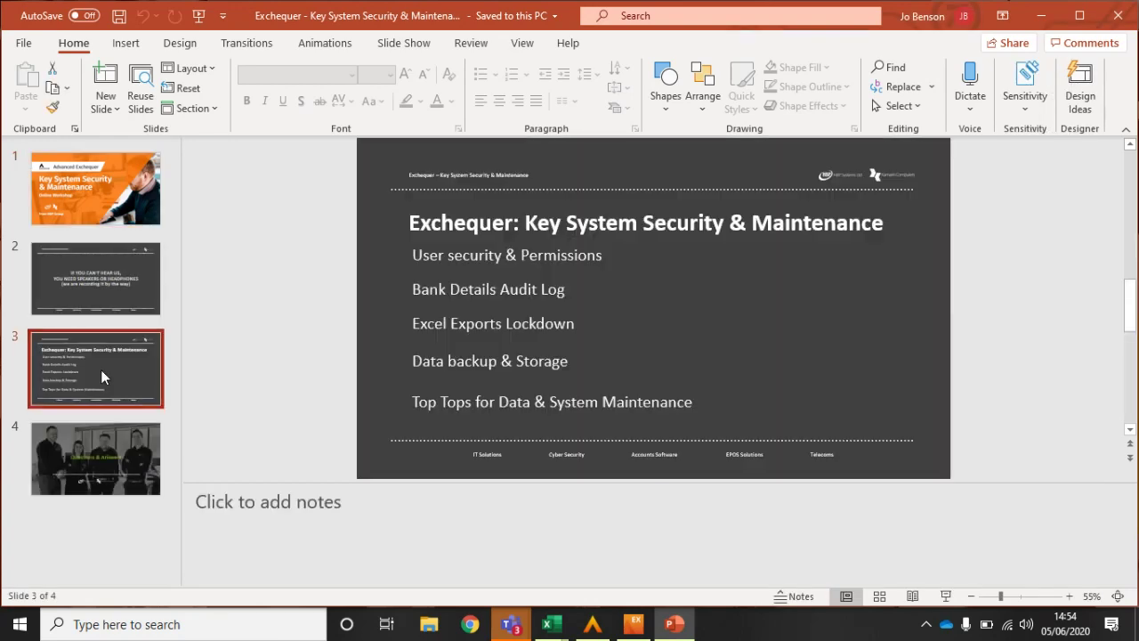
{"action": "left_click", "coordinate": [386, 43]}
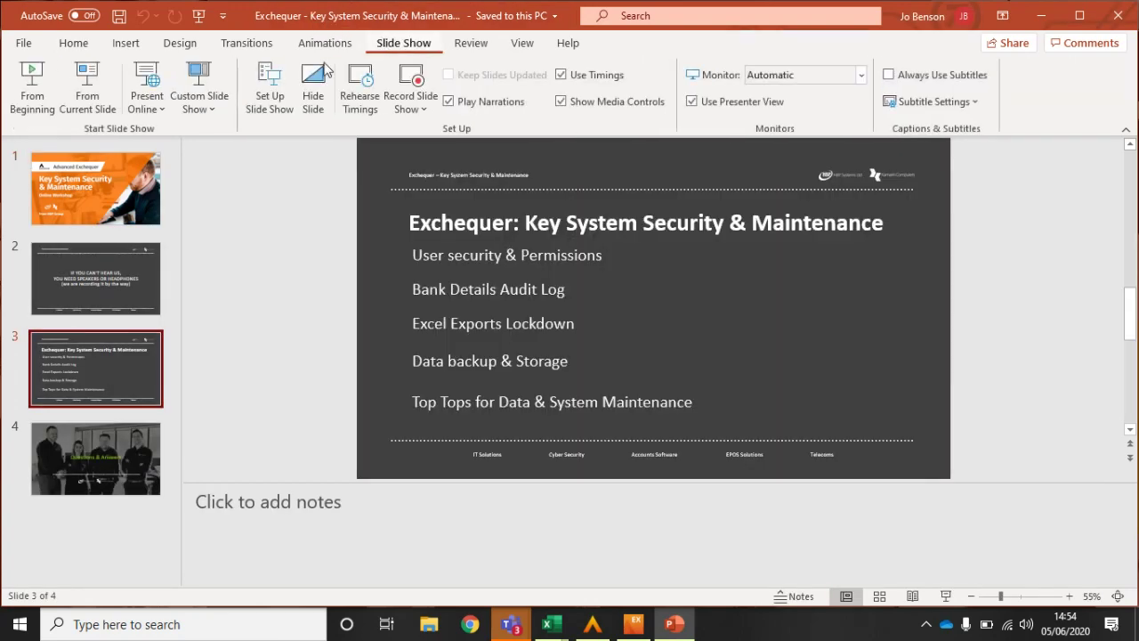
{"action": "left_click", "coordinate": [97, 106]}
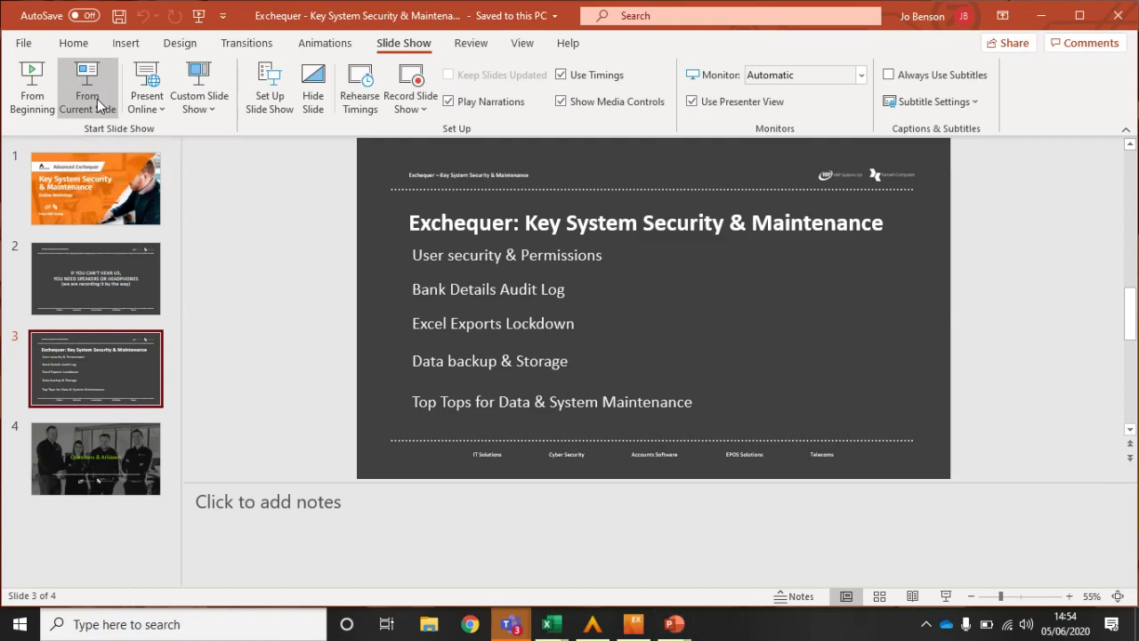